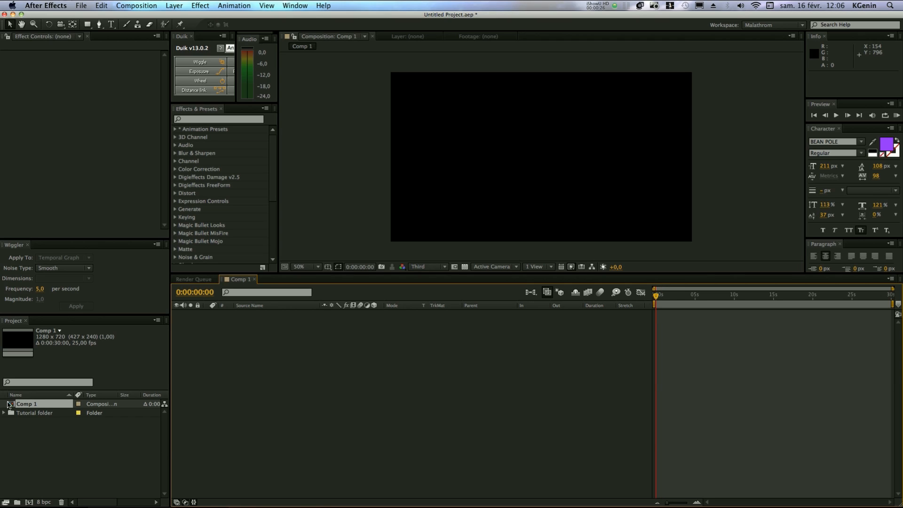
Step: Add the rainbow PNG from the Tutorial folder to the Comp 1 timeline as a layer
click(5, 413)
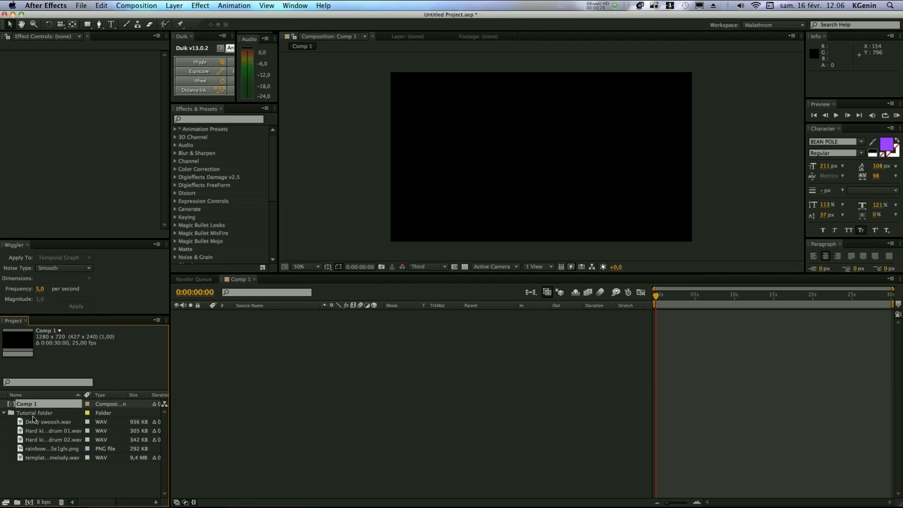
click(56, 449)
drag(56, 449, 486, 351)
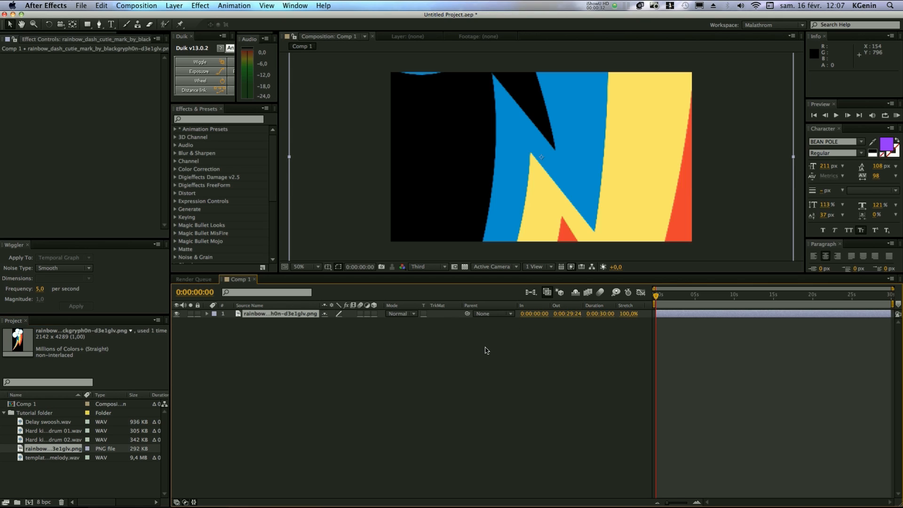
Step: Scale the rainbow image layer down to 10% so the whole image fits inside the composition frame
drag(679, 273, 679, 312)
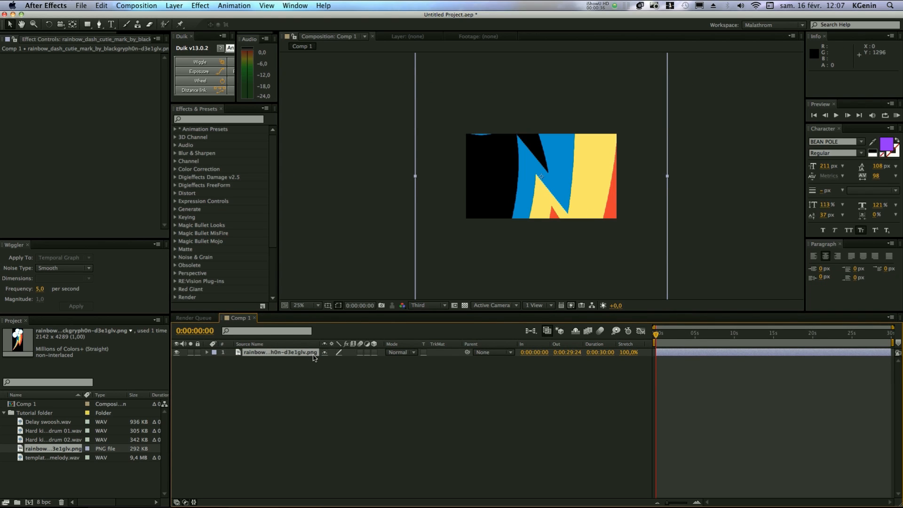
key(s)
drag(355, 360, 315, 361)
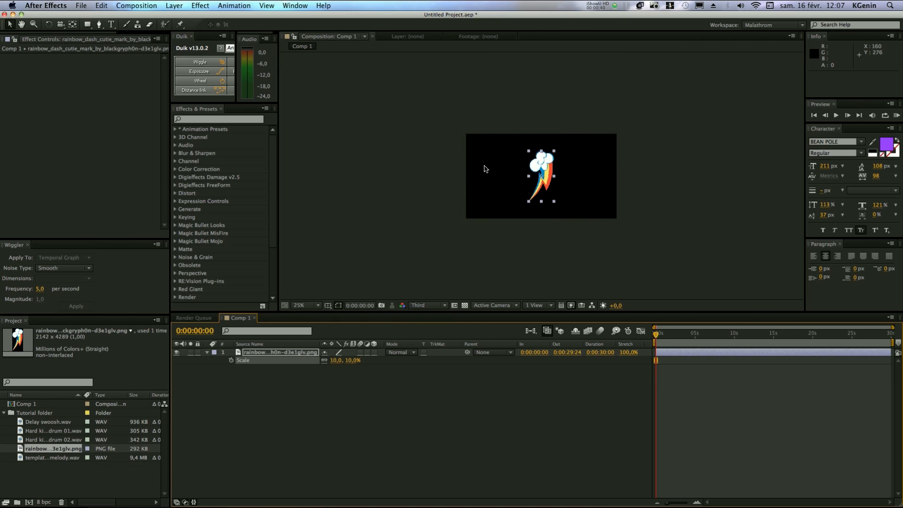
scroll(486, 169, up, 2)
scroll(486, 169, down, 1)
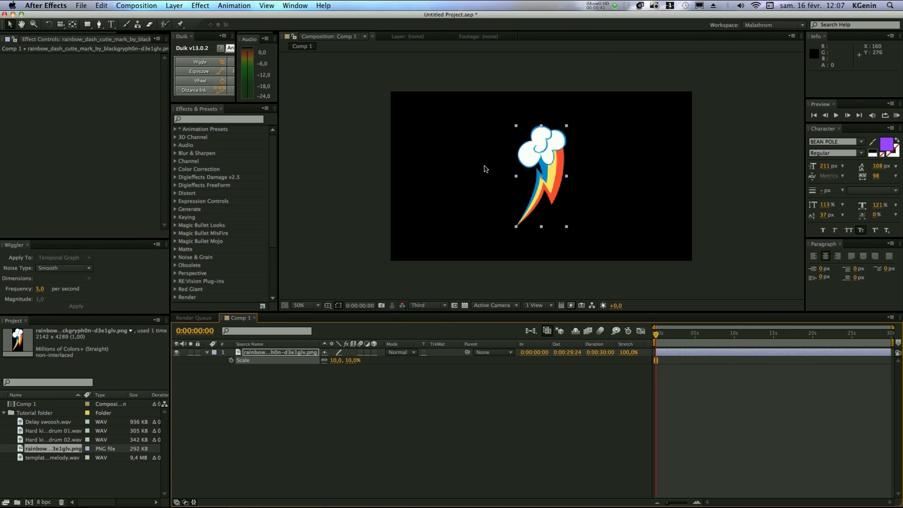
Step: Set the composition's preview resolution to Half
click(429, 309)
click(431, 336)
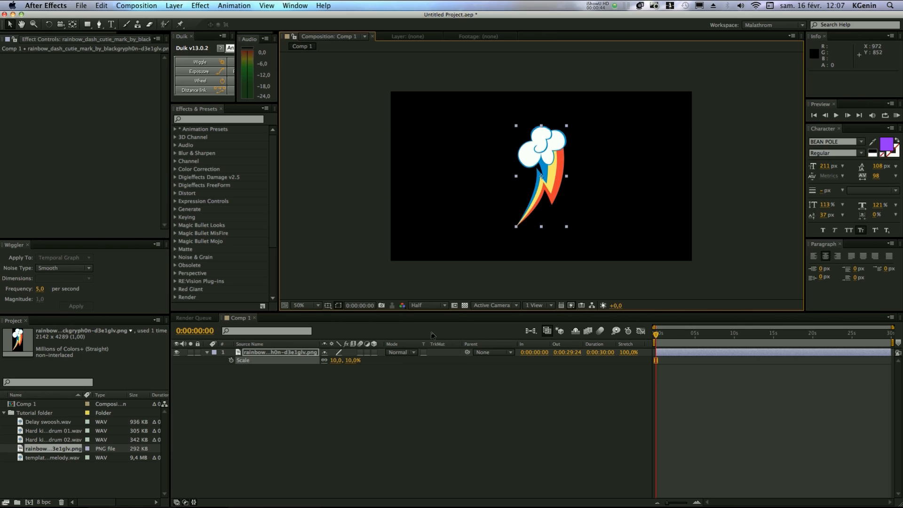
click(477, 369)
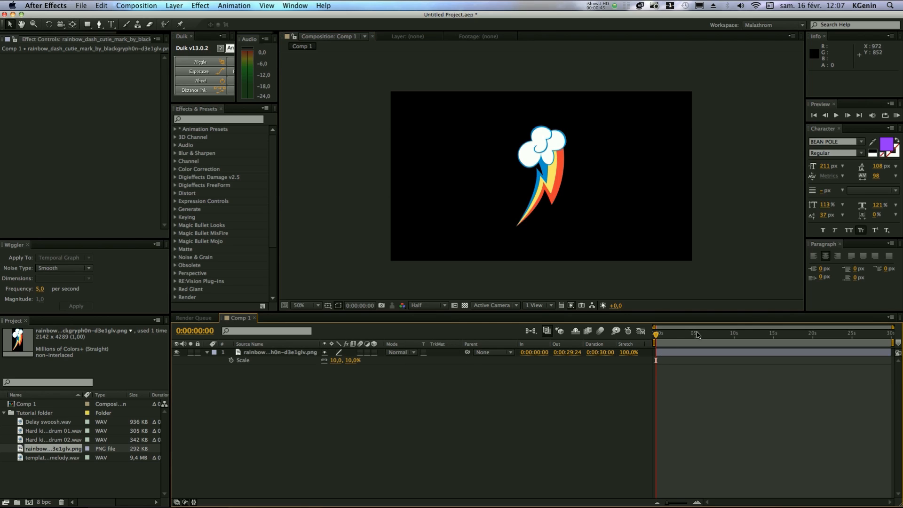
Step: Animate the rainbow layer's Scale from 30% at 0:00:00:00 to 10% at 0:00:01:17
click(245, 353)
click(230, 360)
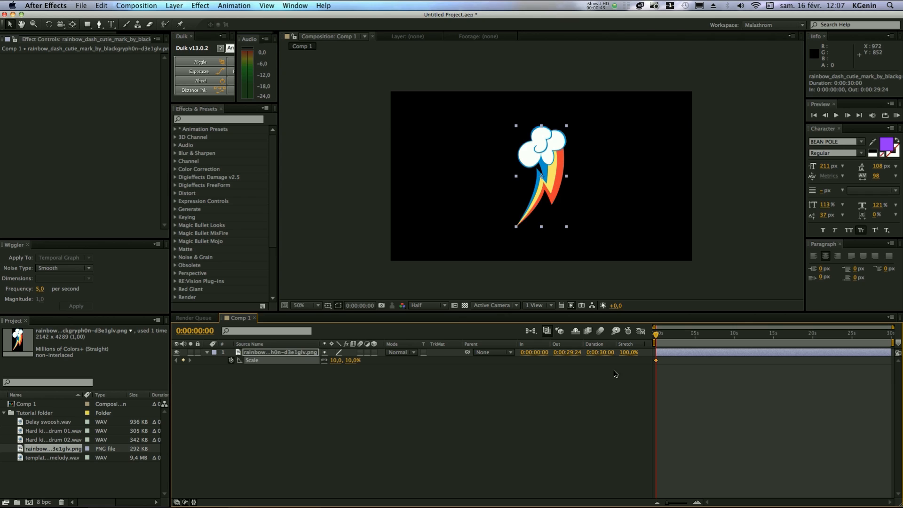
drag(657, 361, 662, 363)
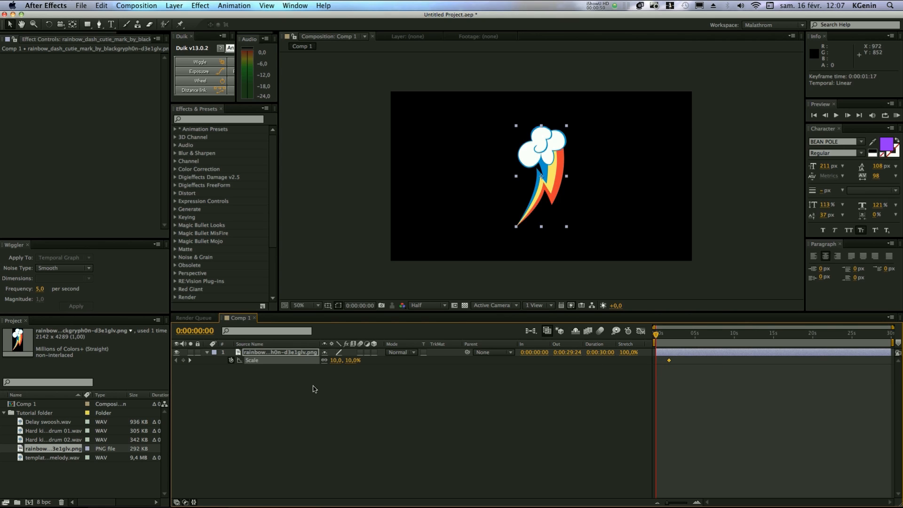
drag(347, 361, 357, 361)
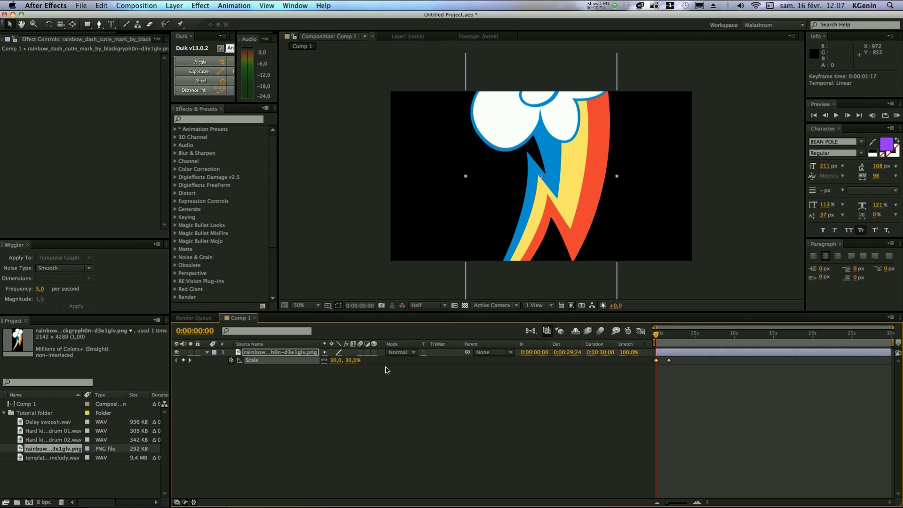
click(685, 363)
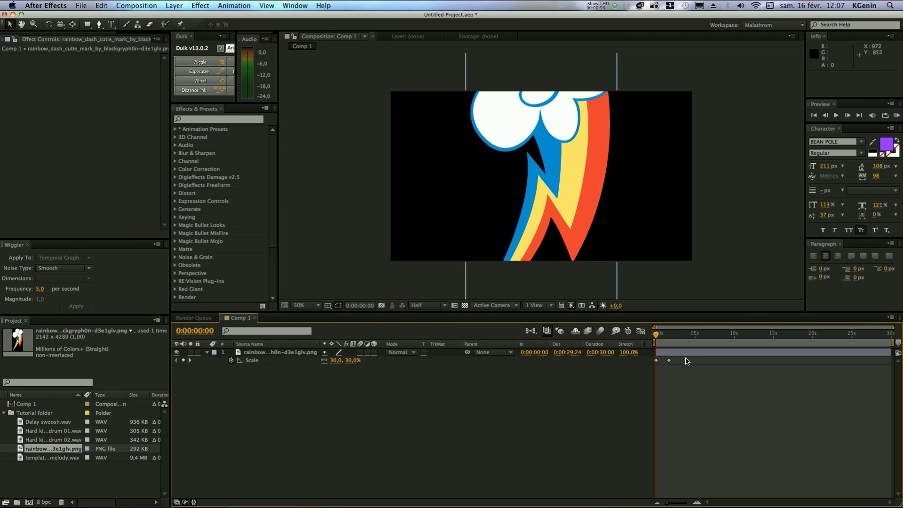
Step: Apply Easy Ease to the rainbow layer's 10% Scale keyframe
click(670, 361)
right_click(670, 361)
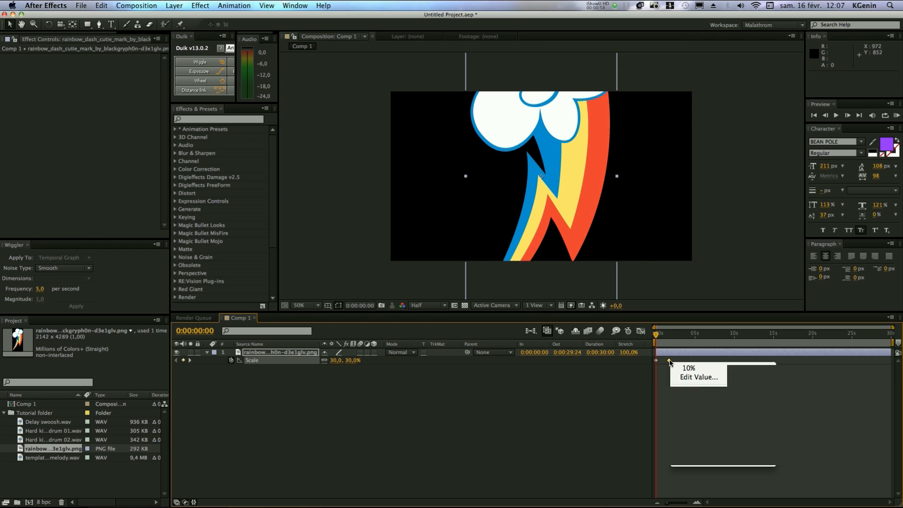
mouse_move(715, 461)
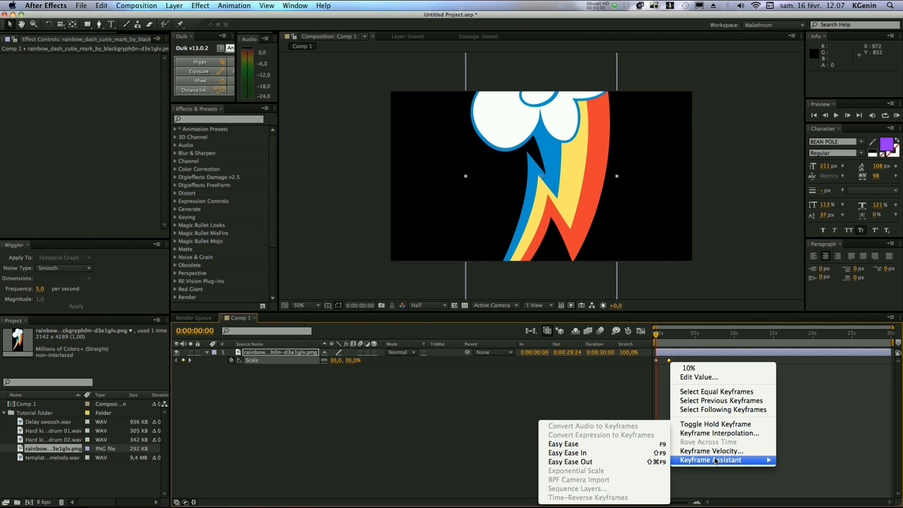
click(637, 446)
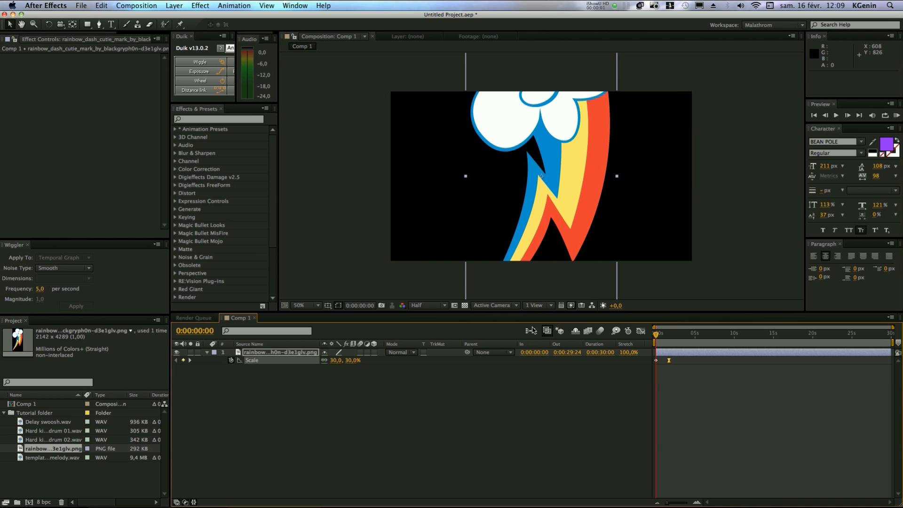
Step: Apply Duik's Spring animation to the rainbow layer's Scale property, widening the Duik panel to reach it
click(350, 383)
click(252, 361)
click(671, 386)
click(670, 361)
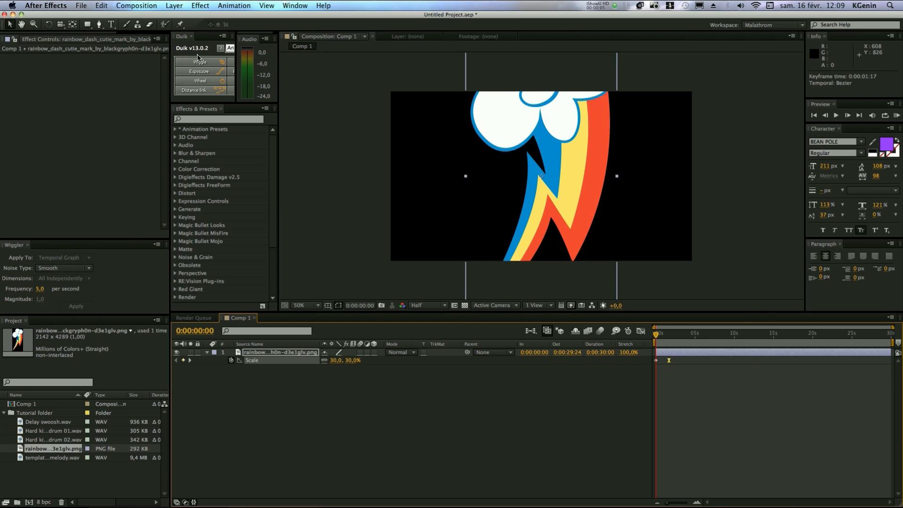
drag(235, 69, 267, 68)
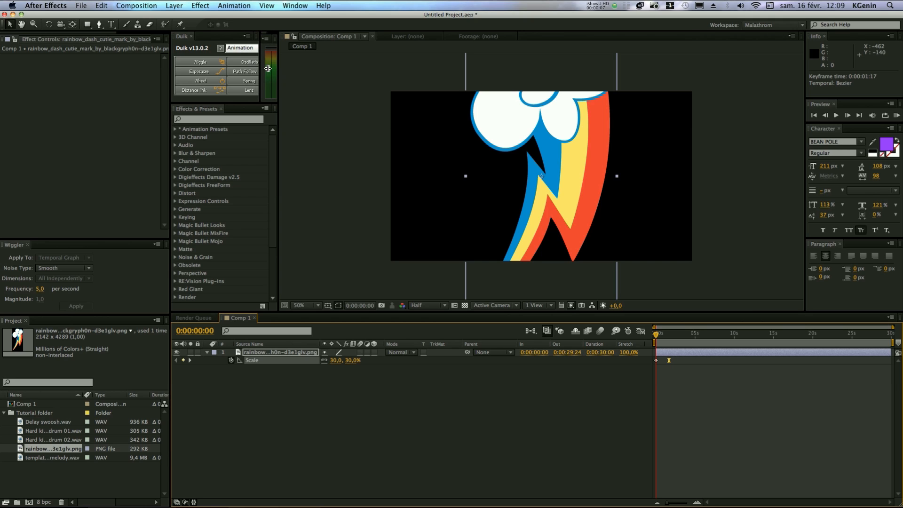
click(247, 83)
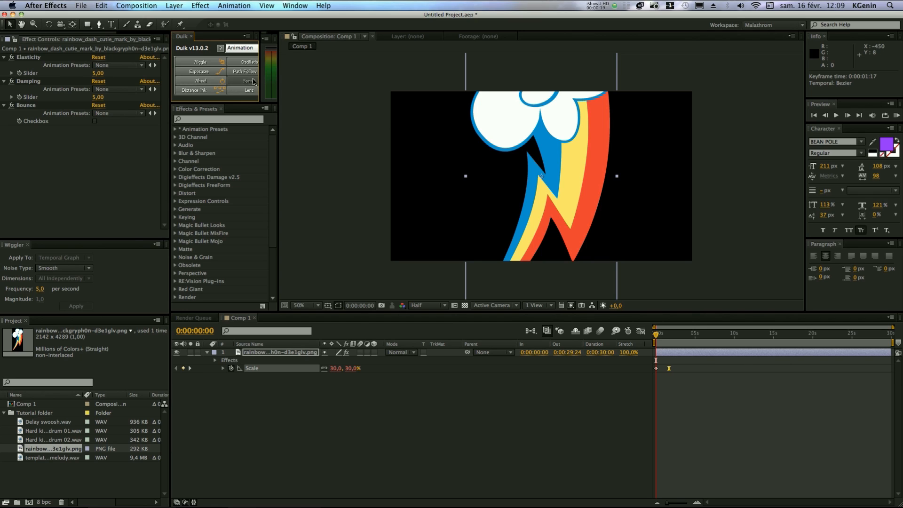
click(257, 49)
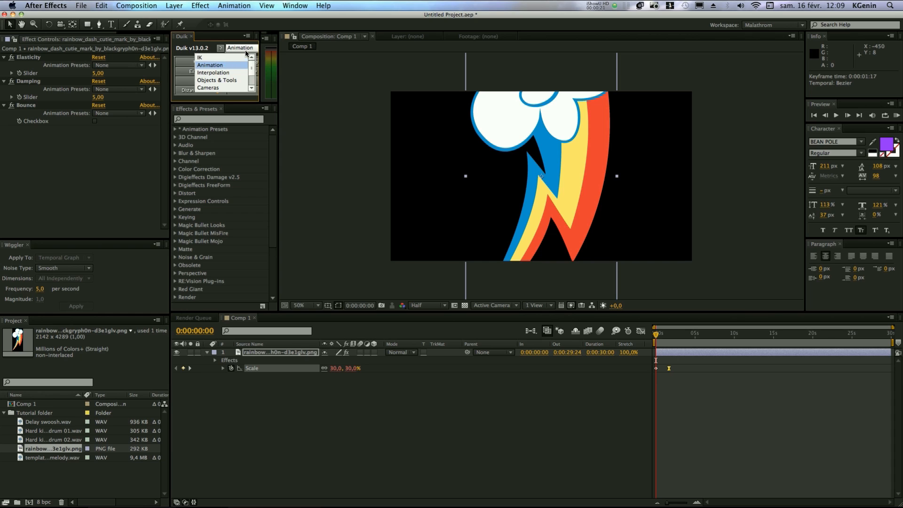
click(245, 53)
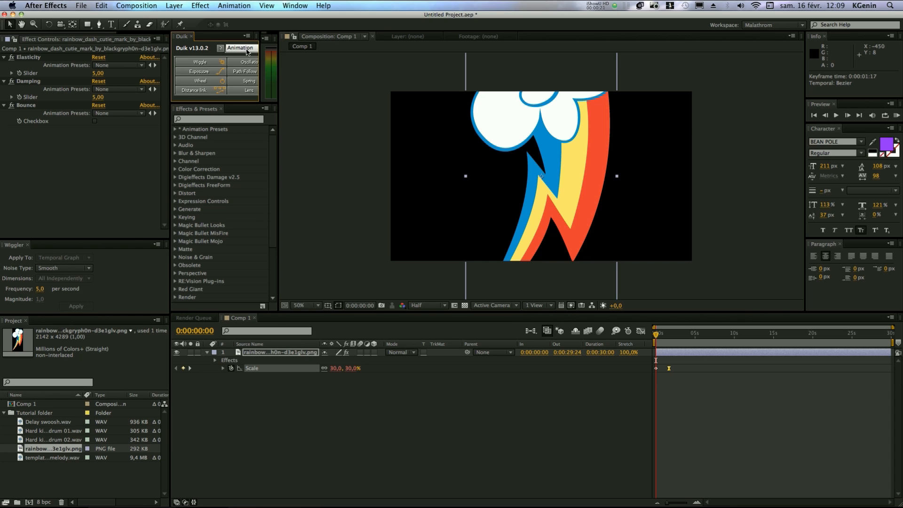
Step: Preview the rainbow layer's spring scale animation
click(655, 390)
mouse_move(657, 334)
mouse_down()
mouse_move(677, 336)
mouse_move(660, 337)
mouse_up()
key(space)
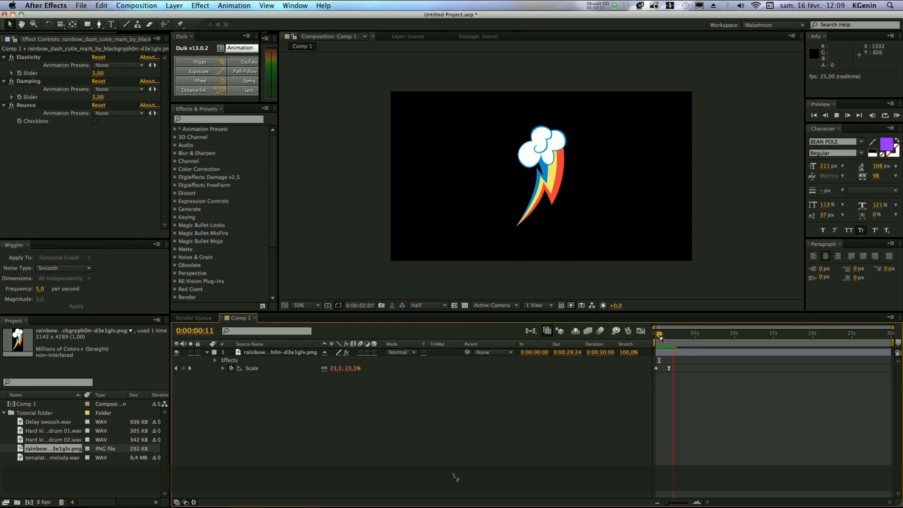
key(space)
Step: Shift the second Scale keyframe to about 1 second and preview the animation from the start
drag(669, 372, 663, 372)
key(Home)
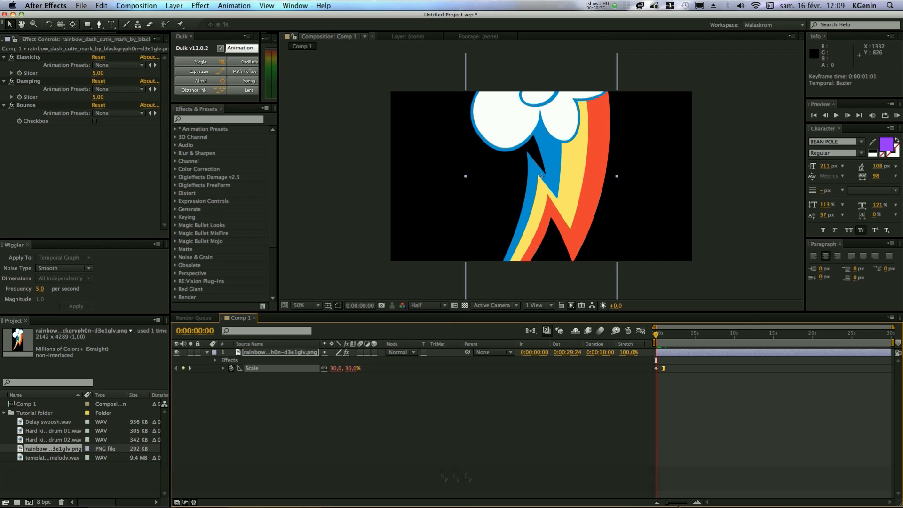
drag(678, 506, 683, 504)
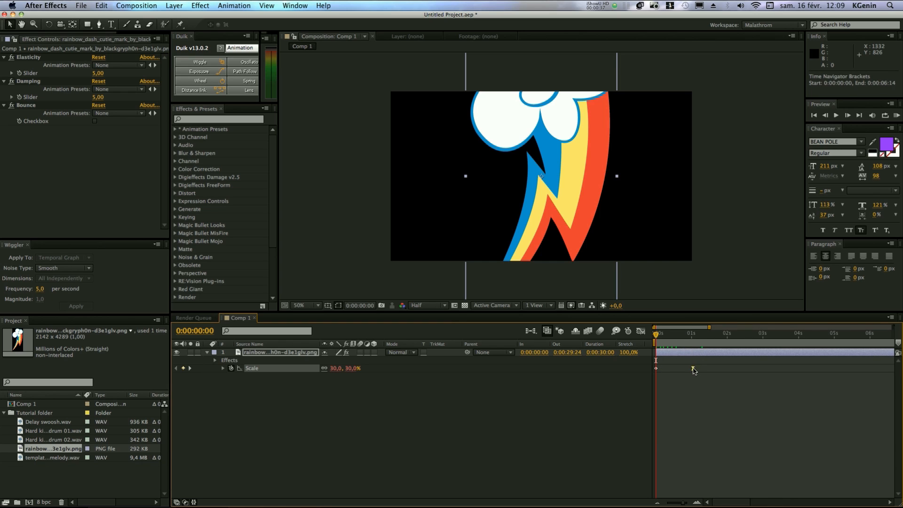
key(space)
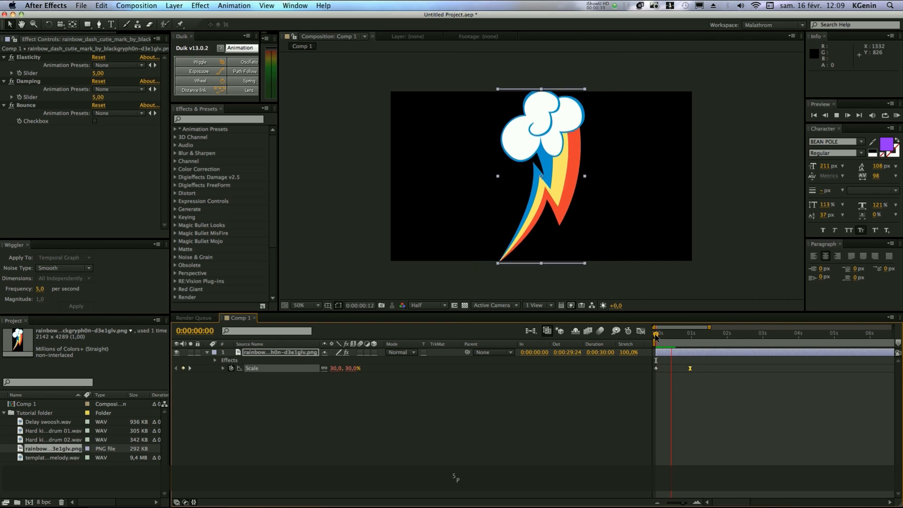
key(space)
click(688, 336)
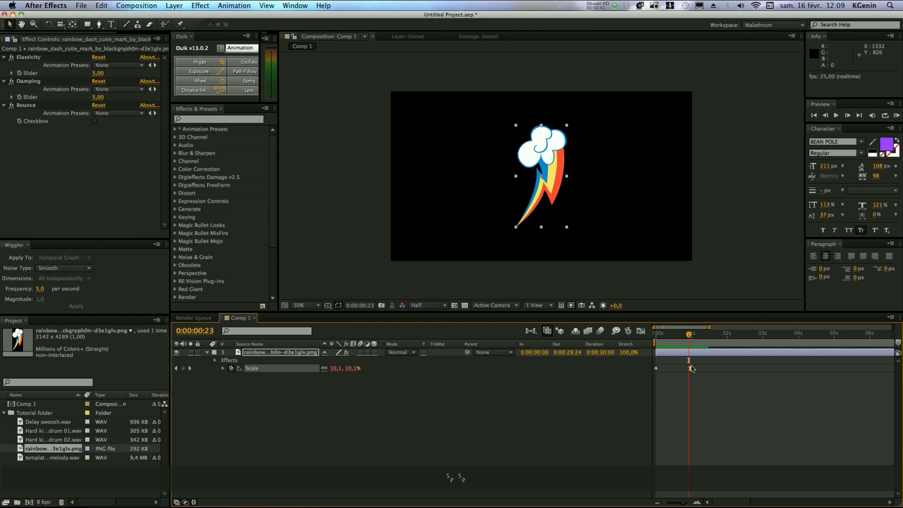
Step: Move the second Scale keyframe to 0:00:00:08 and play back the faster spring animation
drag(692, 369, 668, 369)
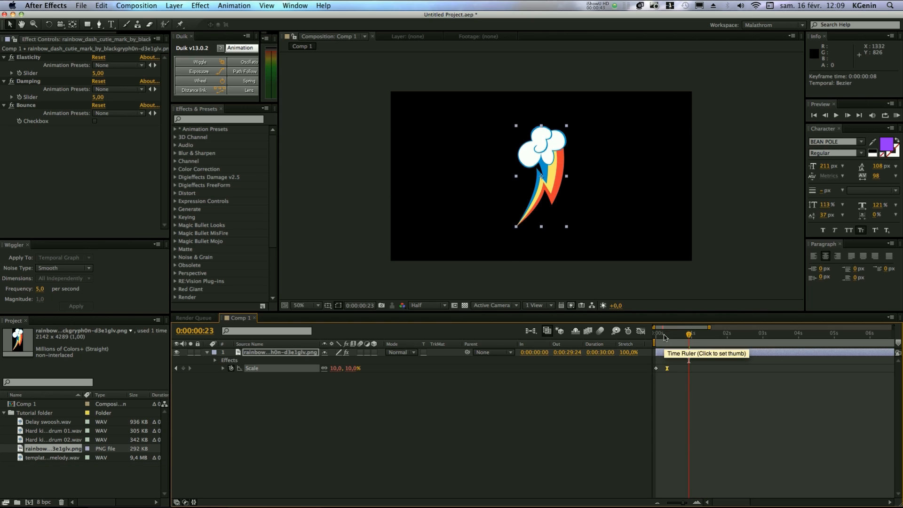
key(space)
key(space)
key(space)
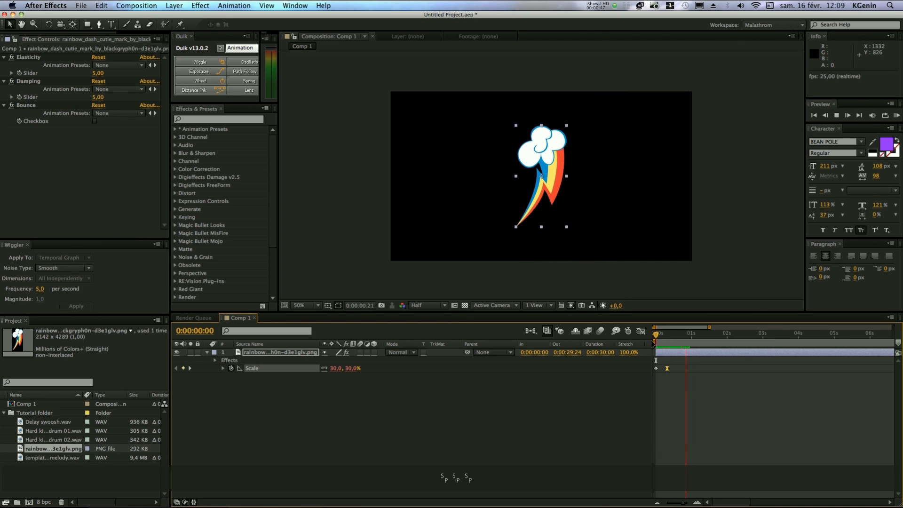
key(space)
key(space)
key(space)
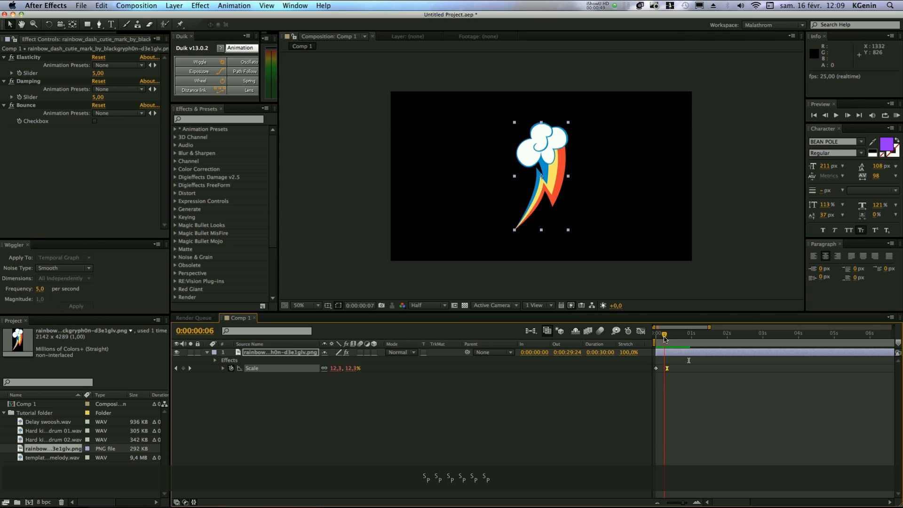
click(488, 442)
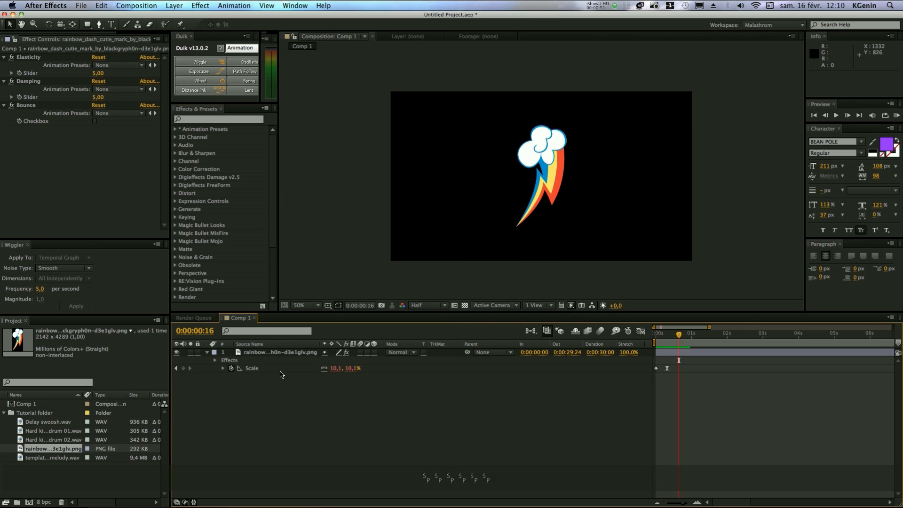
Step: Create a composition-sized white ellipse shape layer and set its path size to 720 × 720 to make a circle
drag(87, 24, 108, 44)
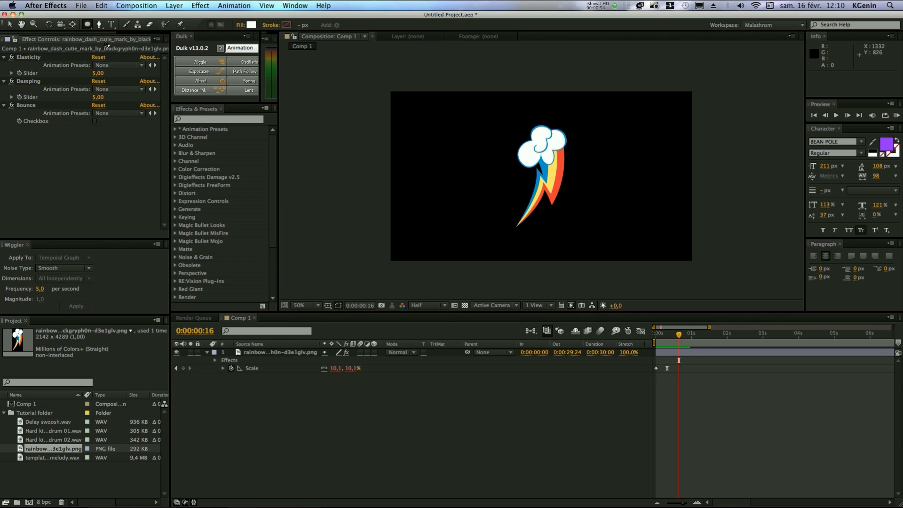
double_click(88, 24)
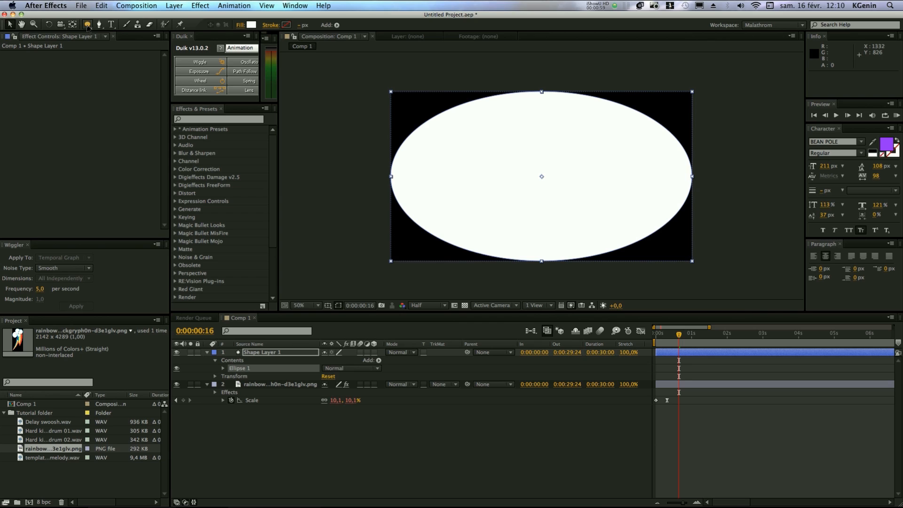
click(223, 369)
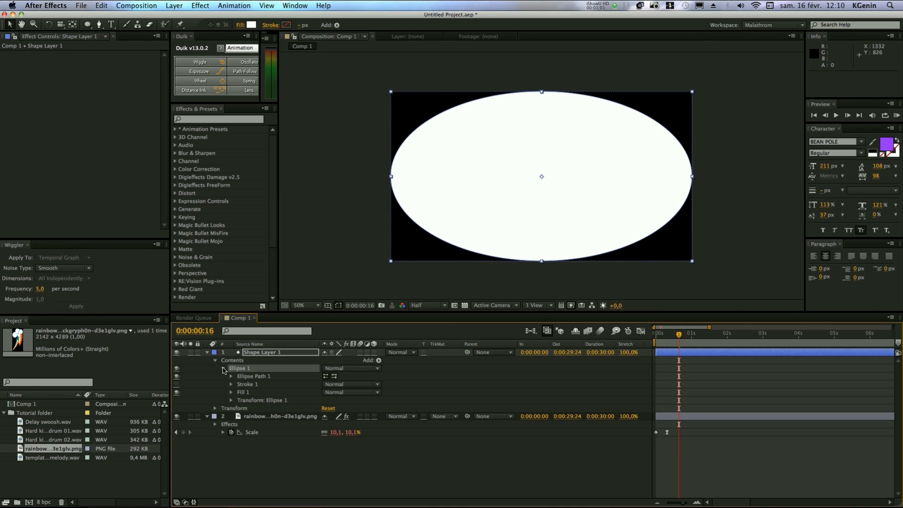
click(231, 377)
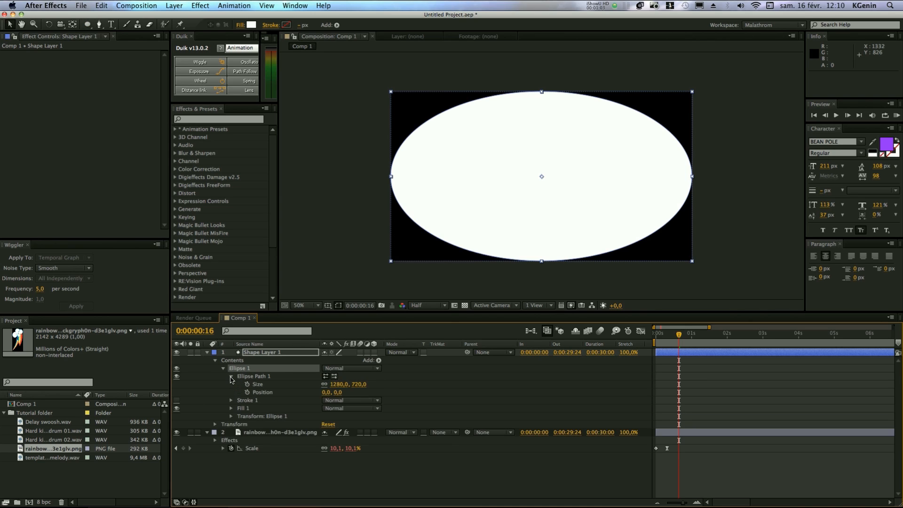
click(335, 384)
text(720)
key(Return)
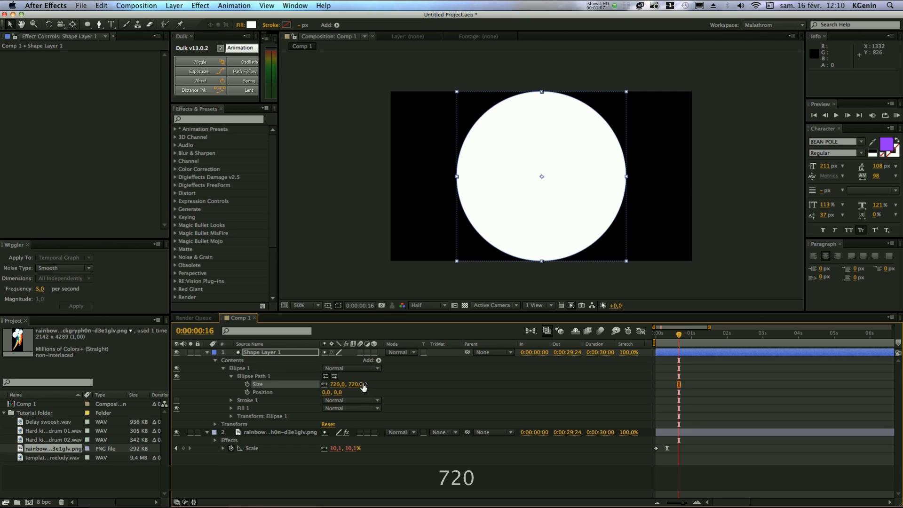
Step: Place the circle's shape layer beneath the rainbow image layer and reduce its ellipse size to 495 × 495
drag(301, 352, 323, 458)
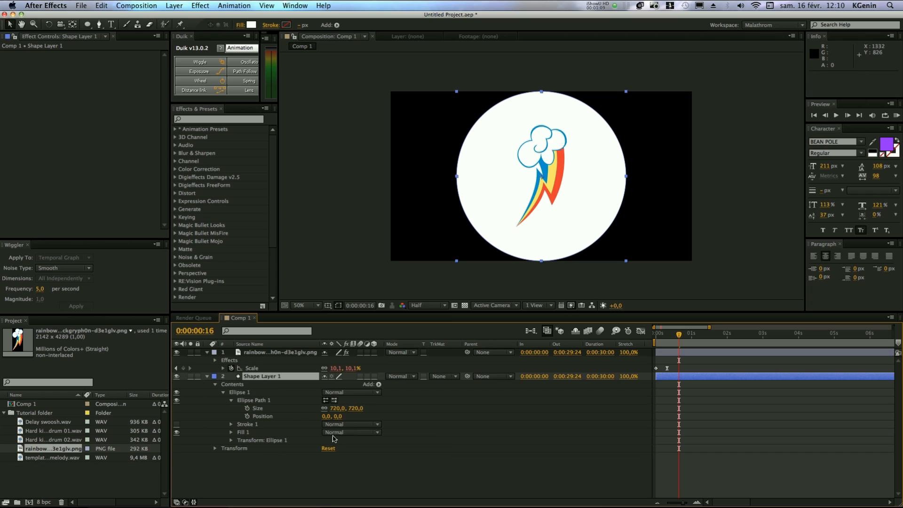
drag(339, 409, 259, 420)
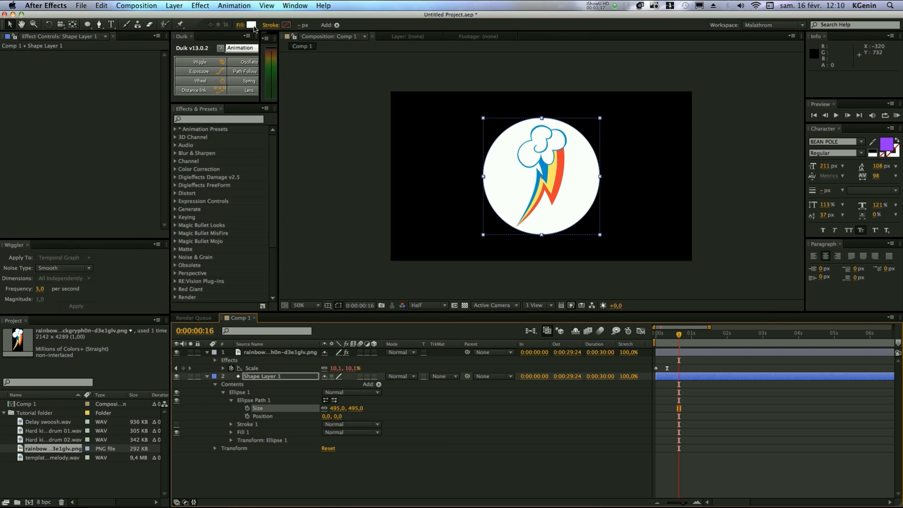
Step: Add a Gradient Overlay layer style to the circle's shape layer
click(283, 378)
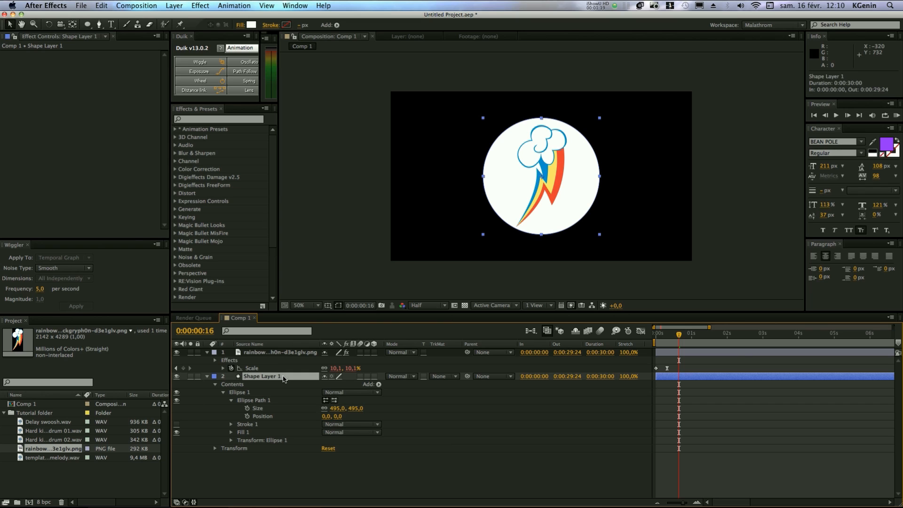
click(173, 6)
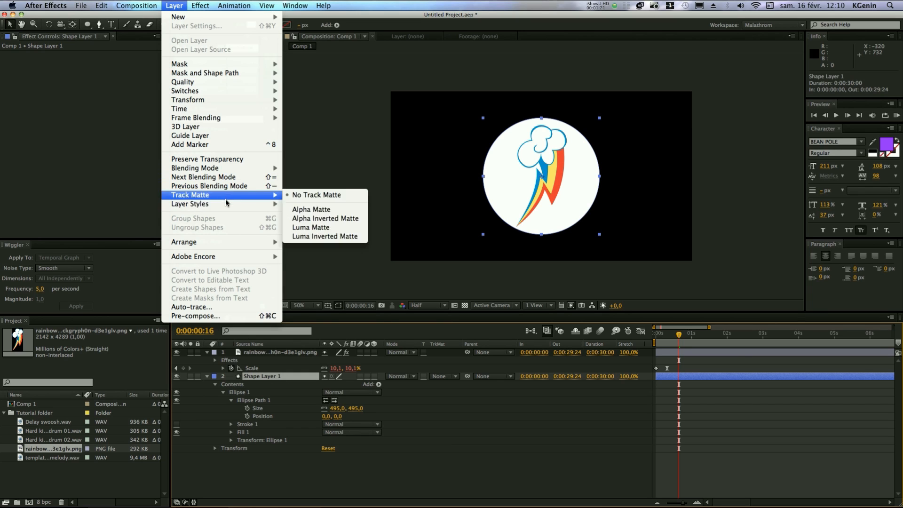
mouse_move(226, 204)
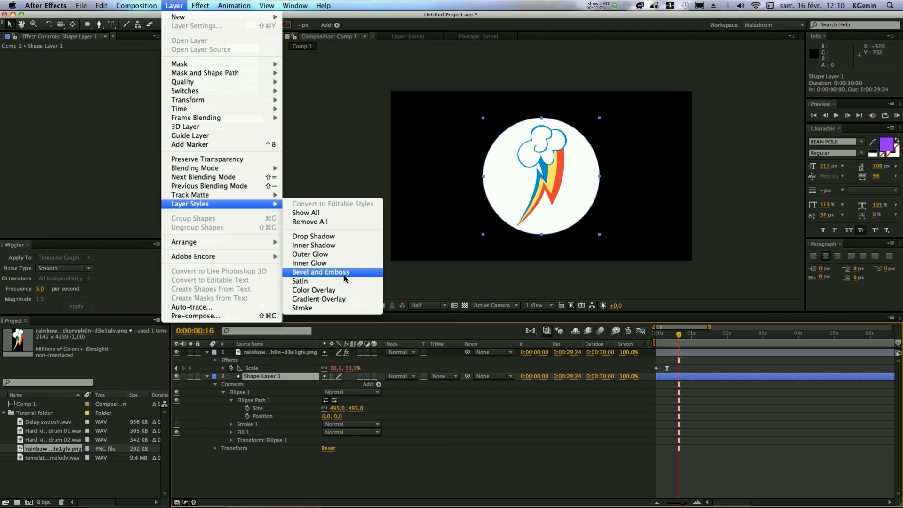
click(340, 301)
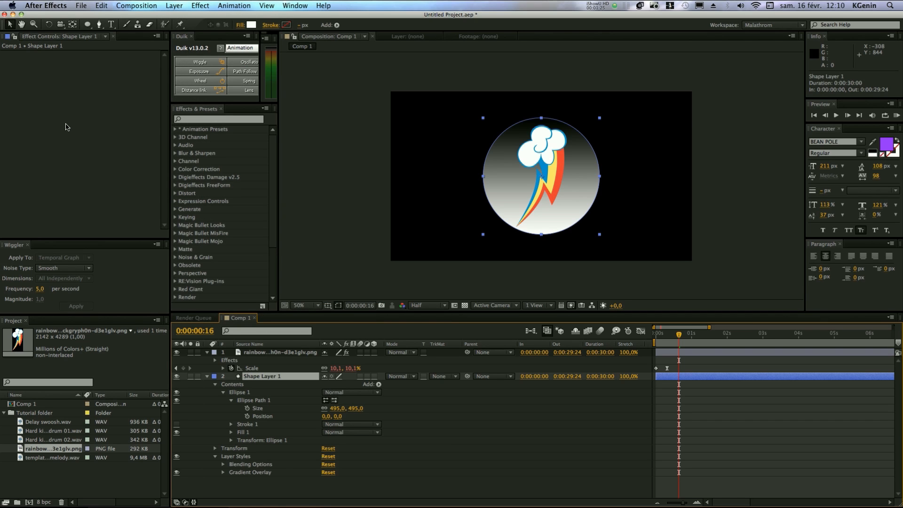
Step: Edit the Gradient Overlay colors and change the black end stop at location 100% to light blue
click(224, 472)
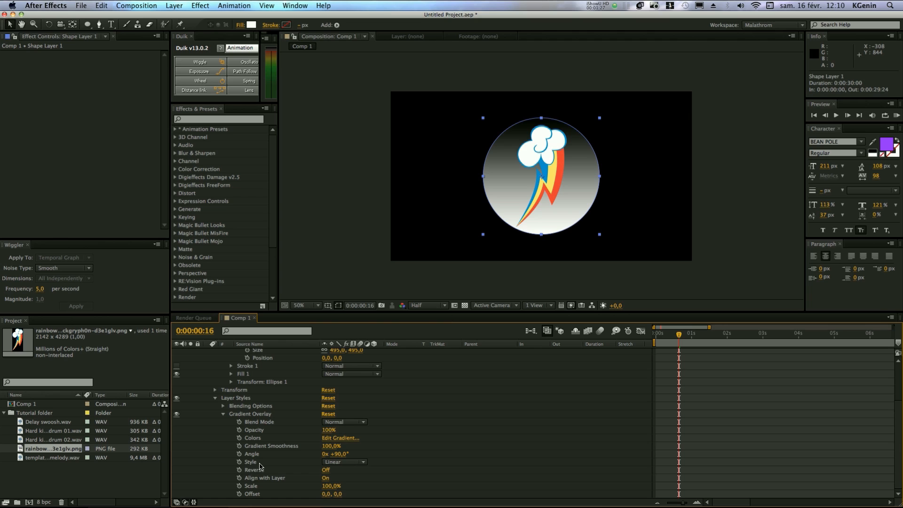
click(341, 438)
drag(459, 320, 287, 176)
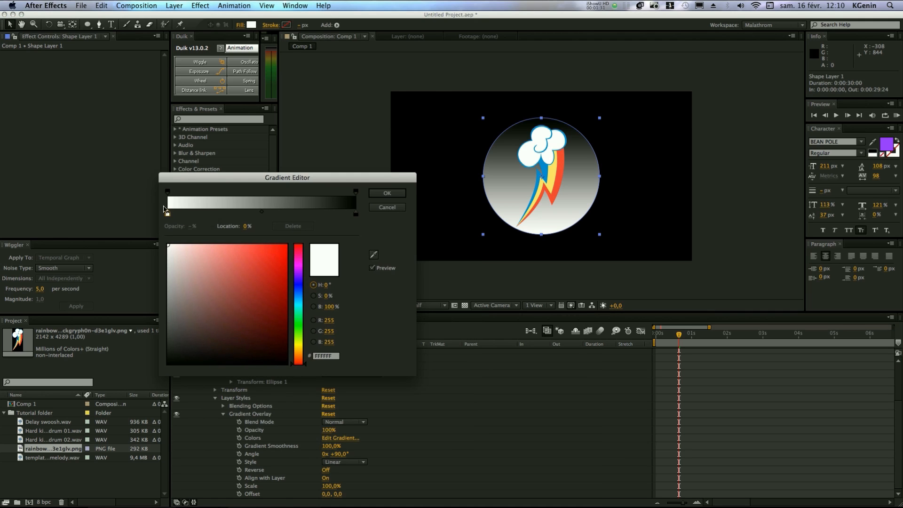
click(357, 214)
click(299, 299)
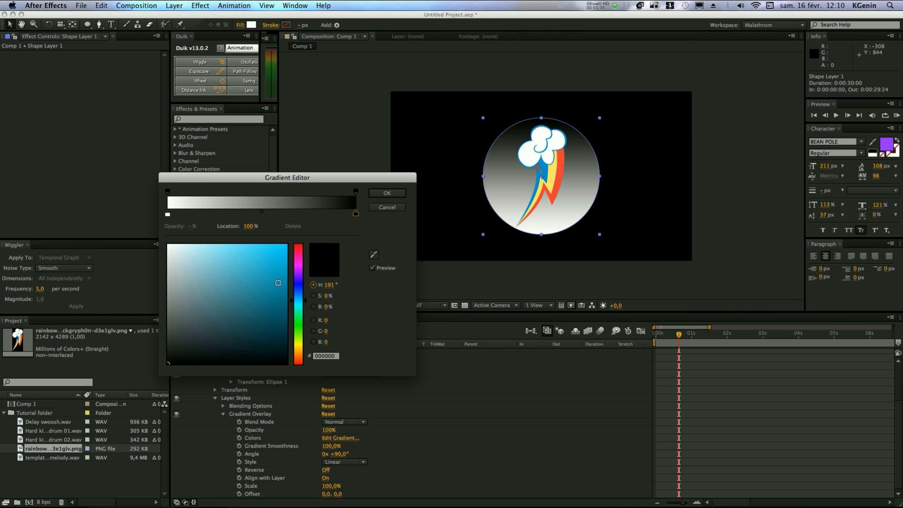
click(217, 245)
Step: Change the gradient's white stop at location 0% to a dark blue and apply the gradient to the circle
click(168, 214)
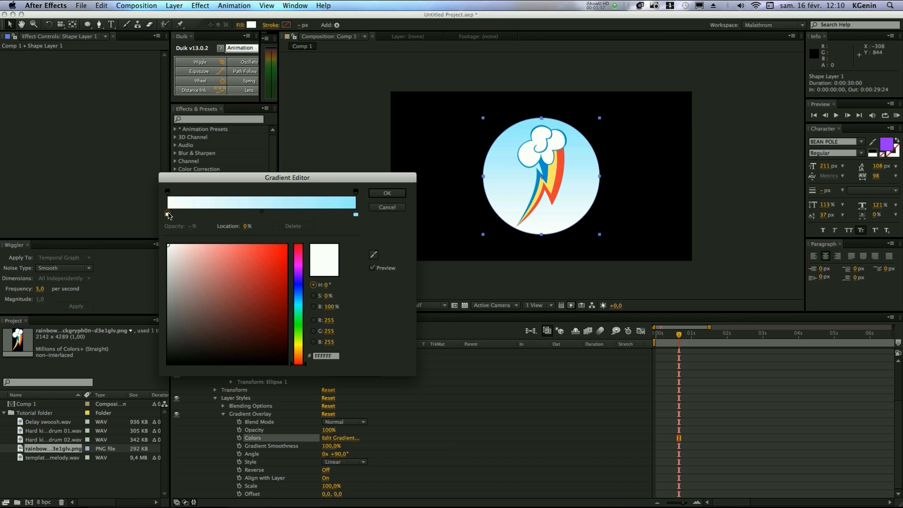
click(299, 290)
click(281, 284)
click(298, 292)
click(298, 294)
mouse_move(279, 289)
mouse_down()
mouse_move(272, 313)
mouse_move(278, 301)
mouse_up()
click(387, 193)
click(540, 417)
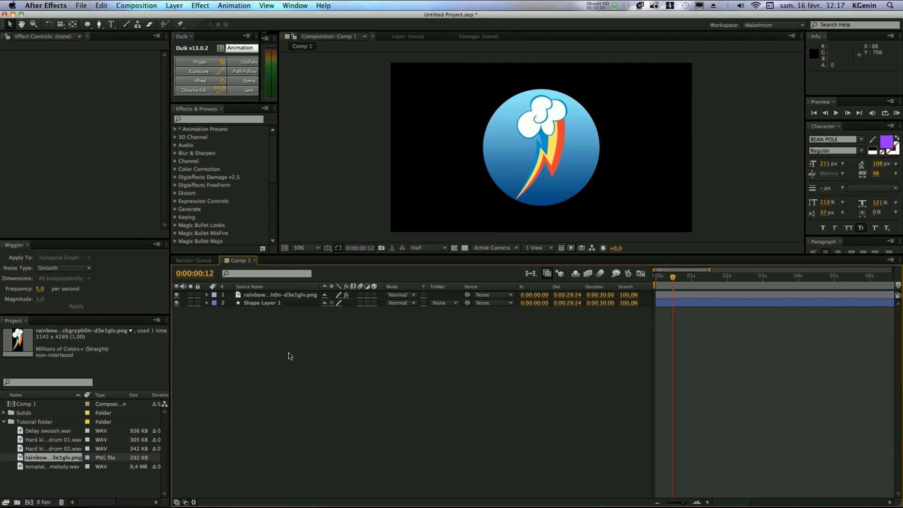
Step: Create a new composition-sized 1280 × 720 solid layer with the default settings
key(super)
key(super+y)
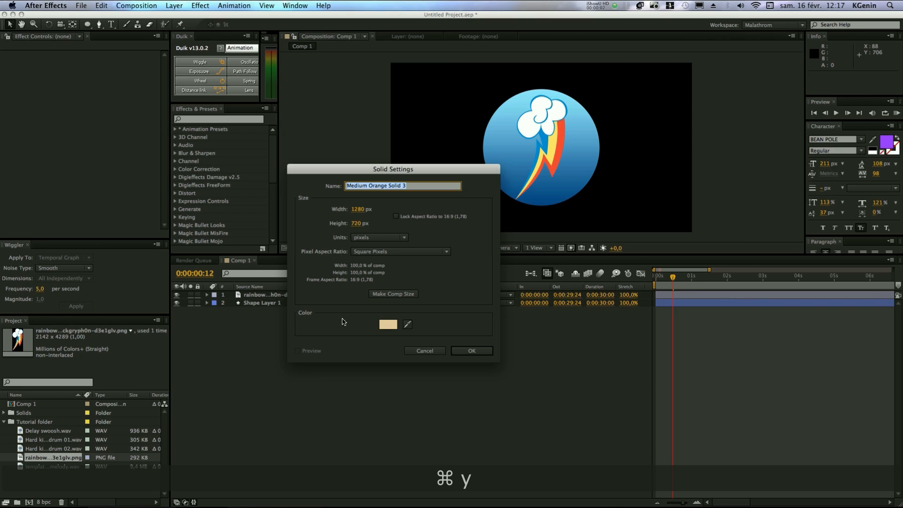
key(Return)
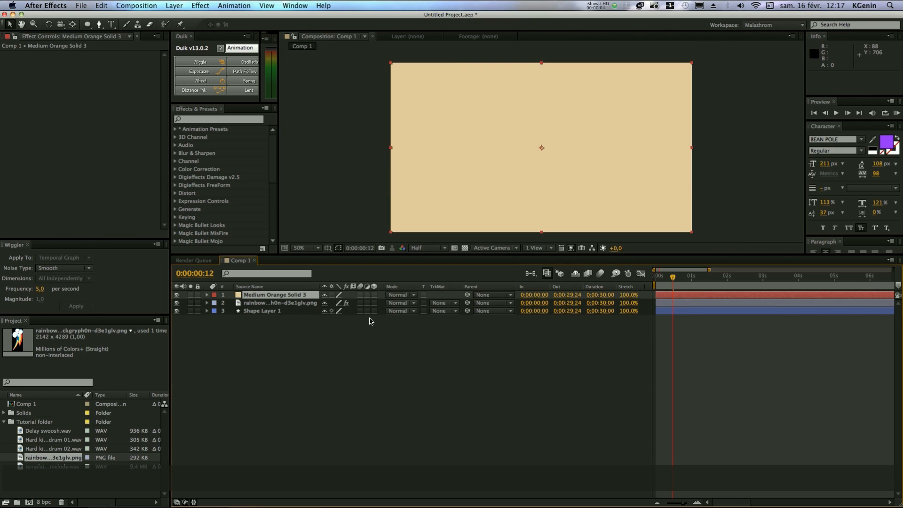
Step: Apply the 4-Color Gradient effect to the solid and place it beneath the other layers as the background
click(208, 120)
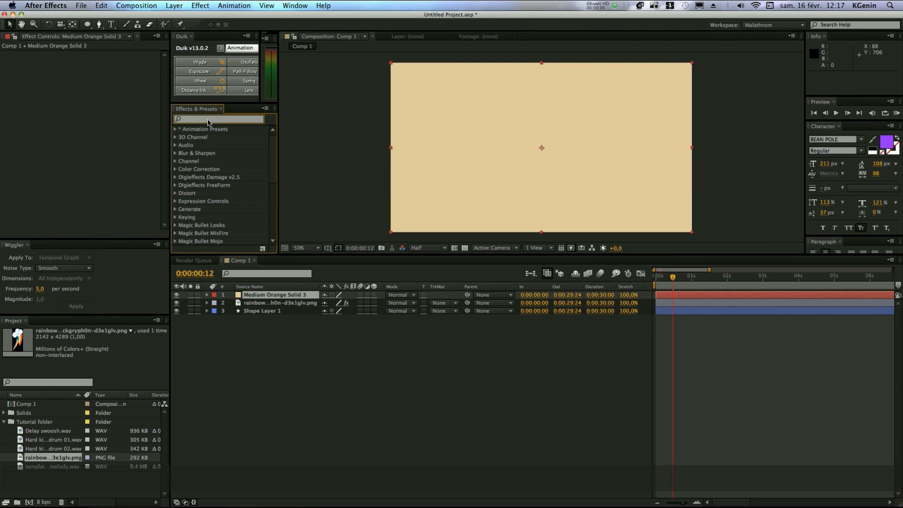
text(4-)
drag(215, 142, 111, 137)
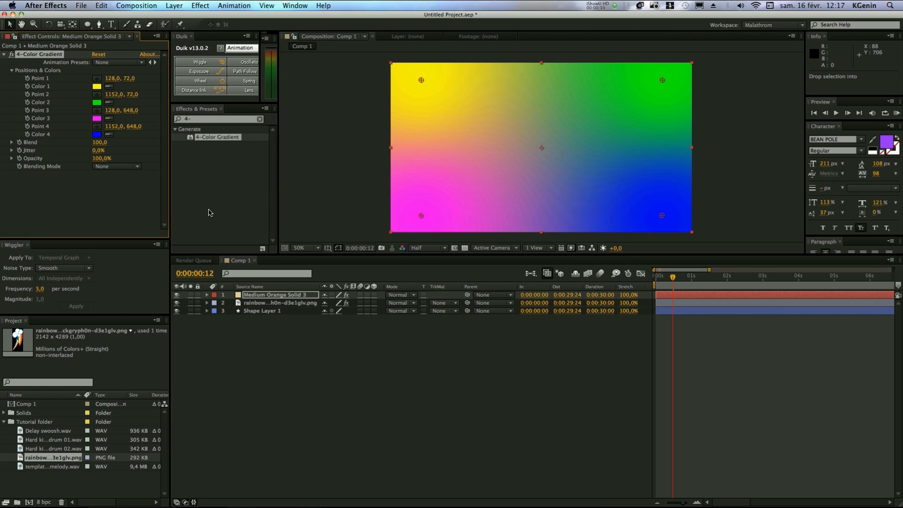
drag(274, 296, 277, 340)
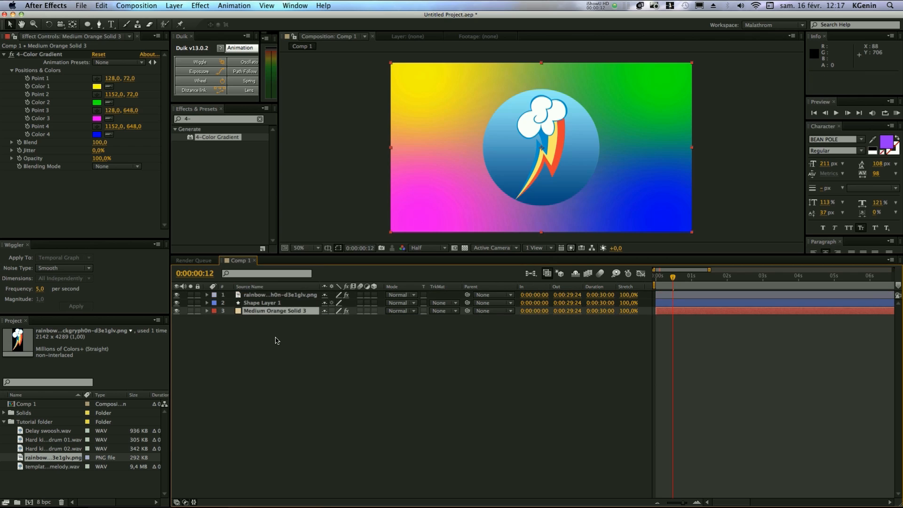
Step: Set Color 1 of the 4-Color Gradient to a dark purple, 1B003F
click(97, 86)
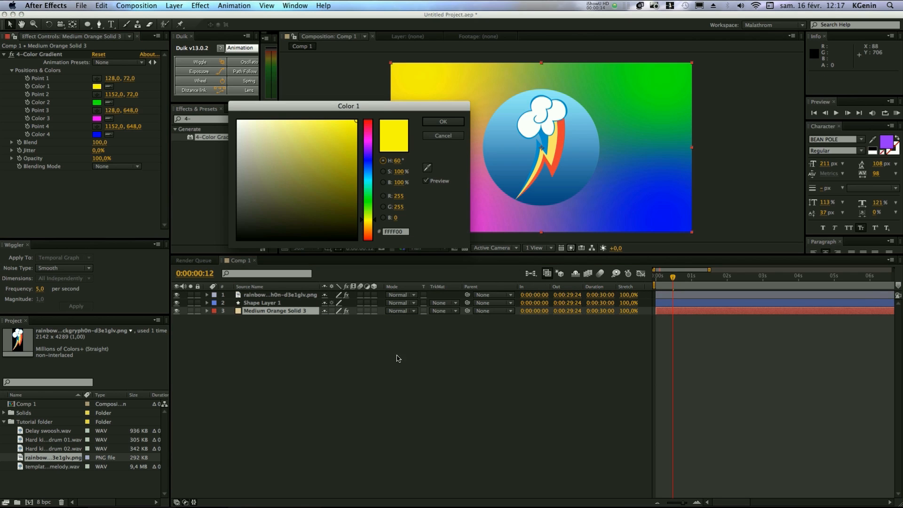
drag(383, 110, 398, 348)
drag(384, 382, 384, 389)
mouse_move(380, 346)
mouse_down()
mouse_move(372, 259)
mouse_move(393, 351)
mouse_up()
click(451, 273)
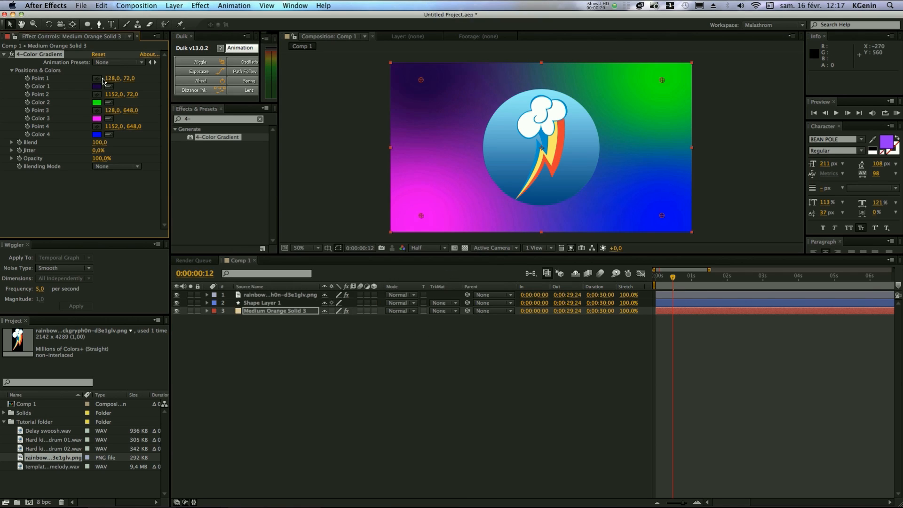
Step: Sample the dark purple of Color 1 into Color 2, Color 3 and Color 4 of the gradient
click(109, 102)
click(97, 86)
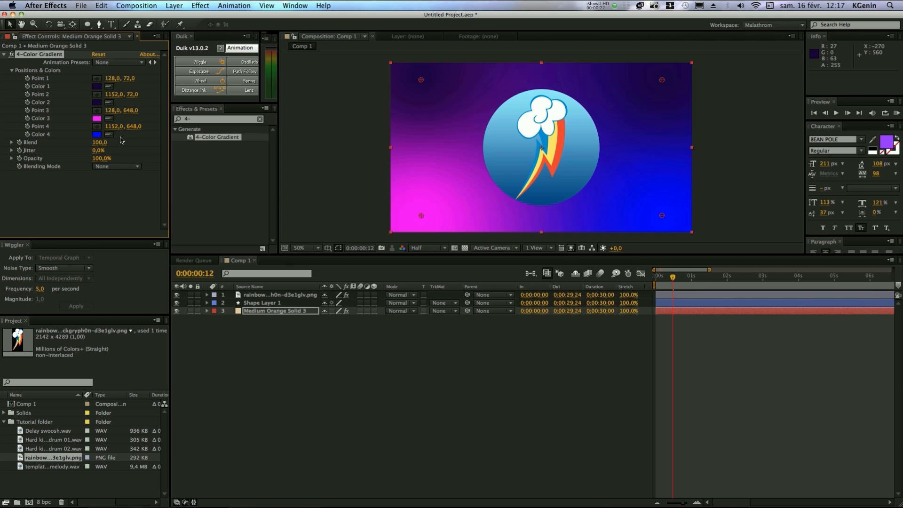
click(109, 118)
click(98, 103)
click(109, 134)
click(99, 120)
Step: Shift the hue of Color 3 to dark magenta, 3E003F, and the hue of Color 2 to a reddish dark purple
click(97, 119)
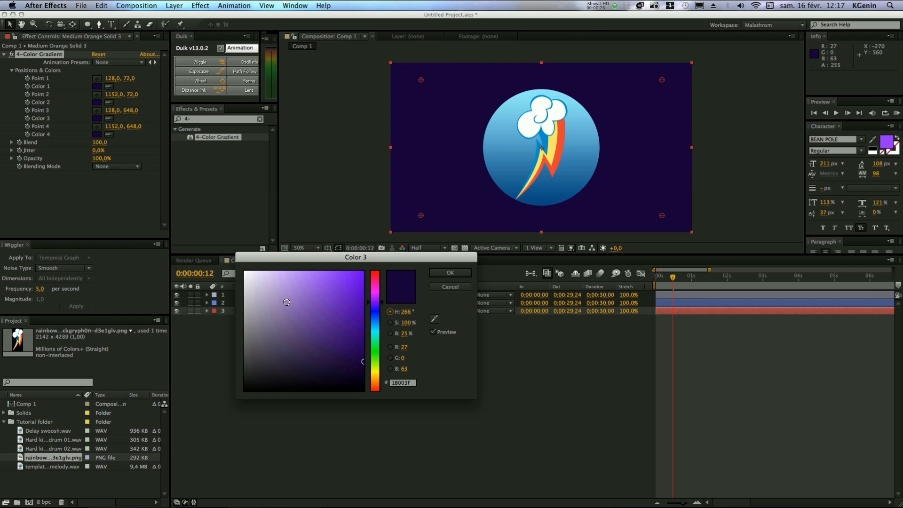
drag(377, 307, 380, 294)
click(435, 273)
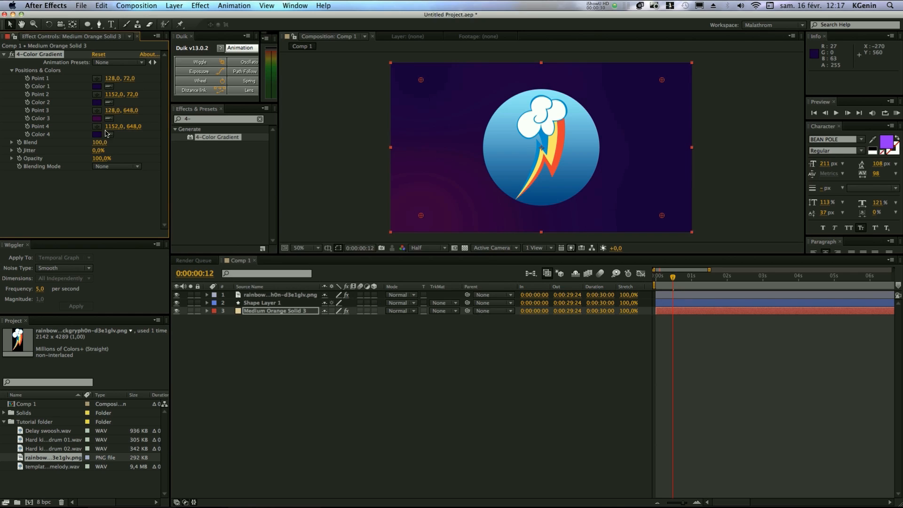
click(98, 102)
mouse_move(372, 302)
mouse_down()
mouse_move(379, 287)
mouse_move(377, 295)
mouse_up()
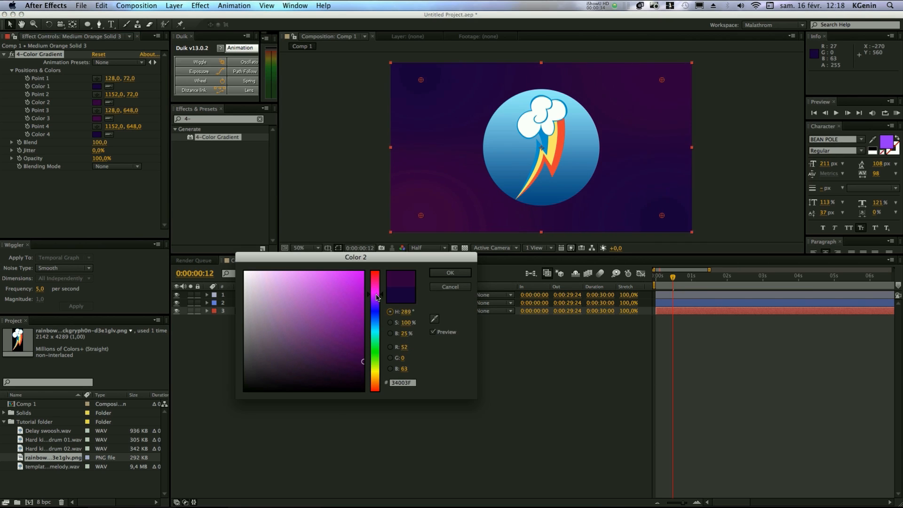
click(435, 273)
Step: Shift the hue of the background gradient's Color 1 slightly toward blue
click(99, 87)
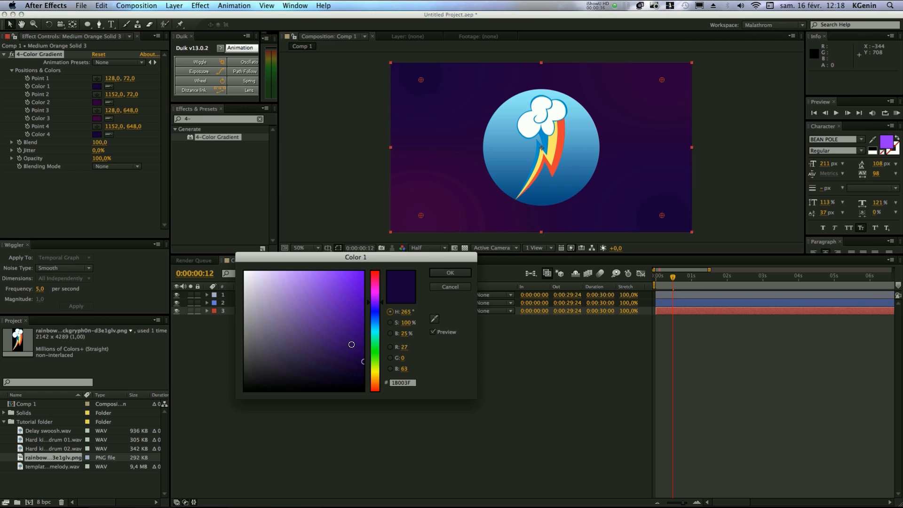
mouse_move(381, 301)
mouse_down()
mouse_move(381, 274)
mouse_move(376, 384)
mouse_move(377, 372)
mouse_move(376, 380)
mouse_move(363, 371)
mouse_move(375, 304)
mouse_up()
click(437, 273)
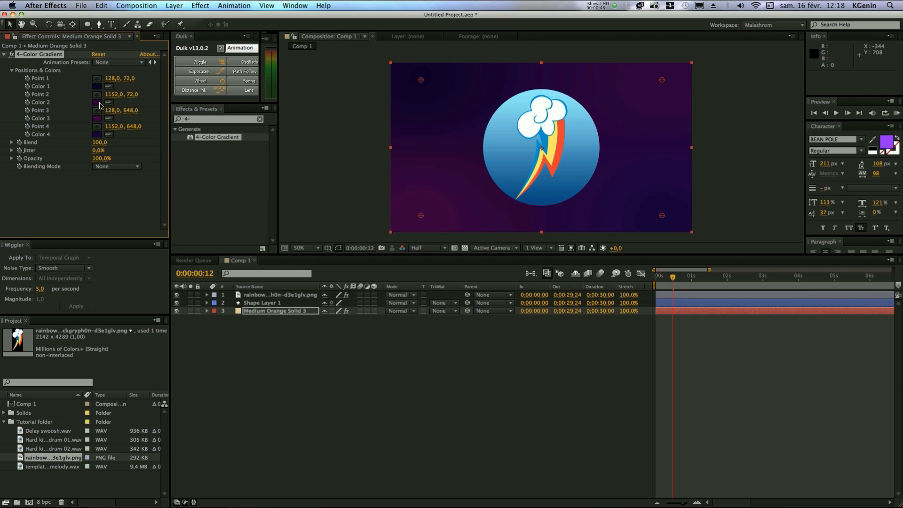
Step: Darken Color 2 and Color 3 of the background gradient and fine-tune the hue of Color 3
click(97, 102)
drag(359, 359, 364, 371)
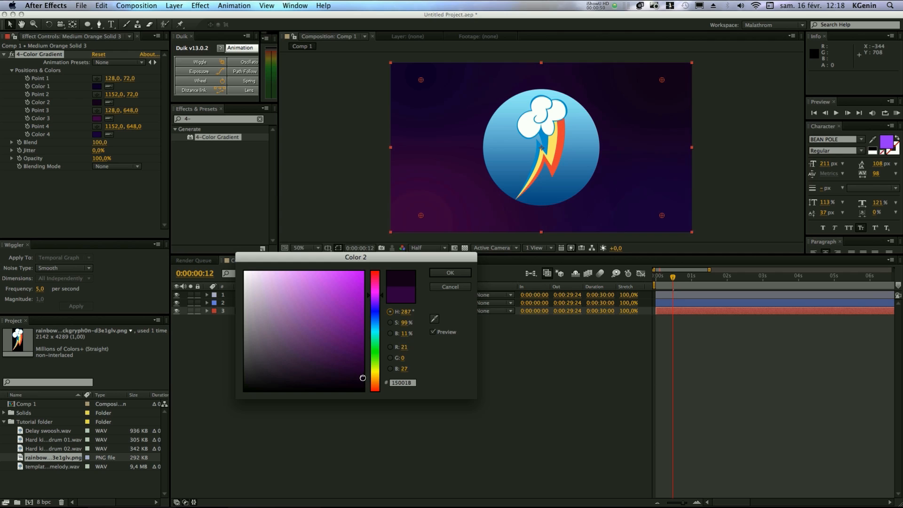
click(449, 273)
click(98, 119)
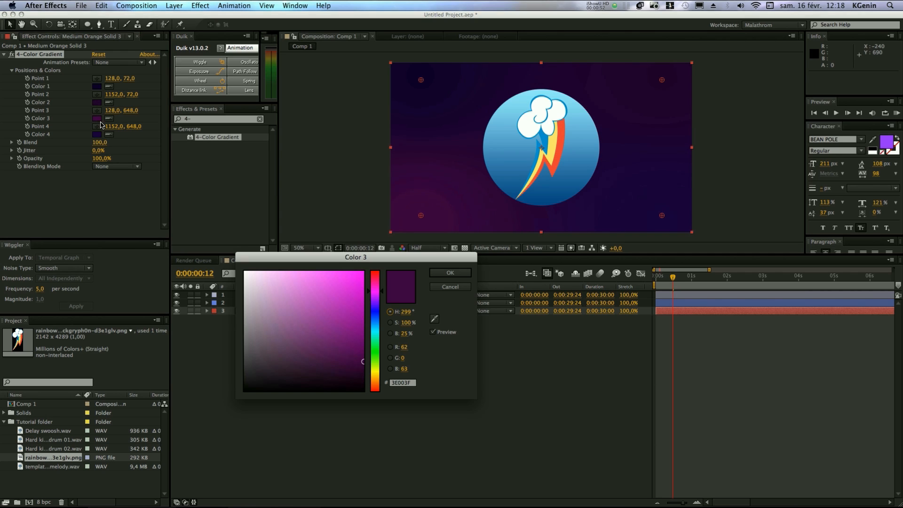
drag(360, 357, 363, 373)
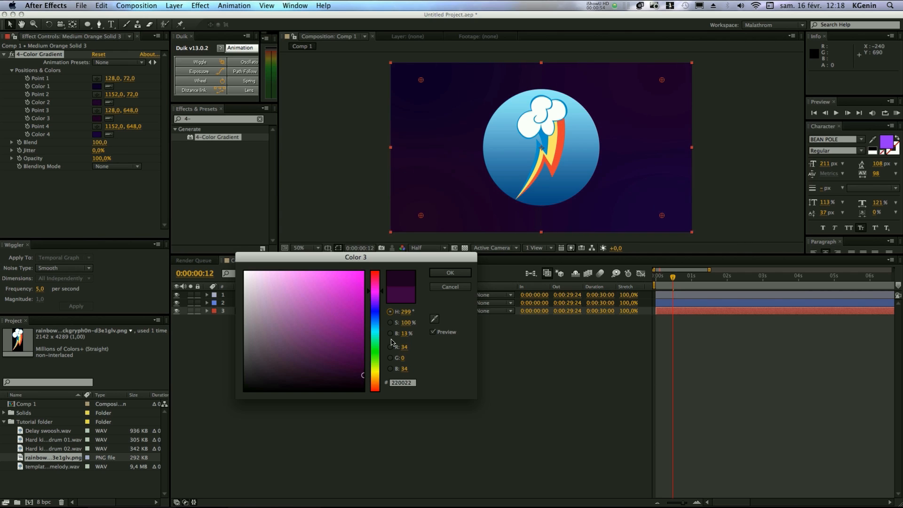
drag(378, 294, 380, 295)
click(444, 274)
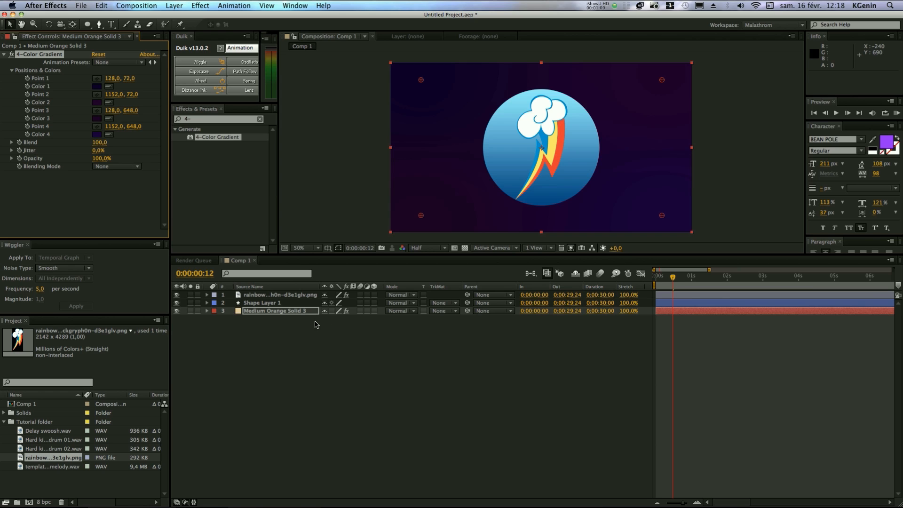
click(315, 337)
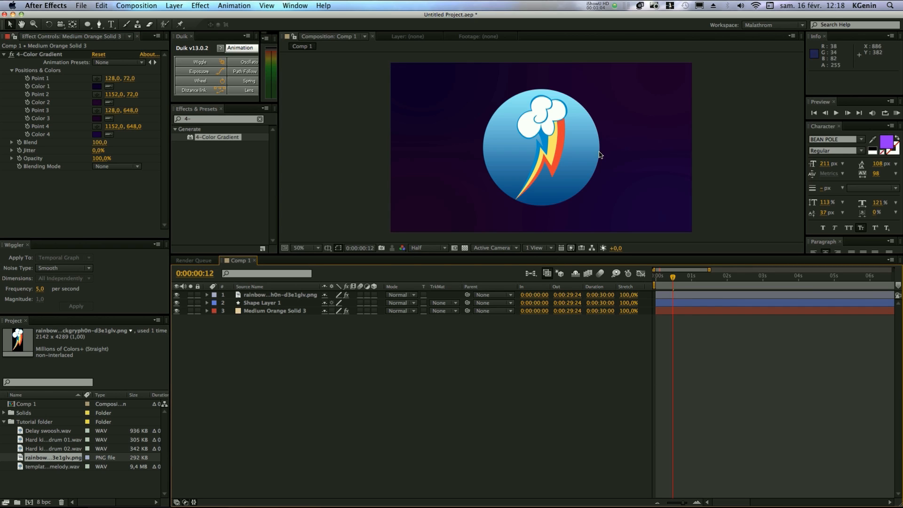
Step: Switch to QuickTime Player, scrub Rendu.mov back to examine how the reference logo appears, and return to After Effects
key(super+Right)
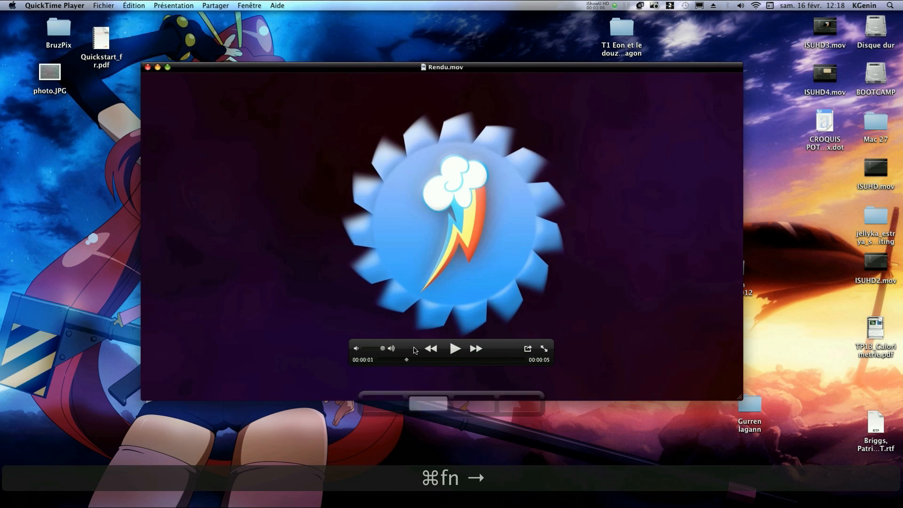
mouse_move(407, 361)
mouse_down()
mouse_move(382, 360)
mouse_move(425, 360)
mouse_move(401, 362)
mouse_up()
key(super+Home)
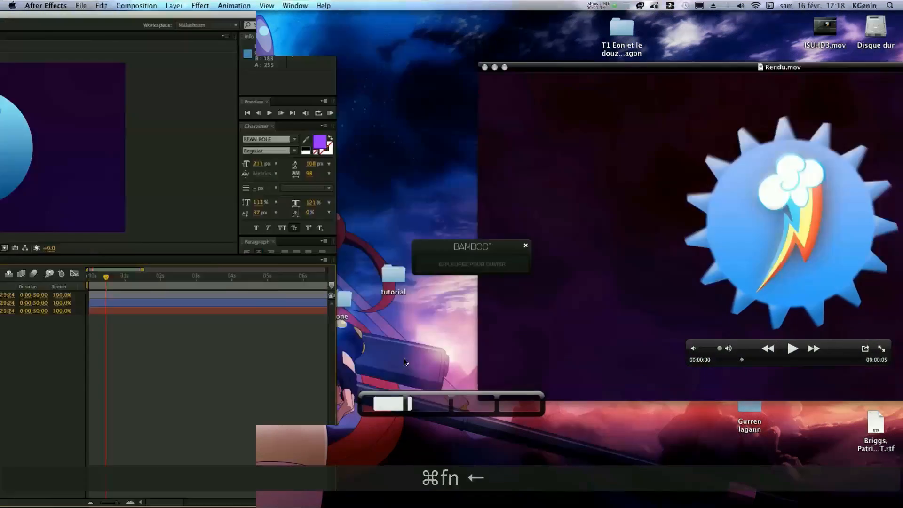
Step: Reveal the rainbow image layer's animated Scale property and its keyframes in the timeline
click(288, 302)
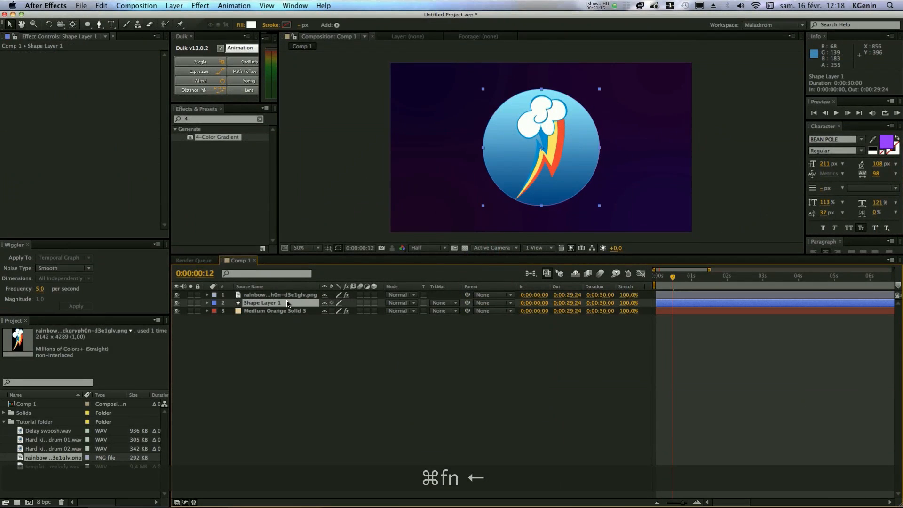
key(u)
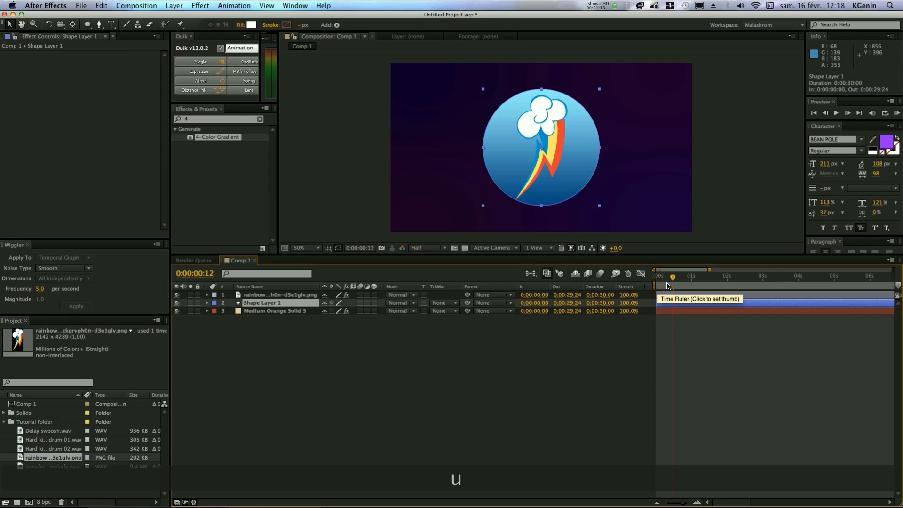
click(501, 375)
key(u)
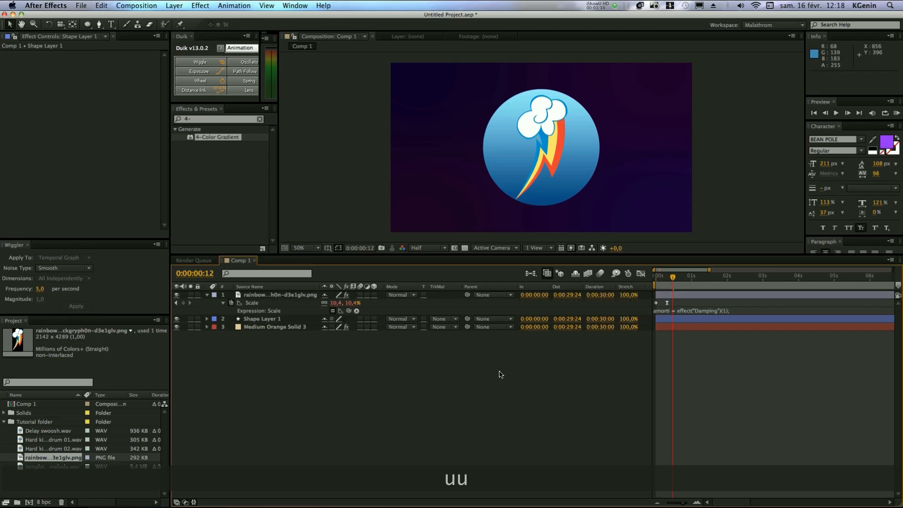
Step: Keyframe the circle layer's Opacity to fade in from invisible a few frames earlier to 100% at 0:00:00:12
click(292, 318)
key(t)
click(232, 327)
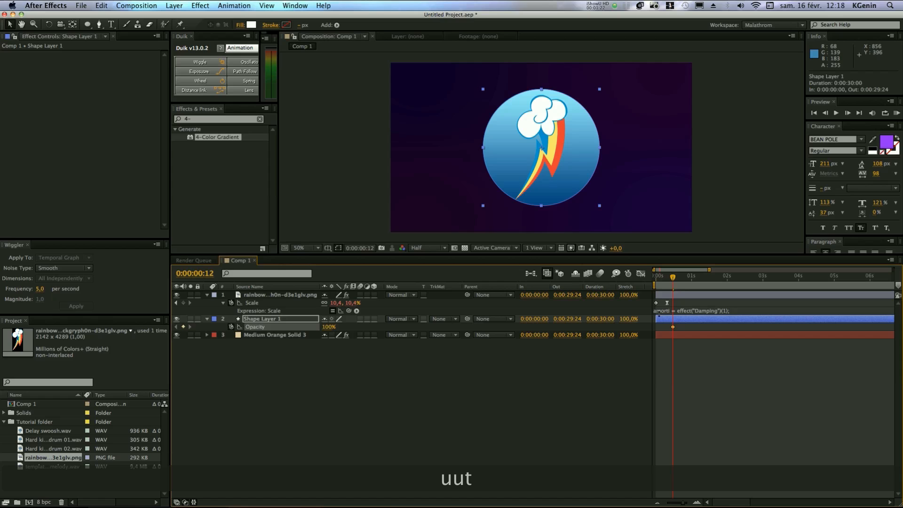
key(Home)
drag(657, 277, 663, 278)
drag(328, 327, 244, 327)
Step: End the work area at 0:00:00:18 and run a RAM preview of the circle's fade-in
drag(663, 278, 681, 278)
key(n)
key(KP_0)
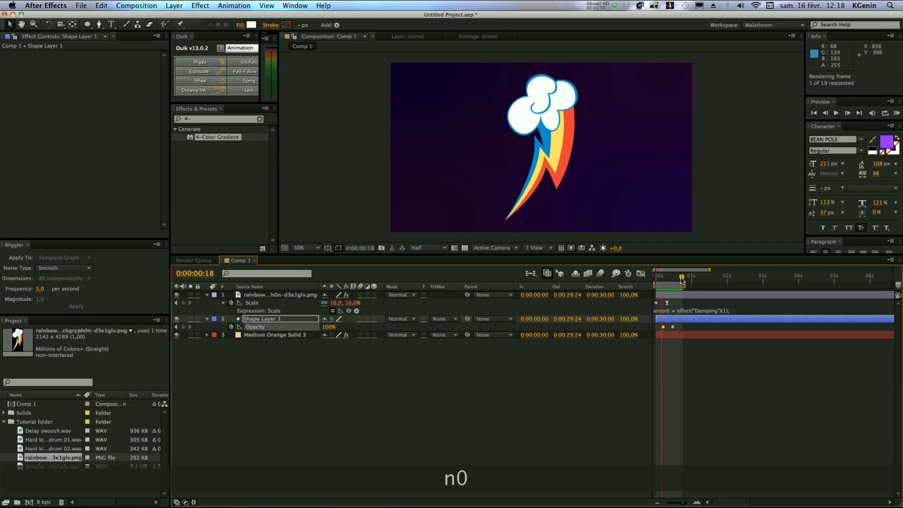
key(space)
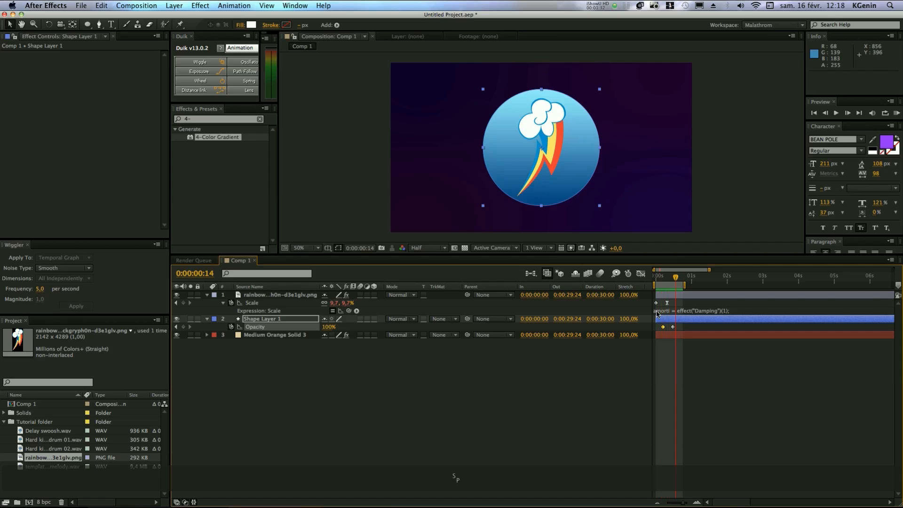
Step: Shift both of the circle's Opacity keyframes earlier so the fade-in ends around 0:00:00:09, and preview the result
mouse_move(681, 325)
mouse_down()
mouse_move(659, 326)
mouse_move(668, 327)
mouse_up()
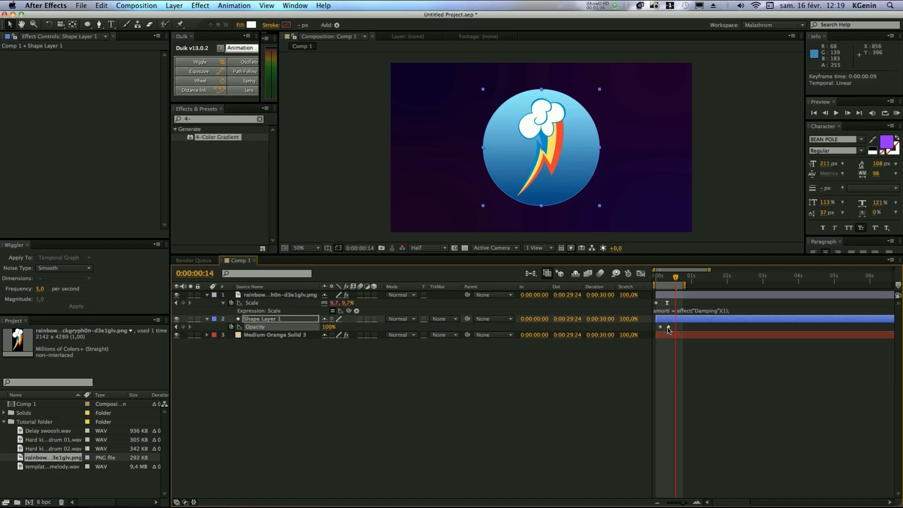
key(KP_0)
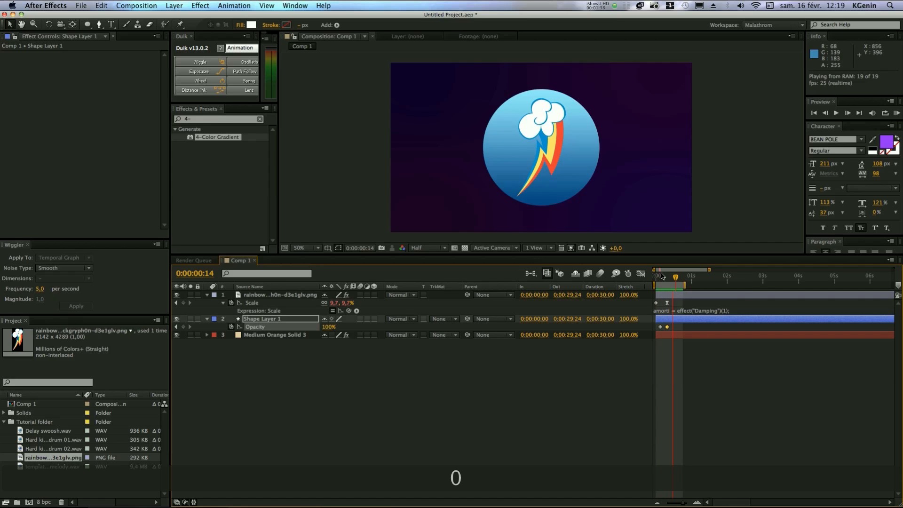
key(space)
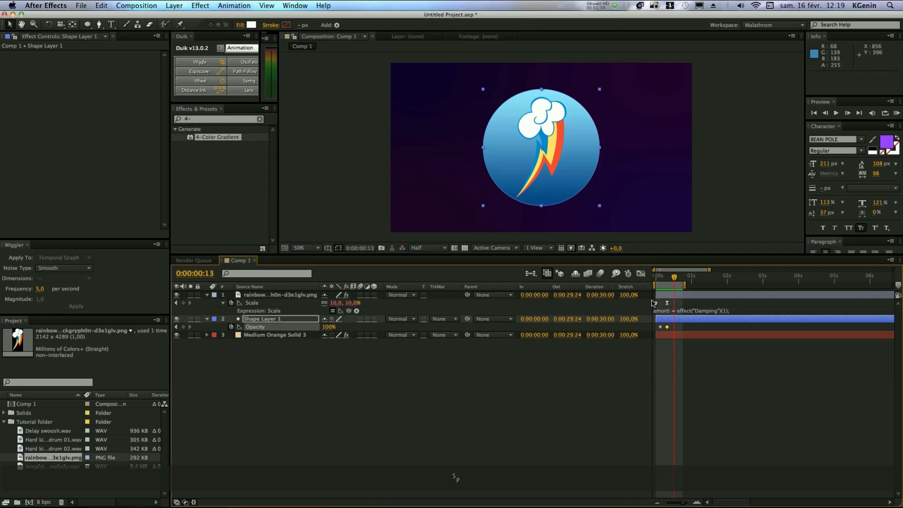
Step: Fine-tune the circle's Opacity keyframes so the fade begins at 0:00:00:04, and preview the animation from the first frame
click(669, 328)
drag(661, 328, 665, 329)
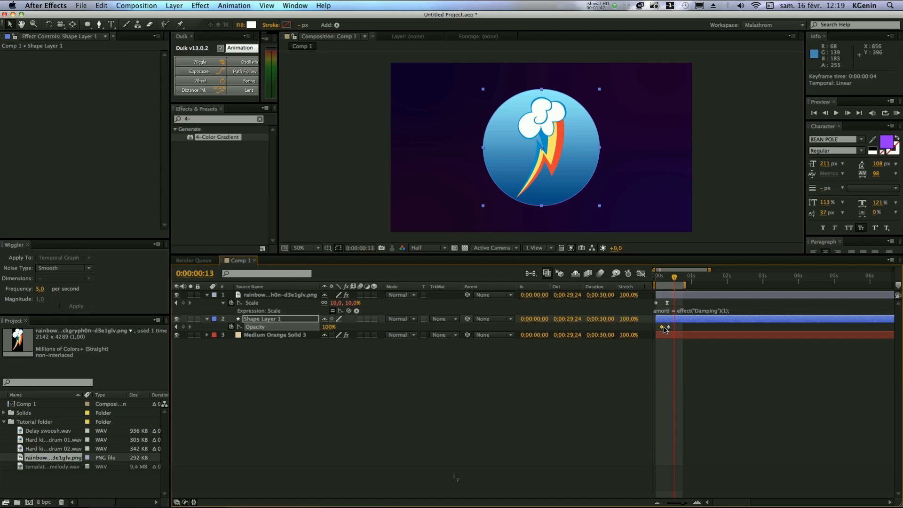
click(677, 327)
click(656, 279)
key(space)
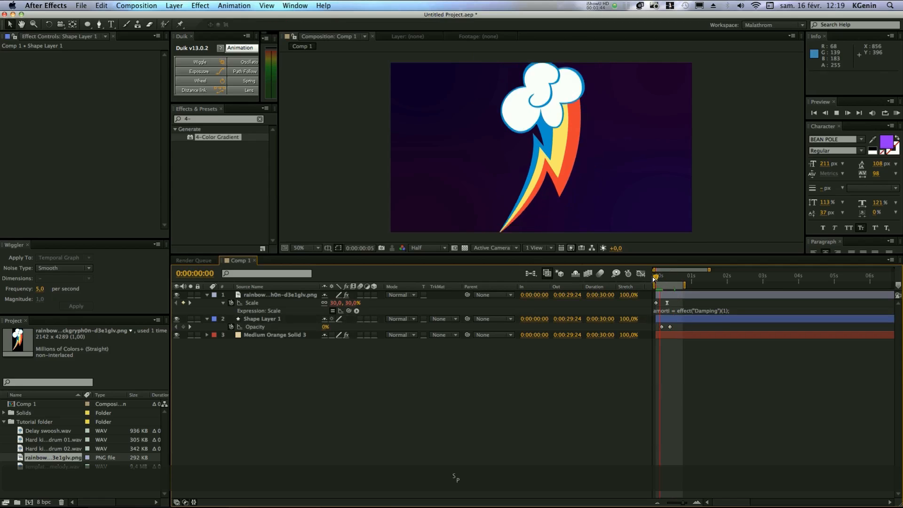
key(space)
key(space)
key(space)
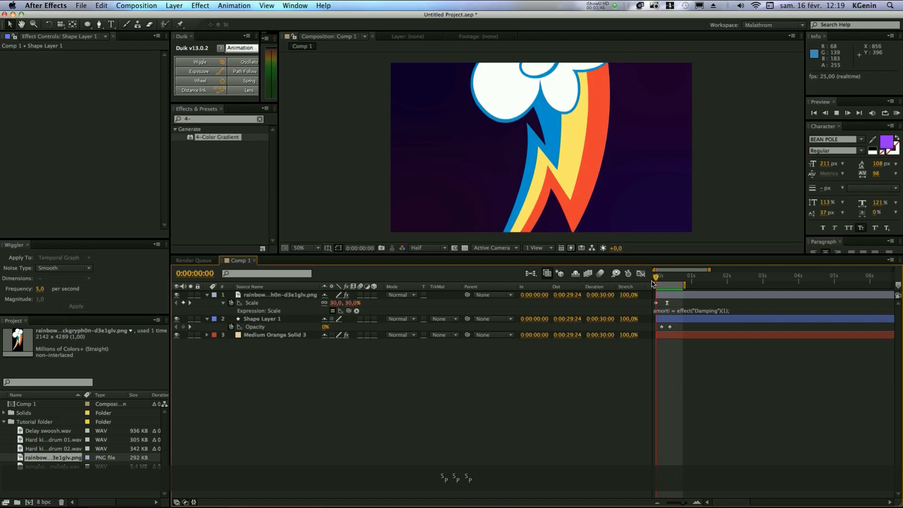
key(space)
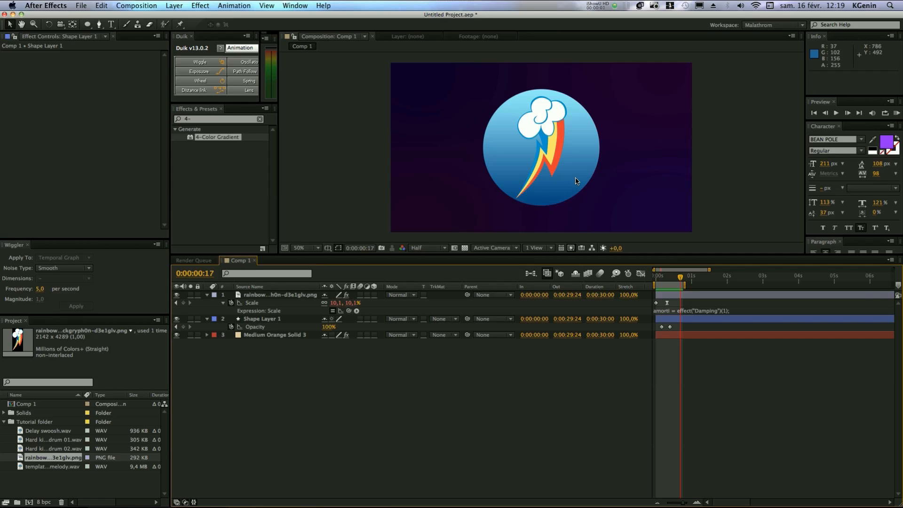
Step: Activate the Pen tool and show the grid over the composition as a guide at the circle's right edge
click(99, 25)
key(period)
key(space)
drag(642, 121, 445, 110)
scroll(568, 127, up, 1)
key(space)
drag(483, 255, 484, 409)
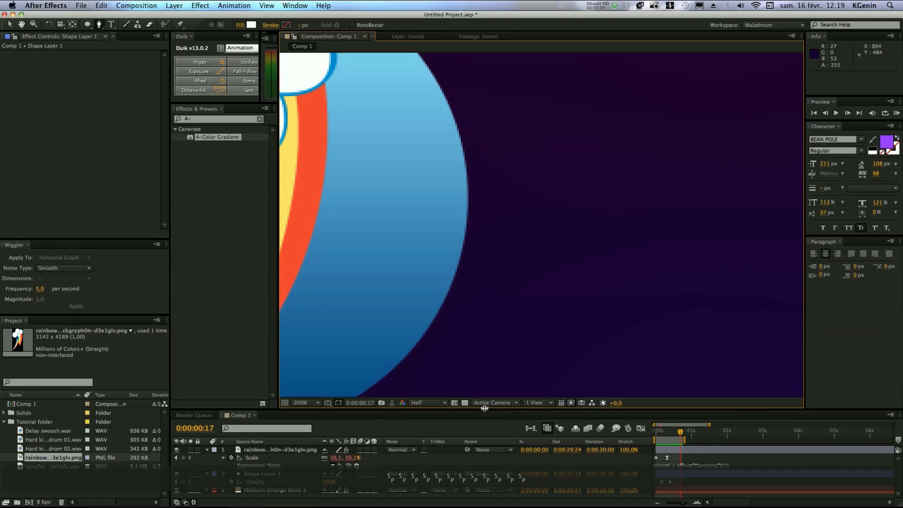
click(267, 5)
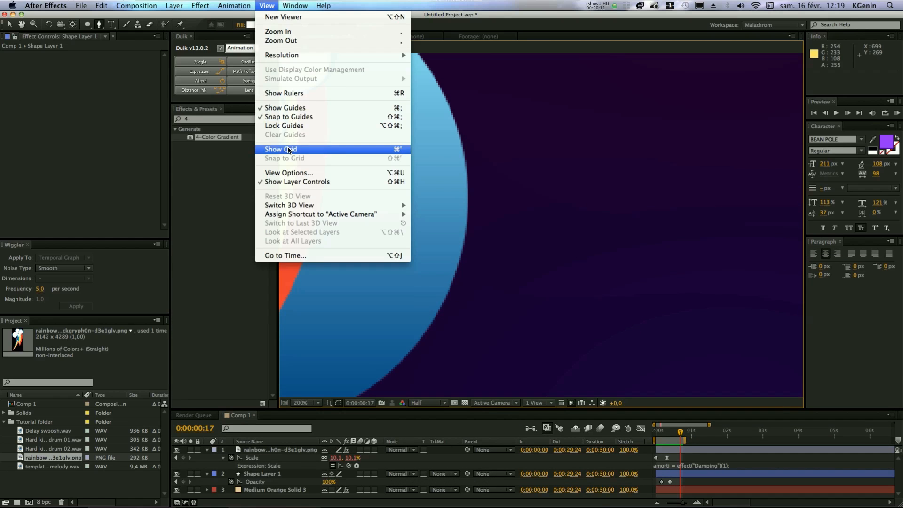
click(282, 149)
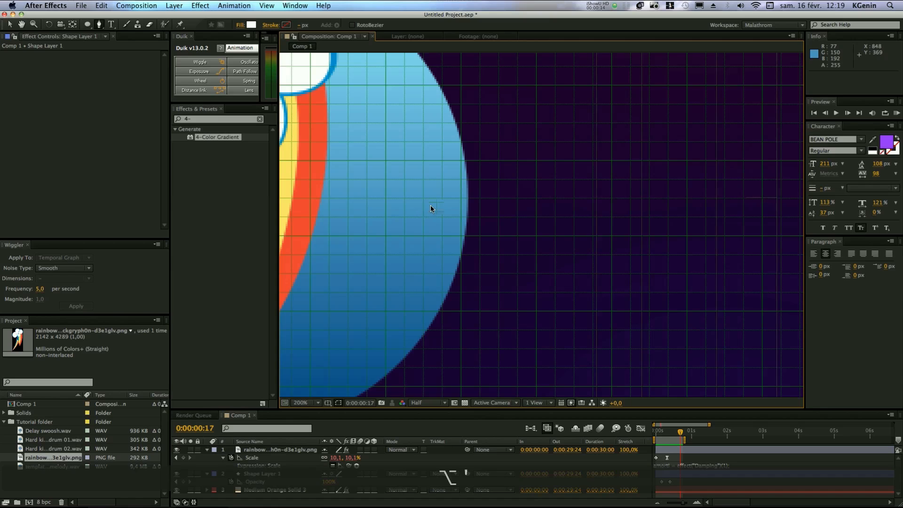
scroll(428, 206, down, 2)
scroll(428, 205, up, 2)
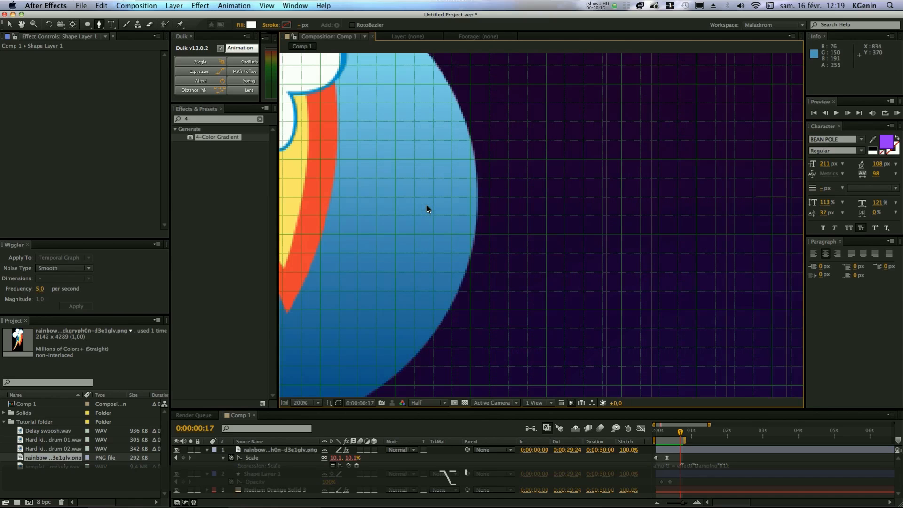
Step: Draw a closed white triangular spike on a new shape layer, its base curved along the circle's right edge and its tip pointing outward
click(473, 160)
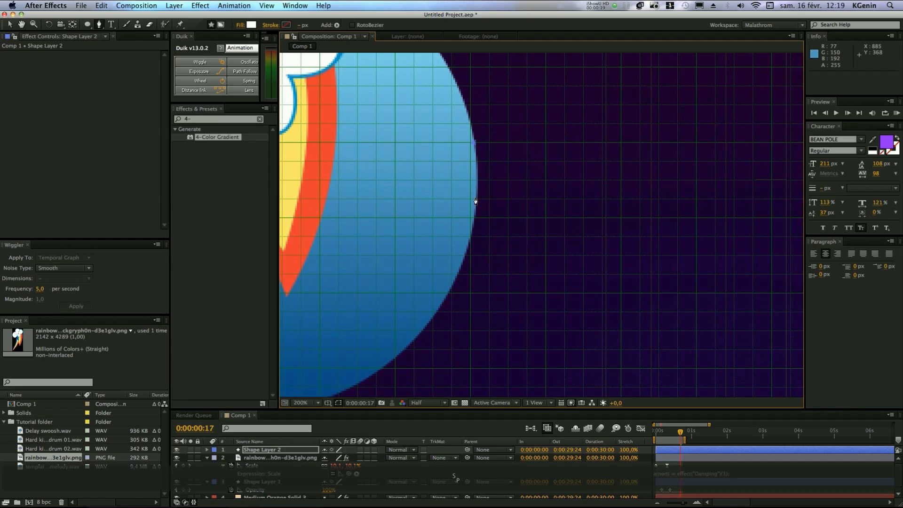
drag(474, 222, 468, 260)
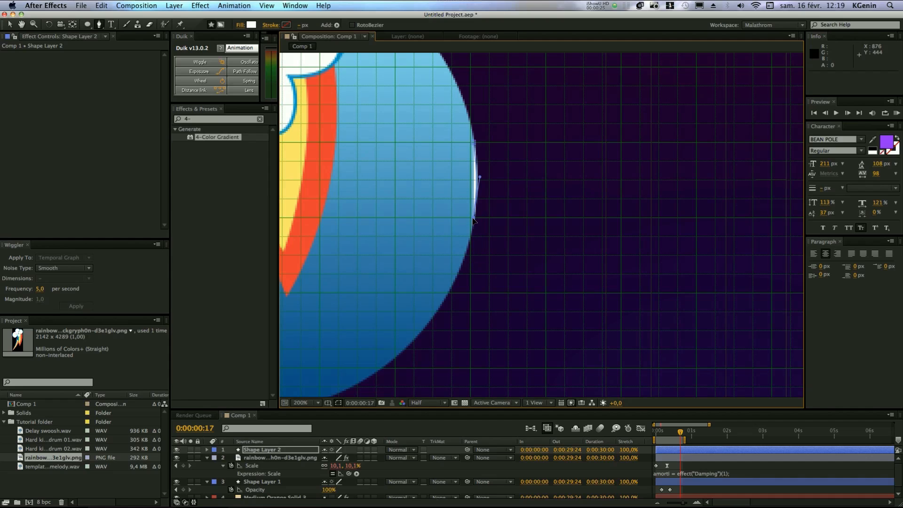
click(583, 181)
click(476, 146)
scroll(476, 195, down, 3)
scroll(476, 195, up, 1)
scroll(477, 196, down, 2)
Step: Hide the composition grid, return to the Selection tool and deselect the spike layer
click(267, 6)
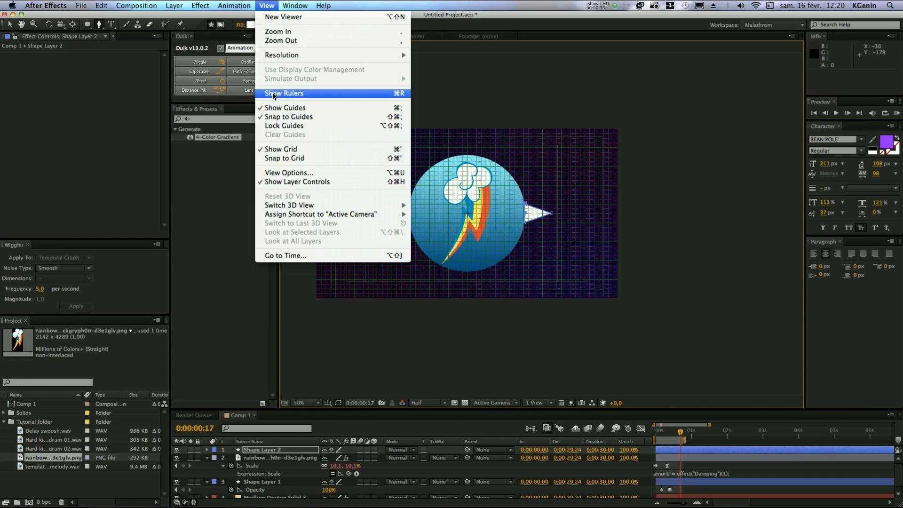
click(281, 149)
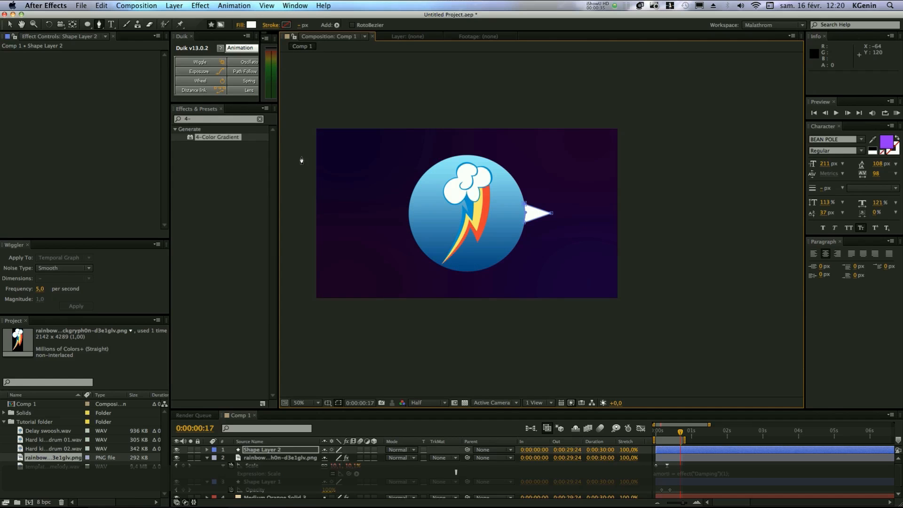
key(space)
drag(420, 208, 528, 153)
click(10, 24)
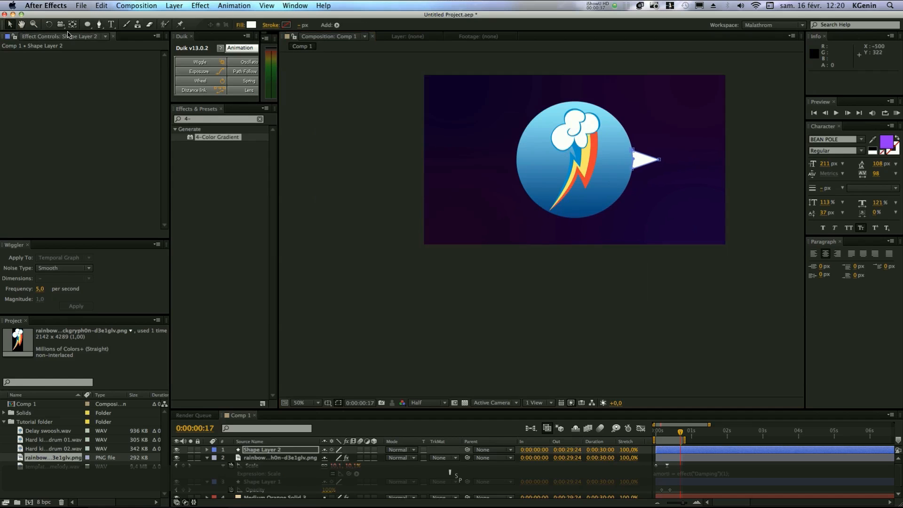
key(space)
drag(633, 160, 557, 194)
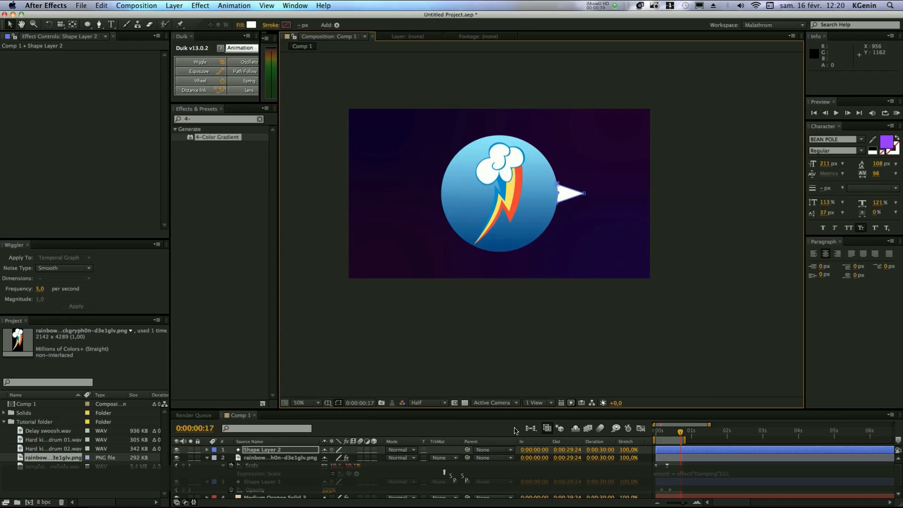
drag(514, 410, 516, 301)
click(389, 422)
Step: Apply a Gradient Overlay layer style to the spike's layer, Shape Layer 2
scroll(486, 170, up, 1)
key(space)
drag(486, 158, 483, 234)
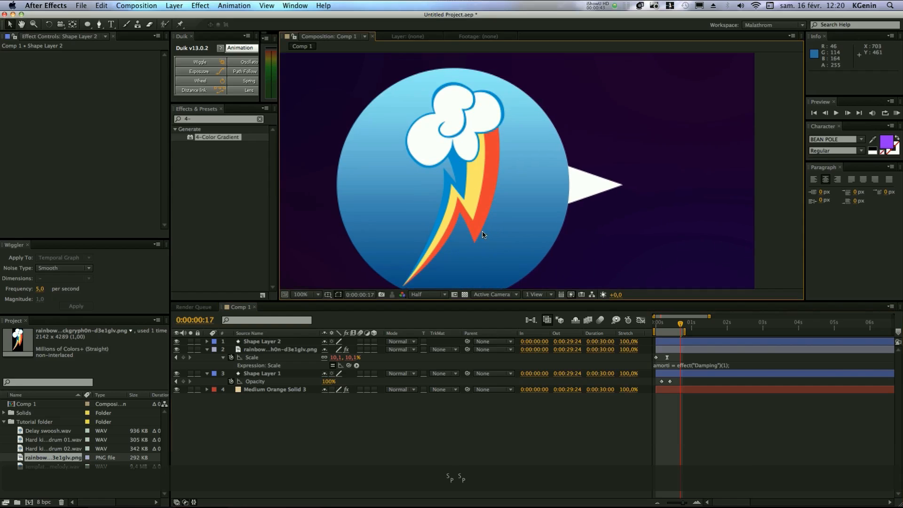
scroll(483, 234, down, 1)
click(262, 342)
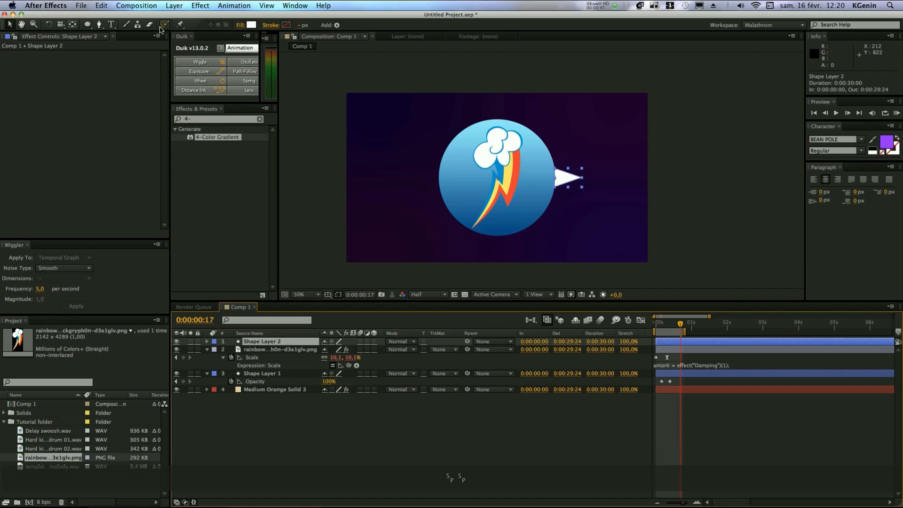
click(174, 5)
mouse_move(210, 207)
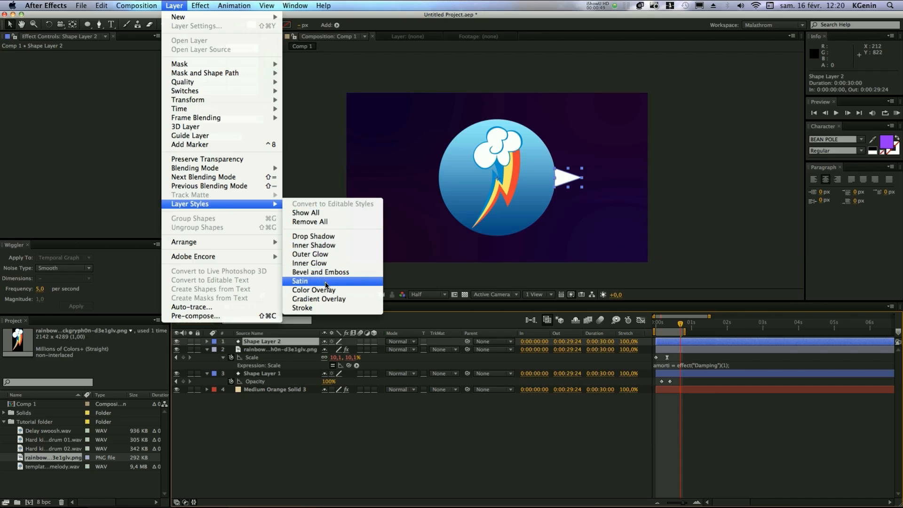
click(326, 299)
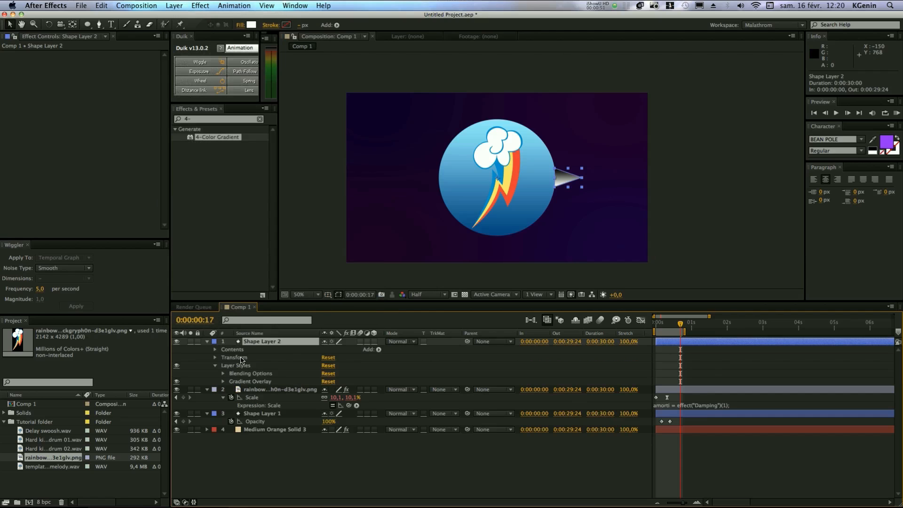
Step: Edit the spike's Gradient Overlay colors to run from a saturated blue to light blue 71E3FF
click(223, 382)
scroll(318, 380, down, 1)
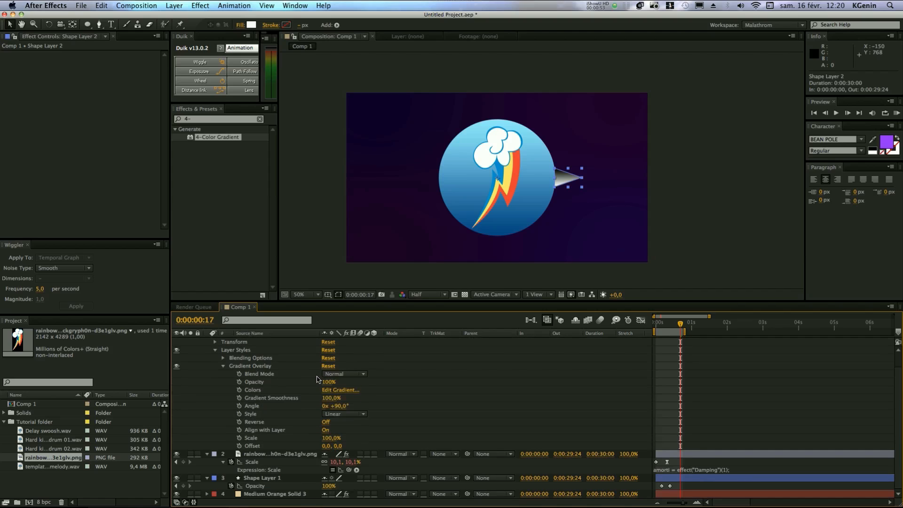
click(332, 391)
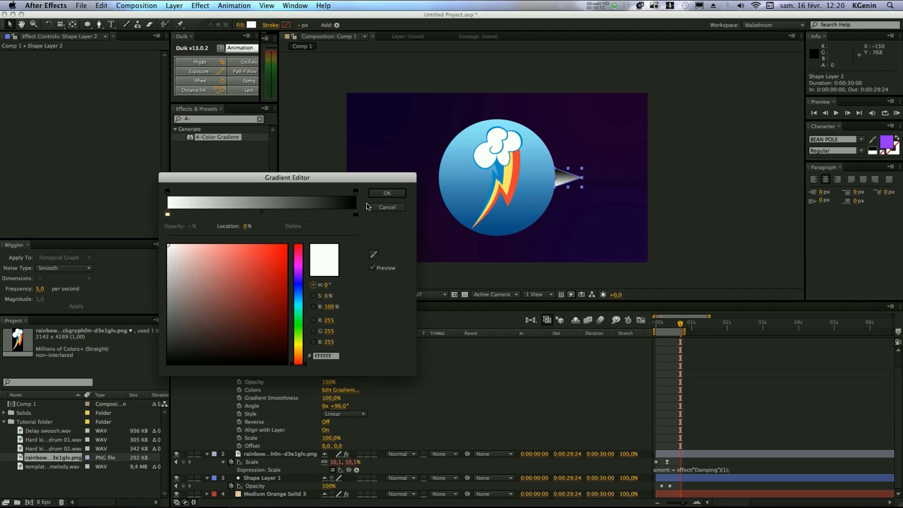
click(356, 215)
drag(301, 284, 300, 299)
click(276, 243)
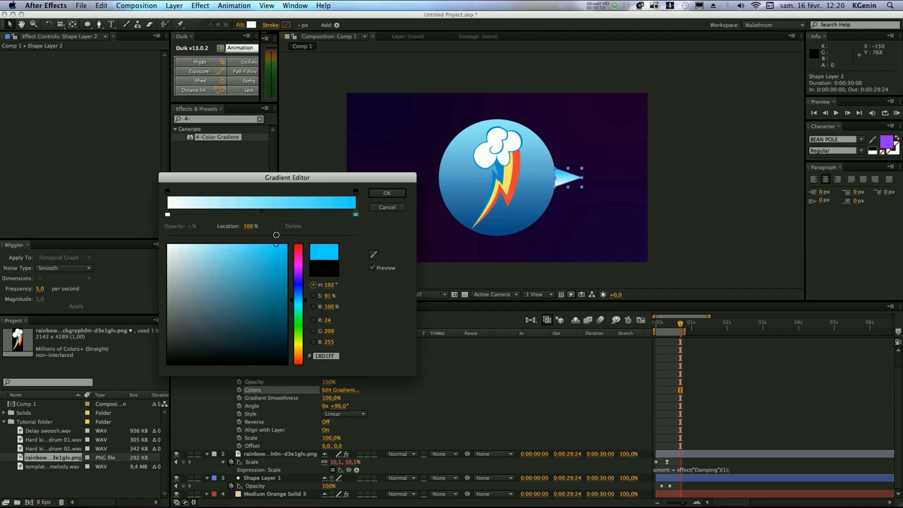
click(167, 215)
drag(303, 300, 301, 293)
click(292, 337)
mouse_move(294, 342)
mouse_down()
mouse_move(295, 258)
mouse_move(242, 237)
mouse_up()
click(356, 215)
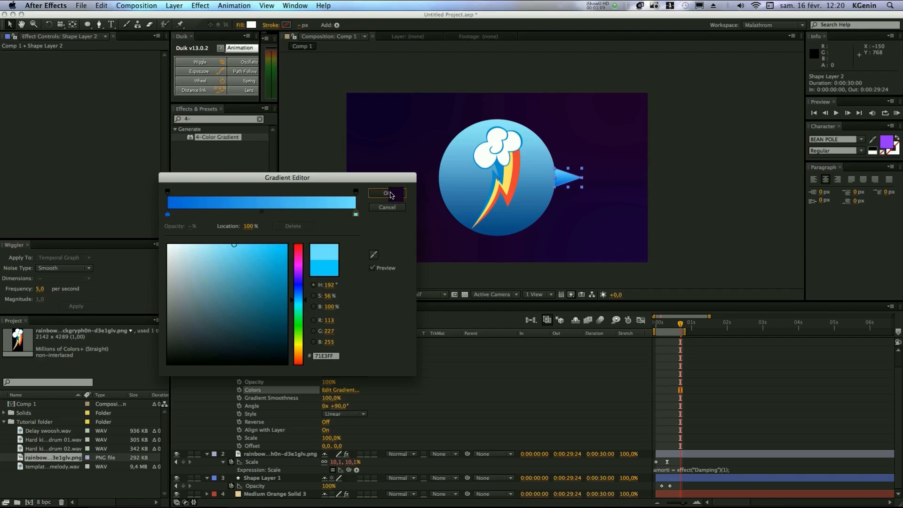
click(387, 193)
Step: Add a Repeater to the contents of Shape Layer 2 and expand its transform properties
key(comma)
key(period)
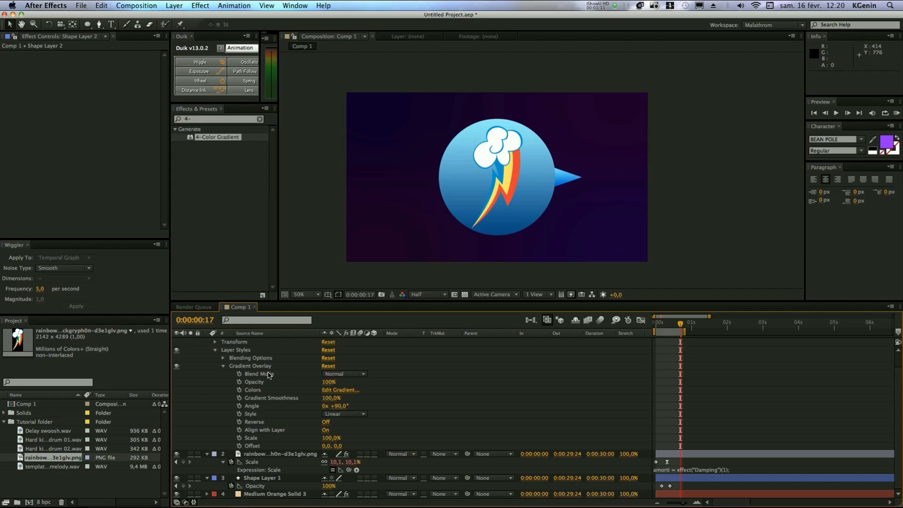
scroll(271, 352, up, 1)
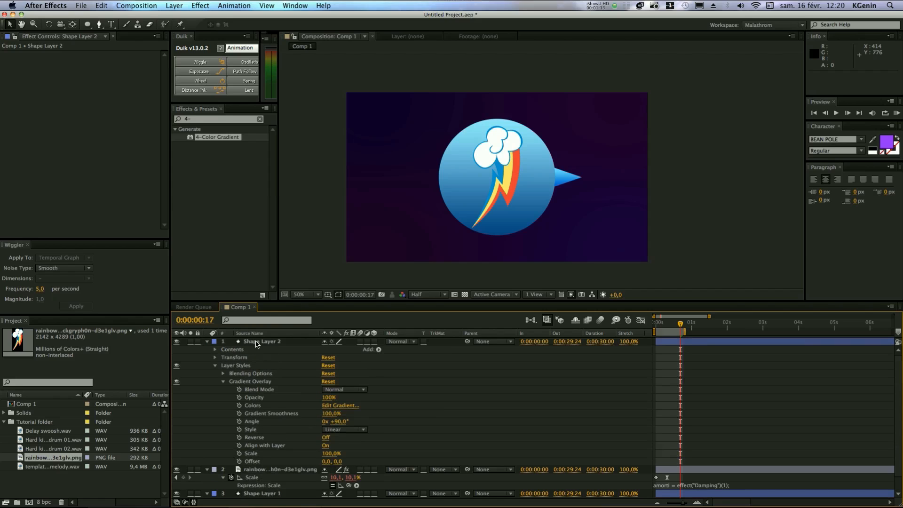
drag(414, 301, 414, 245)
click(379, 293)
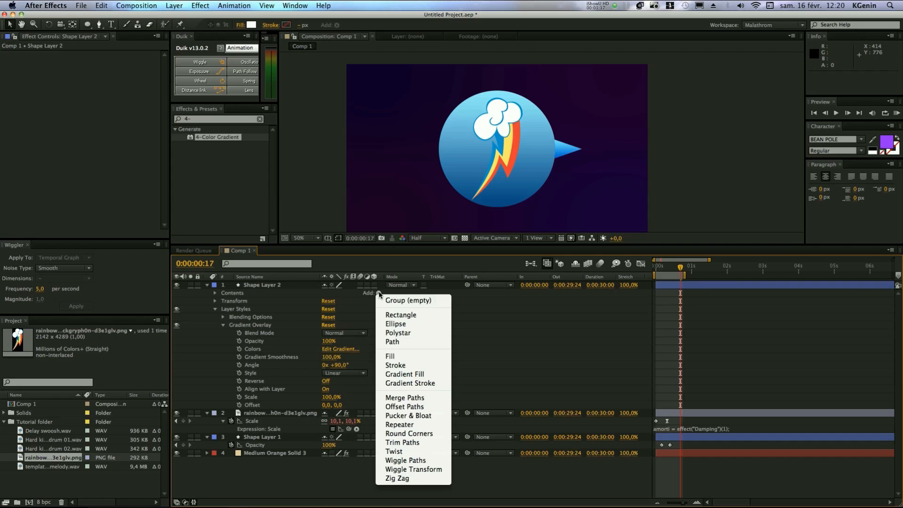
click(415, 425)
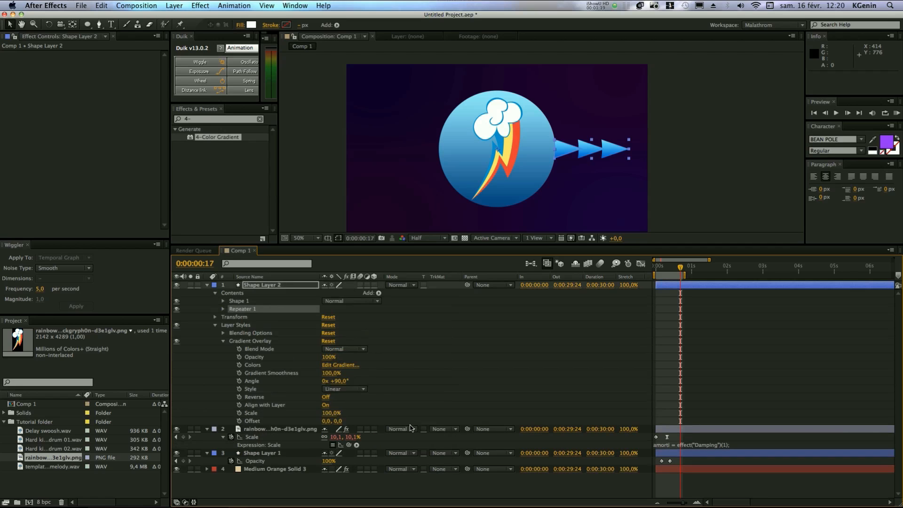
click(224, 309)
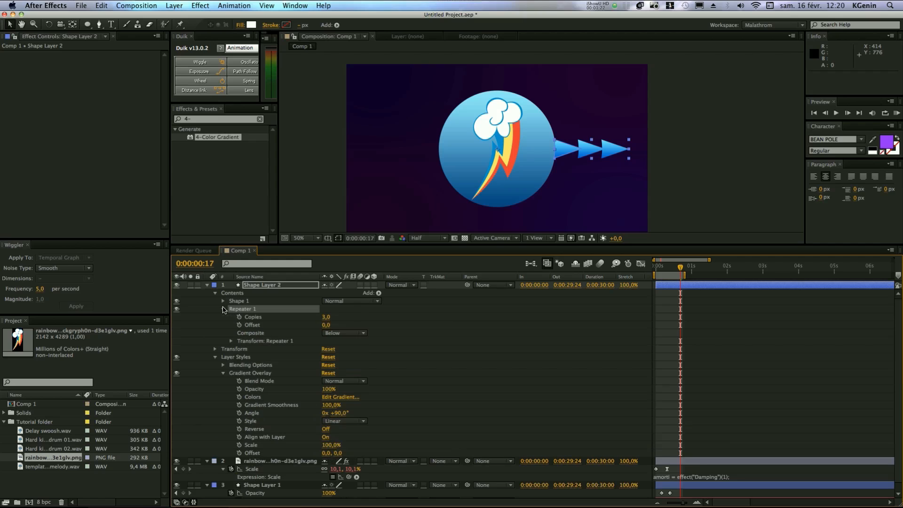
click(231, 342)
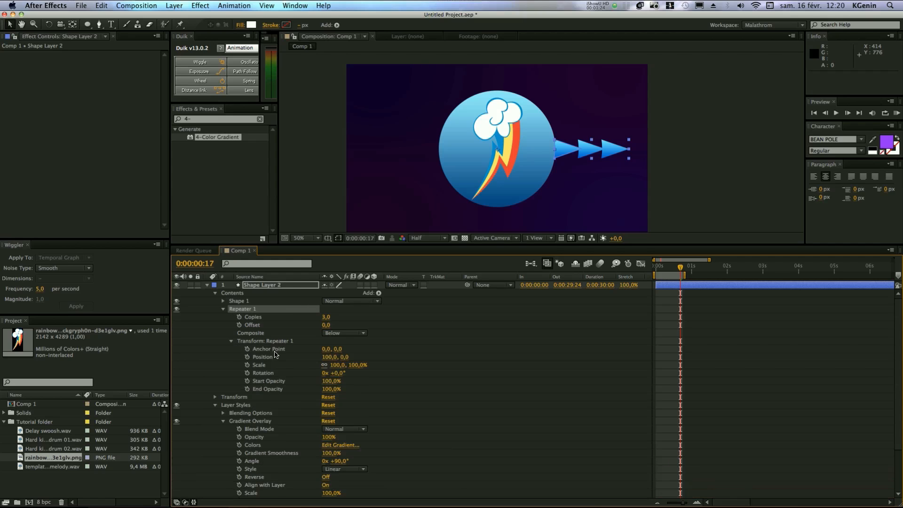
Step: Set the repeater's Copies to 15 and its transform Position to 0, 0
drag(325, 318, 331, 318)
click(329, 318)
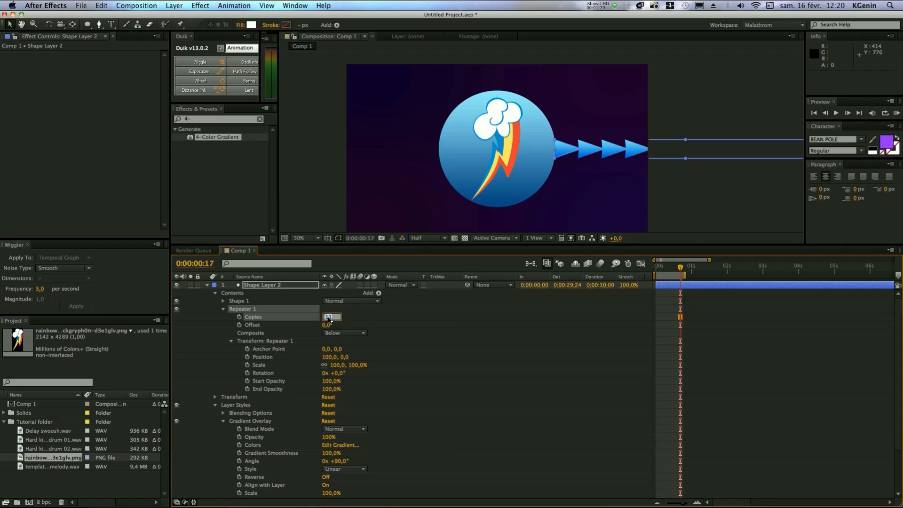
text(15)
key(Return)
click(329, 358)
text(0)
key(Return)
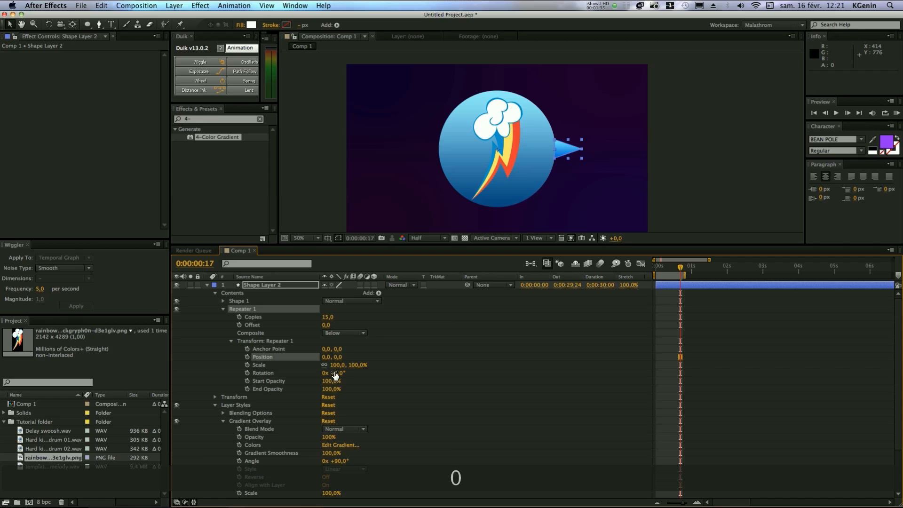
Step: Set the repeater's Rotation to 24° to ring the circle with spikes, keyframe it at 0:00:00:17 and show only the layer's animated properties
drag(341, 376, 350, 374)
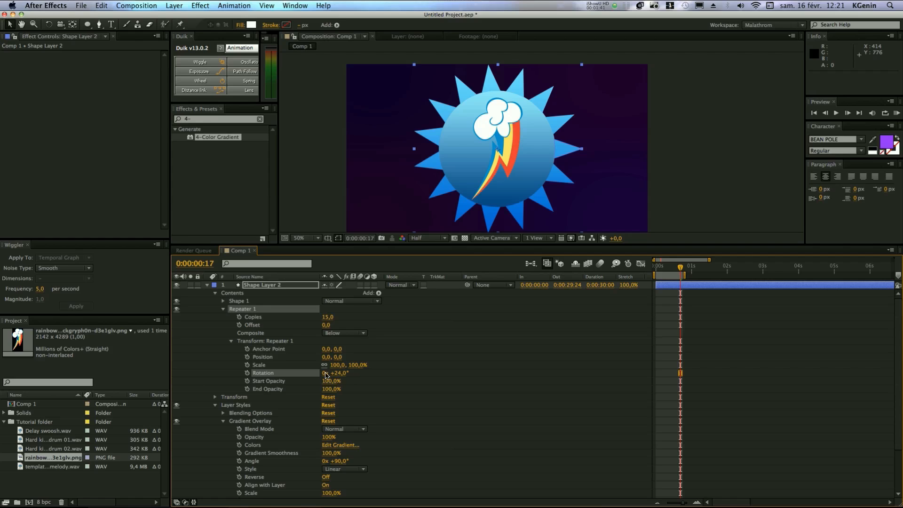
click(247, 372)
key(u)
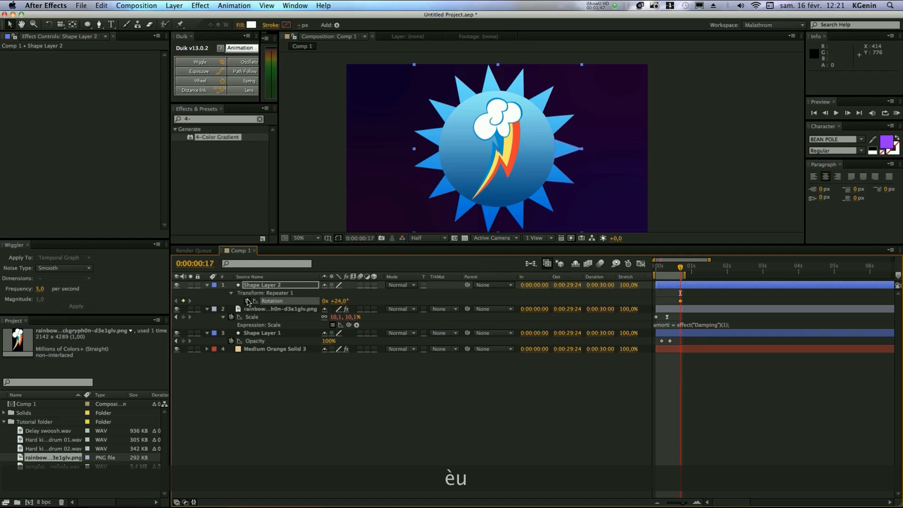
Step: Set Repeater 1's Rotation to 0° at 0:00:00:08 on Shape Layer 2 and preview the spikes unfolding
mouse_move(668, 268)
mouse_down()
mouse_move(659, 268)
mouse_move(668, 268)
mouse_up()
drag(341, 304, 335, 303)
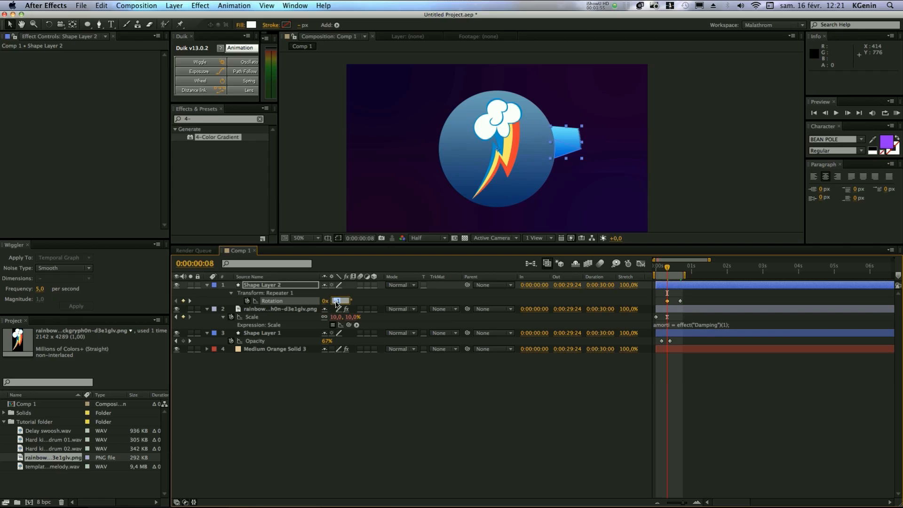
text(0)
key(Return)
key(space)
key(space)
Step: Apply Easy Ease to both of Repeater 1's Rotation keyframes
mouse_move(677, 273)
mouse_down()
mouse_move(663, 271)
mouse_move(680, 271)
mouse_up()
drag(666, 300, 684, 305)
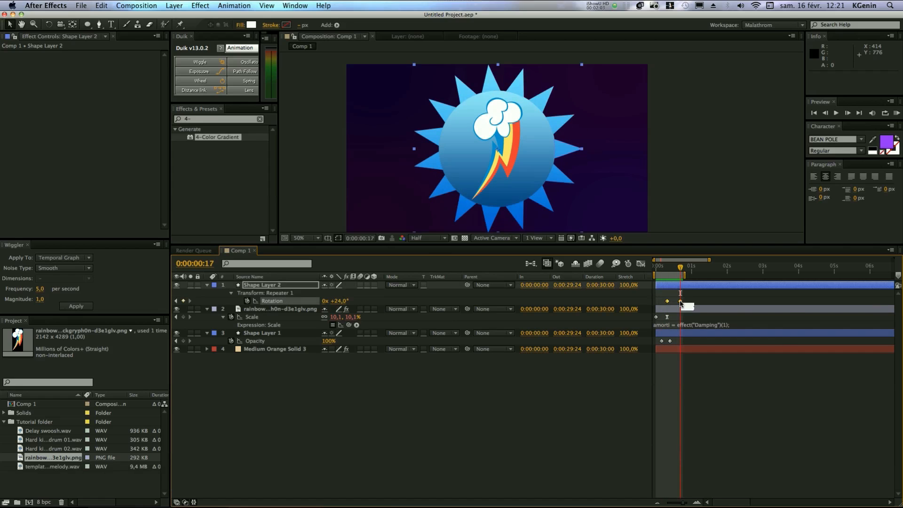
right_click(682, 303)
mouse_move(737, 403)
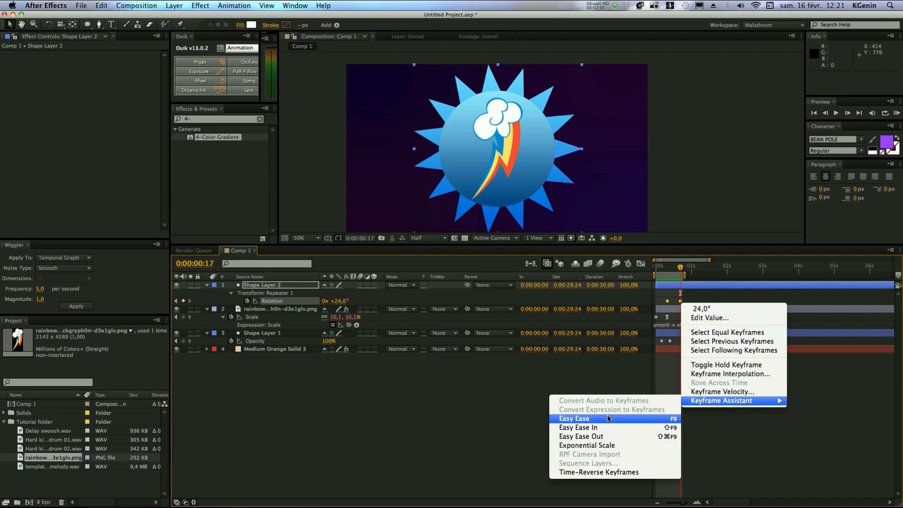
click(574, 418)
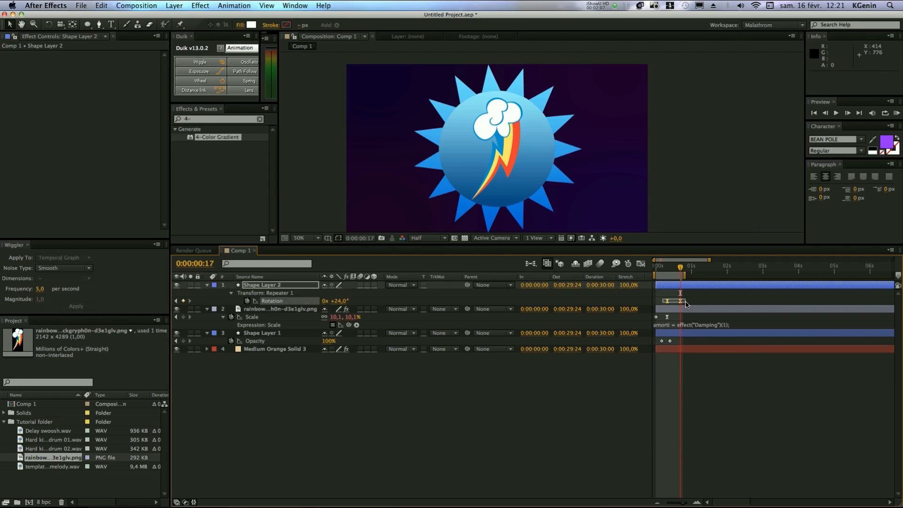
Step: Retime Repeater 1's Rotation keyframes to about 0:00:00:12 and 0:00:01:06, extend the work area to match, and preview
click(700, 304)
drag(684, 304, 684, 304)
key(space)
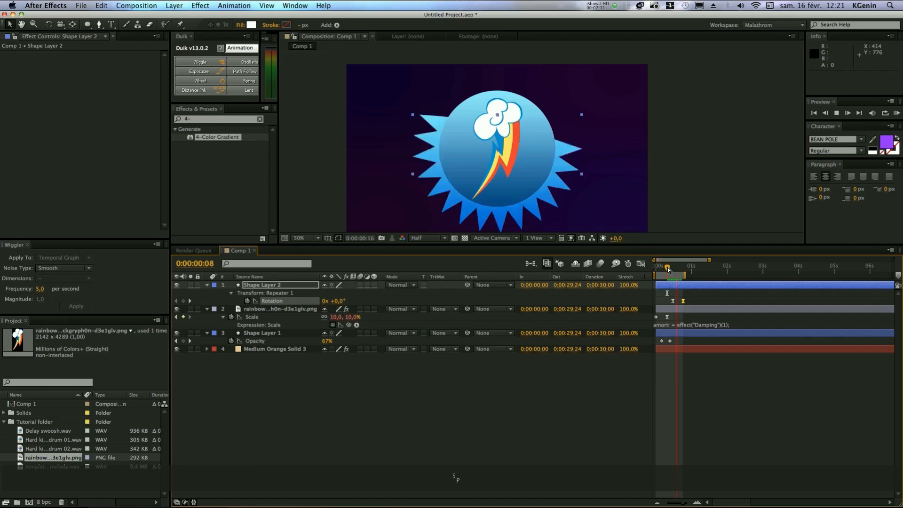
mouse_move(686, 276)
mouse_down()
mouse_move(702, 277)
mouse_move(691, 303)
mouse_move(701, 304)
mouse_up()
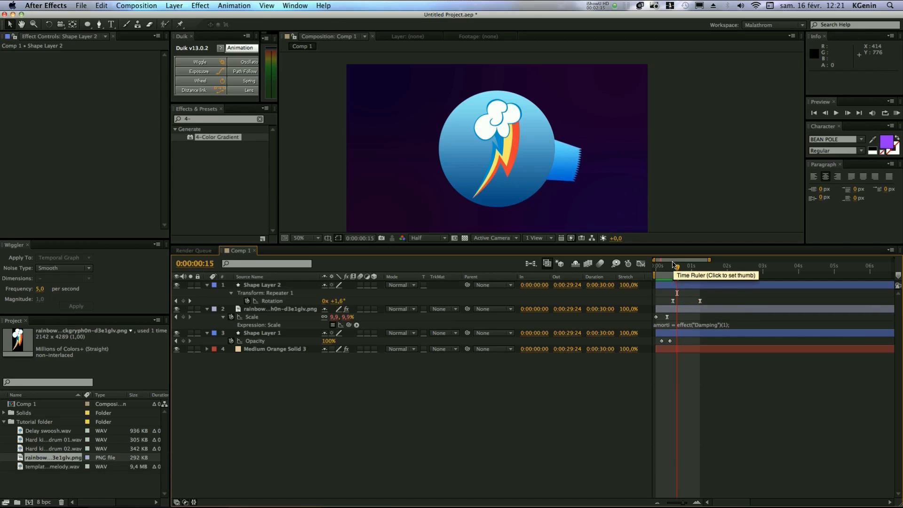
click(662, 268)
key(space)
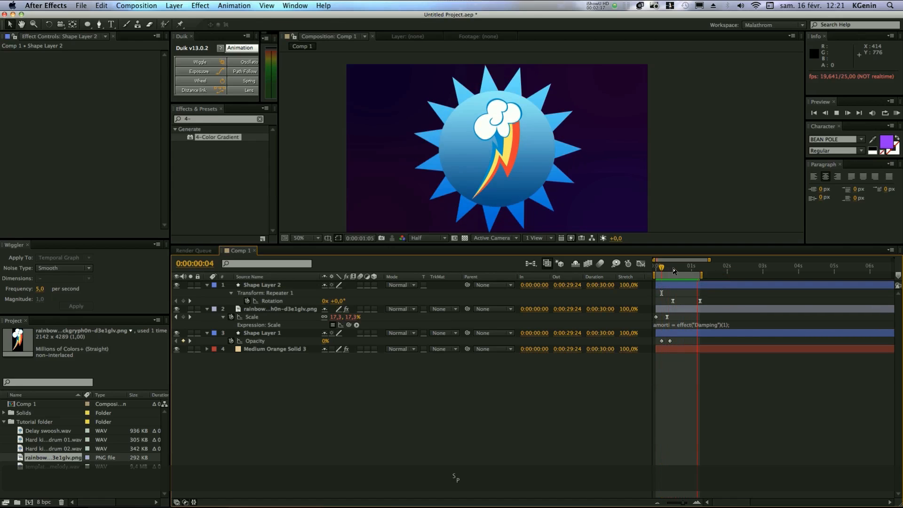
key(space)
Step: Extend the work area to a duration of 0:00:02:00 and preview the animation from the start
drag(701, 277, 729, 277)
key(Home)
key(space)
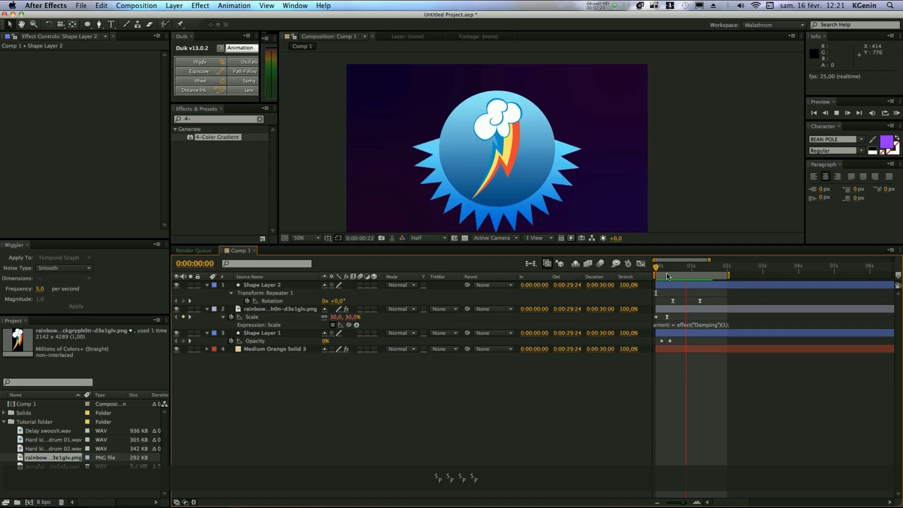
key(space)
Step: Add a 100% Opacity keyframe to Shape Layer 2 and place it at 0:00:00:17
drag(676, 272, 678, 271)
mouse_move(670, 269)
mouse_down()
mouse_move(657, 270)
mouse_move(671, 267)
mouse_up()
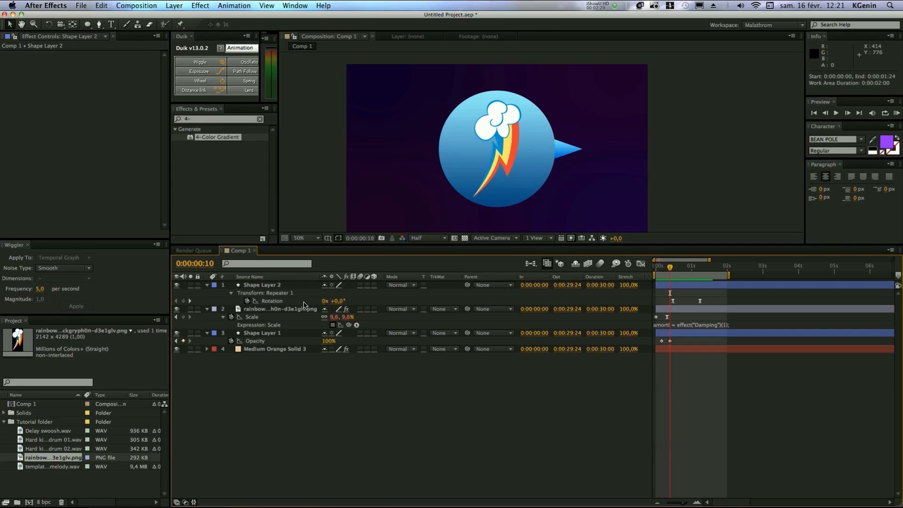
click(288, 286)
key(t)
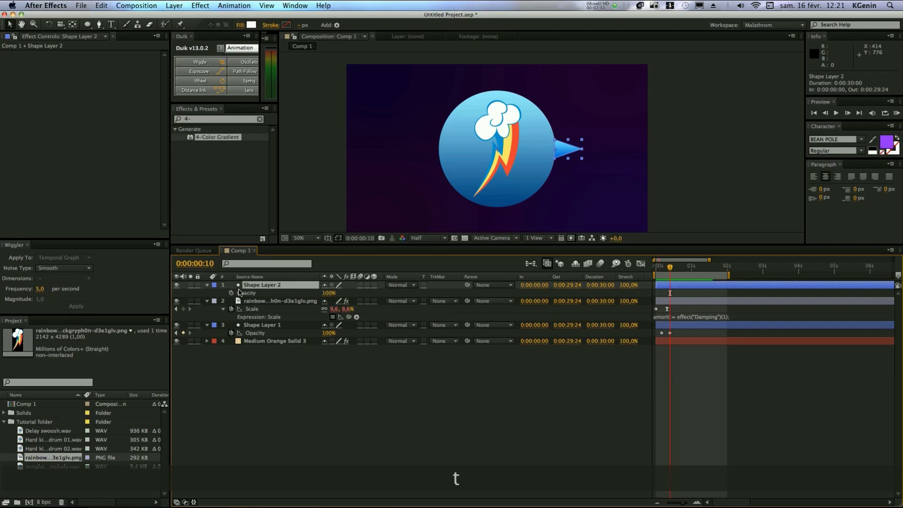
click(231, 292)
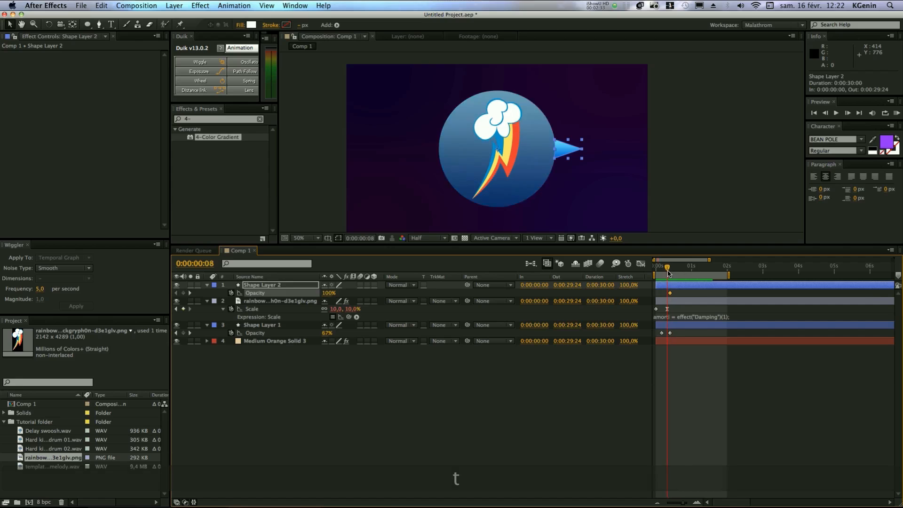
click(664, 271)
drag(670, 293, 680, 293)
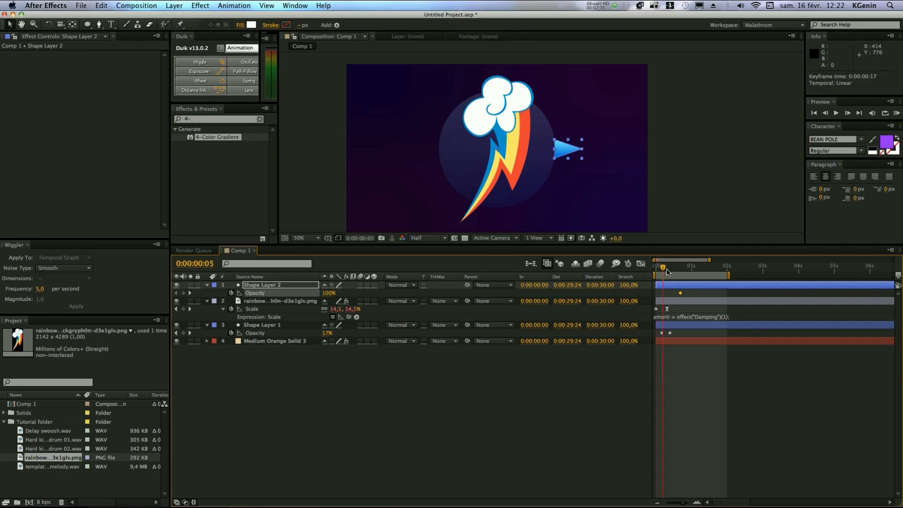
Step: Set Shape Layer 2's Opacity to 0% at 0:00:00:10 and preview the fade-in from the start
click(670, 268)
drag(323, 292, 273, 292)
click(672, 418)
click(653, 274)
key(space)
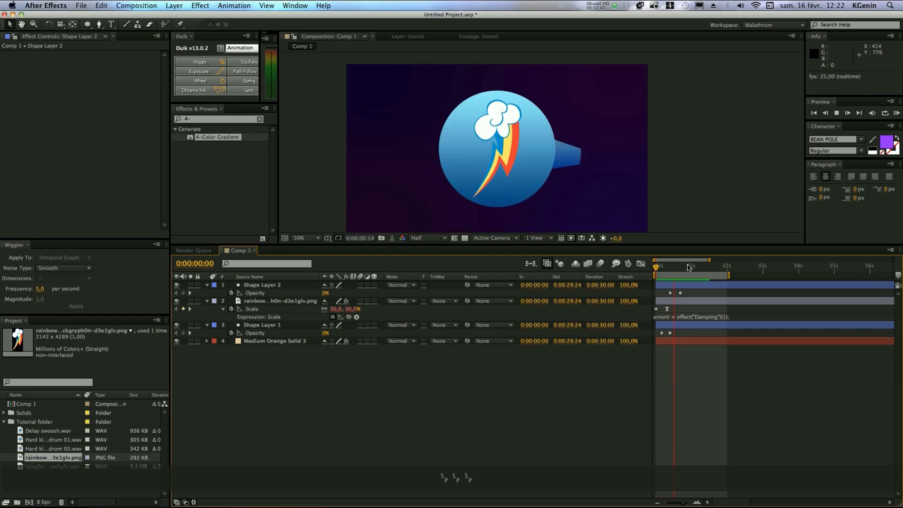
key(space)
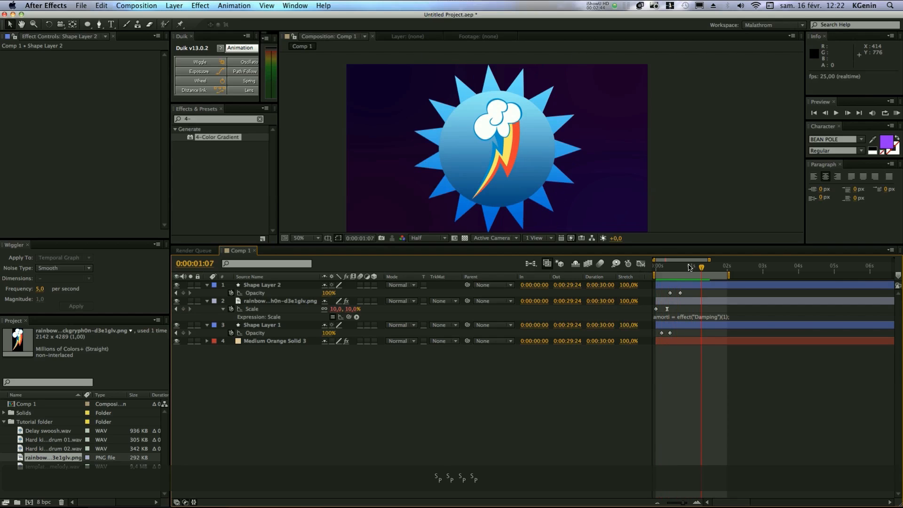
Step: Expand the contents of Shape Layer 2 and add a second Repeater to them
click(263, 286)
key(u)
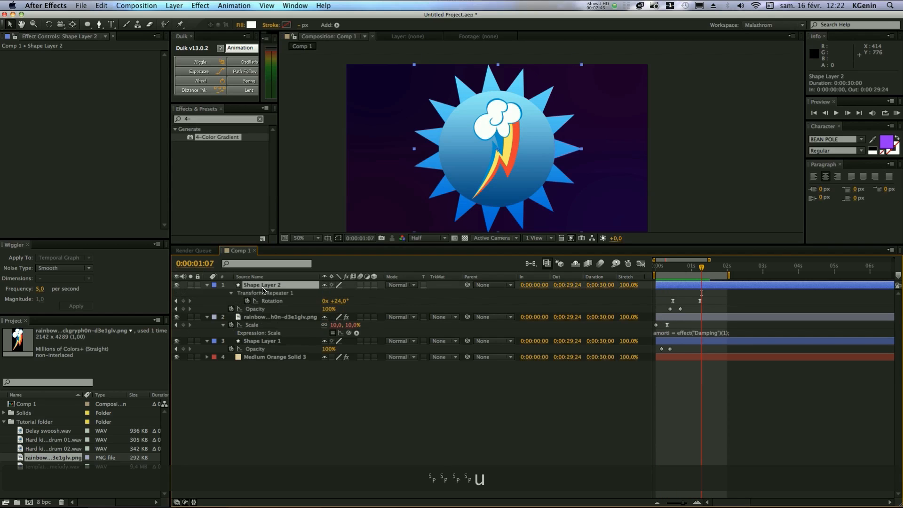
click(208, 286)
click(208, 285)
click(378, 294)
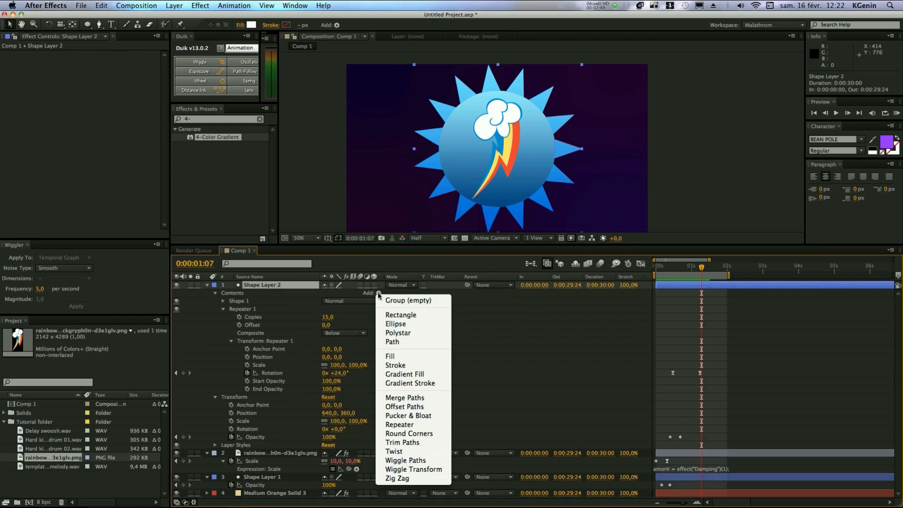
click(400, 425)
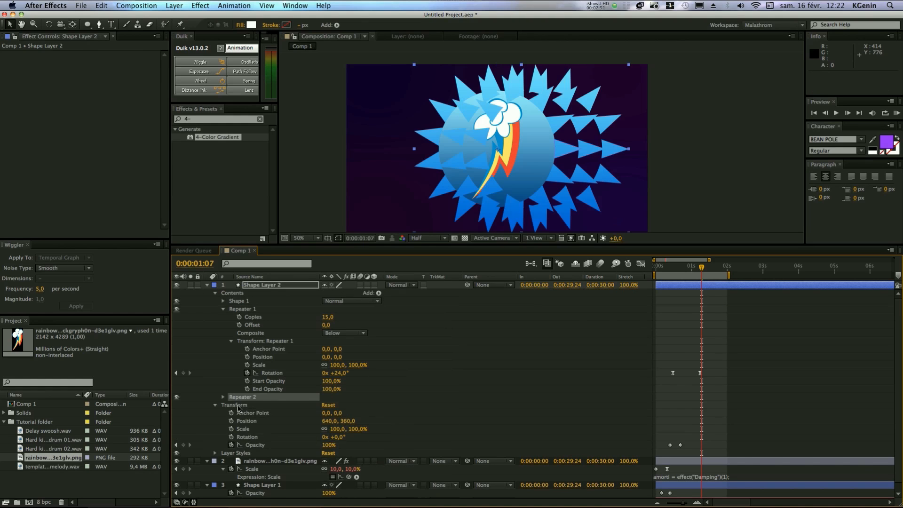
Step: Set Repeater 2's transform Position to 0, 0 and its Copies to 20
click(223, 397)
scroll(308, 423, down, 2)
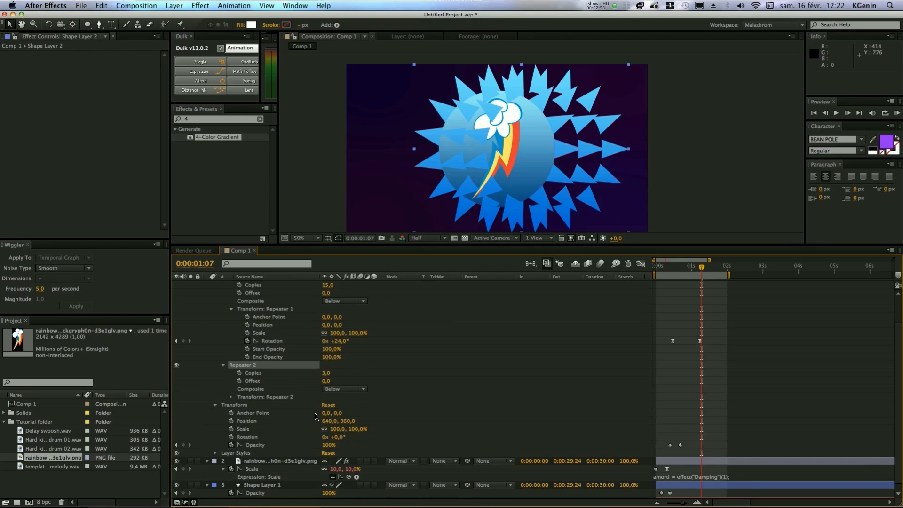
click(231, 398)
scroll(304, 388, down, 3)
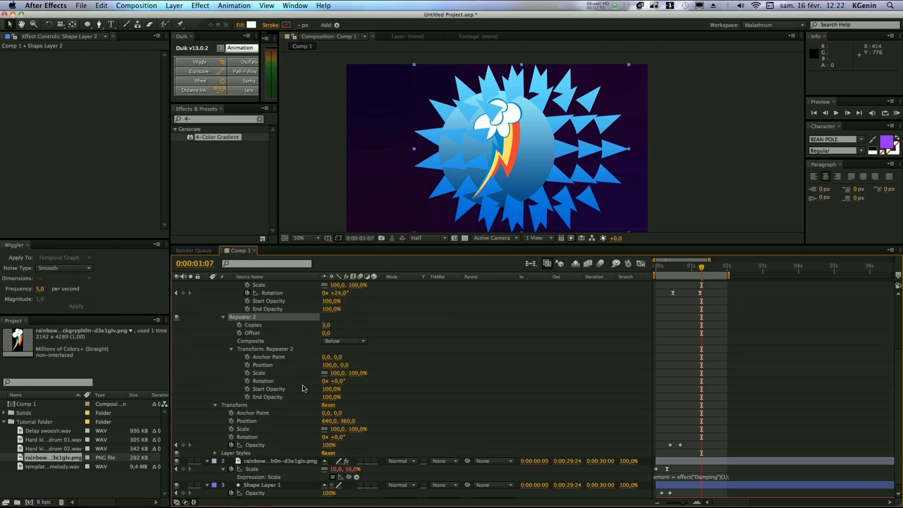
click(328, 365)
text(0)
key(Return)
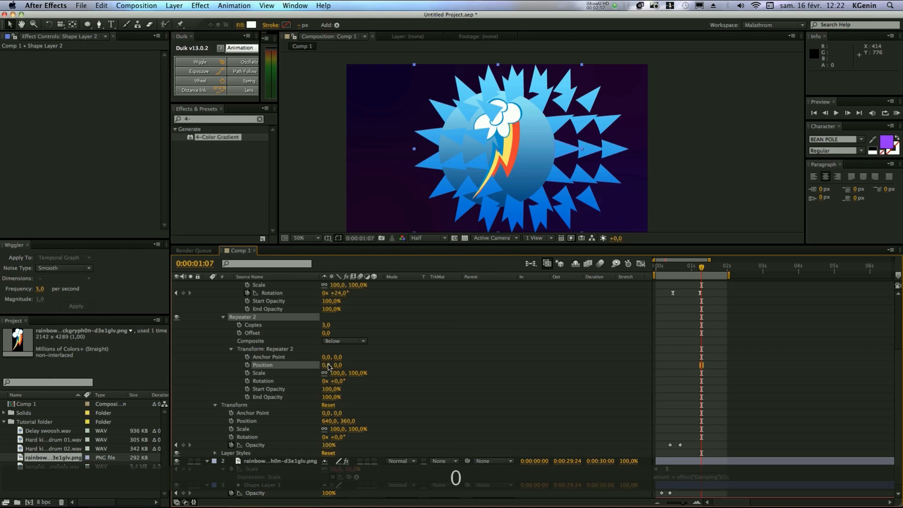
click(328, 325)
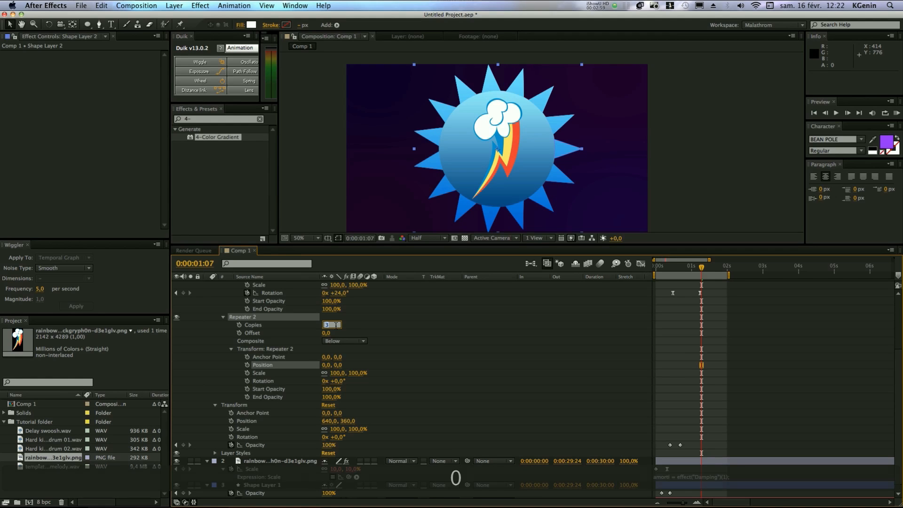
text(20)
key(Return)
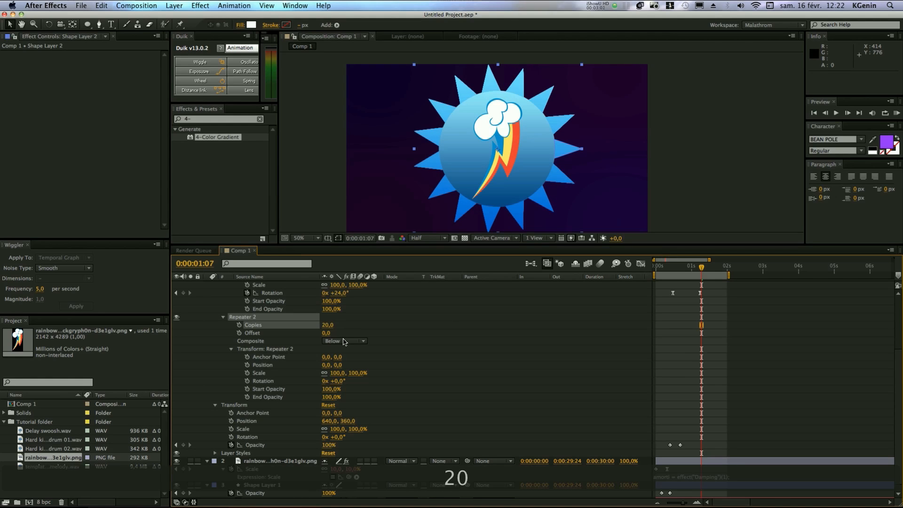
Step: Keyframe Repeater 2's Scale and Rotation, show only the layer's animated properties, and move both keyframes to 0:00:01:04
click(249, 374)
click(248, 381)
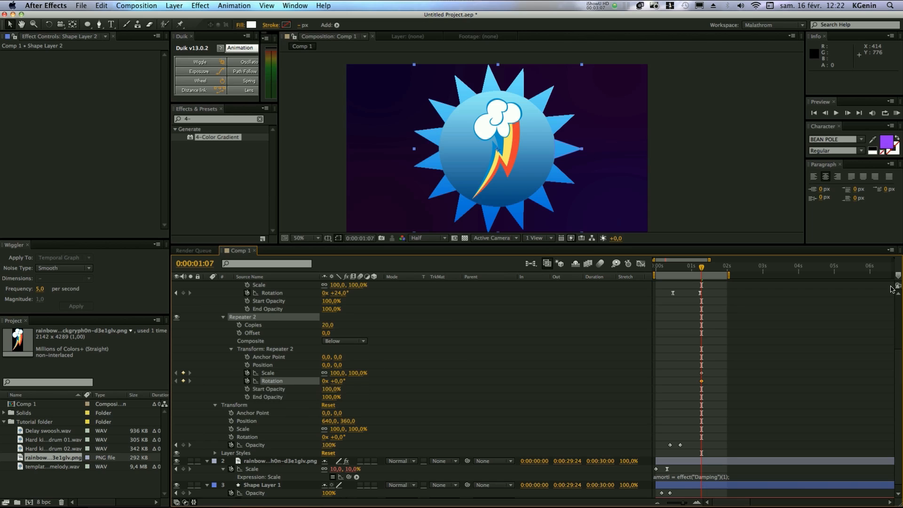
key(u)
drag(701, 326, 697, 325)
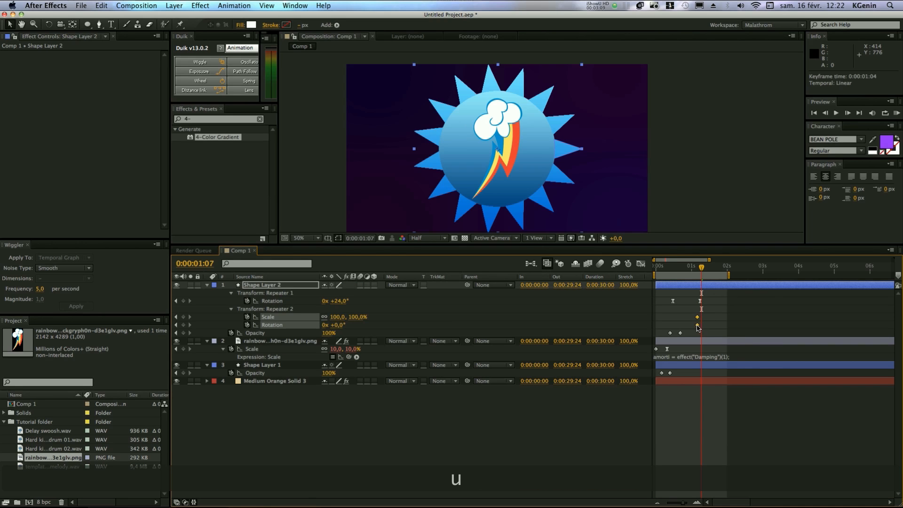
Step: At 0:00:01:20, set Repeater 2's Scale to 110% and its Rotation to 25°
drag(701, 268, 721, 271)
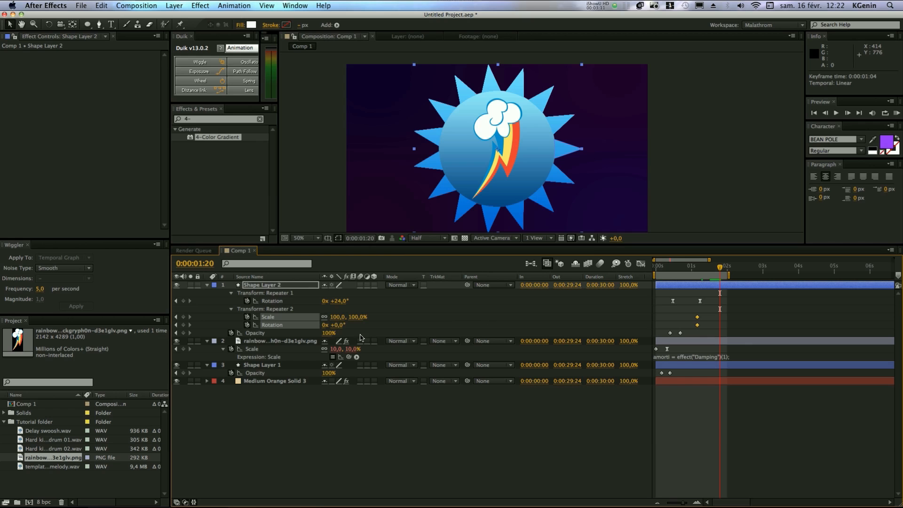
click(380, 315)
mouse_move(359, 317)
mouse_down()
mouse_move(367, 316)
mouse_move(344, 327)
mouse_move(351, 321)
mouse_up()
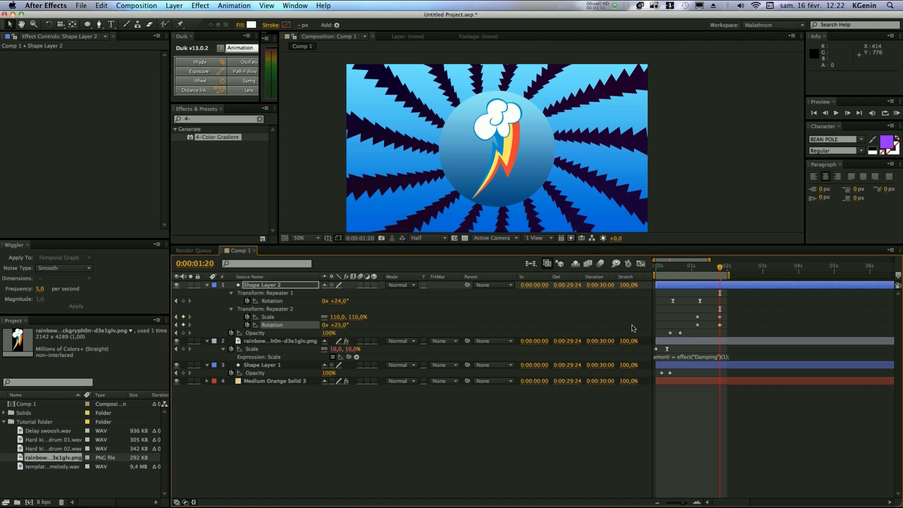
Step: Apply Easy Ease to all of Repeater 2's Scale and Rotation keyframes and preview the animation
drag(687, 317, 727, 328)
right_click(722, 326)
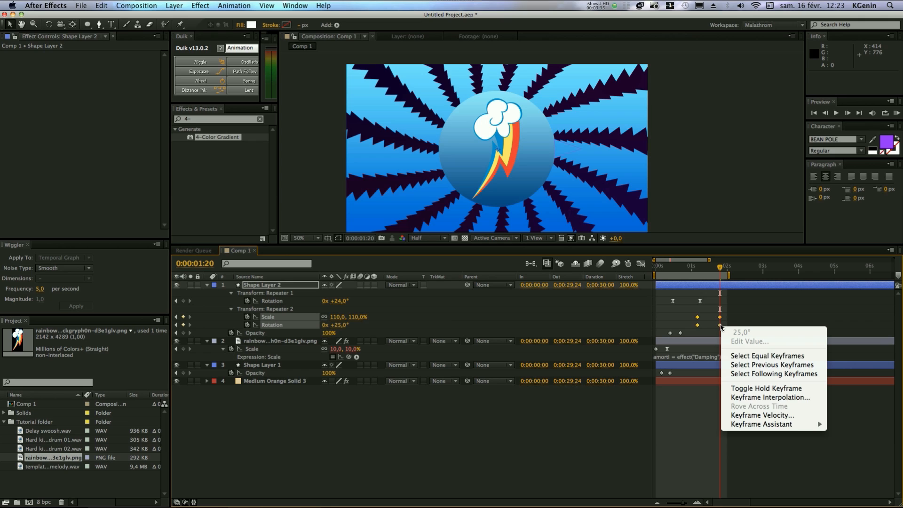
mouse_move(767, 424)
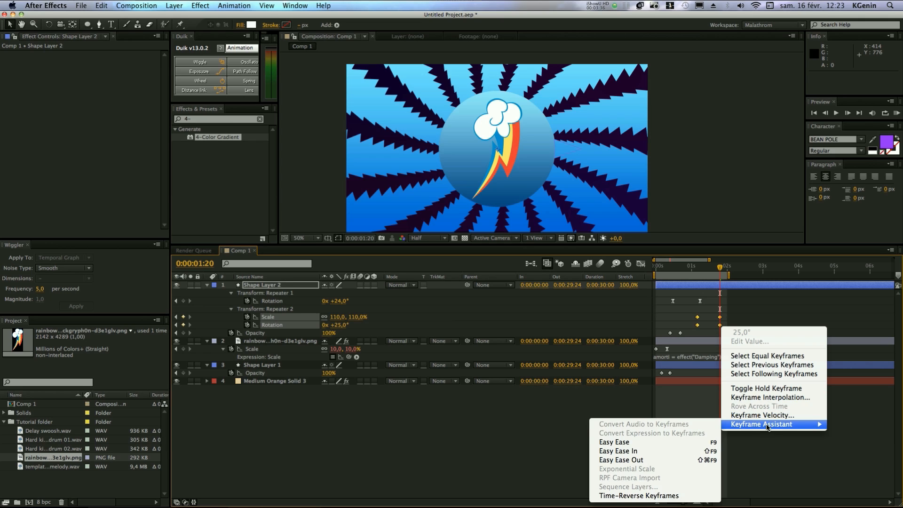
click(657, 445)
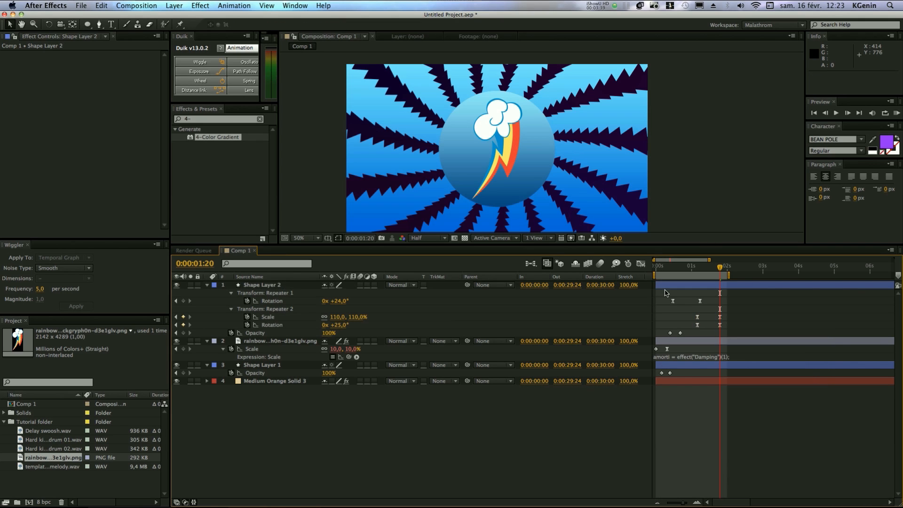
key(KP_0)
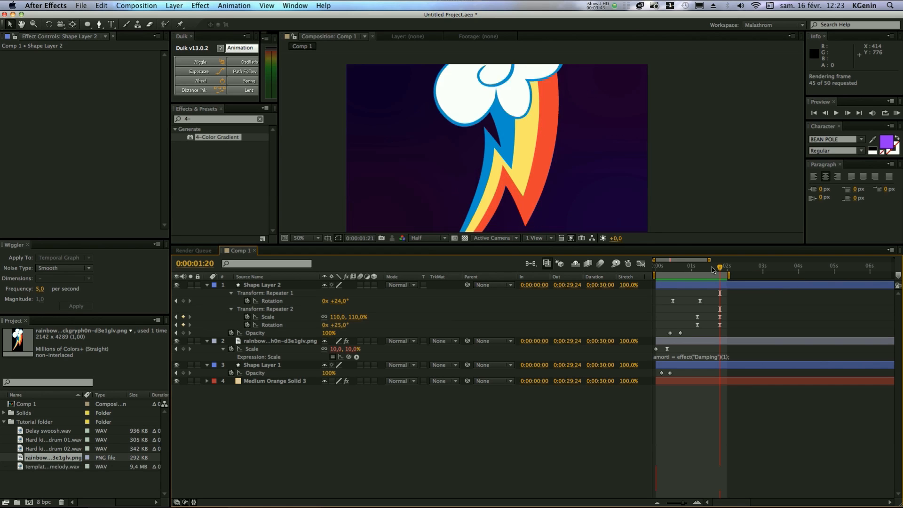
key(space)
Step: Set Repeater 2's End Opacity to 0% and preview the outward burst of spikes
click(231, 309)
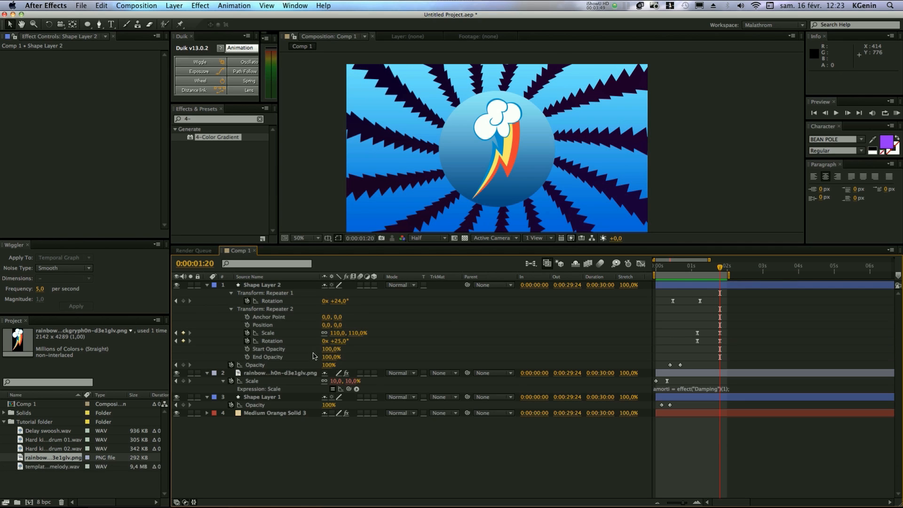
drag(328, 358, 112, 357)
key(space)
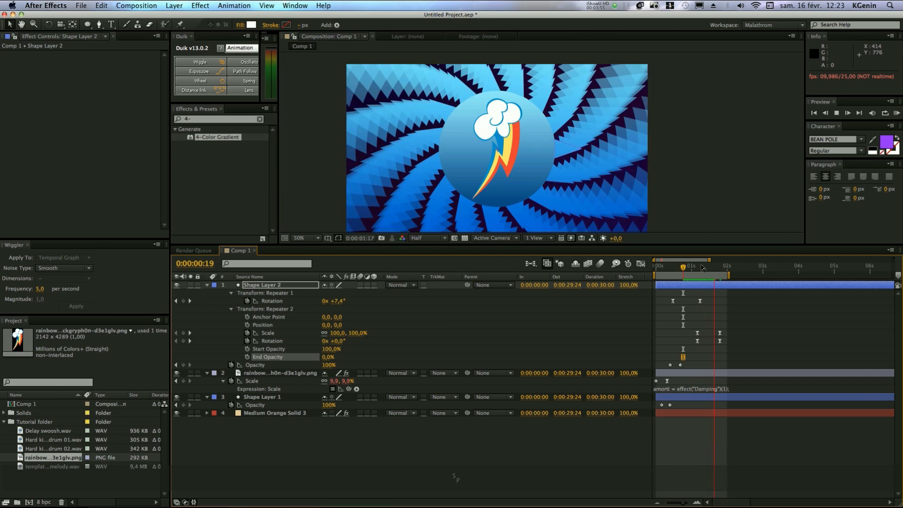
click(690, 267)
key(space)
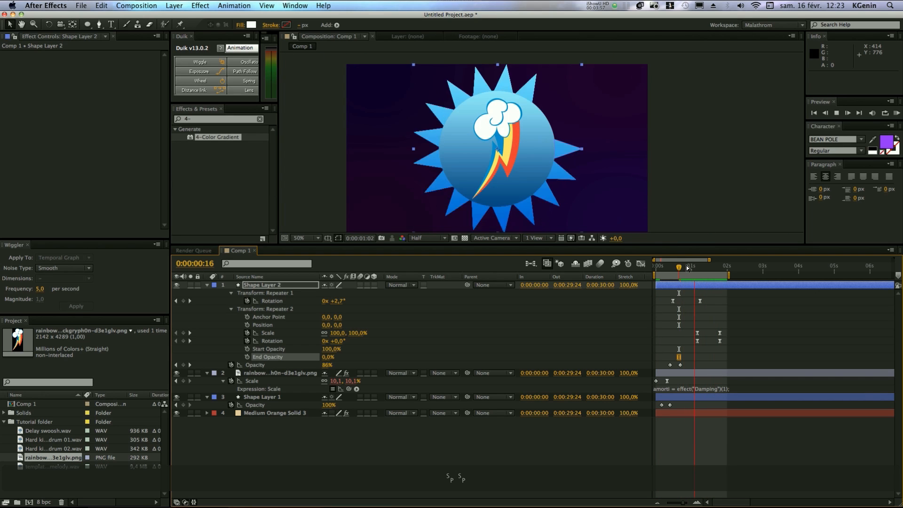
key(space)
key(space)
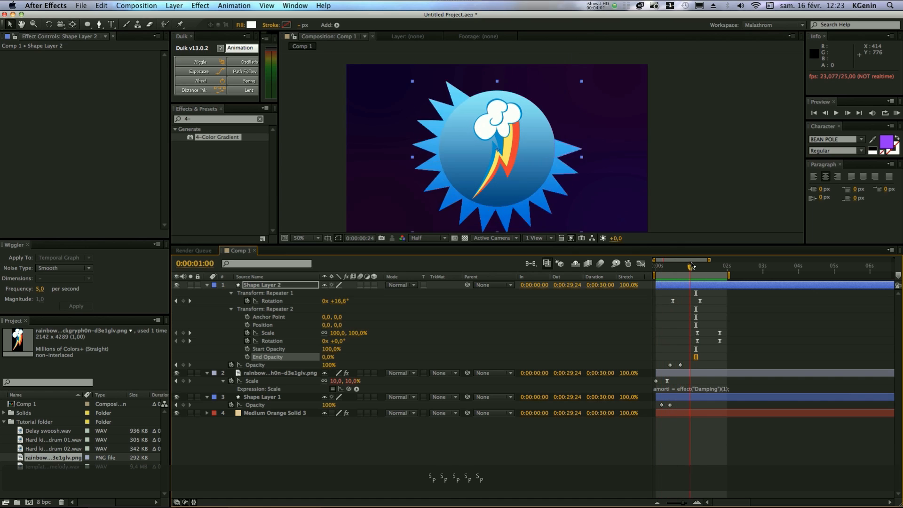
key(space)
click(254, 284)
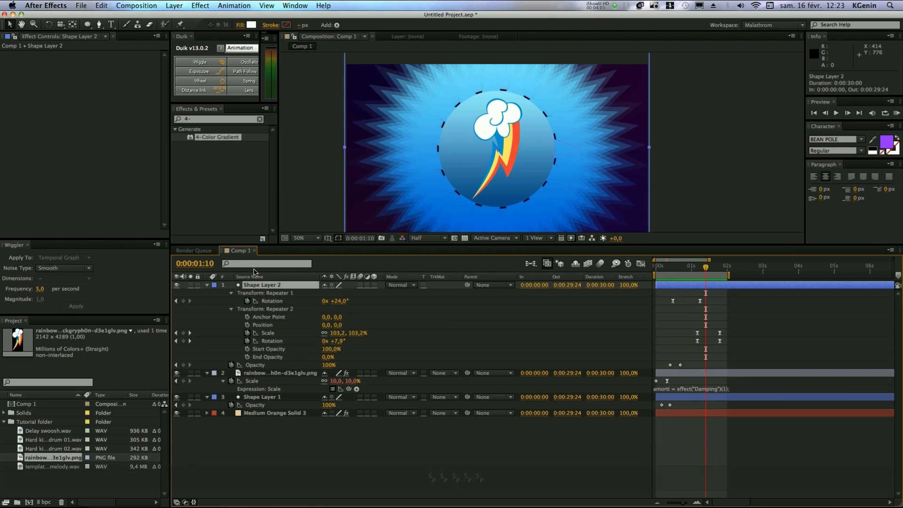
Step: Search the effects for "blur" and apply CC Radial Blur and CC Radial Fast Blur to Shape Layer 2
click(261, 121)
click(239, 120)
text(blur)
scroll(236, 180, down, 3)
drag(224, 189, 122, 135)
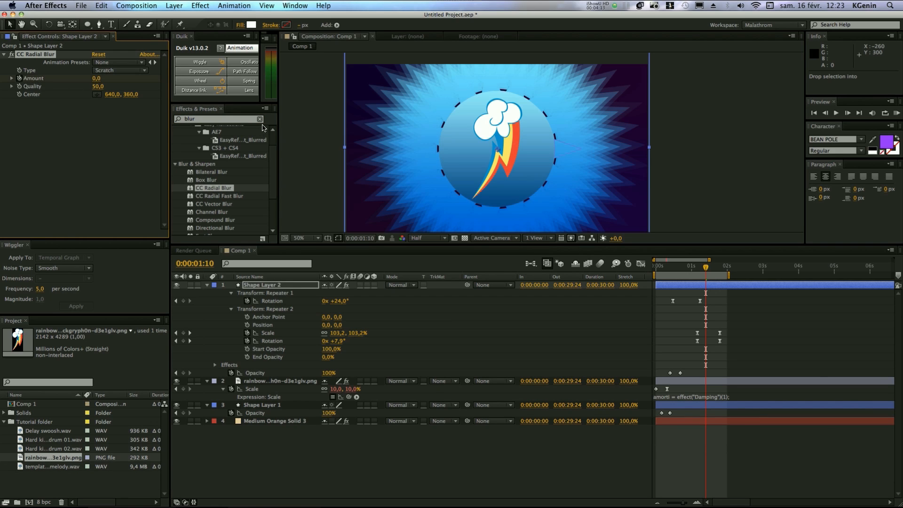
drag(220, 197, 12, 144)
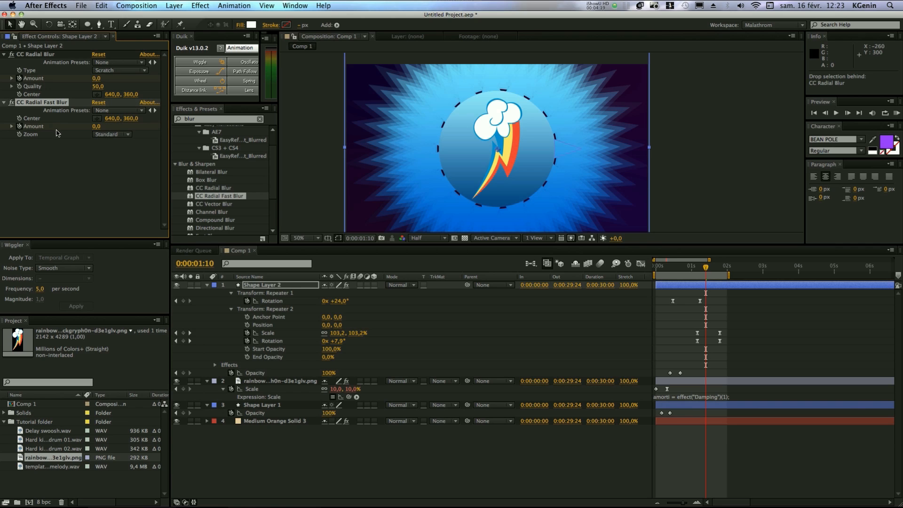
Step: Show Shape Layer 2's animated properties and move both blur Amount keyframes to 0:00:01:04
key(u)
key(u)
key(u)
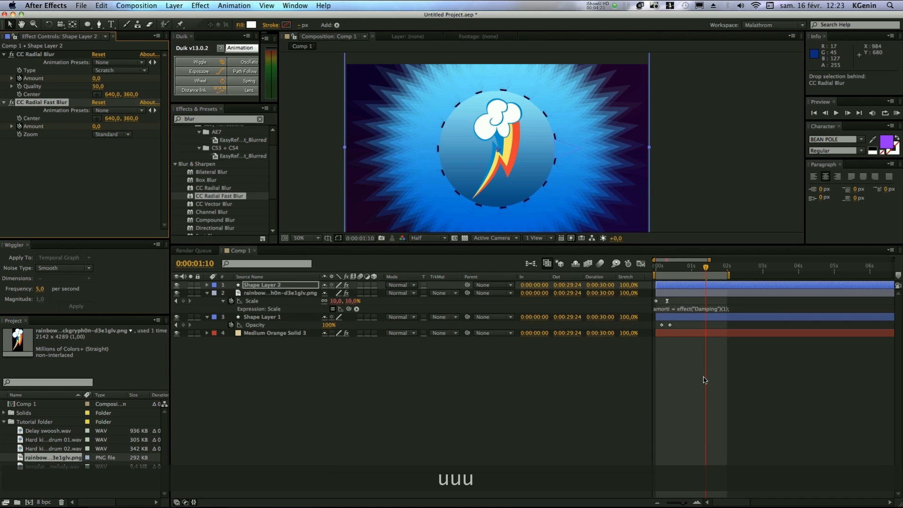
key(u)
drag(710, 339, 697, 353)
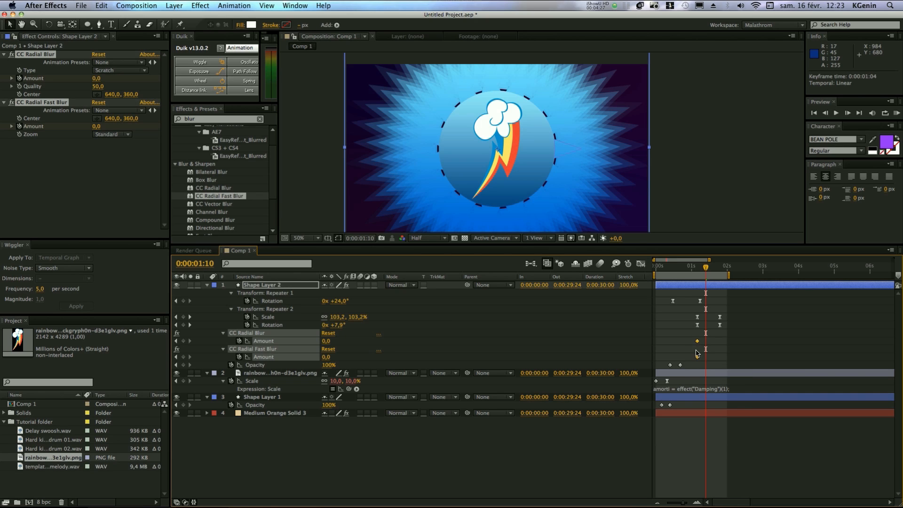
Step: At 0:00:01:24, set CC Radial Blur's Amount to 40 and CC Radial Fast Blur's Amount to 50, and preview the burst
drag(711, 272, 726, 270)
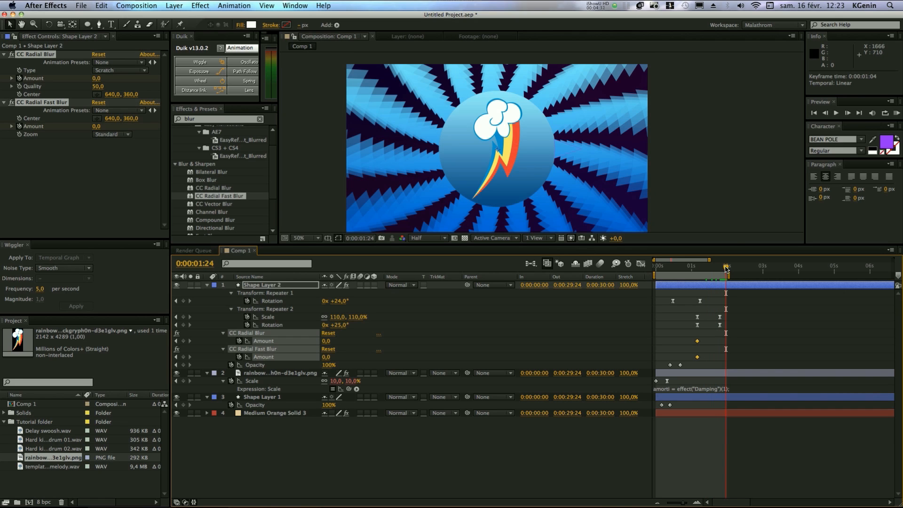
click(401, 344)
drag(331, 342, 355, 355)
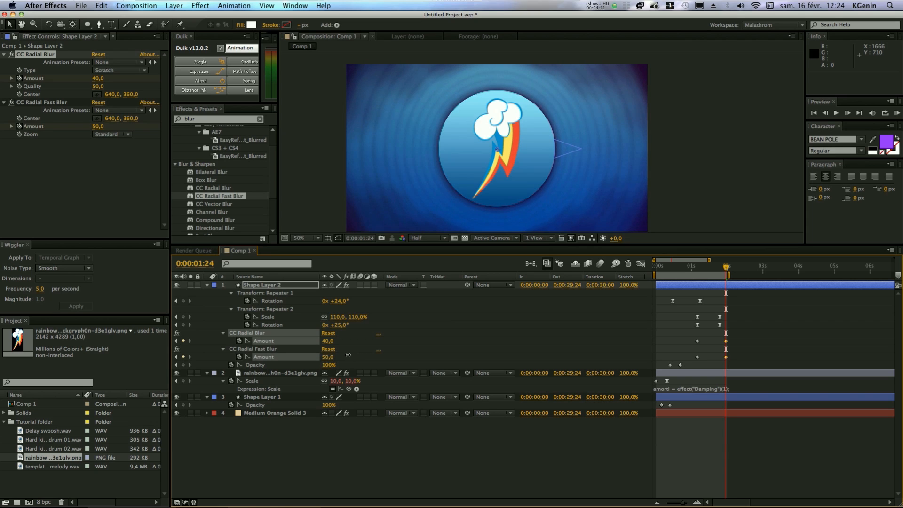
click(779, 324)
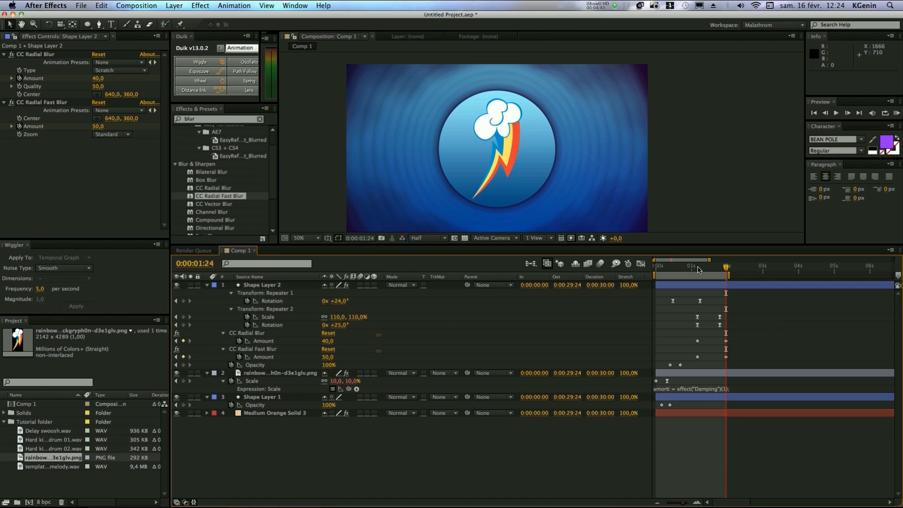
key(space)
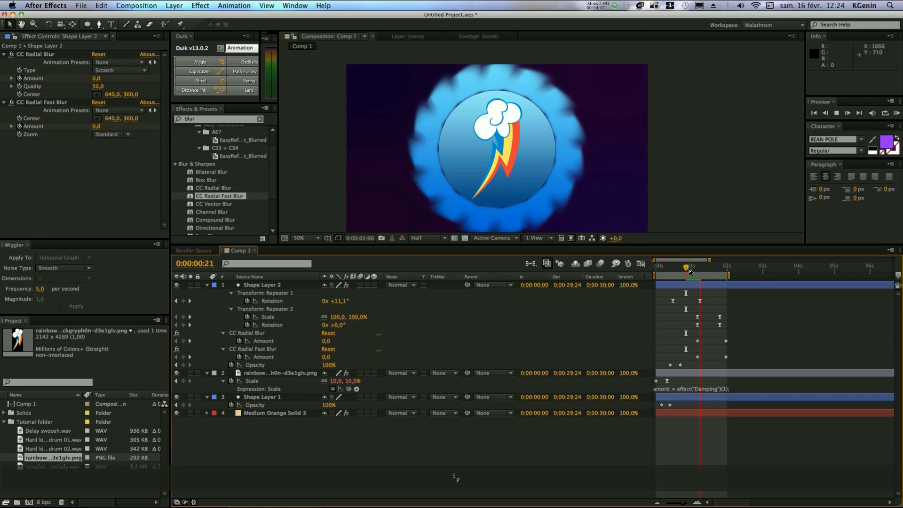
click(697, 268)
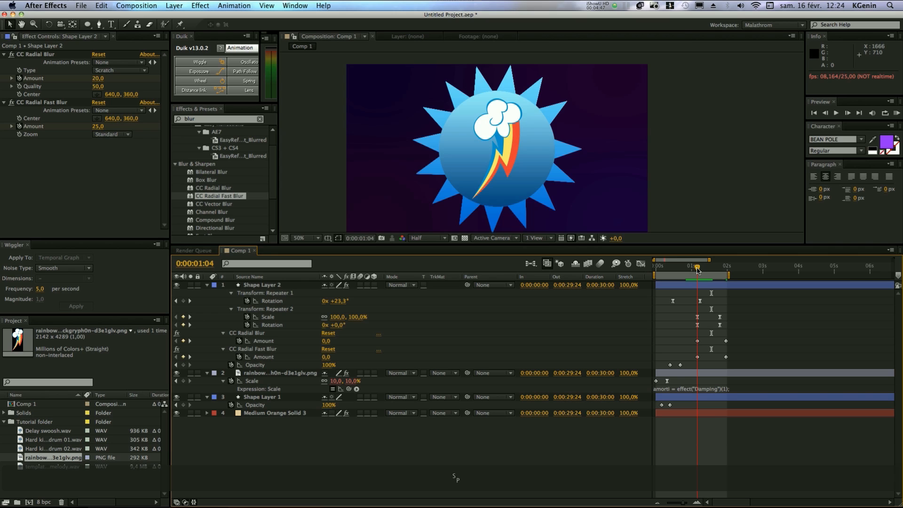
key(space)
key(space)
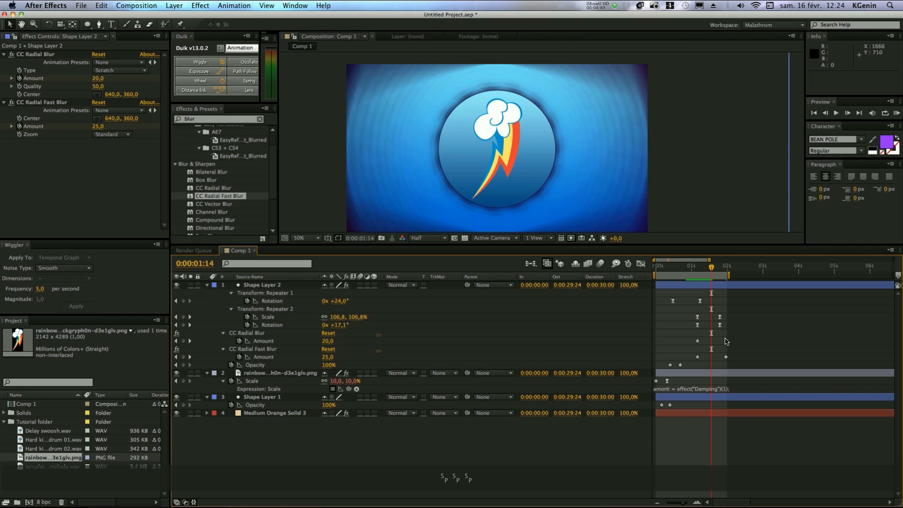
Step: Change the CC Radial Blur Amount keyframe at 0:00:01:24 to 20 and scrub through the start of the burst
double_click(726, 341)
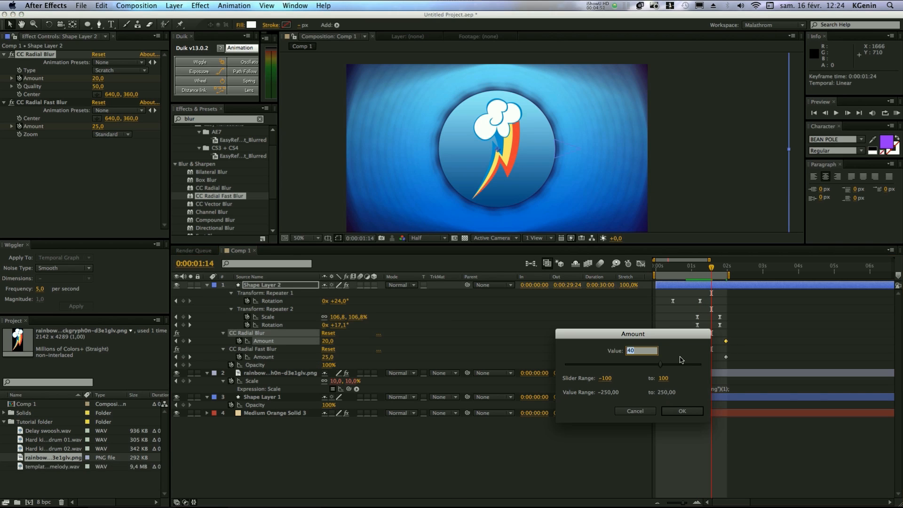
text(20)
key(Return)
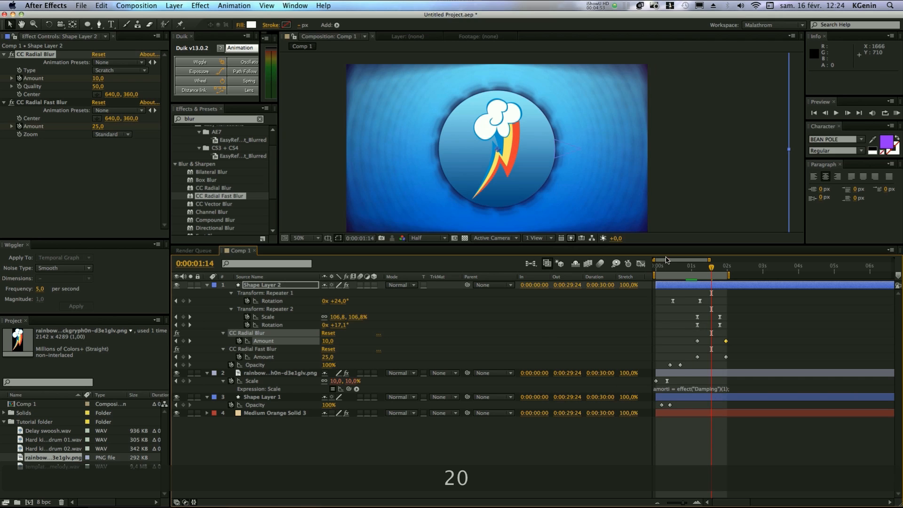
mouse_move(688, 267)
mouse_down()
mouse_move(714, 268)
mouse_move(699, 269)
mouse_up()
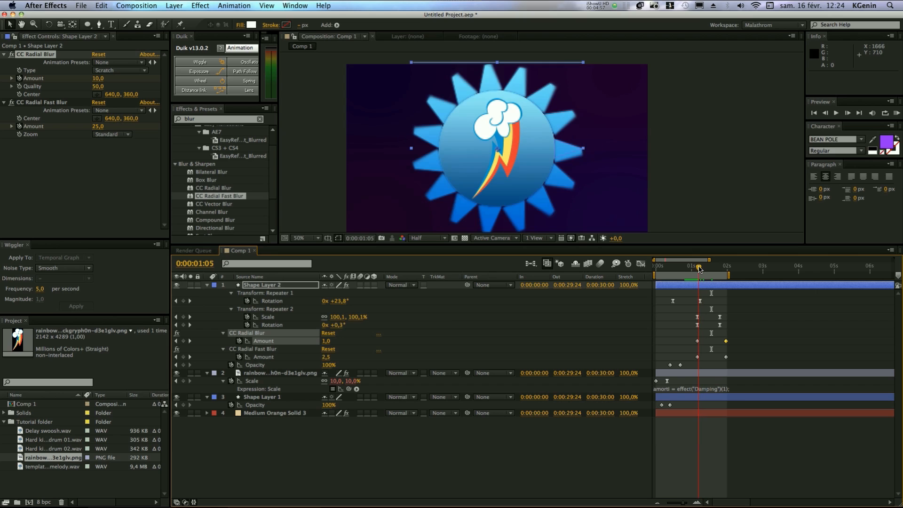
Step: Apply Easy Ease to CC Radial Blur's first Amount keyframe, move it a few frames later, and preview the animation
right_click(698, 341)
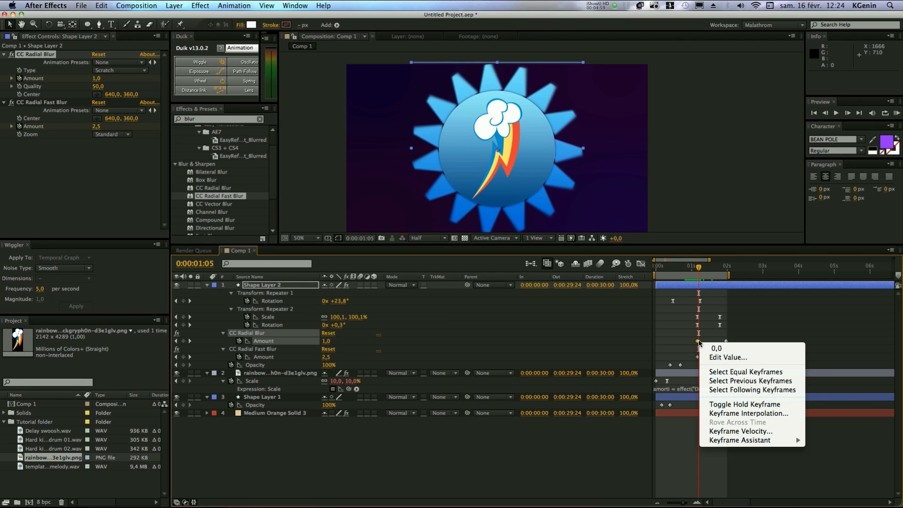
mouse_move(753, 440)
click(694, 446)
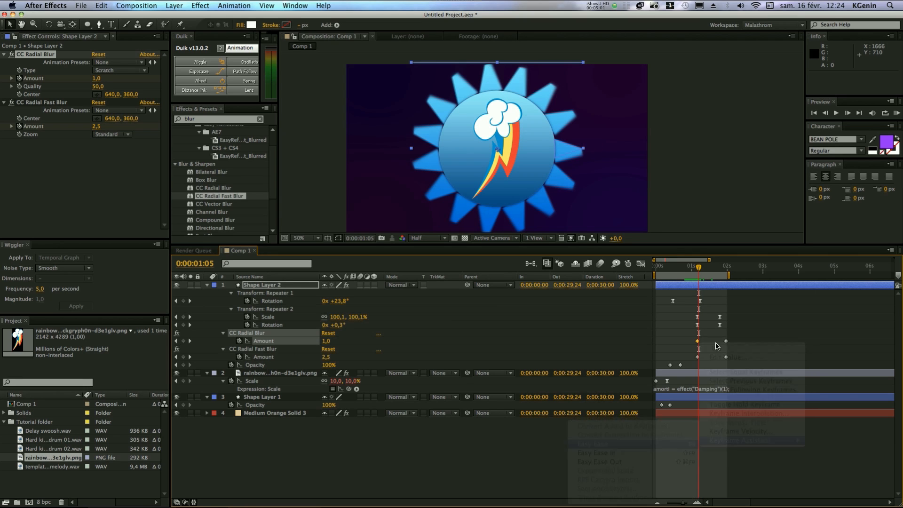
click(705, 347)
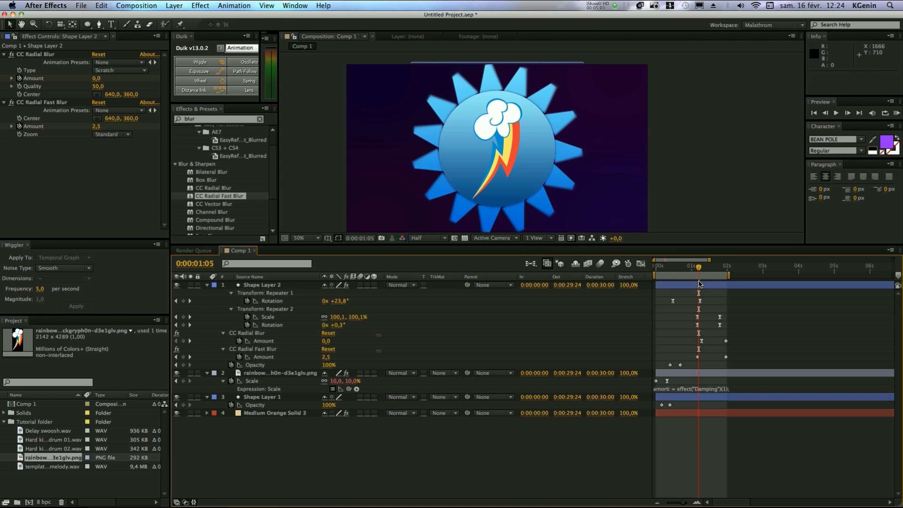
click(691, 267)
key(space)
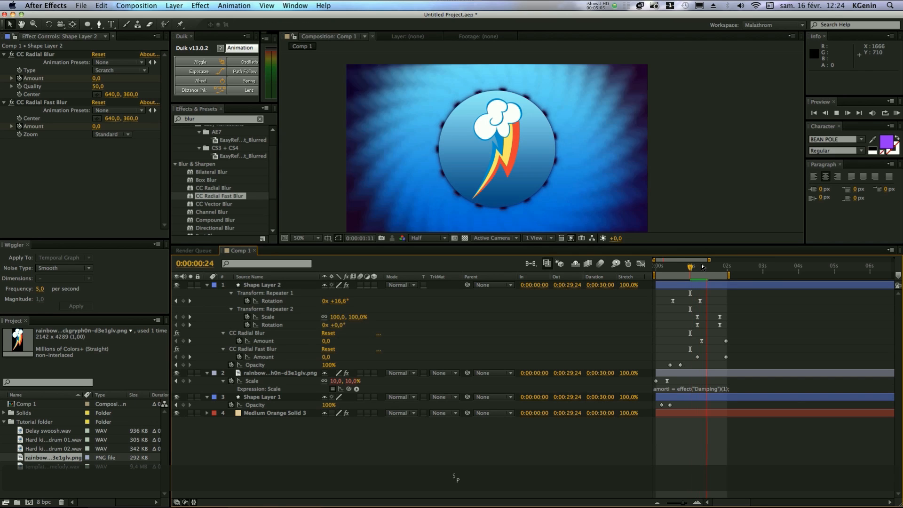
key(space)
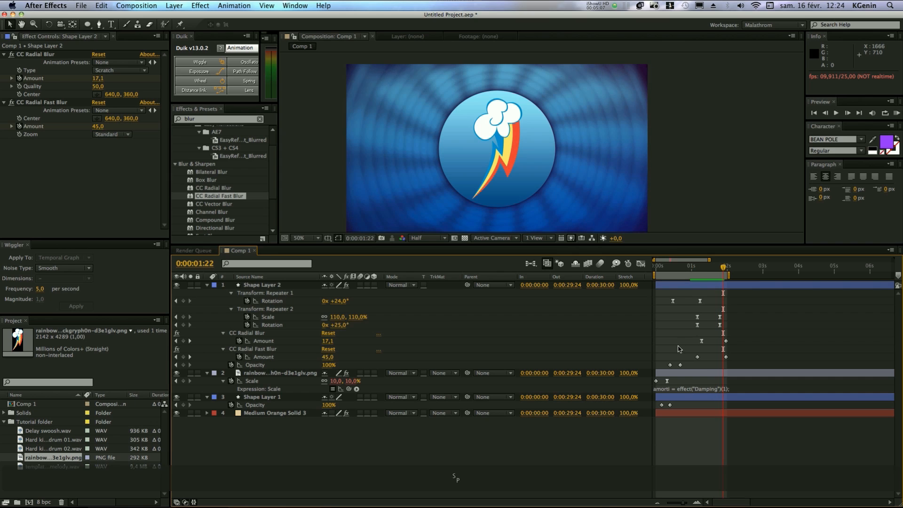
Step: Apply Easy Ease to CC Radial Fast Blur's first Amount keyframe, shift it a few frames later, and scrub the animation
right_click(698, 358)
mouse_move(748, 457)
click(678, 444)
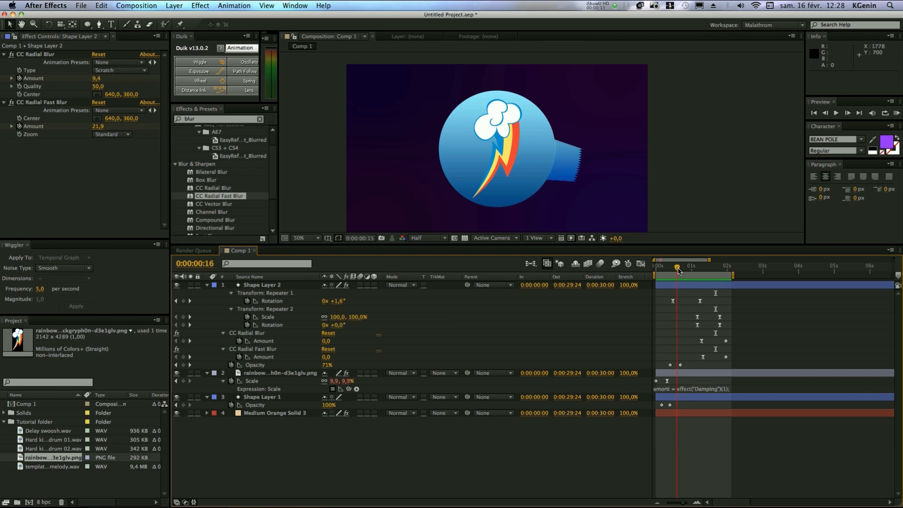
mouse_move(678, 270)
mouse_down()
mouse_move(702, 271)
mouse_move(693, 271)
mouse_up()
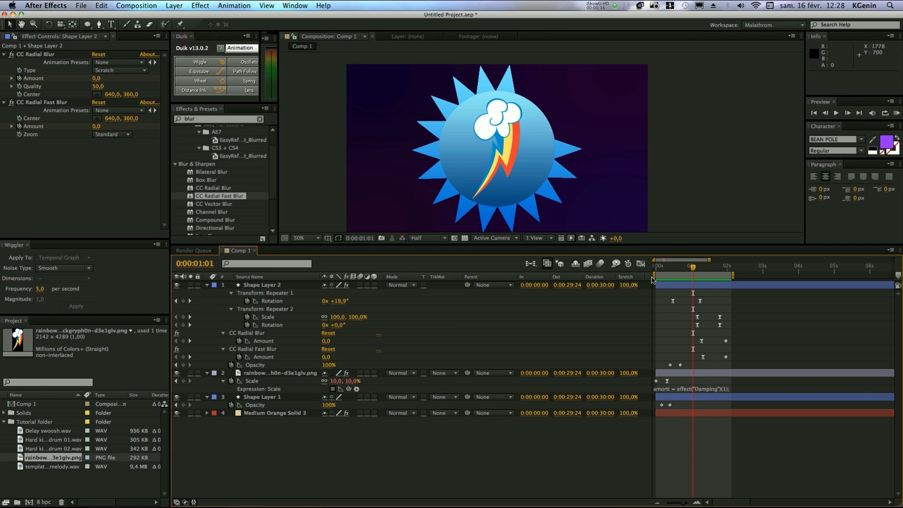
Step: Reveal Shape Layer 2's modified properties and delete its Gradient Overlay layer style
click(285, 286)
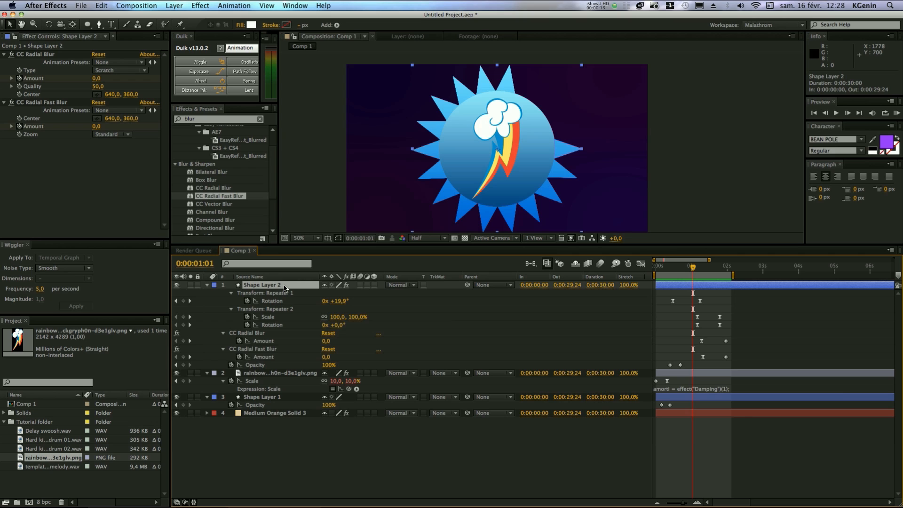
key(u)
key(u)
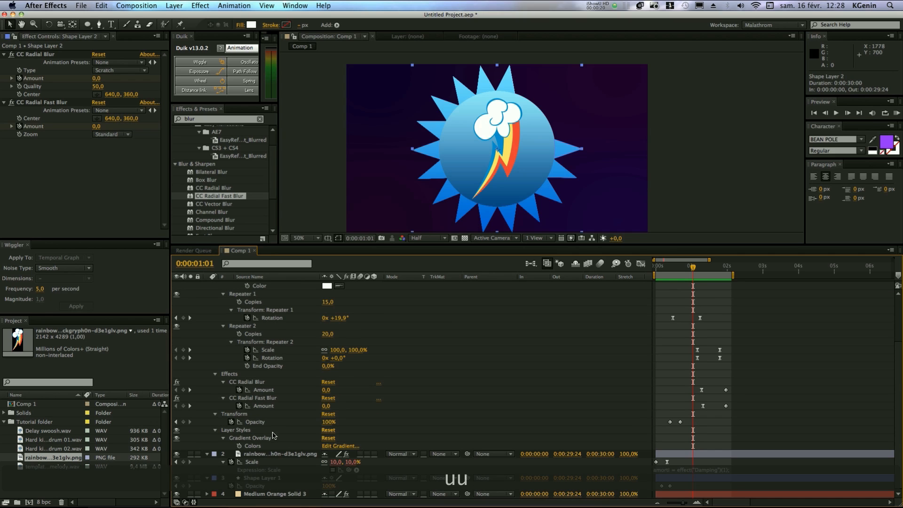
click(266, 439)
key(BackSpace)
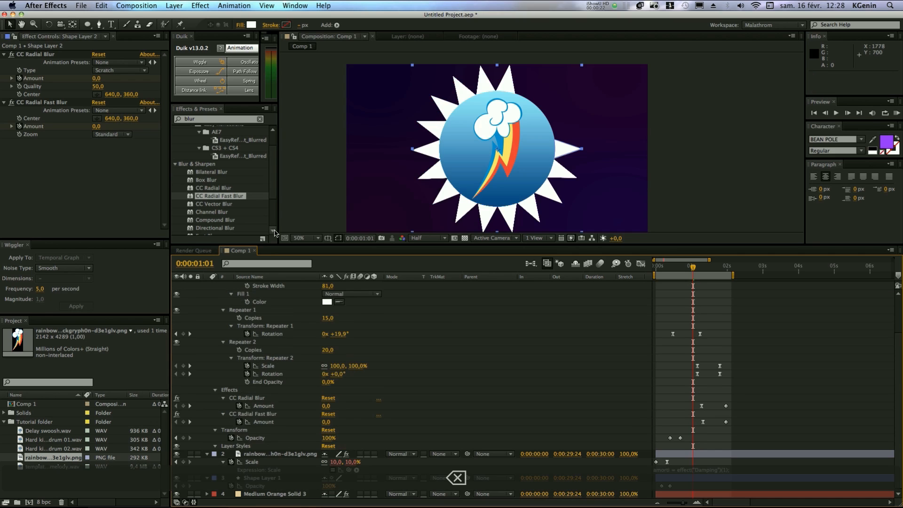
Step: Set the fill color of the spikes in Shape Layer 2 to blue #4C8FFF and collapse the layer properties
scroll(303, 320, up, 3)
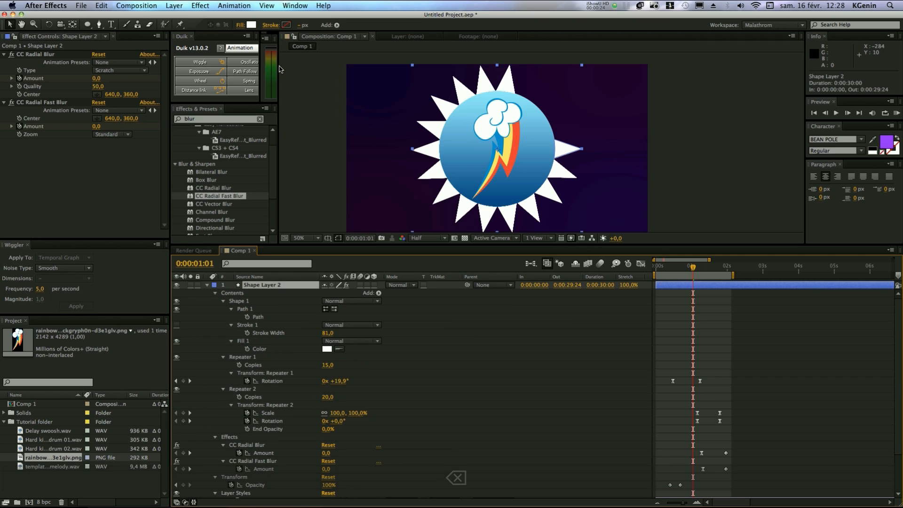
click(253, 26)
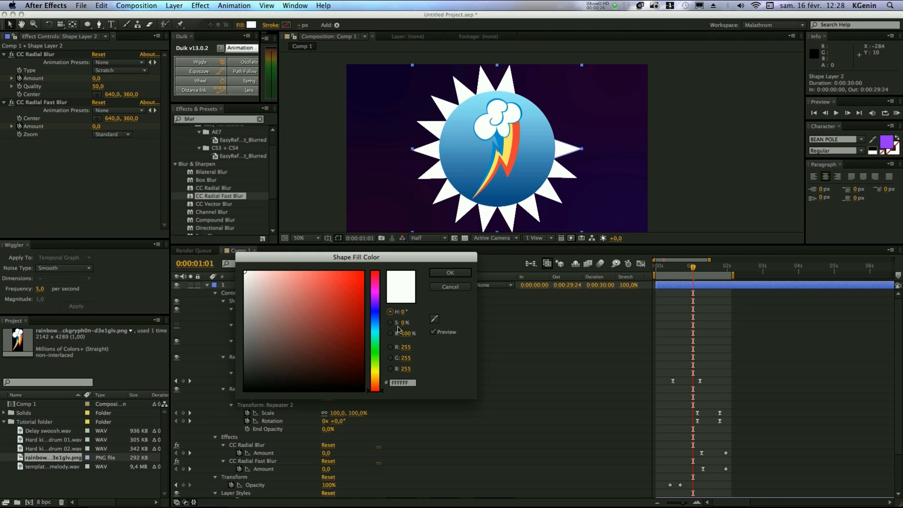
drag(376, 327, 377, 316)
mouse_move(308, 310)
mouse_down()
mouse_move(291, 266)
mouse_move(303, 263)
mouse_up()
drag(372, 301, 375, 322)
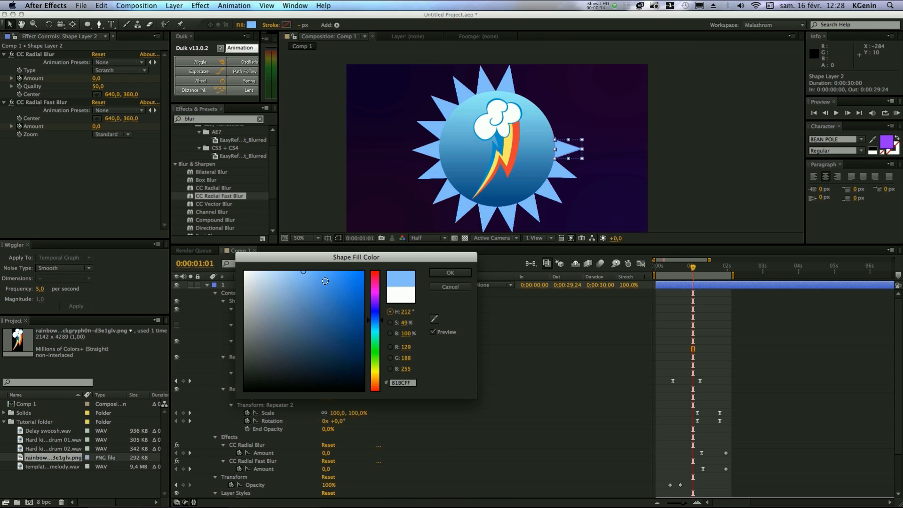
drag(325, 272, 313, 272)
click(434, 319)
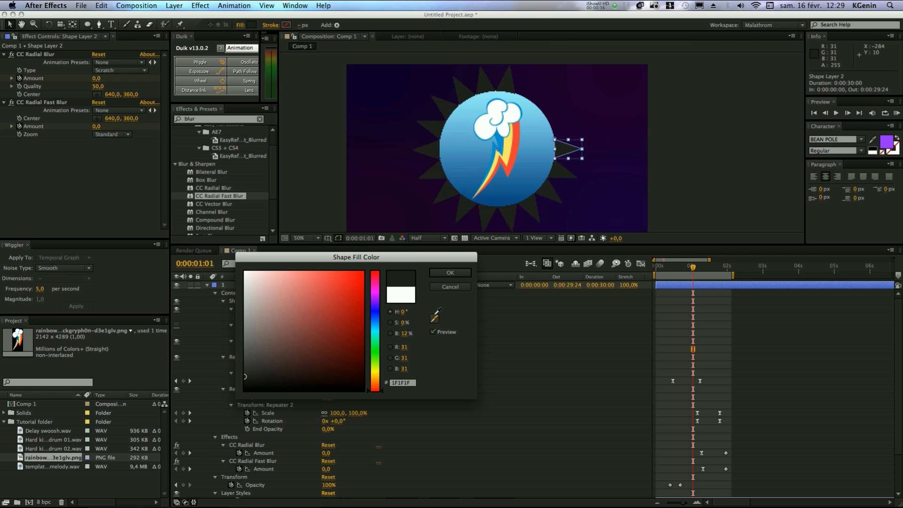
click(442, 150)
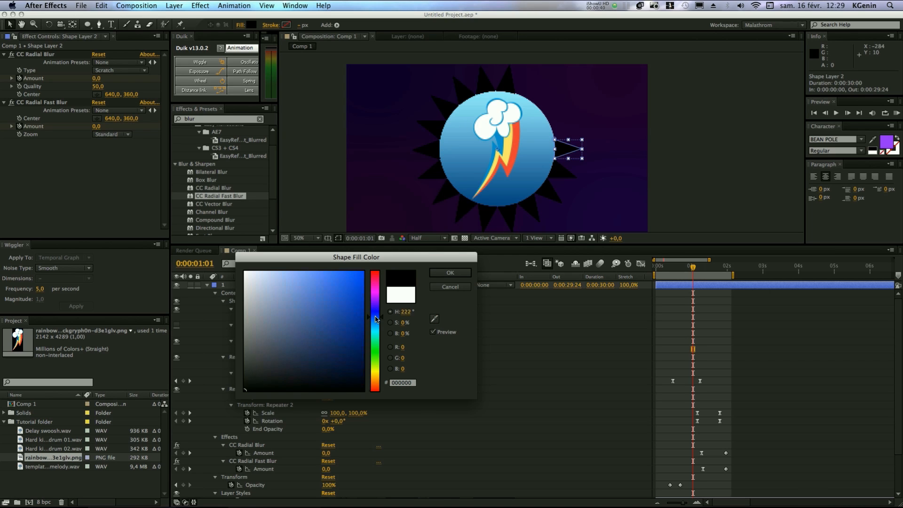
click(328, 268)
click(455, 272)
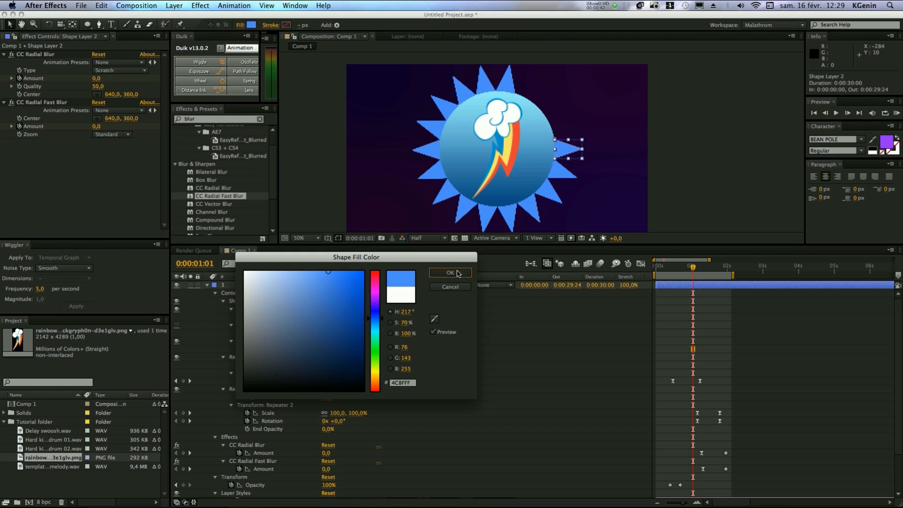
key(u)
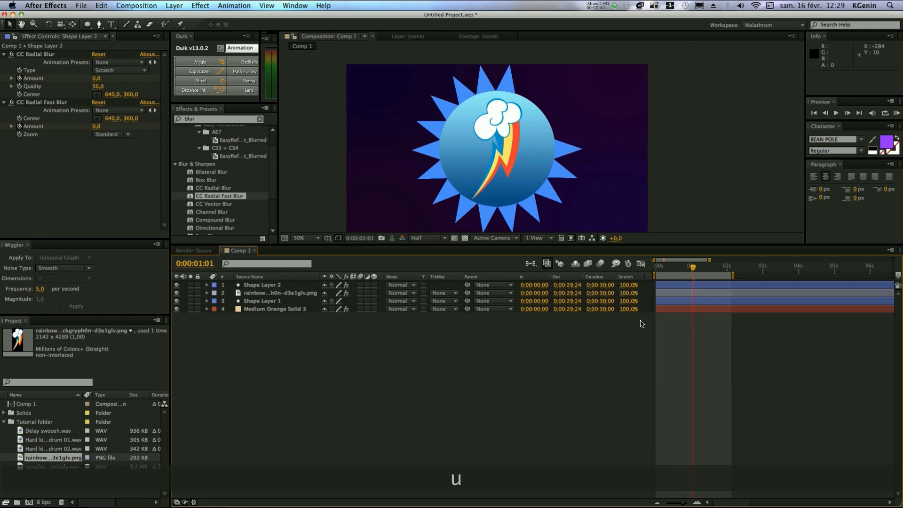
Step: Scale Shape Layer 2 down to 93%, check it along the timeline, and move the layer beneath Shape Layer 1
click(661, 268)
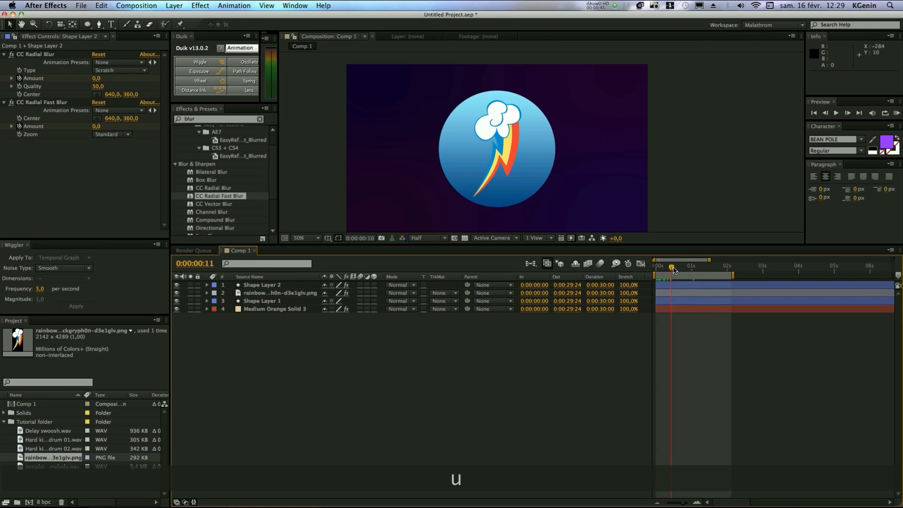
drag(674, 271, 705, 269)
key(u)
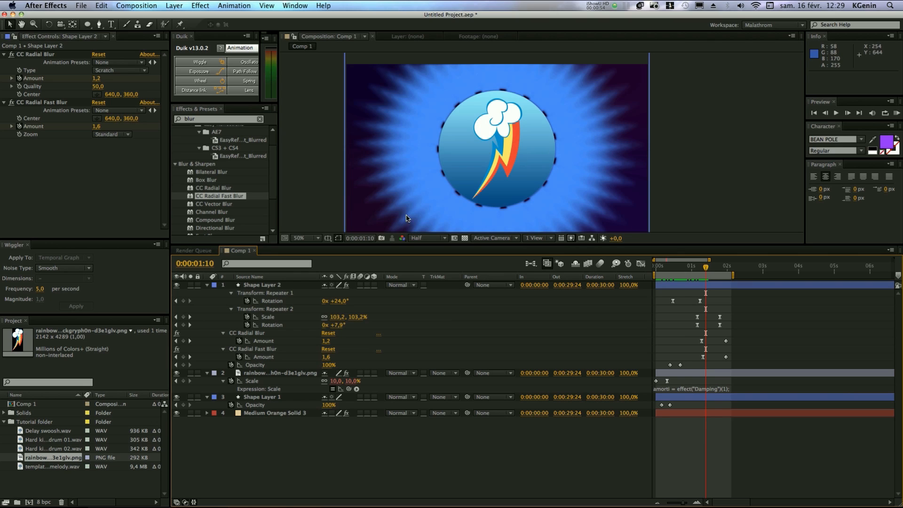
click(289, 285)
key(s)
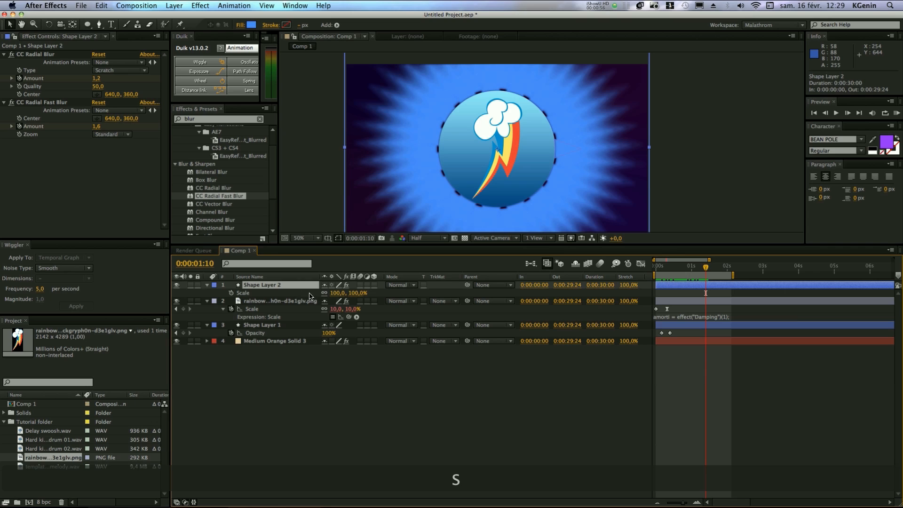
drag(356, 292, 348, 293)
drag(678, 270, 699, 271)
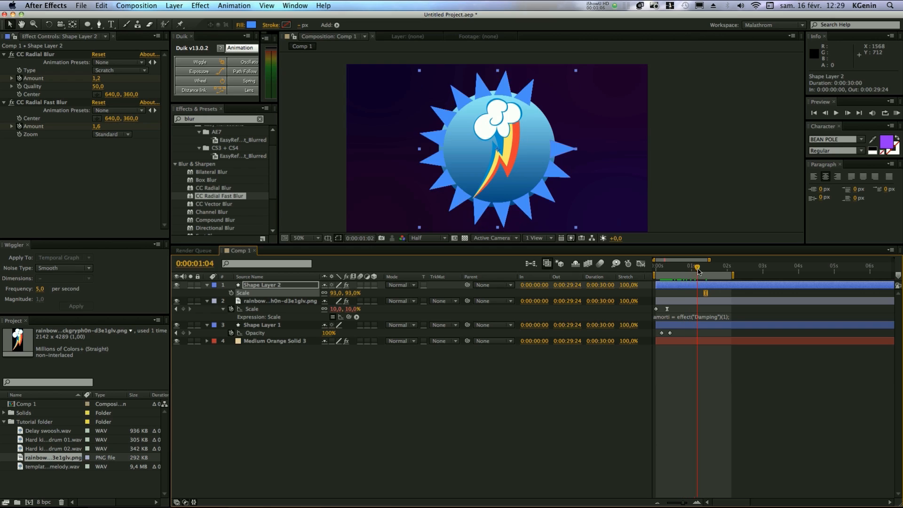
drag(308, 284, 289, 334)
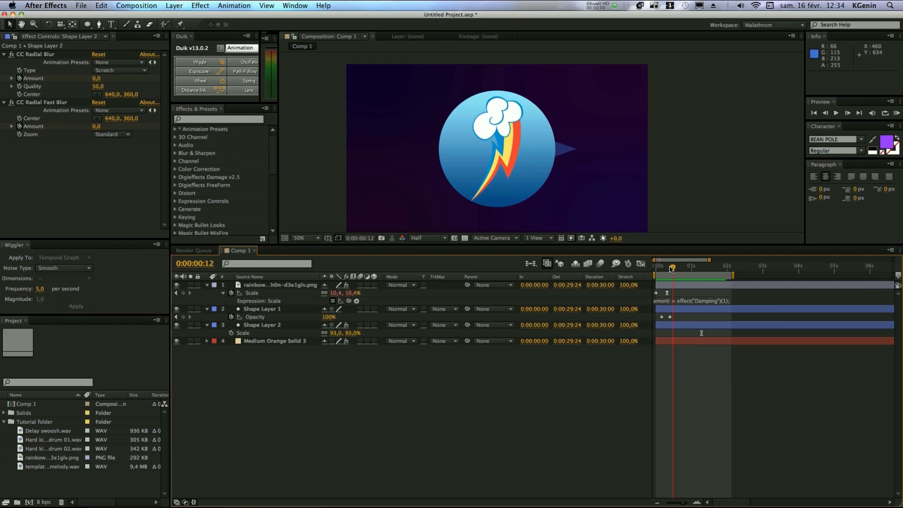
Step: Add a null object to the composition and turn off its visibility
drag(668, 267, 696, 268)
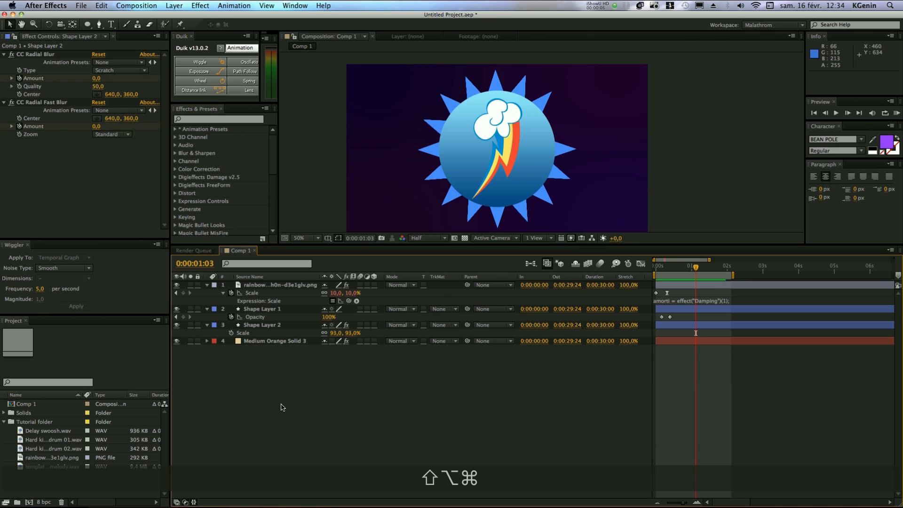
key(alt+shift+super+y)
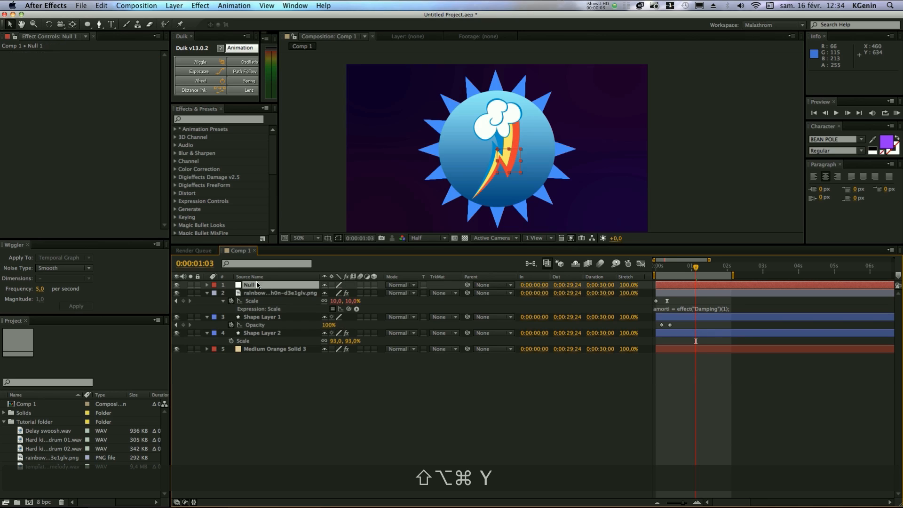
click(177, 285)
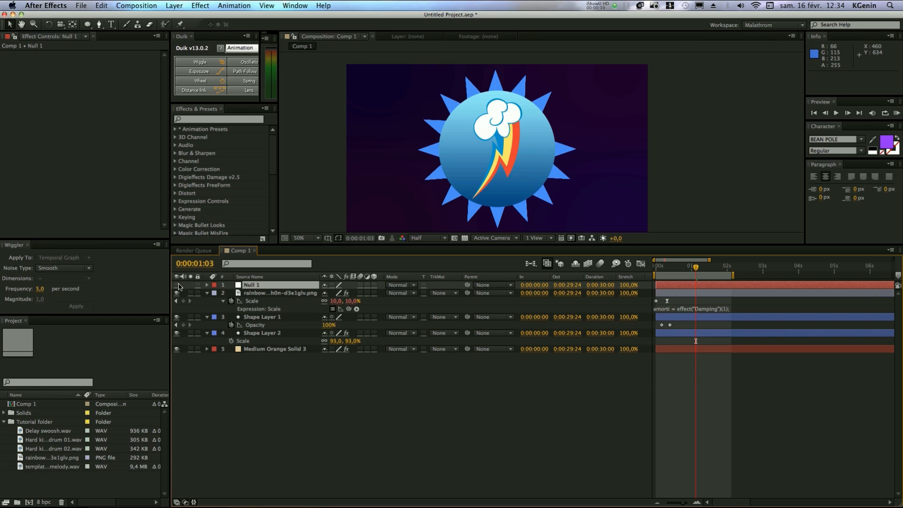
Step: Parent the rainbow image, Shape Layer 1 and Shape Layer 2 to Null 1, and scrub the animation
click(289, 293)
shift+click(292, 333)
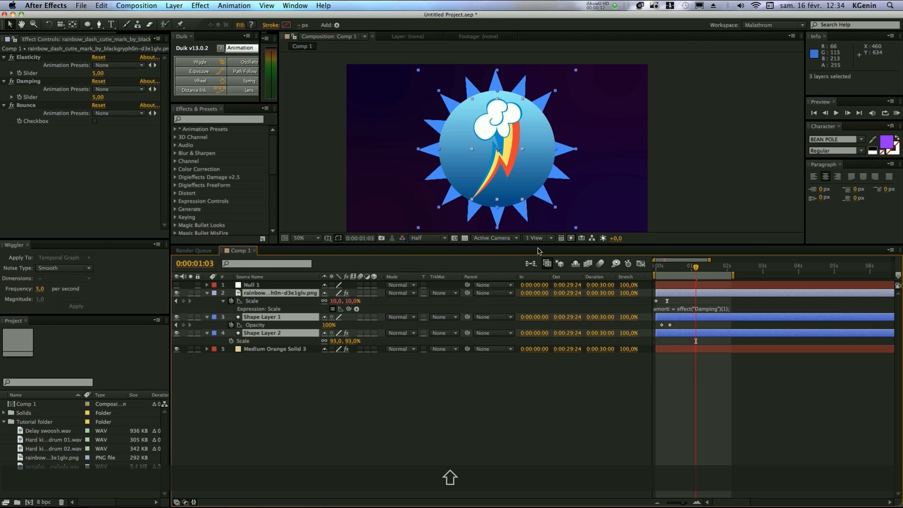
drag(468, 294, 278, 286)
drag(656, 270, 690, 267)
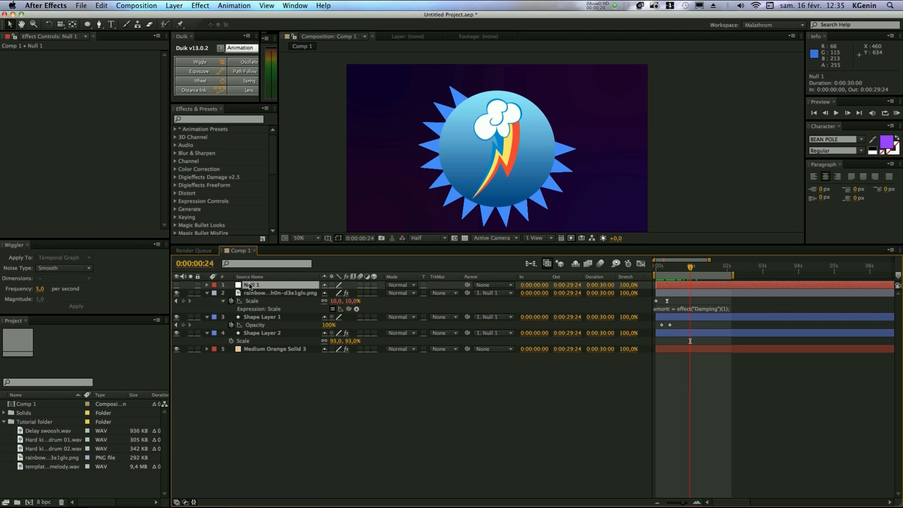
Step: Add the expression wiggle(0.6,20) to Null 1's Position and preview the animation
key(p)
alt+click(232, 293)
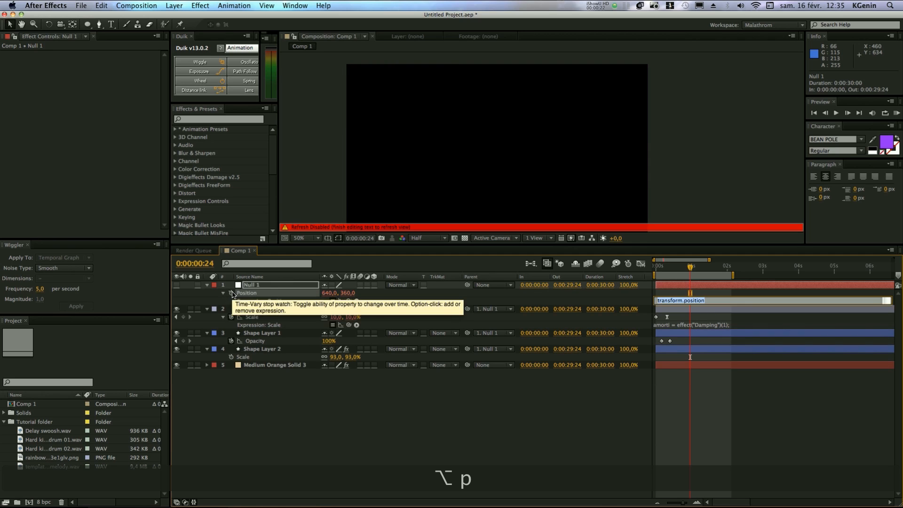
text(wiggle()
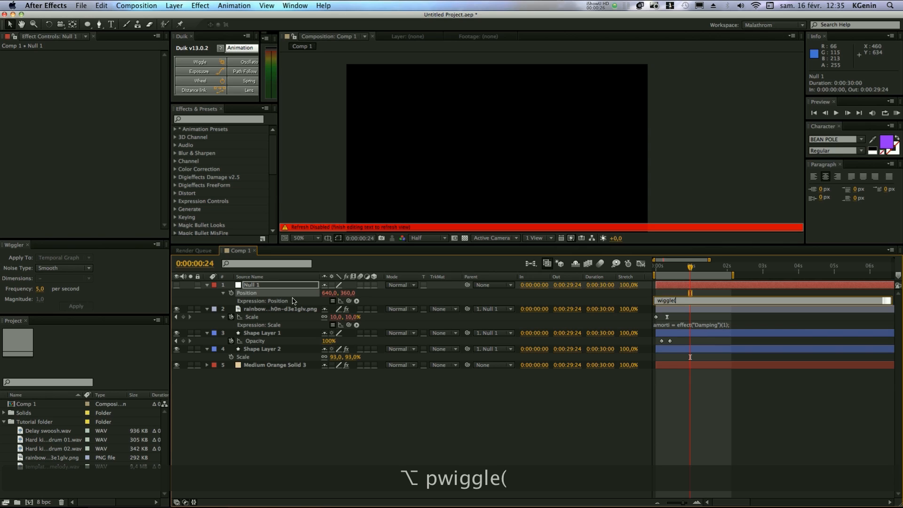
text(0.)
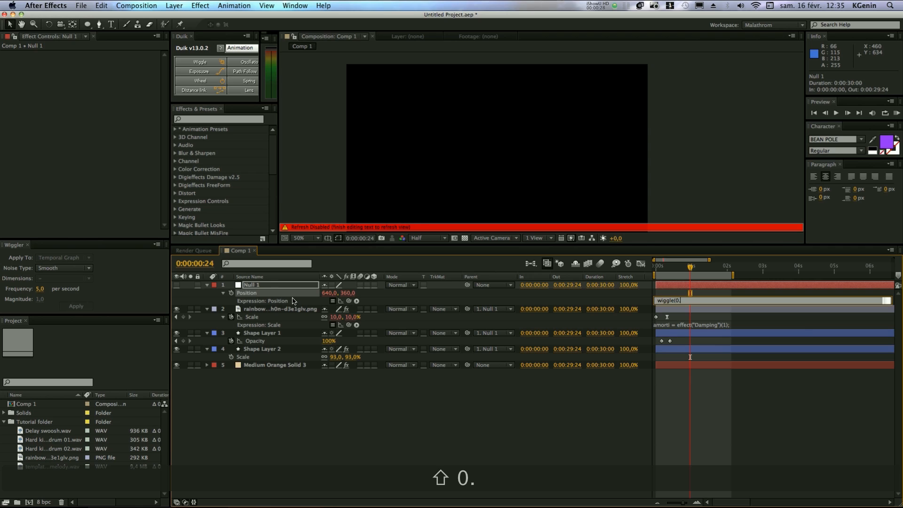
text(6)
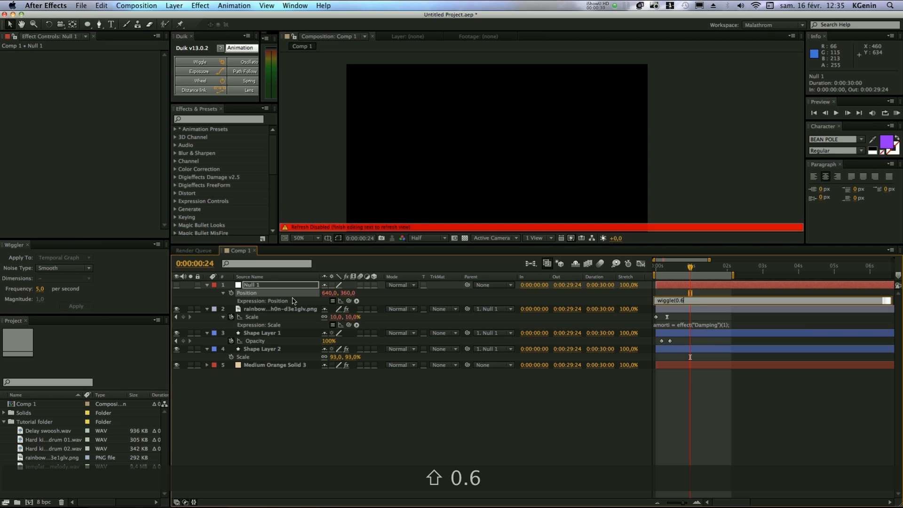
text(,)
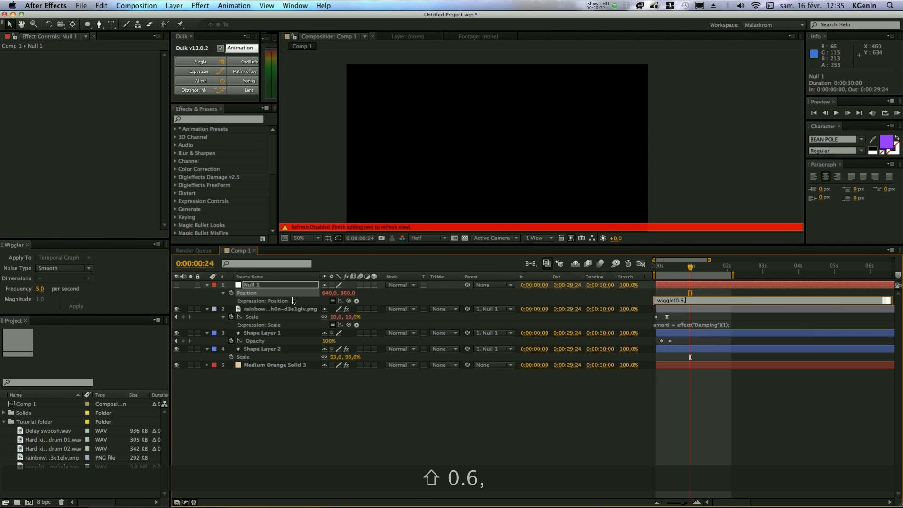
text(20))
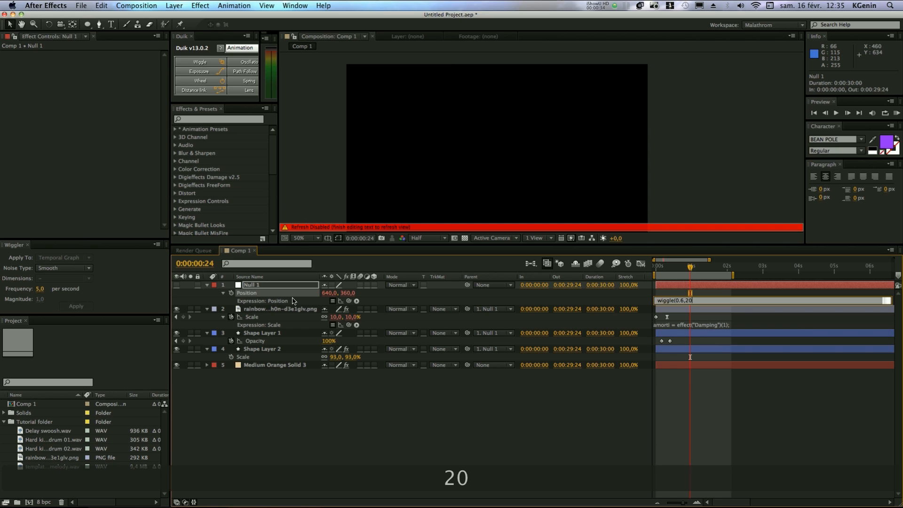
click(717, 292)
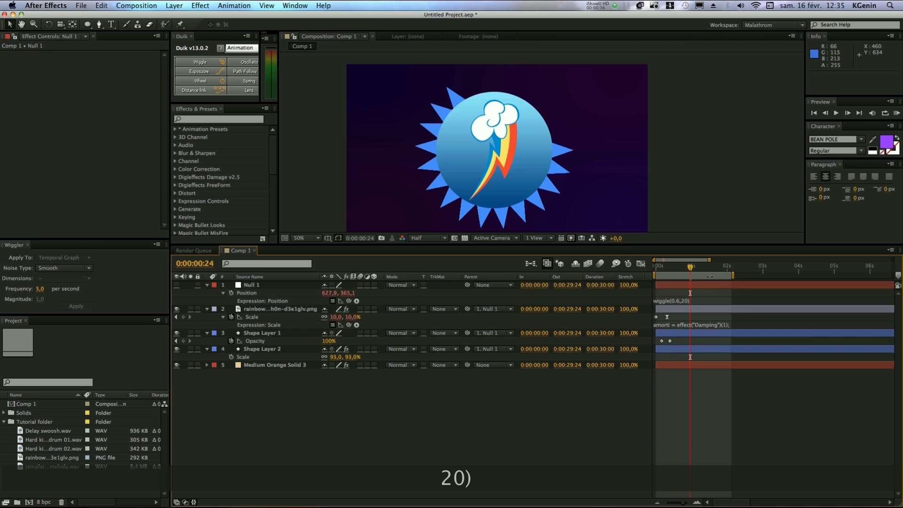
key(KP_0)
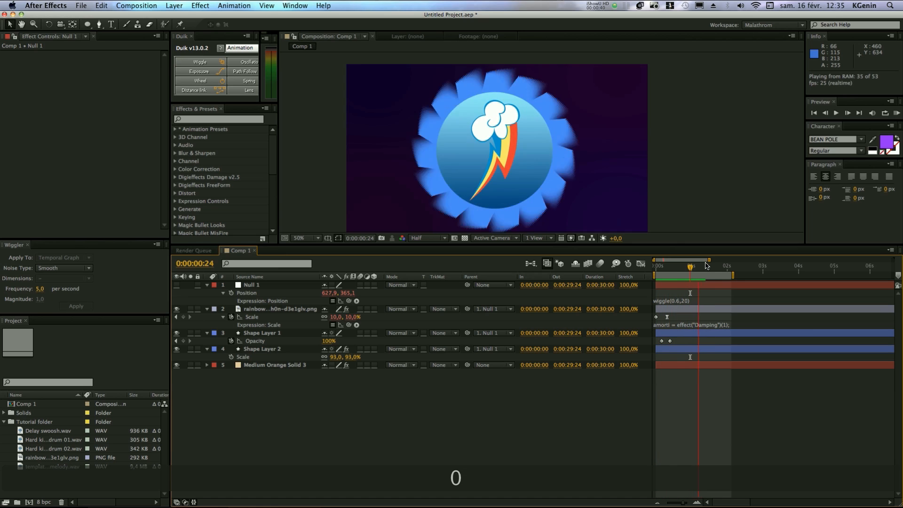
Step: Change Null 1's Position expression to wiggle(1,40) and preview the animation
click(685, 300)
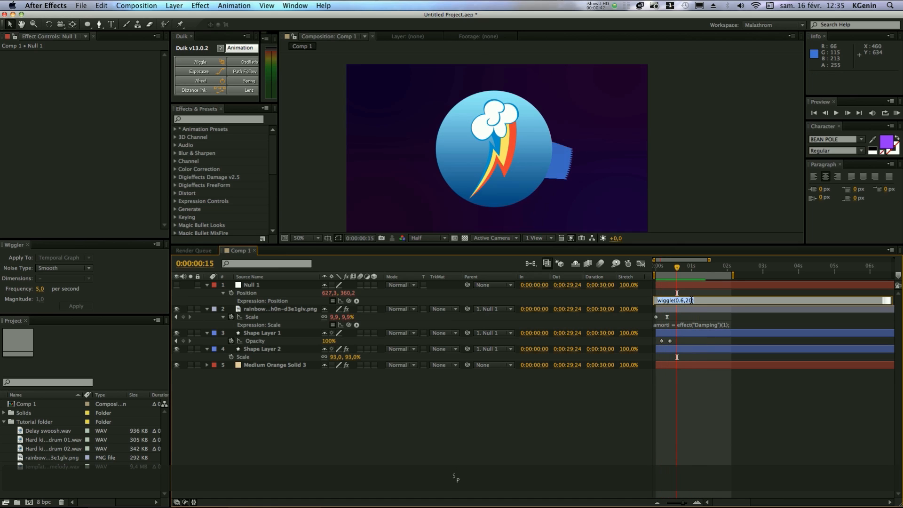
key(BackSpace)
key(BackSpace)
text(40)
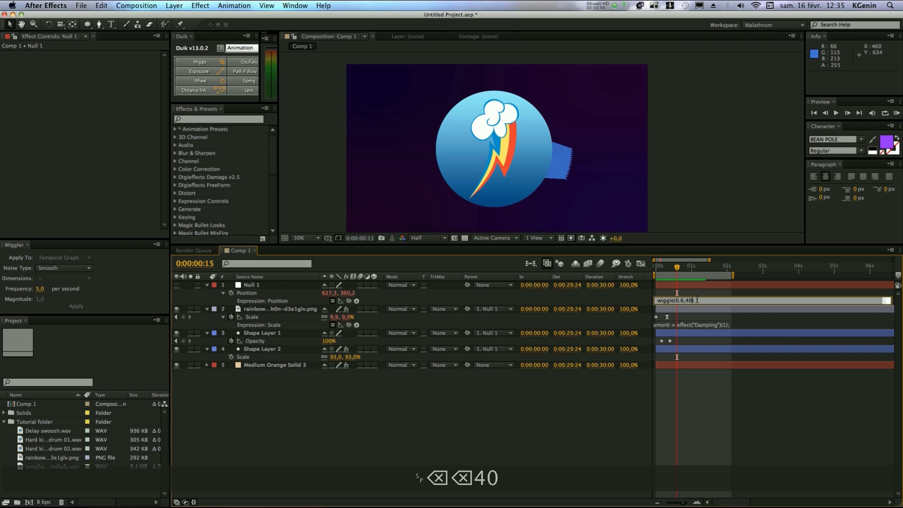
double_click(681, 300)
text(1)
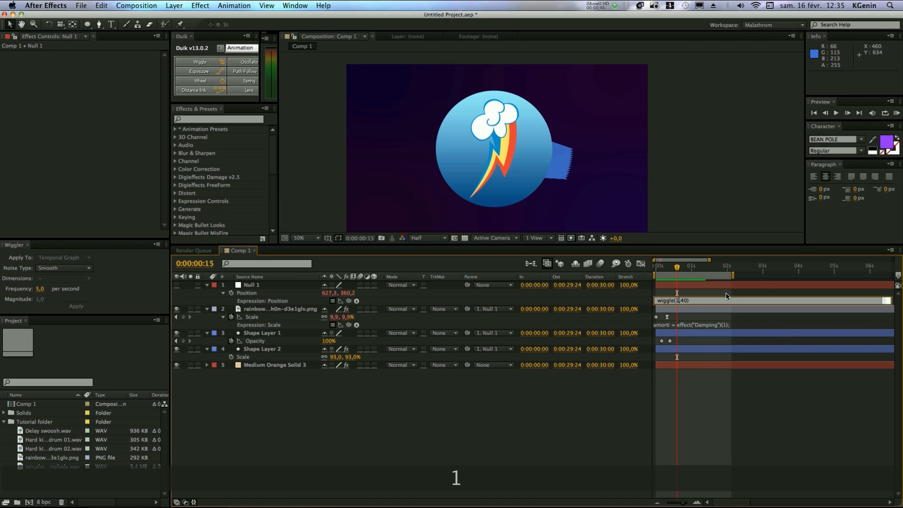
click(678, 285)
key(KP_0)
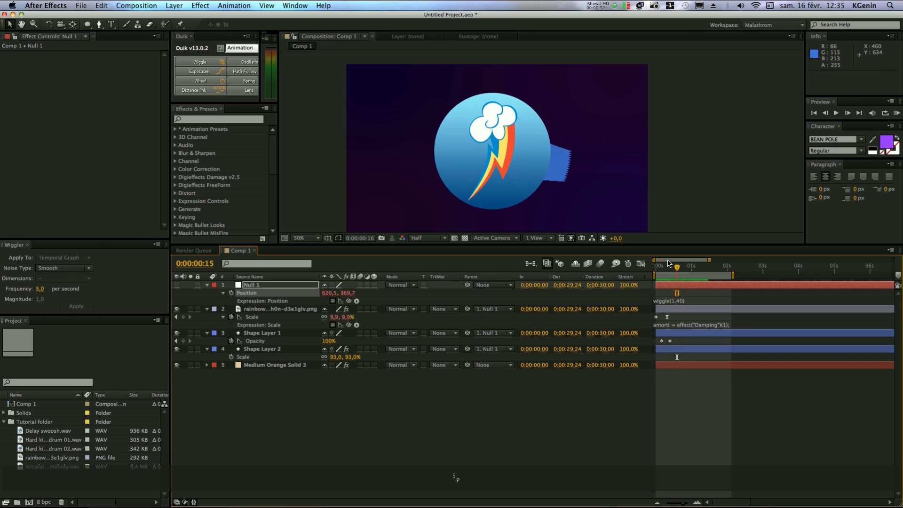
key(space)
Step: Keyframe Null 1's Scale at 100% on the first frame, 66% at frame 15, and 80% at 0:00:01:14
click(286, 285)
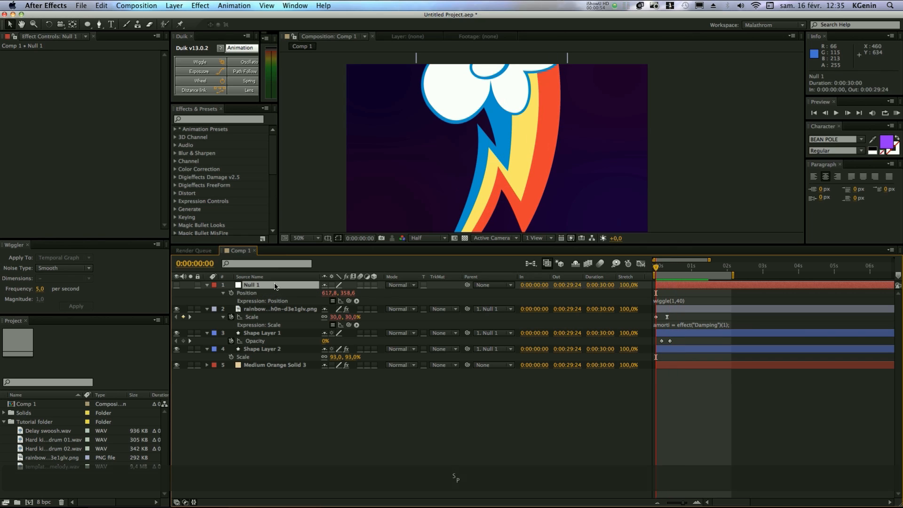
key(s)
click(231, 293)
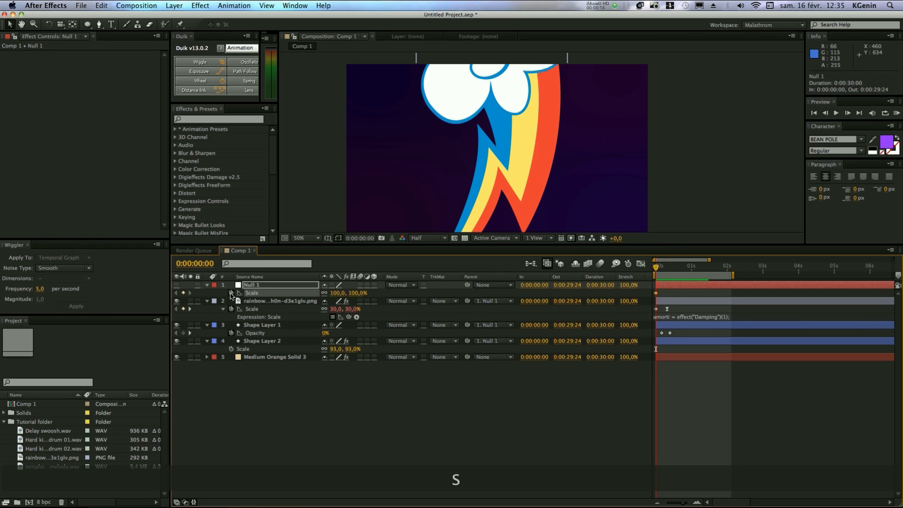
drag(658, 268, 678, 267)
drag(366, 295, 340, 293)
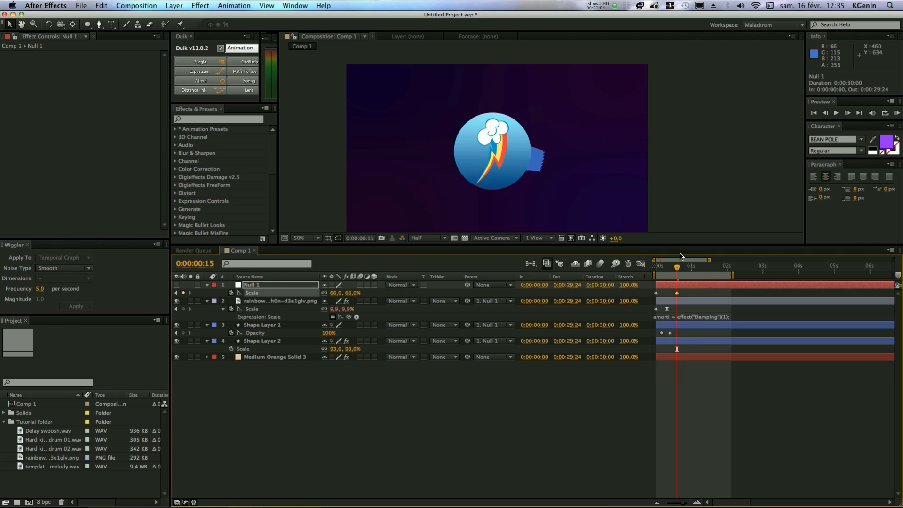
key(space)
drag(356, 292, 358, 291)
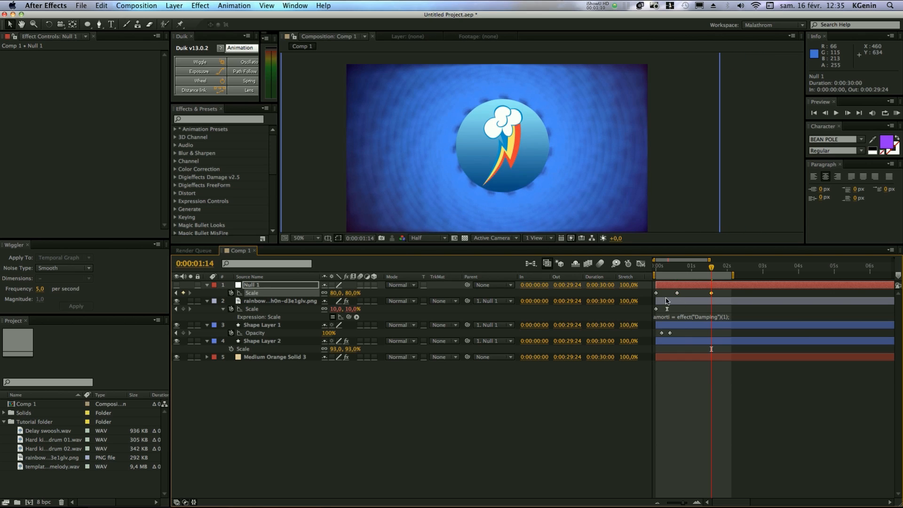
Step: Apply Easy Ease to all three of Null 1's Scale keyframes
drag(649, 294, 713, 293)
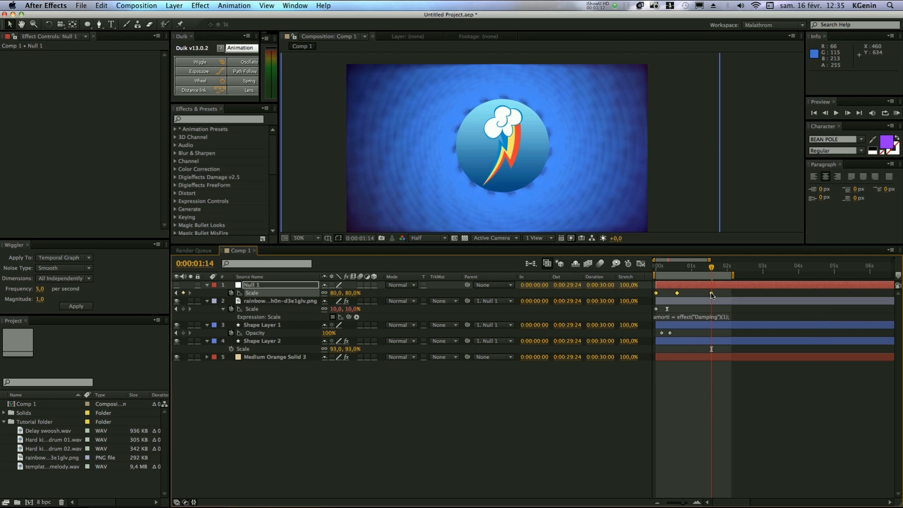
right_click(711, 295)
mouse_move(750, 394)
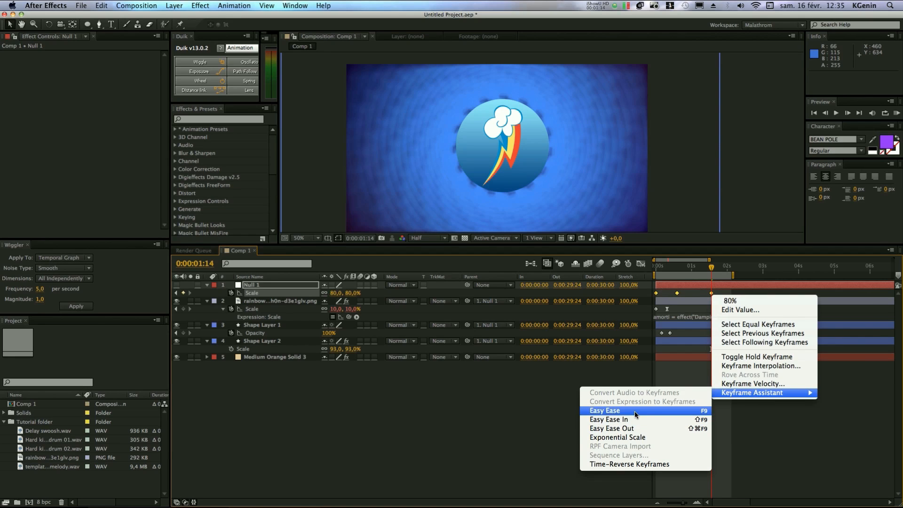
click(636, 415)
Step: Inspect Null 1's Scale curve in the Graph Editor and preview the eased animation
click(641, 264)
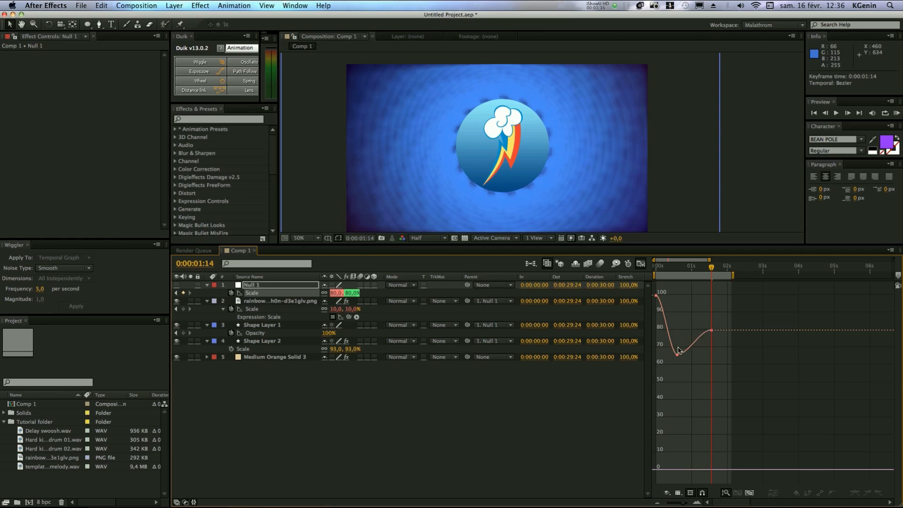
drag(678, 502, 684, 502)
click(699, 356)
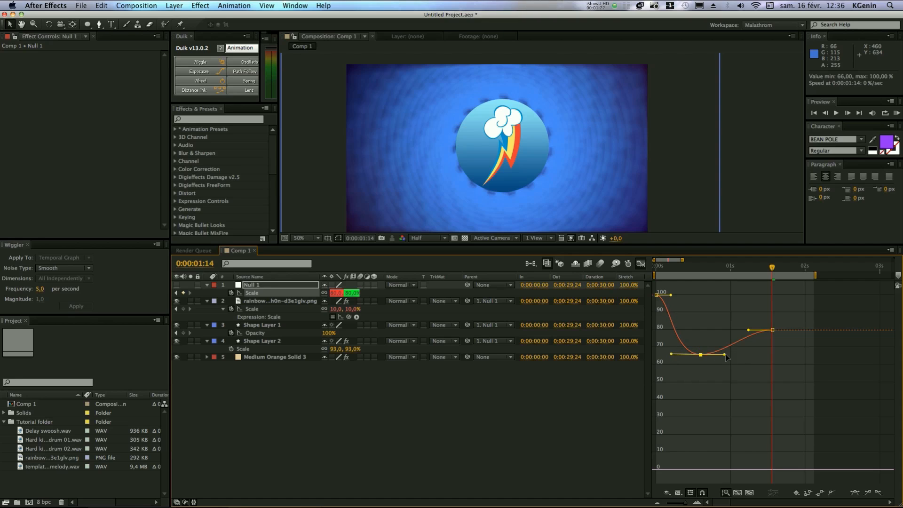
click(729, 338)
click(639, 264)
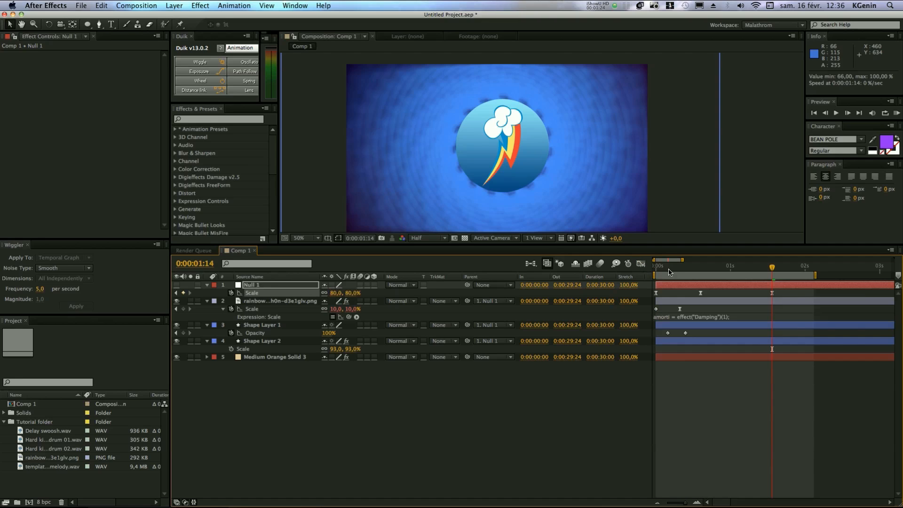
key(space)
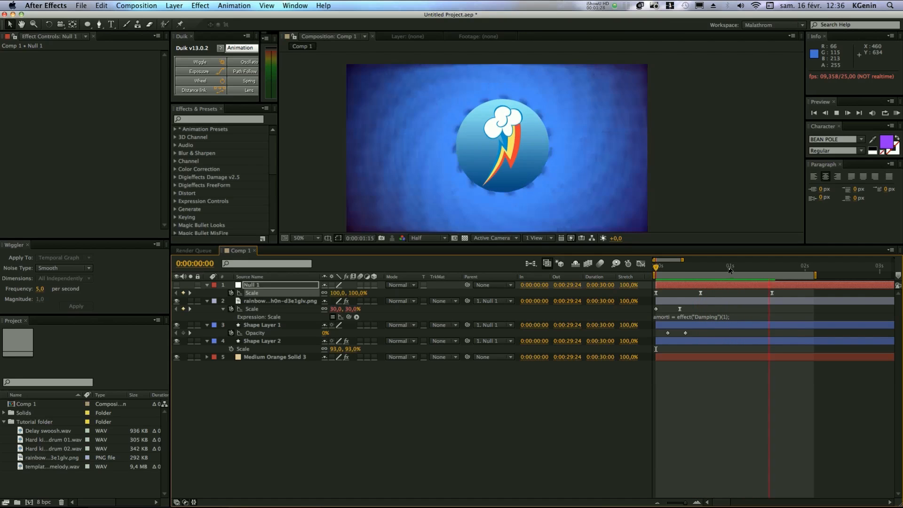
key(space)
Step: Add an adjustment layer above all the other layers in Comp 1
drag(673, 503, 684, 504)
click(642, 426)
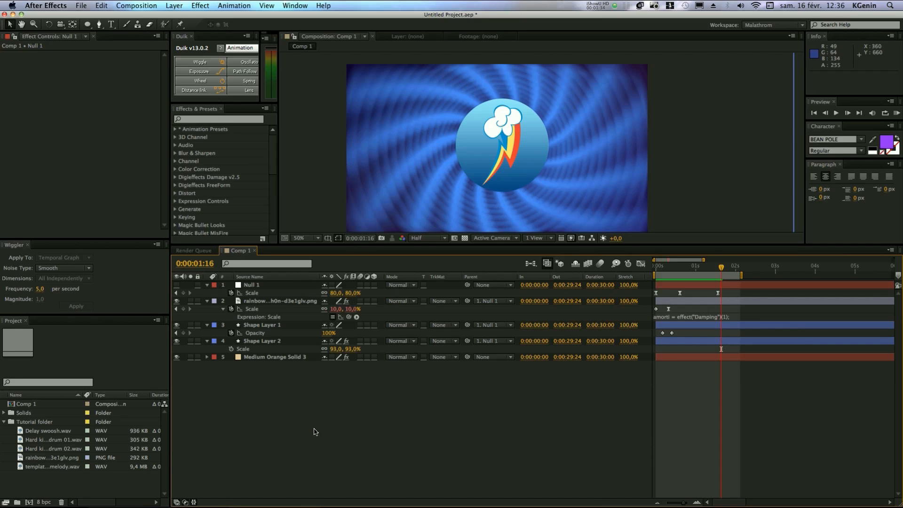
key(alt+super+y)
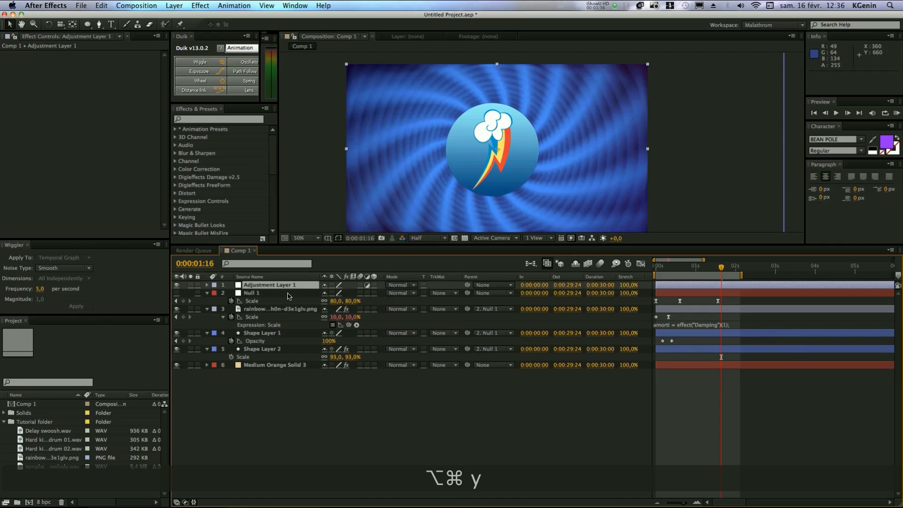
Step: Move Adjustment Layer 1 below the rainbow PNG layer and apply the Hue/Saturation effect to it
drag(290, 286, 293, 316)
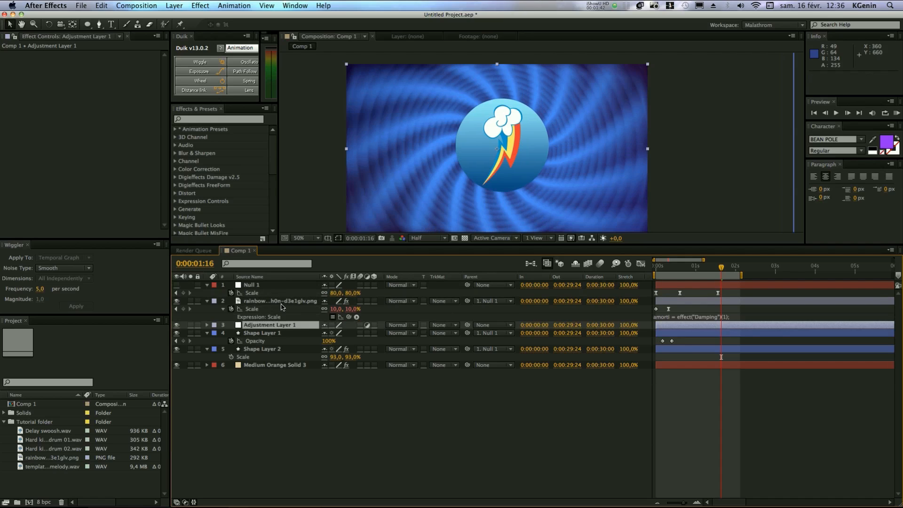
click(290, 334)
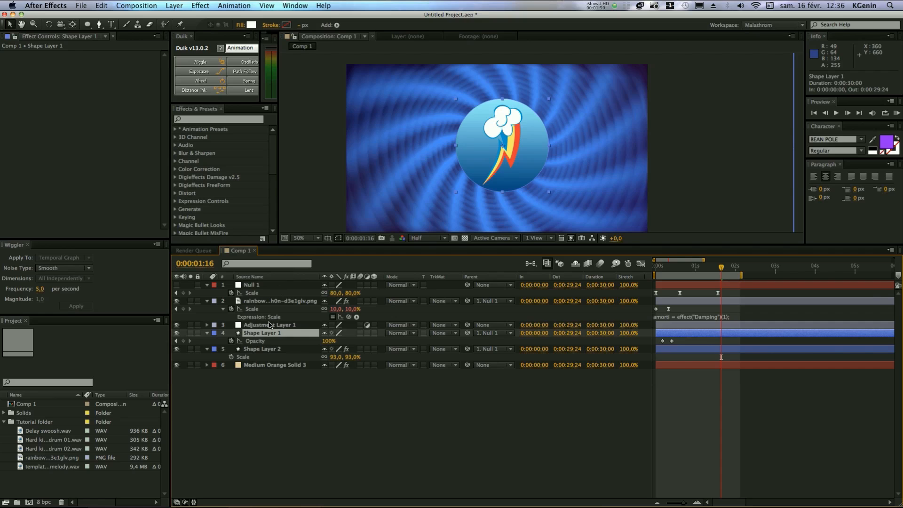
click(271, 325)
click(191, 121)
text(hue)
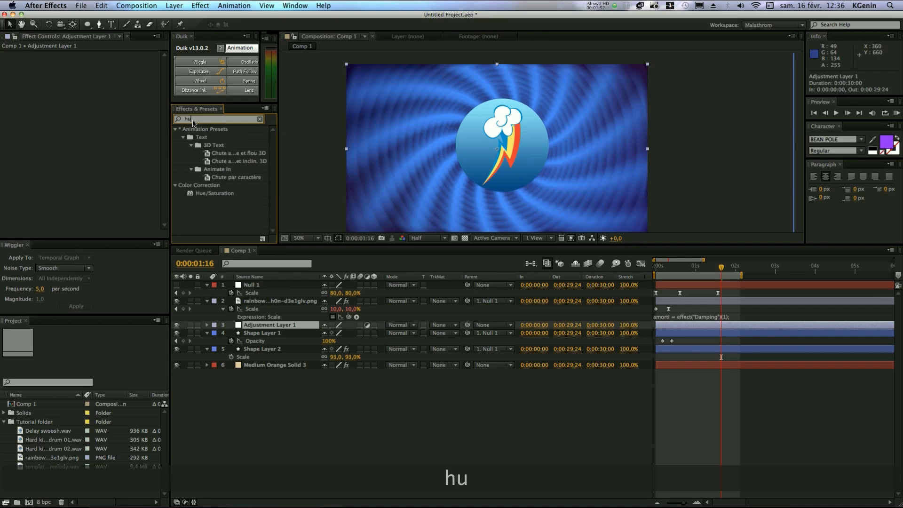
drag(205, 137, 73, 123)
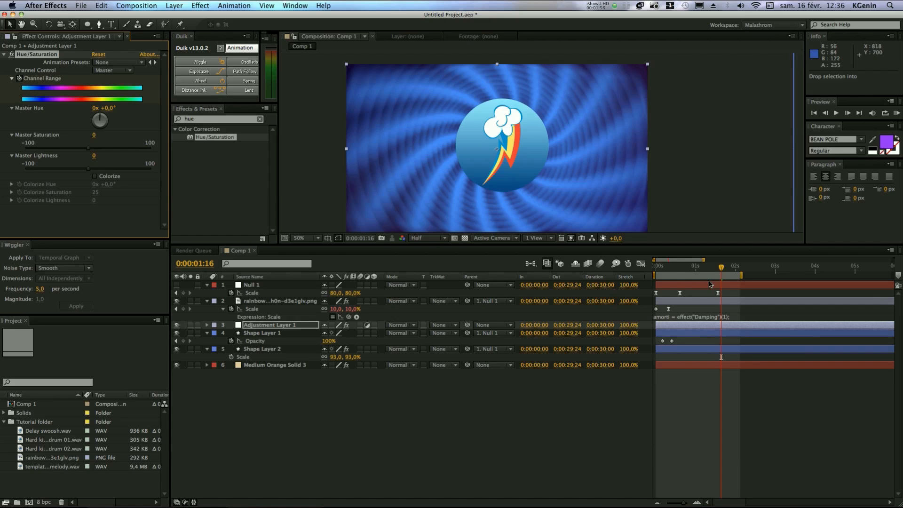
Step: Move the adjustment layer's Channel Range keyframe to 0:00:00:15 and set Master Hue to +59° at 0:00:02:01
key(u)
drag(722, 341, 681, 342)
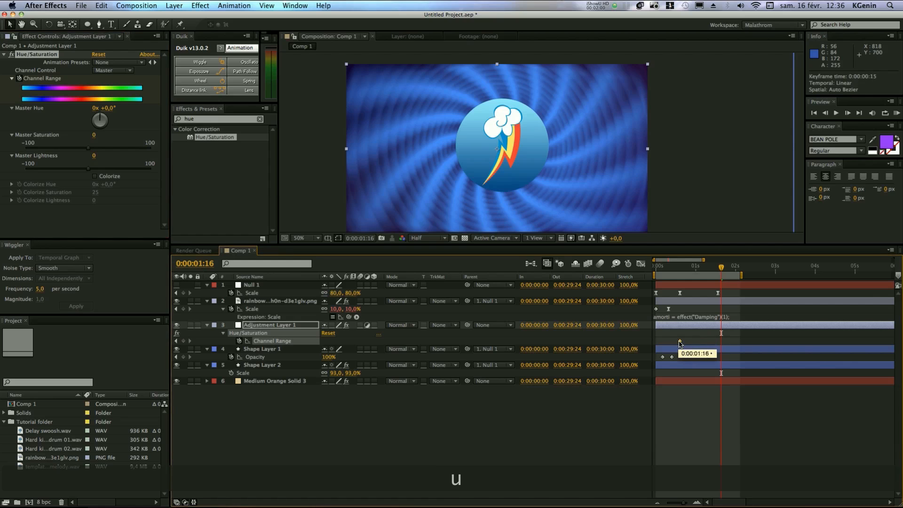
drag(722, 268, 741, 268)
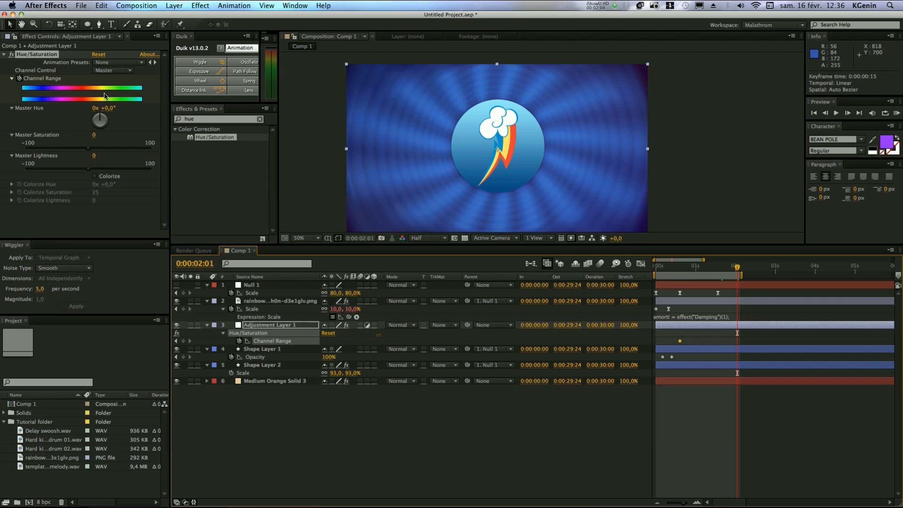
mouse_move(106, 109)
mouse_down()
mouse_move(124, 109)
mouse_move(107, 120)
mouse_up()
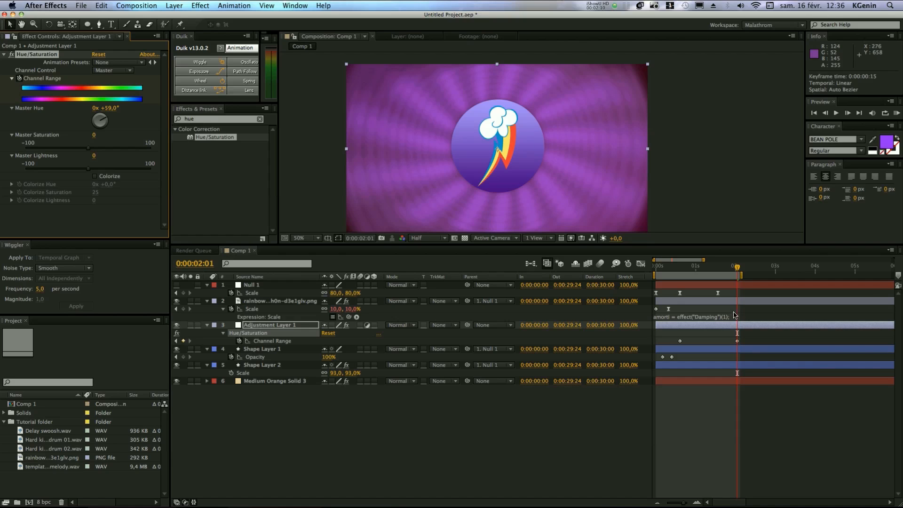
Step: Reveal Shape Layer 2's keyframes and move the last Scale and Rotation keyframes of Repeater 2 to 0:00:02:02
click(283, 350)
click(284, 363)
key(u)
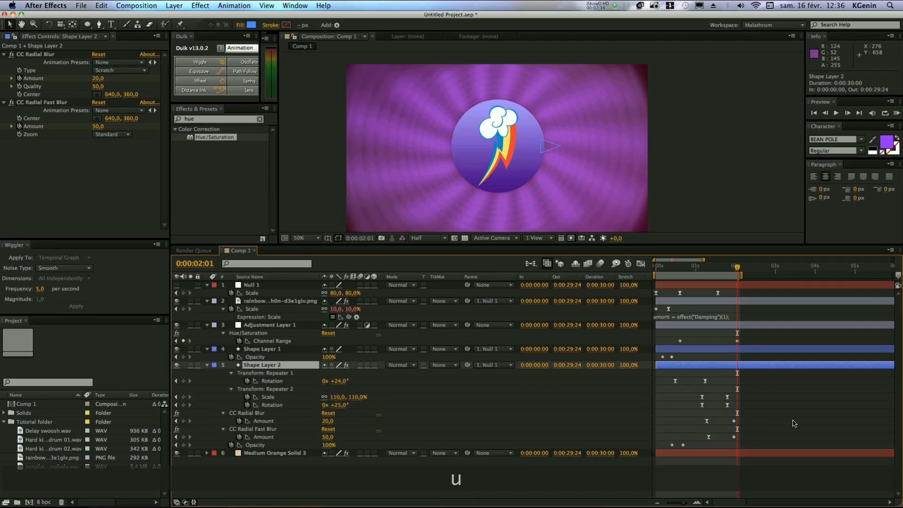
click(728, 406)
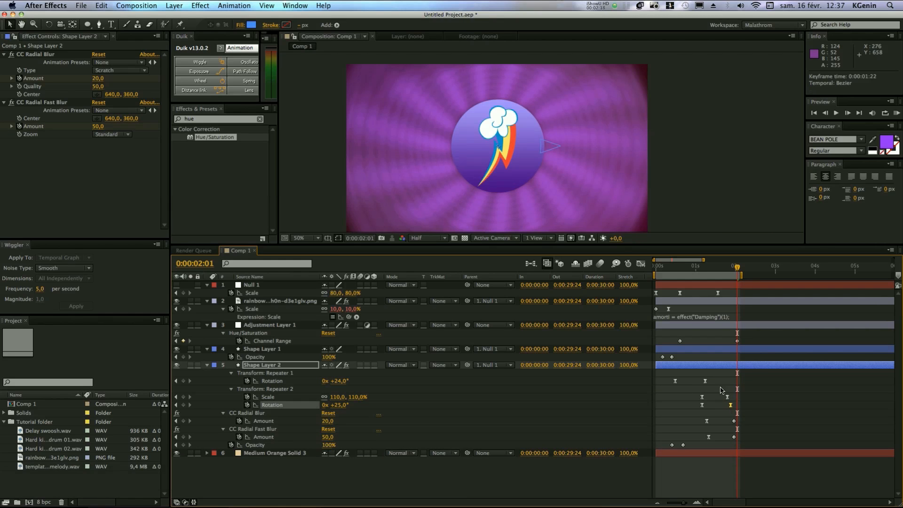
click(728, 398)
shift+click(731, 405)
drag(731, 404, 738, 406)
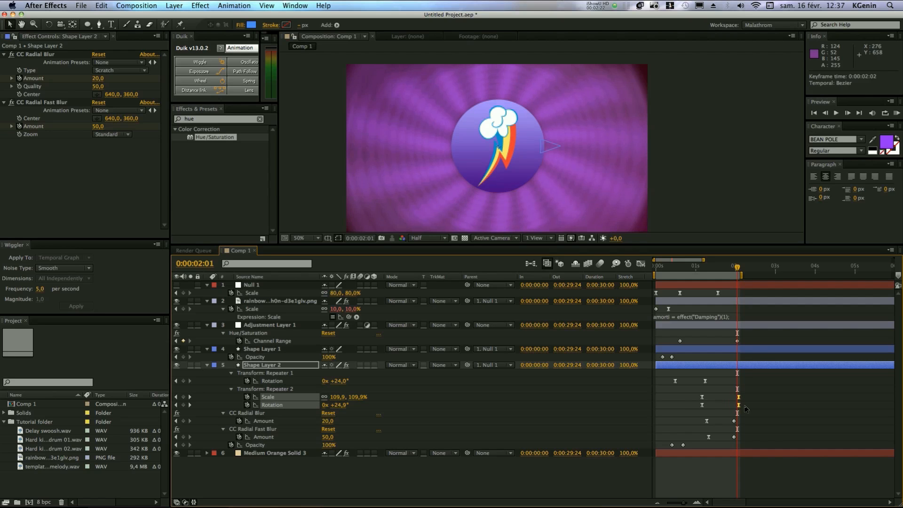
Step: Lengthen the incoming ease handle of Repeater 2's last Rotation keyframe in its animation curve
click(740, 405)
click(640, 262)
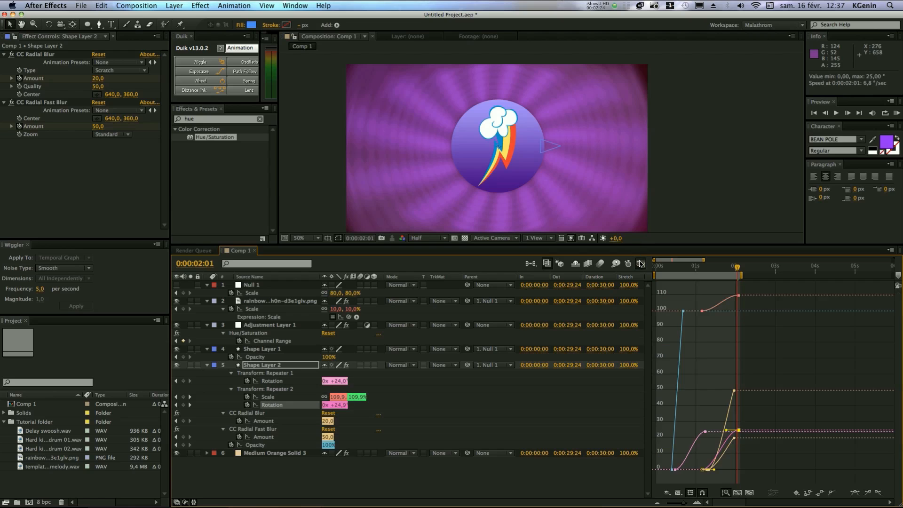
drag(726, 432, 717, 430)
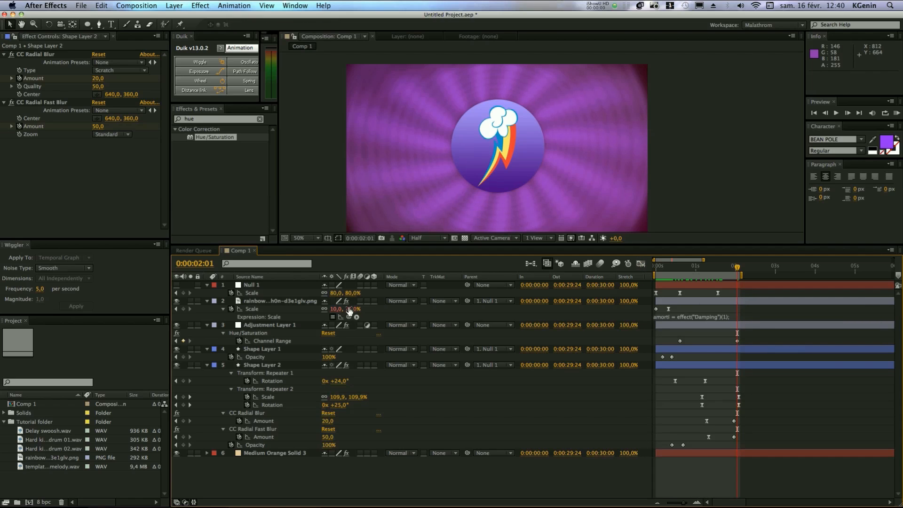
Step: Preview the animation and move the adjustment layer's first Channel Range keyframe to about one second
click(678, 274)
key(space)
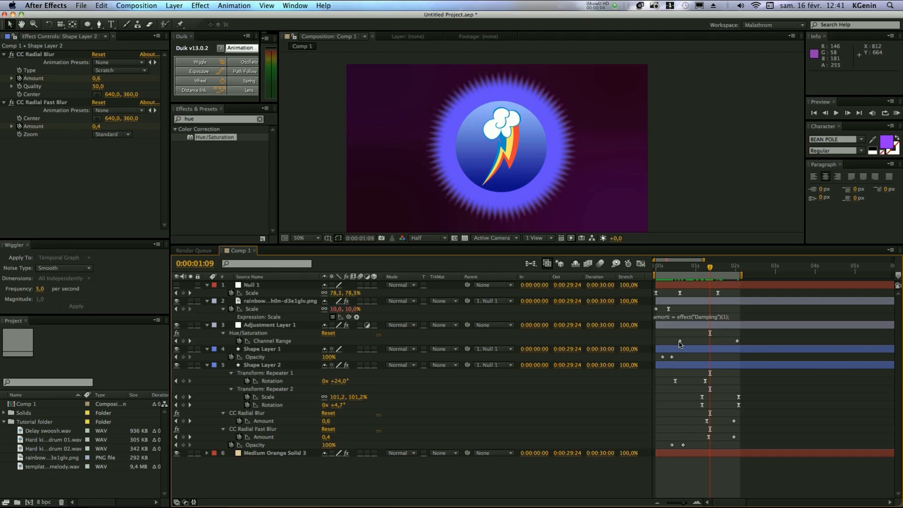
drag(679, 341, 698, 341)
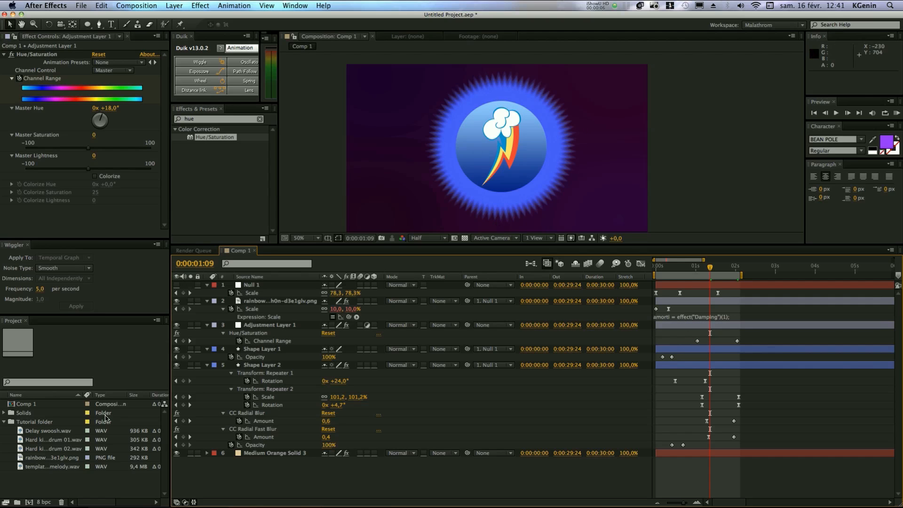
Step: Create a 1280 x 720, 25 fps composition named Matte with a duration of 0:00:30:00
click(31, 501)
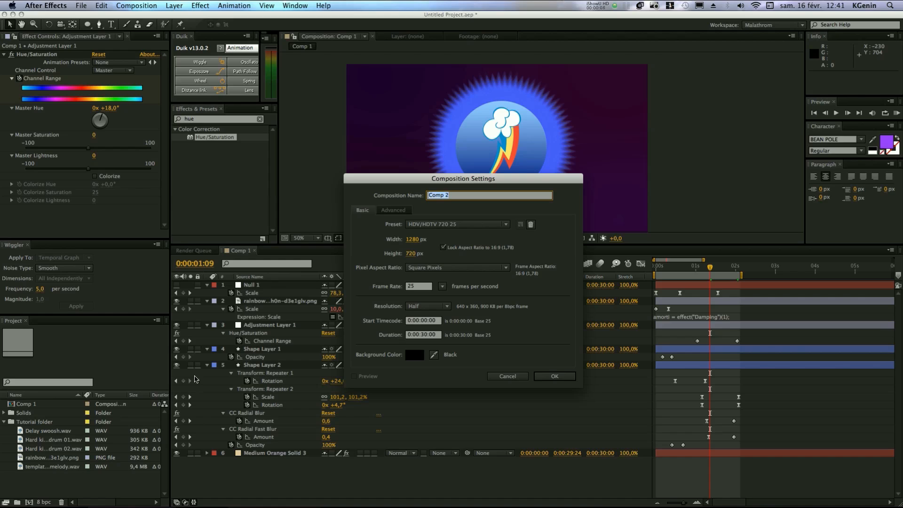
text(Matte)
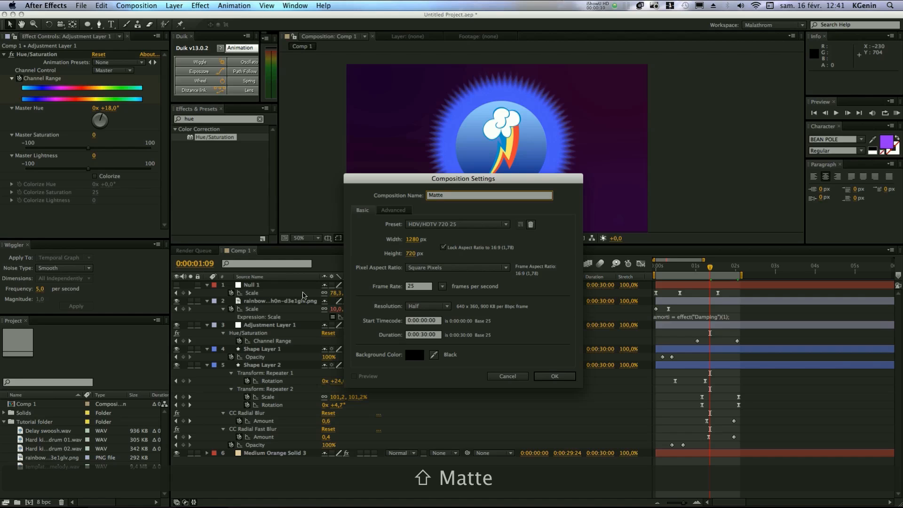
key(Return)
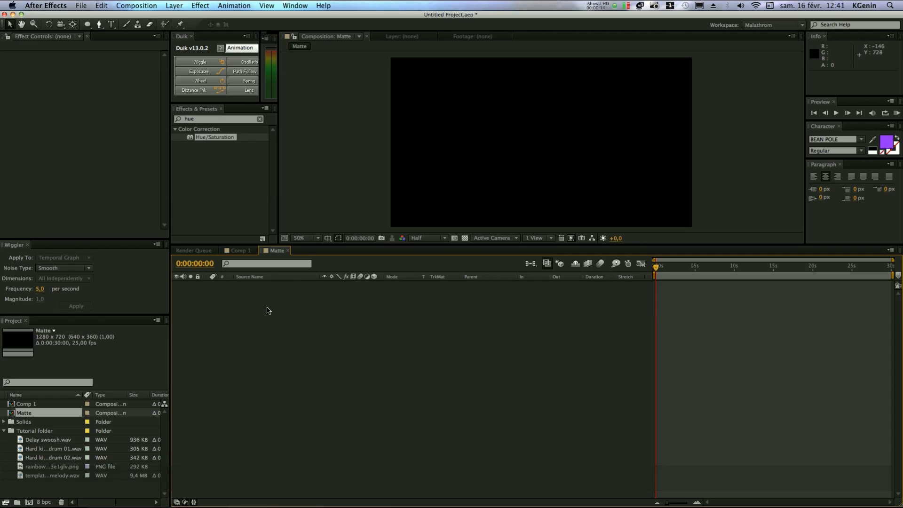
Step: Add a 1280 x 720 solid to the Matte composition and apply the Fractal Noise effect to it
key(ctrl+y)
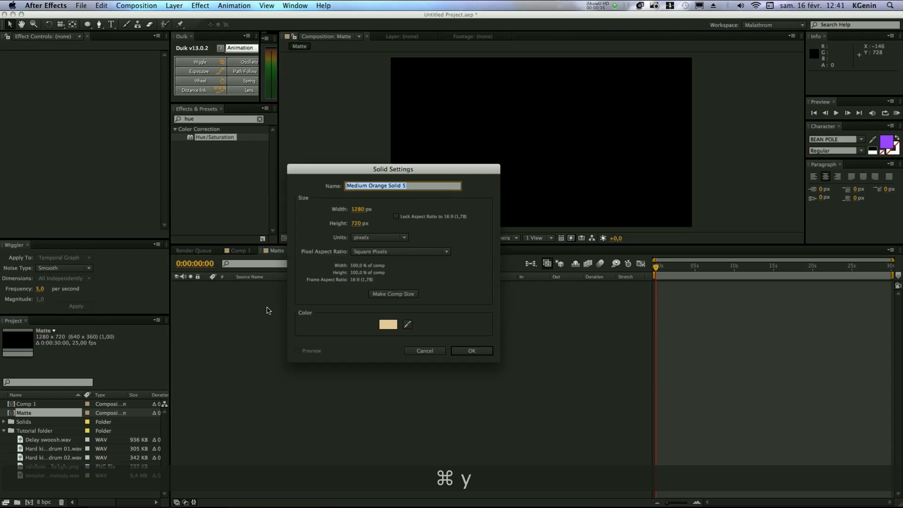
key(Return)
click(261, 119)
text(fracta)
text(l)
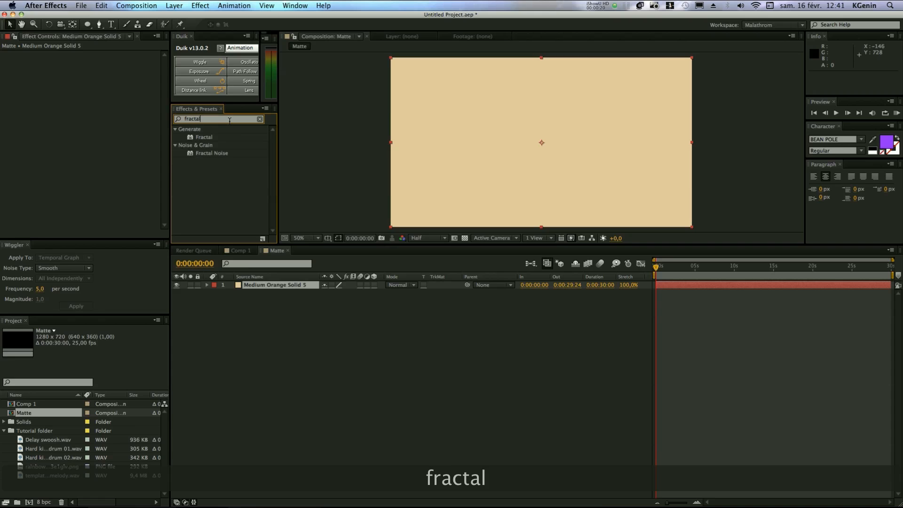
double_click(204, 153)
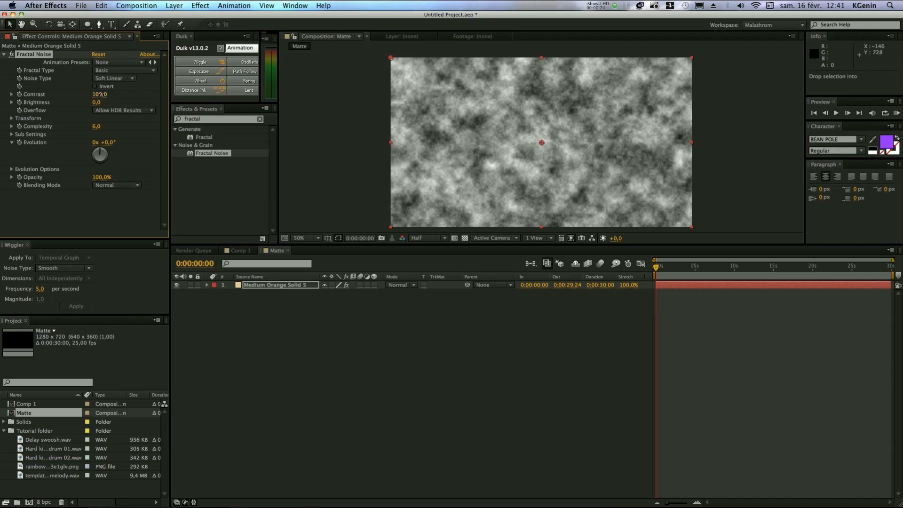
Step: Set Fractal Noise to the Smeary fractal type with contrast 152, brightness -13 and scale 125
mouse_move(115, 94)
mouse_down()
mouse_move(128, 94)
mouse_move(98, 102)
mouse_up()
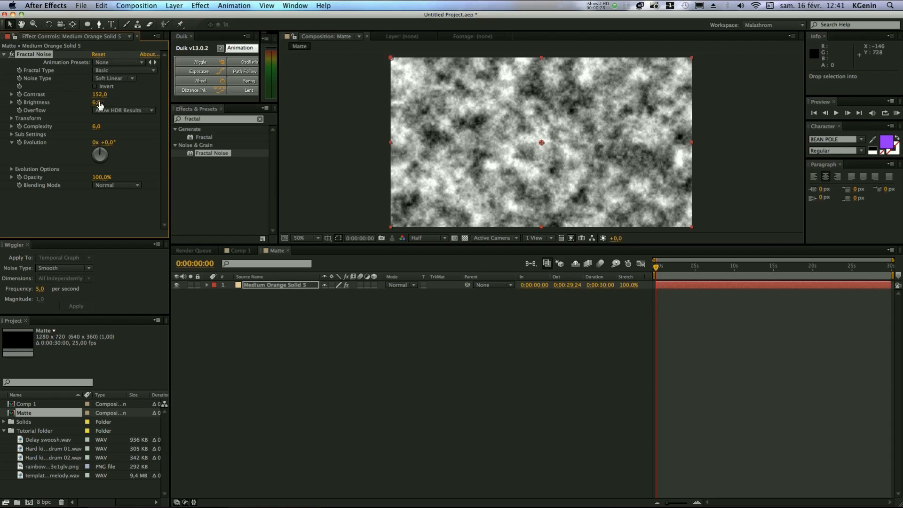
click(114, 71)
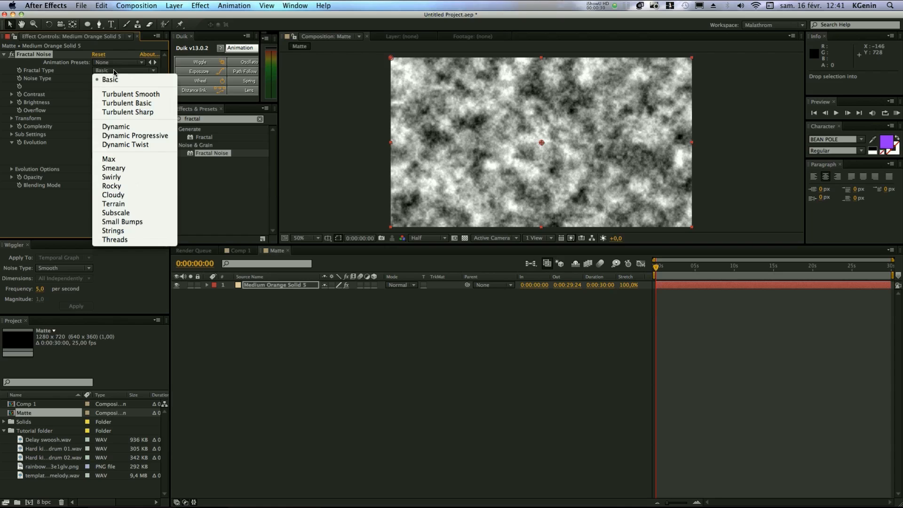
click(126, 168)
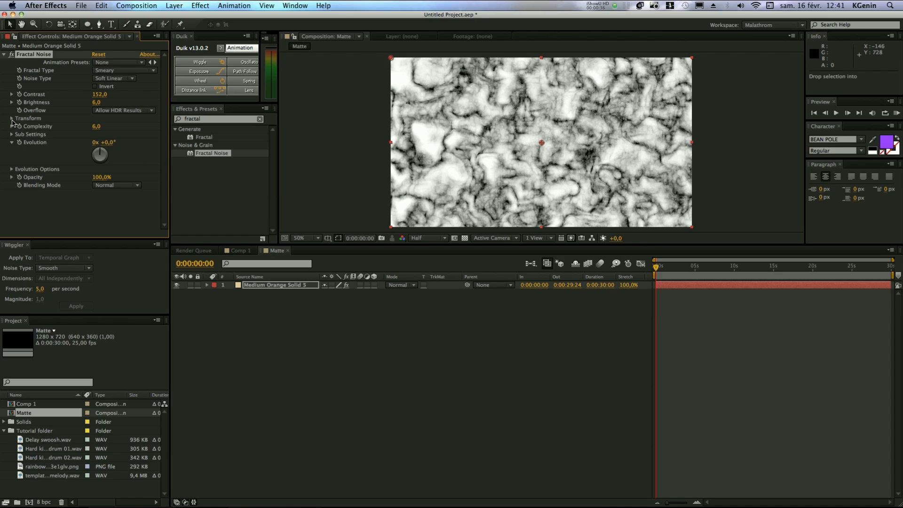
click(12, 119)
drag(100, 142, 113, 143)
mouse_move(96, 102)
mouse_down()
mouse_move(80, 102)
mouse_move(89, 102)
mouse_up()
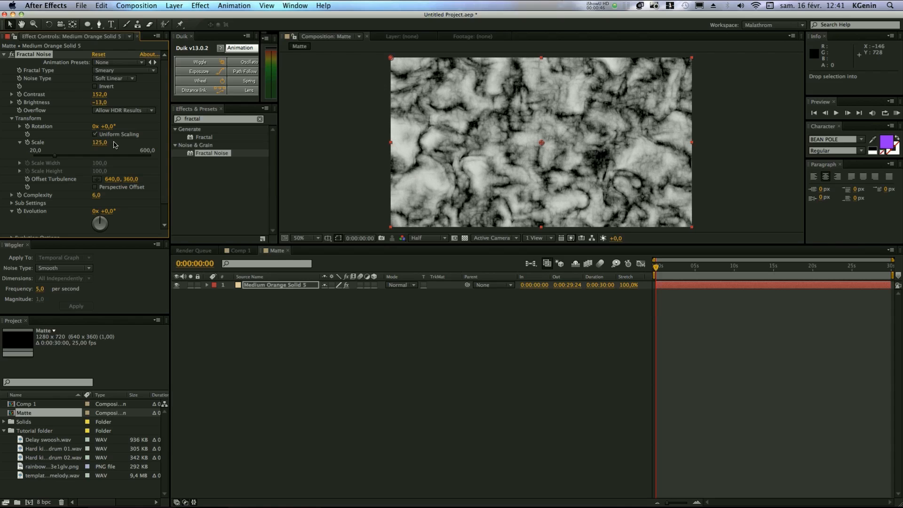
Step: Add the expression time*80 to the Evolution property of Fractal Noise
scroll(118, 154, down, 2)
mouse_move(657, 269)
mouse_down()
mouse_move(701, 268)
mouse_move(653, 270)
mouse_up()
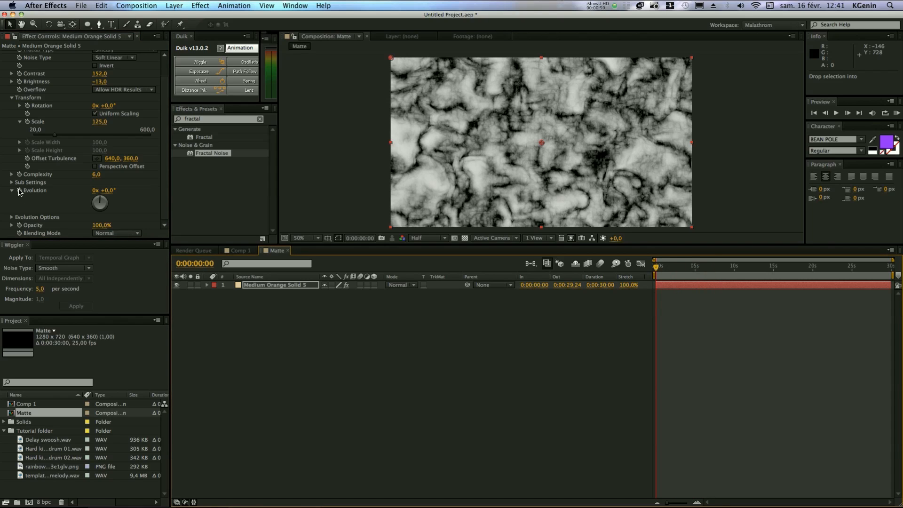
key(alt)
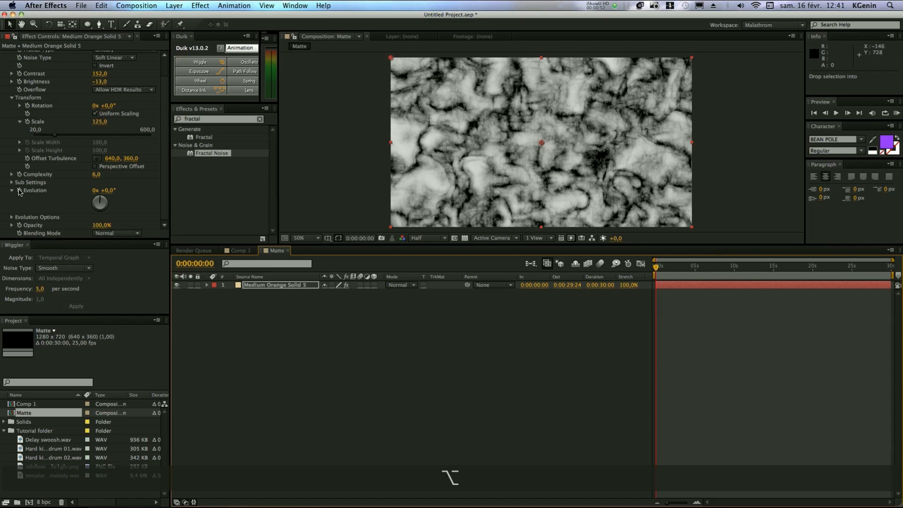
alt+click(19, 191)
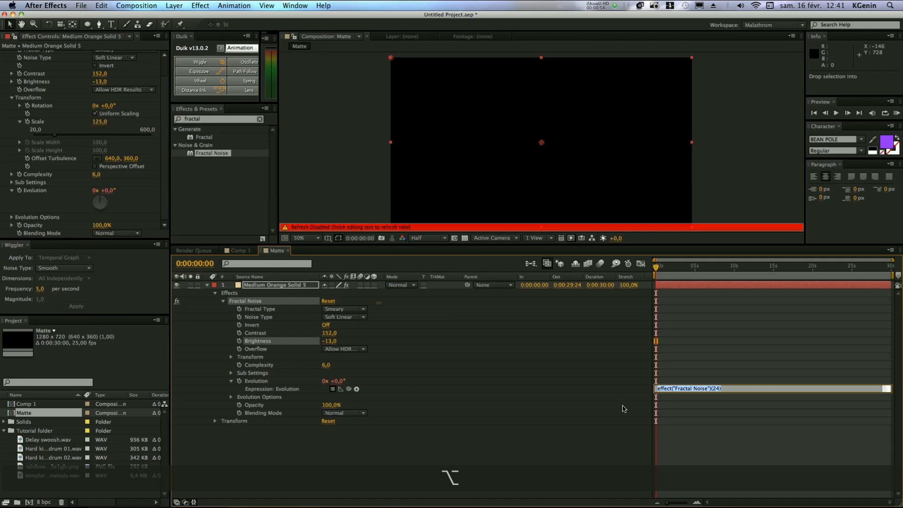
text(tim)
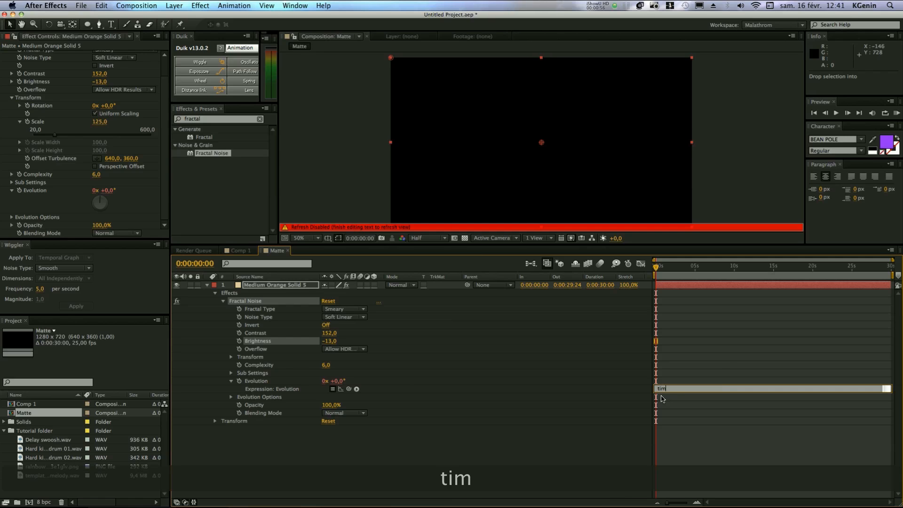
text(e*80)
click(706, 357)
Step: Play back the start of the Matte composition to check the evolving noise
key(space)
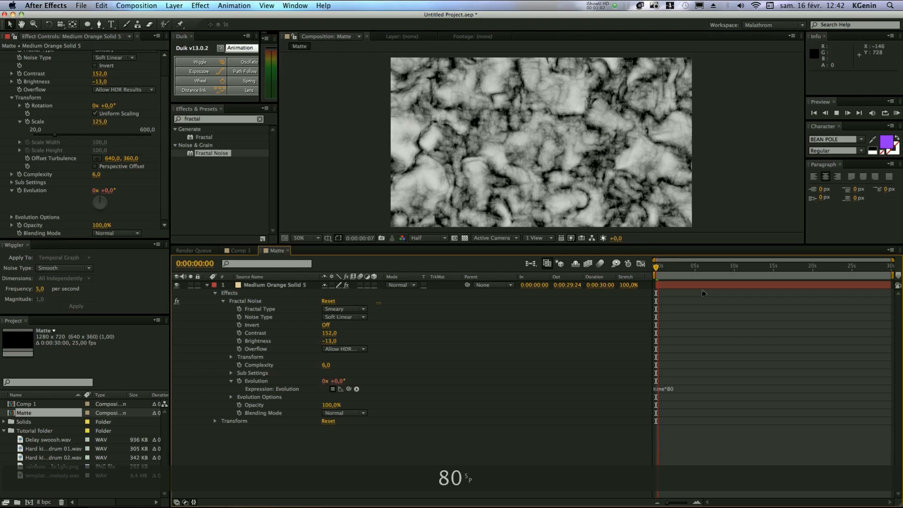
key(space)
key(space)
mouse_move(666, 268)
mouse_down()
mouse_move(642, 269)
mouse_move(670, 269)
mouse_up()
key(space)
key(space)
key(space)
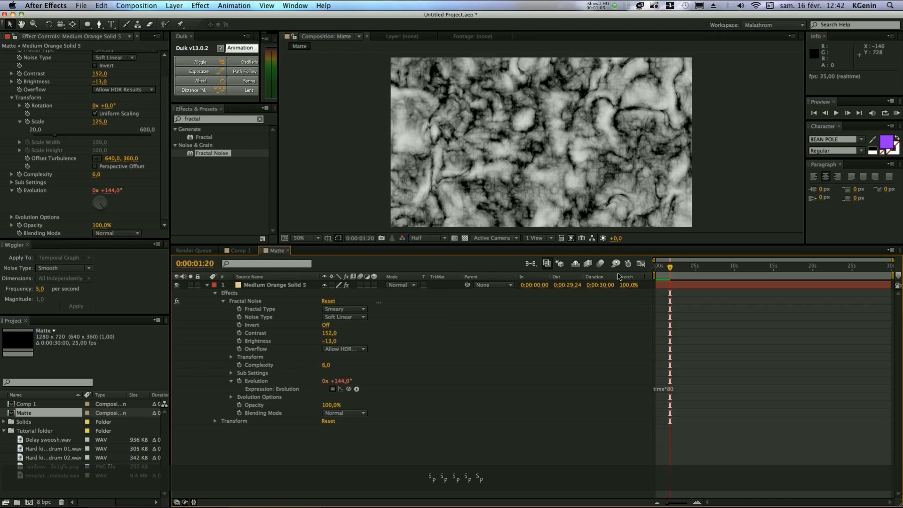
Step: Collapse the noise layer's properties and add a black 1280 x 720 solid above it
click(207, 285)
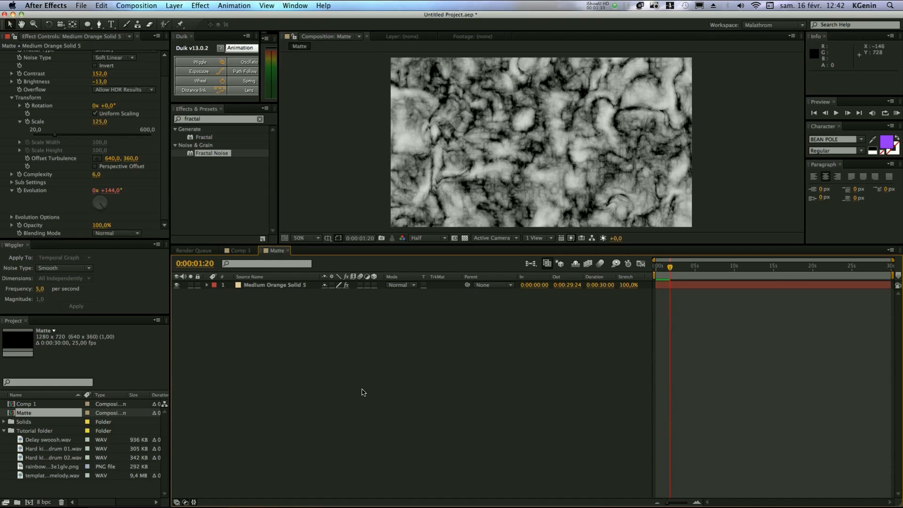
key(super+y)
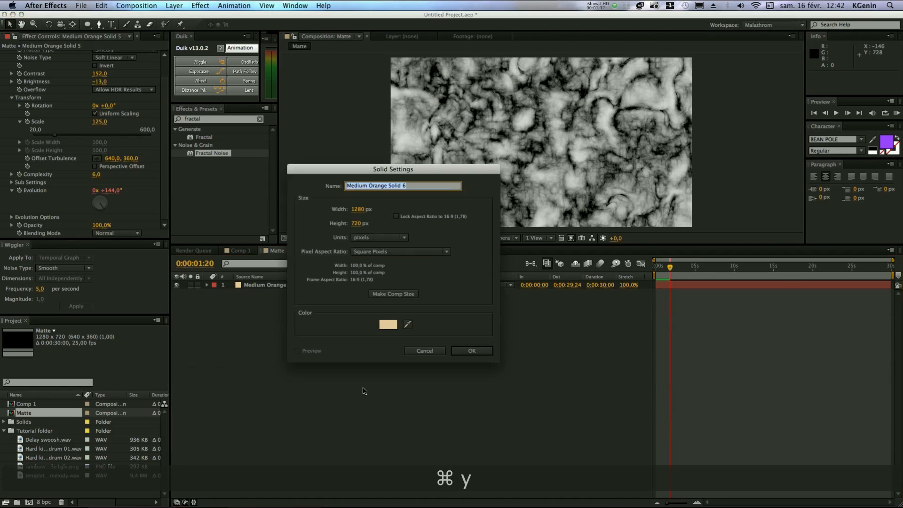
click(387, 324)
drag(326, 294, 318, 455)
key(Return)
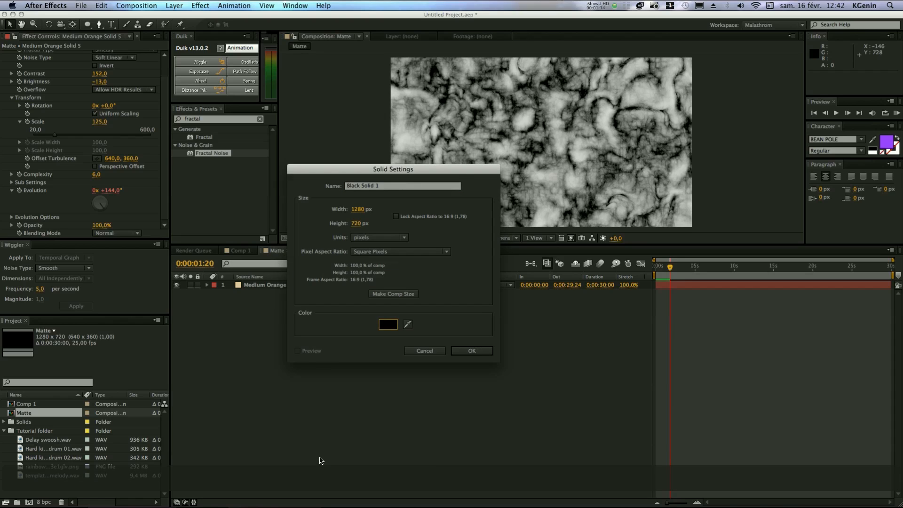
key(Return)
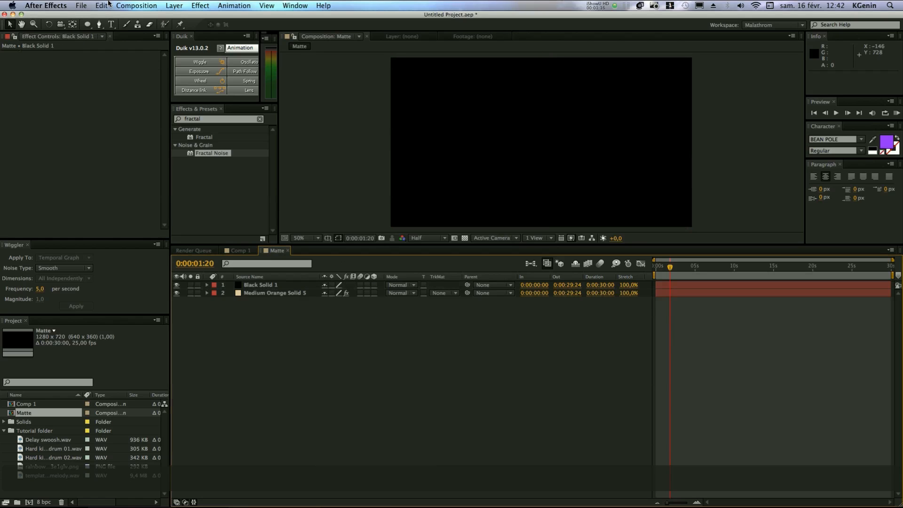
Step: Create a composition-sized ellipse shape layer above the black solid and fill it with white FFFFFF
click(88, 24)
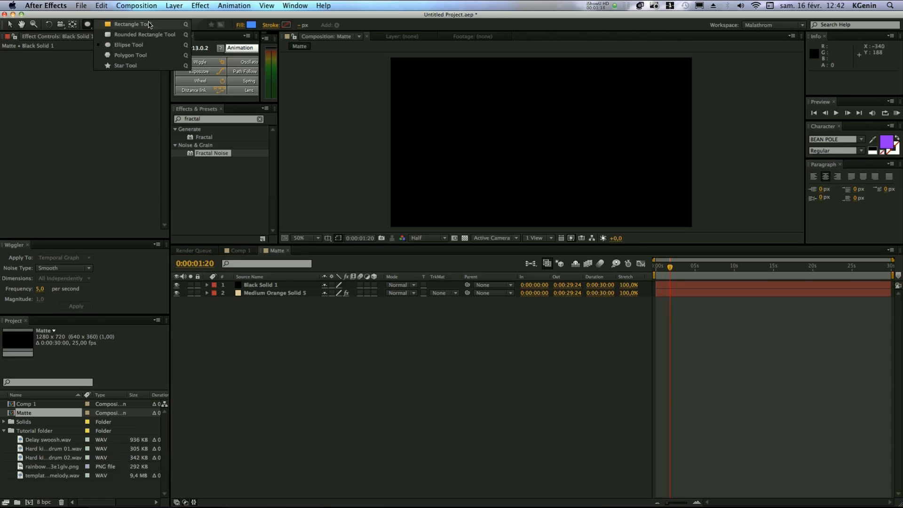
double_click(87, 24)
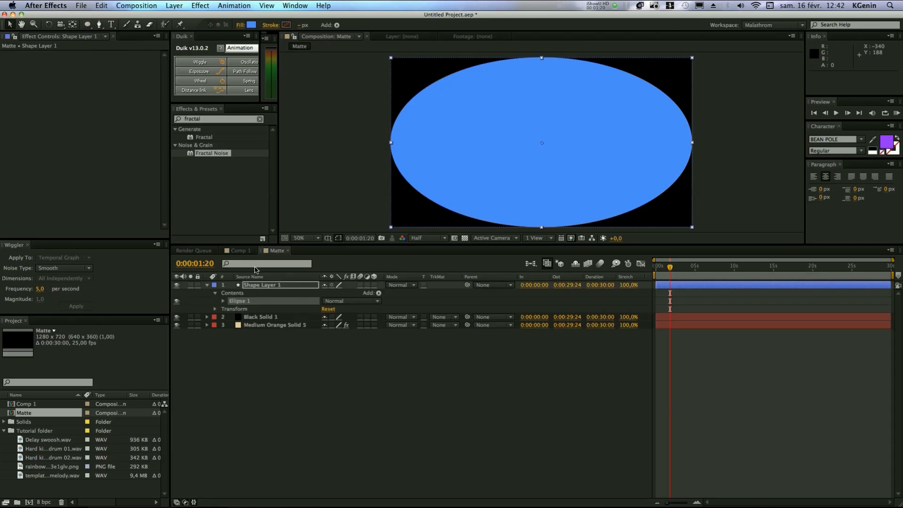
click(250, 24)
drag(284, 317, 239, 270)
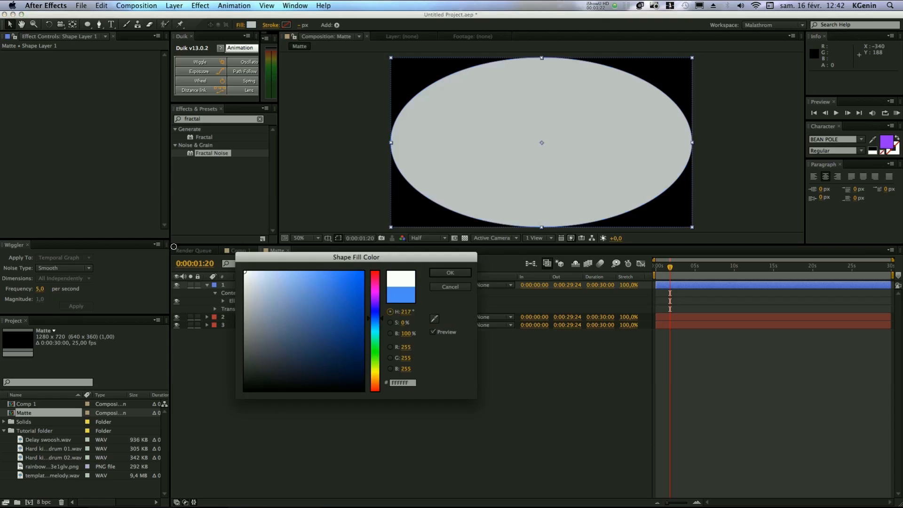
key(Return)
Step: Make the ellipse a circle by setting its Ellipse Path size to 397 x 397
click(223, 301)
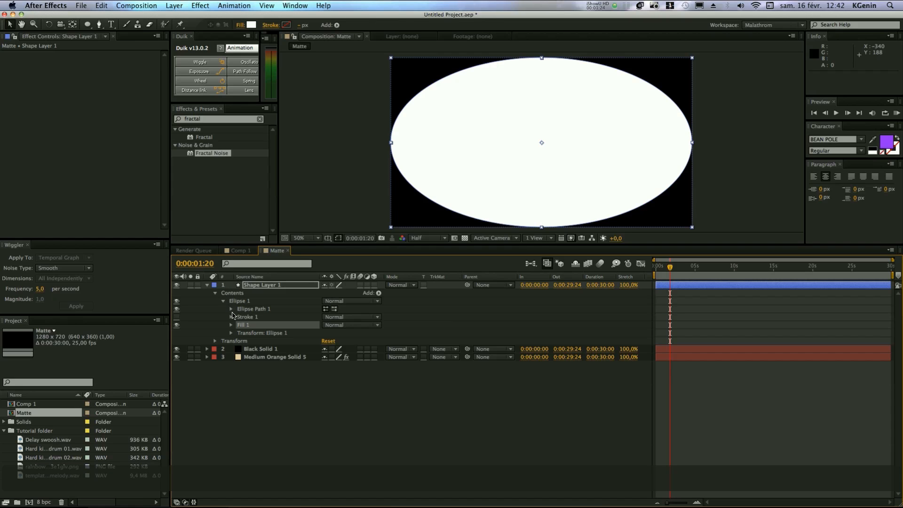
click(231, 309)
click(333, 317)
text(720)
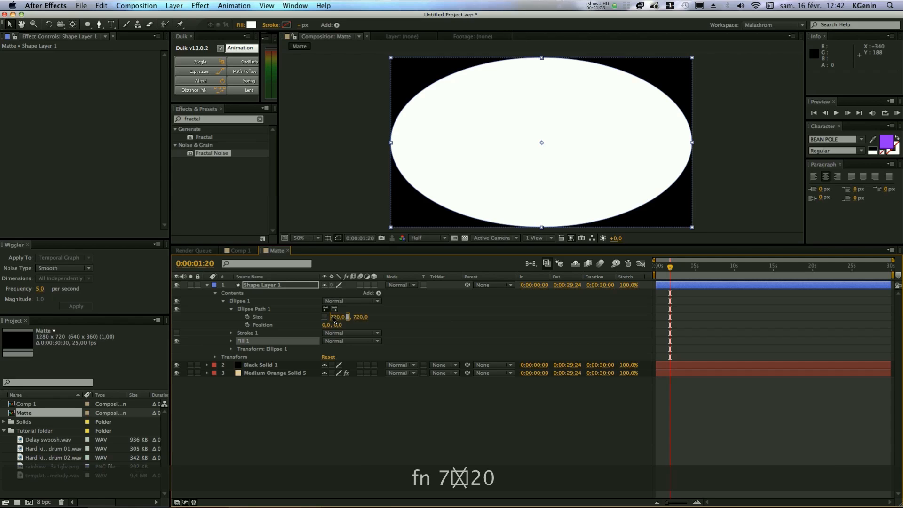
key(Return)
drag(354, 317, 102, 318)
drag(345, 322, 291, 300)
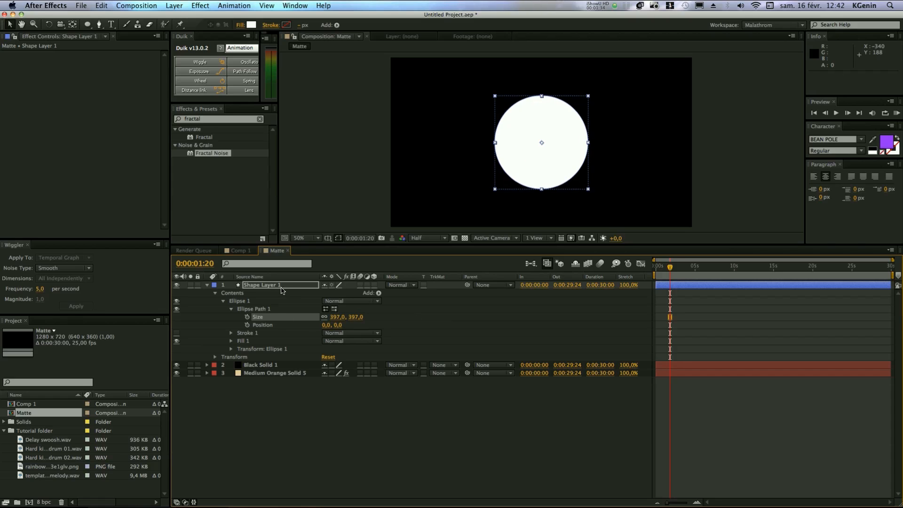
Step: Add a Scale keyframe of 0% to the circle's shape layer at 0:00:00:00
click(281, 288)
key(z)
key(s)
drag(678, 271, 655, 271)
click(231, 292)
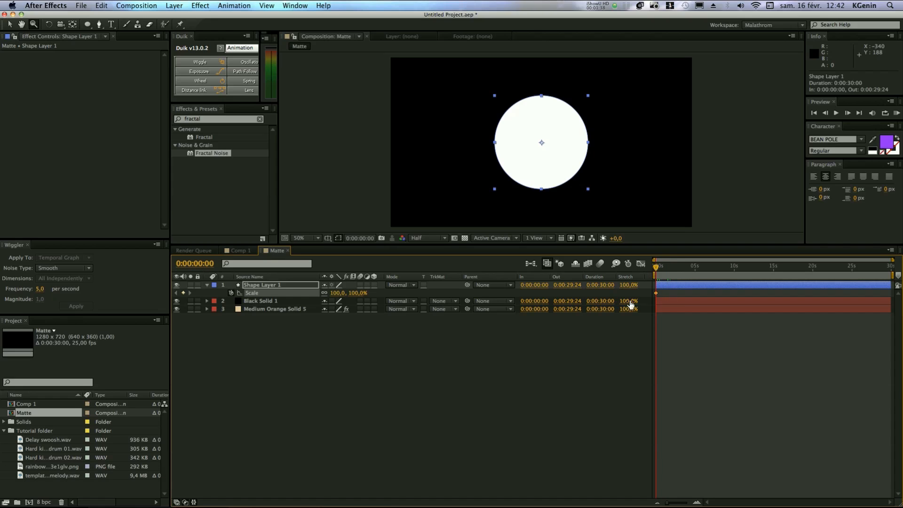
click(338, 293)
text(0)
key(Return)
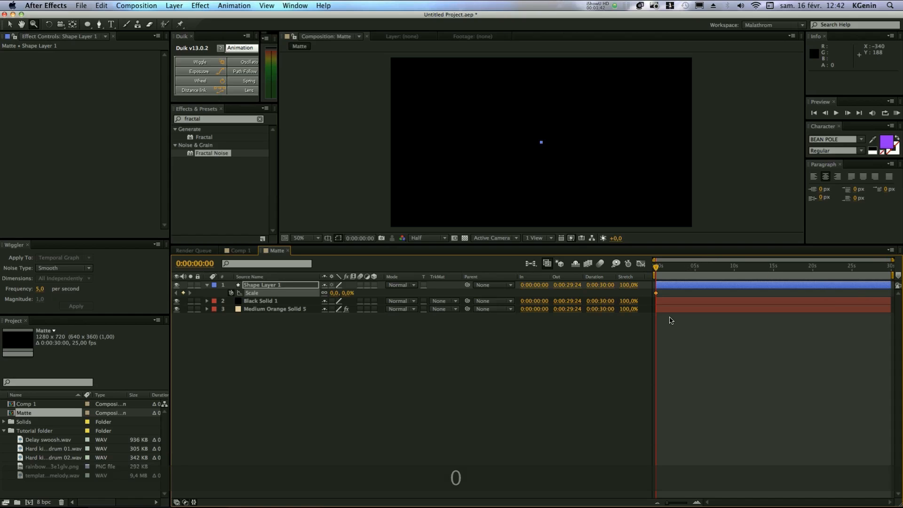
Step: Keyframe the circle's scale at 223% at 0:00:00:24 and play back the growth
drag(667, 503, 683, 503)
mouse_move(692, 267)
mouse_down()
mouse_move(681, 269)
mouse_move(690, 268)
mouse_up()
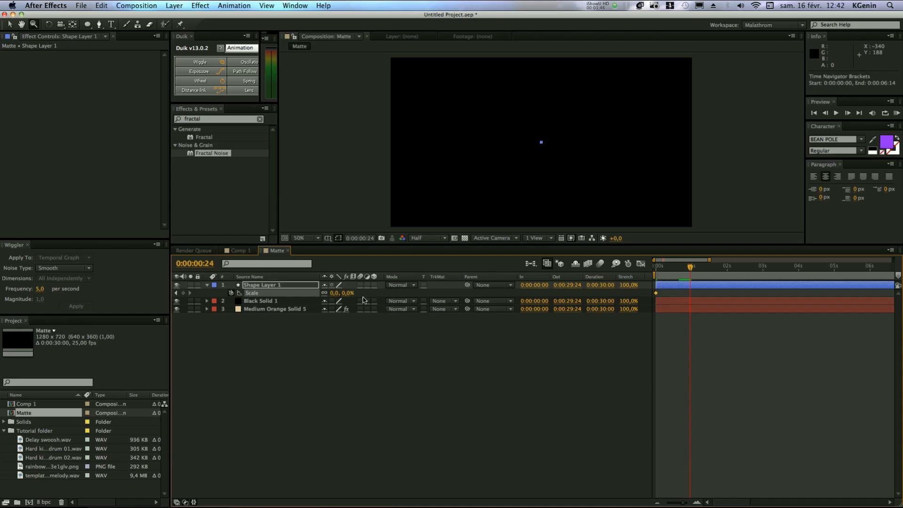
drag(348, 293, 453, 291)
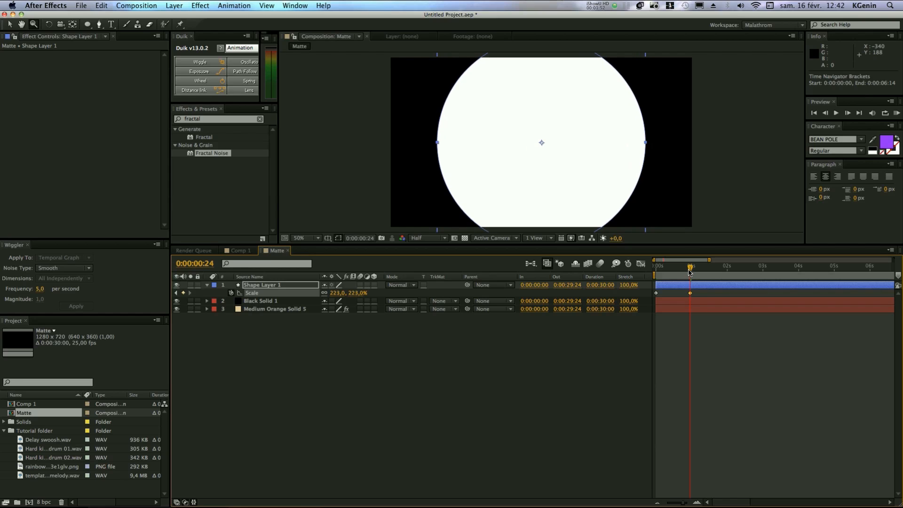
key(space)
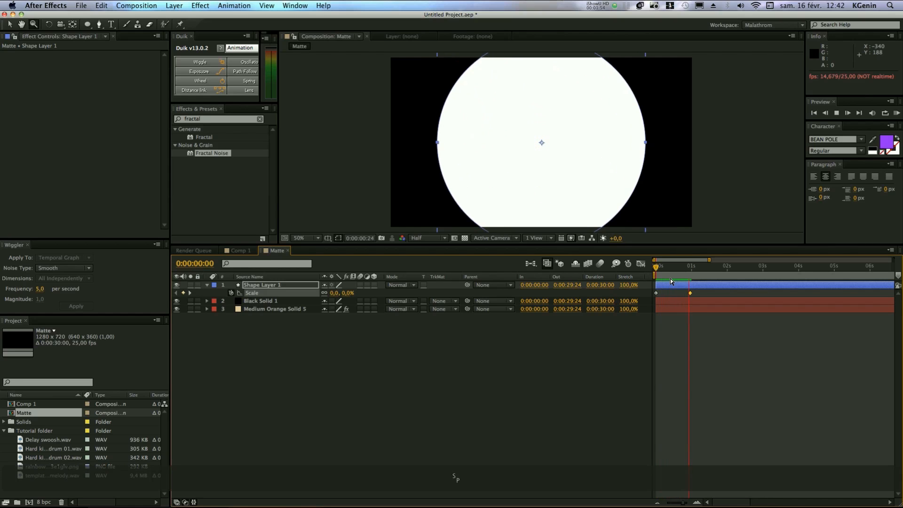
click(656, 293)
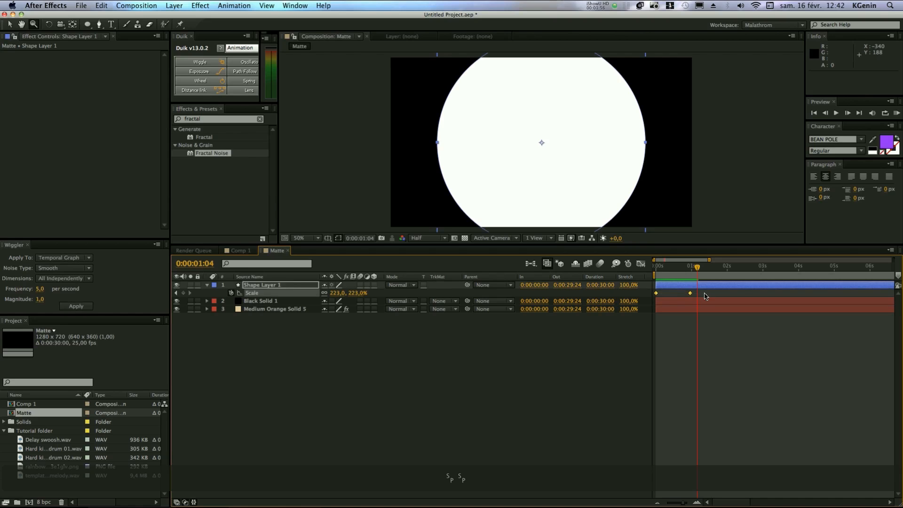
Step: Apply Easy Ease to the circle's second Scale keyframe and lengthen its incoming curve handle back to the start for a strong slowdown
right_click(691, 293)
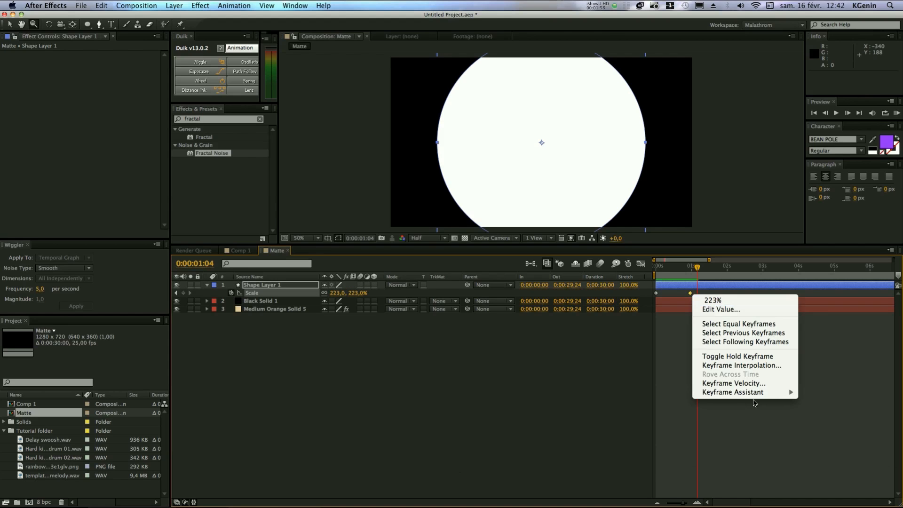
mouse_move(757, 396)
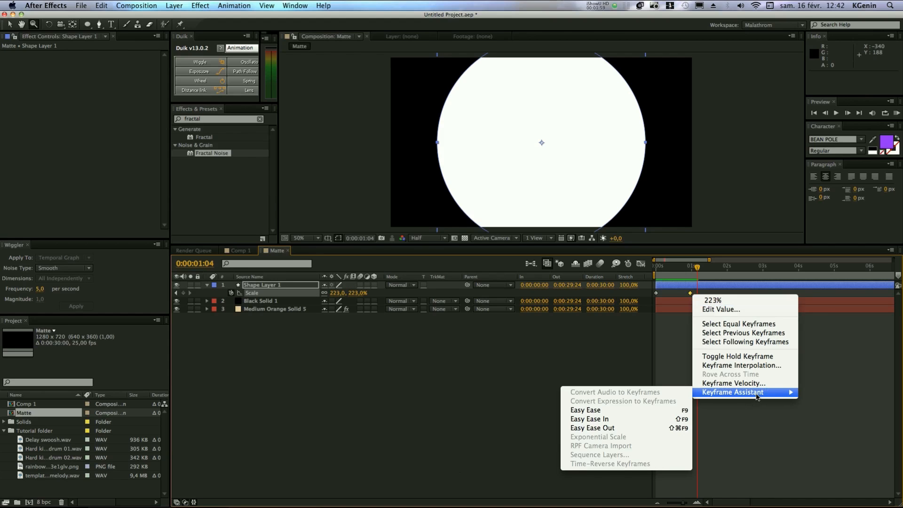
click(634, 407)
click(690, 267)
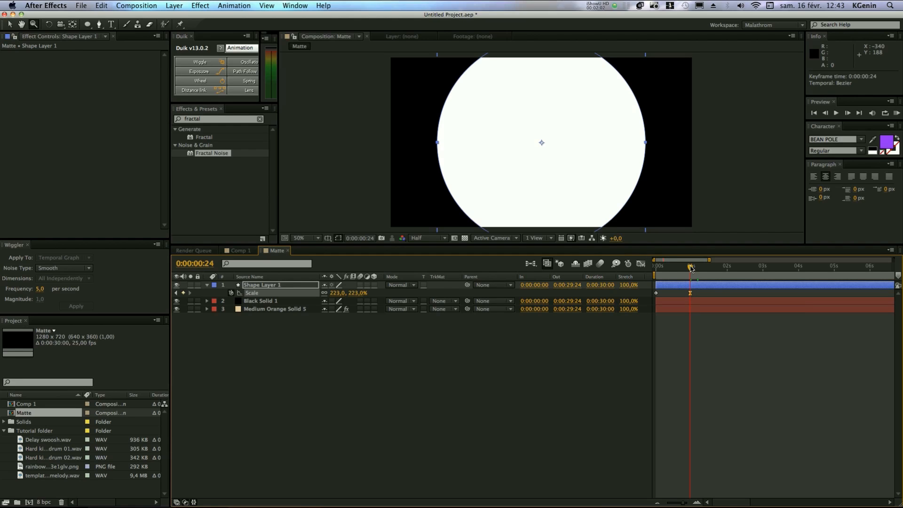
click(645, 265)
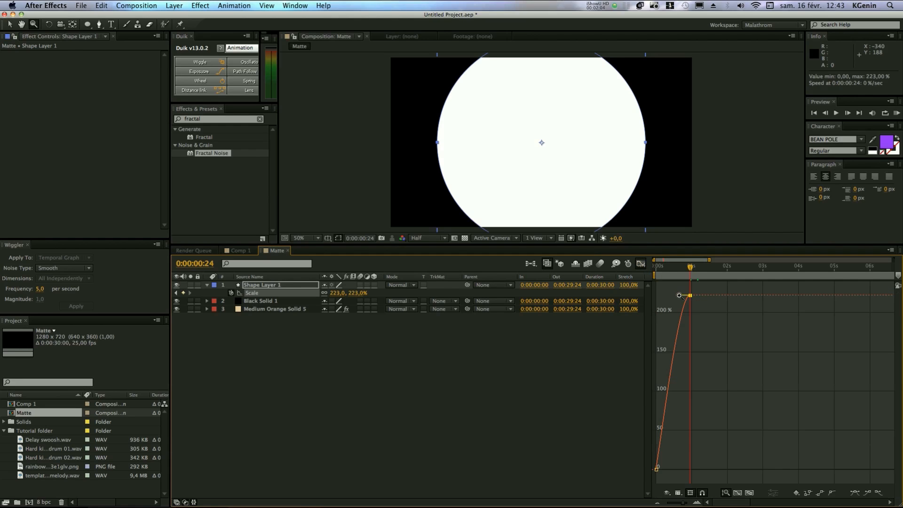
key(v)
drag(679, 296, 658, 296)
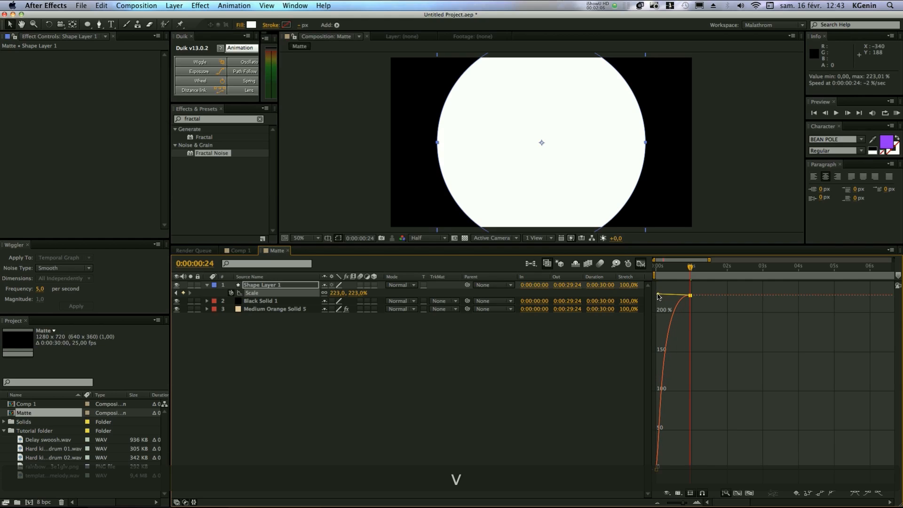
click(642, 265)
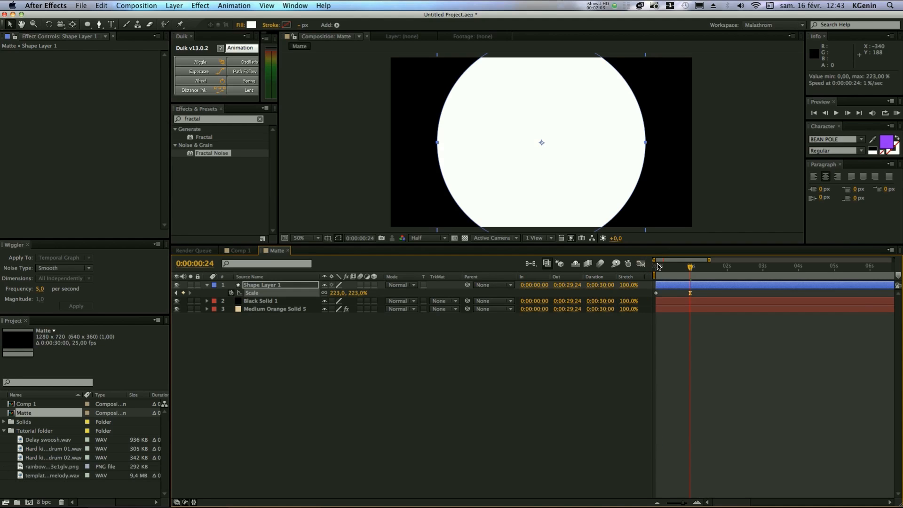
Step: Extend the work area to just past 2 seconds, move the second Scale keyframe to about 1.5 seconds and preview the growth
key(KP_0)
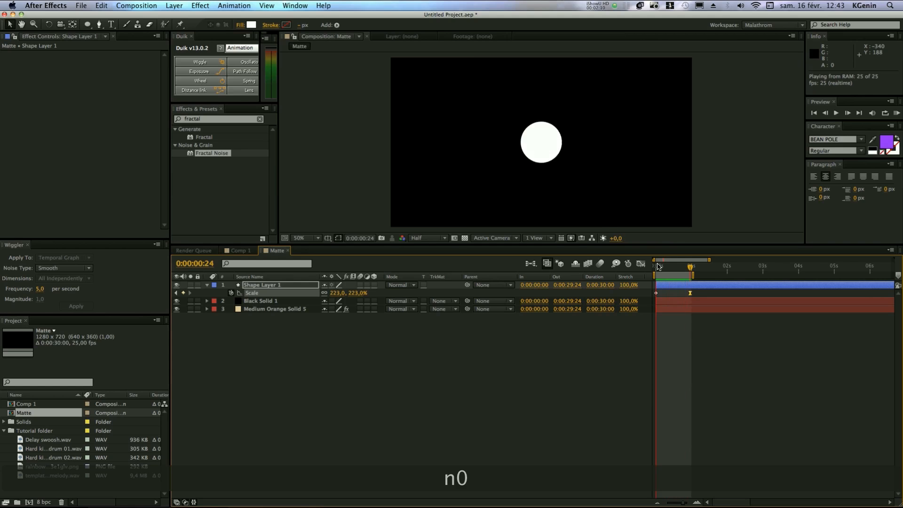
key(space)
drag(693, 275, 709, 294)
key(KP_0)
key(KP_0)
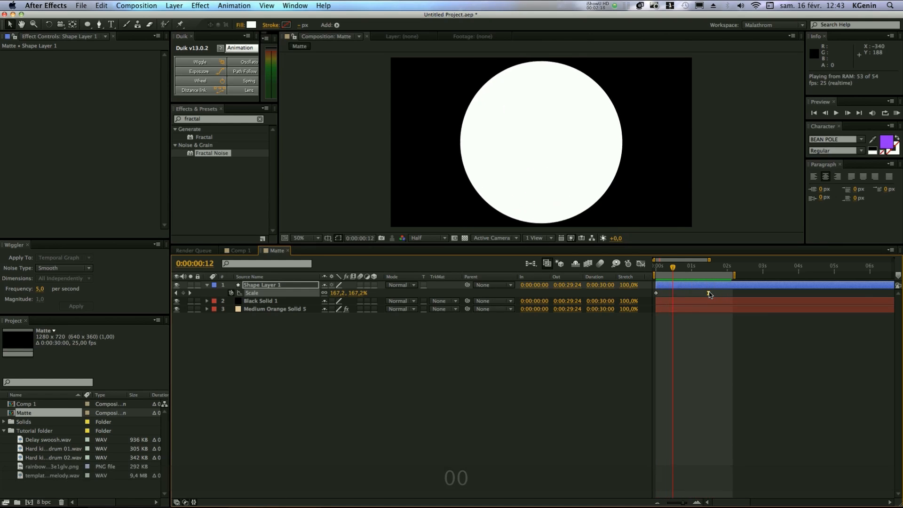
key(space)
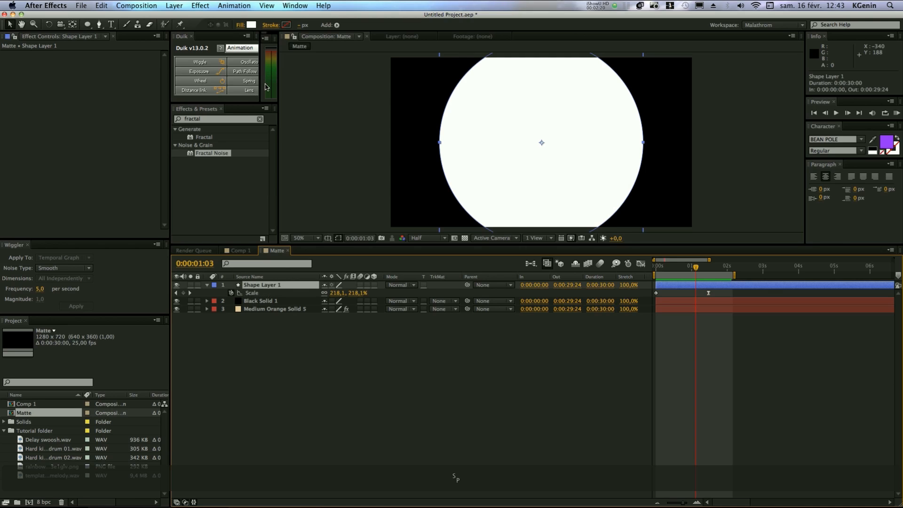
Step: Apply CC Radial Fast Blur to the circle's shape layer with an amount of 80
click(259, 119)
text(blur)
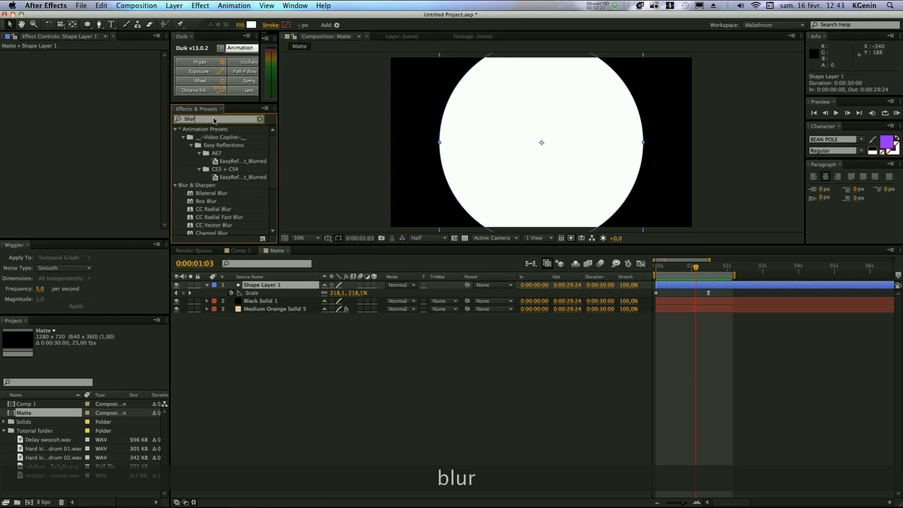
scroll(238, 211, down, 2)
drag(238, 192, 70, 136)
mouse_move(99, 79)
mouse_down()
mouse_move(123, 78)
mouse_move(109, 79)
mouse_up()
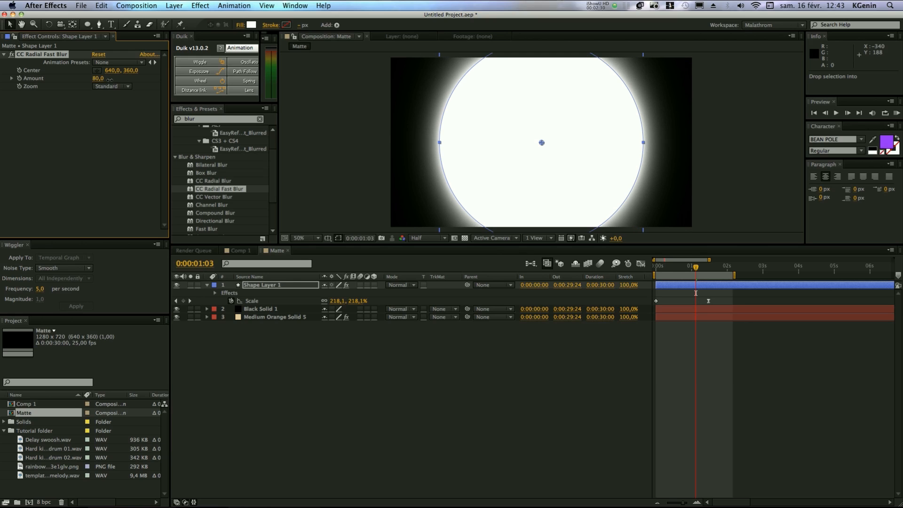
Step: Play back the blurred circle's growth from the start of the Matte composition
mouse_move(660, 267)
mouse_down()
mouse_move(674, 268)
mouse_move(658, 269)
mouse_up()
key(space)
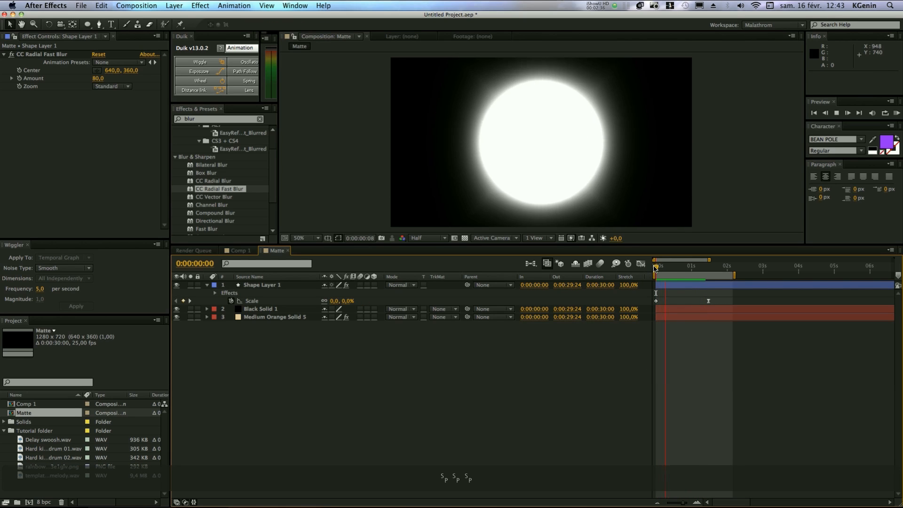
click(660, 268)
drag(660, 269, 656, 268)
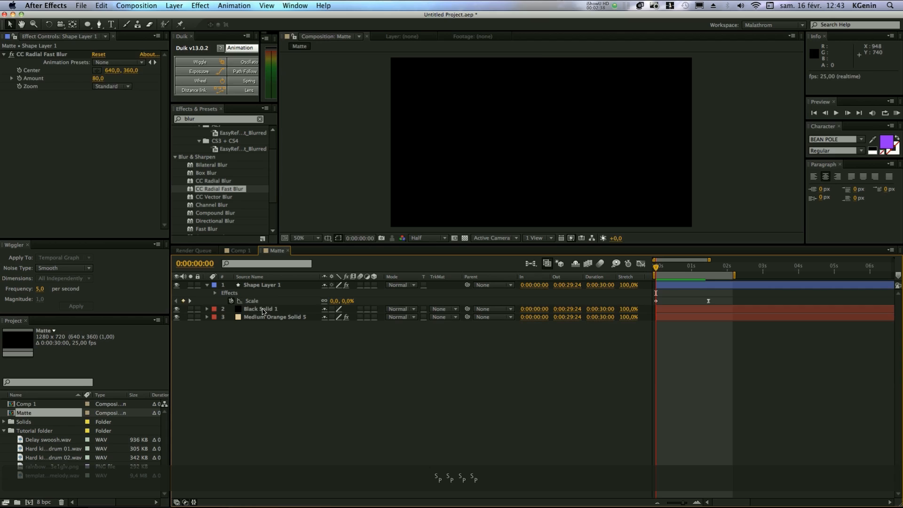
Step: Pre-compose the circle's shape layer and the black solid as Pre-comp 1, moving all attributes into the new composition
click(262, 310)
shift+click(272, 285)
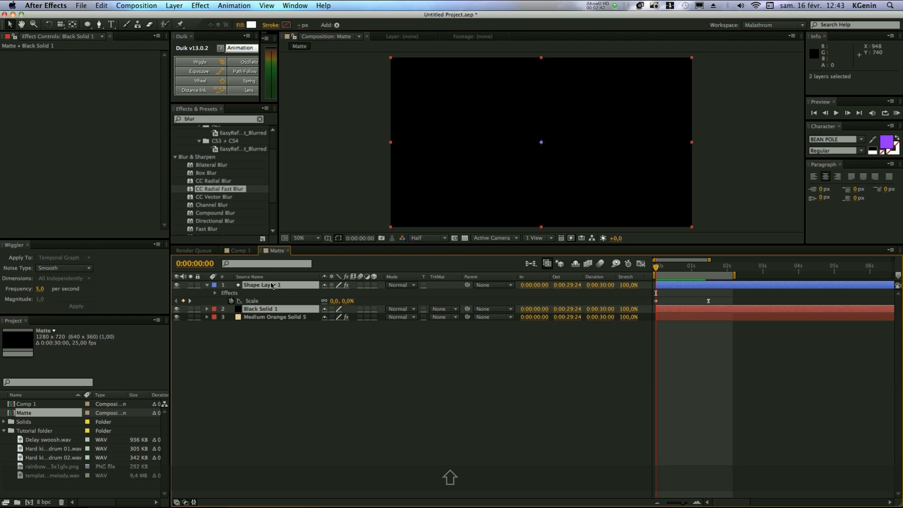
key(shift+super+c)
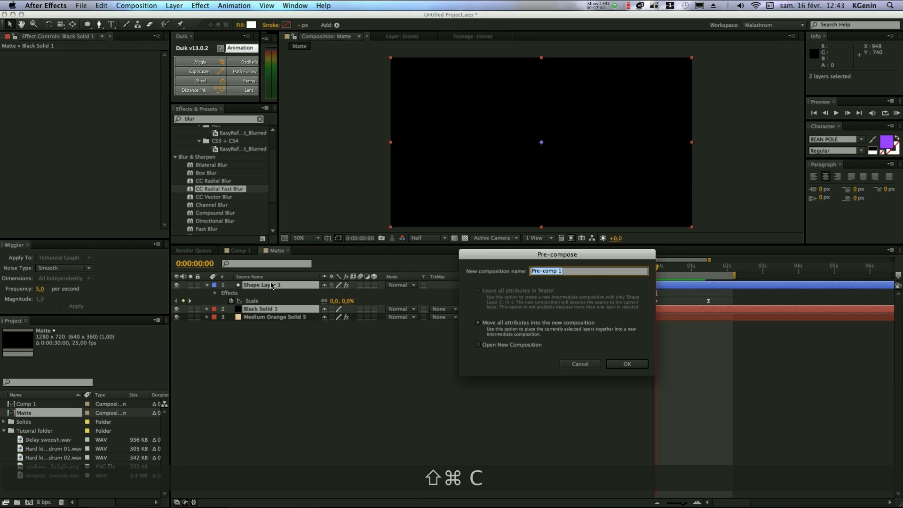
drag(553, 250, 520, 249)
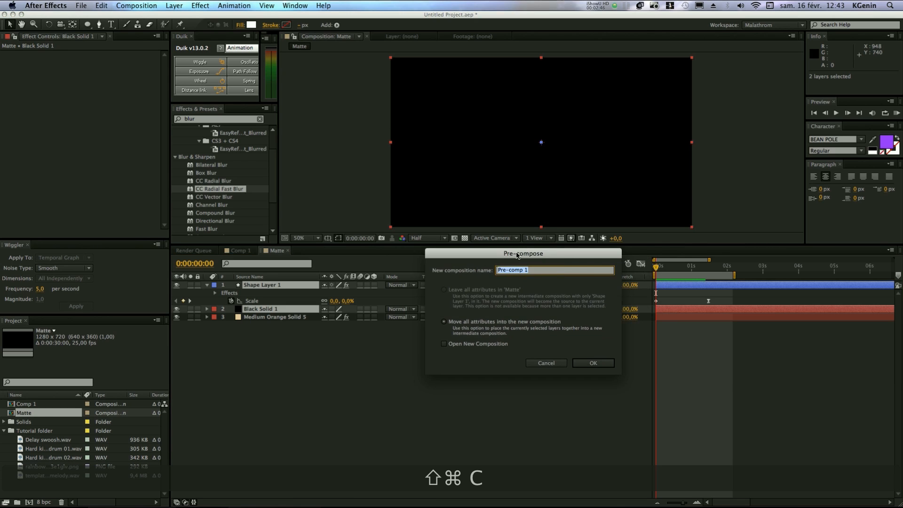
key(Return)
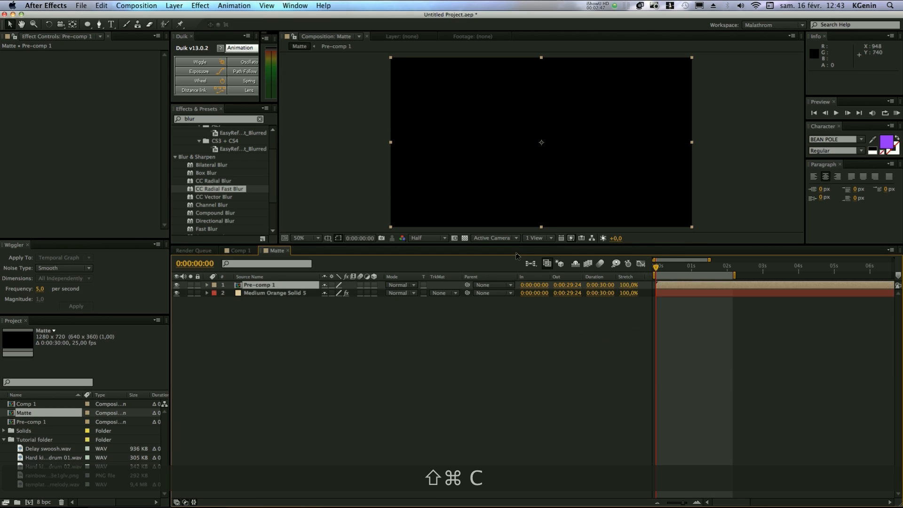
Step: Set the blending mode of Pre-comp 1 to Linear Light and preview the noise-edged reveal
click(407, 286)
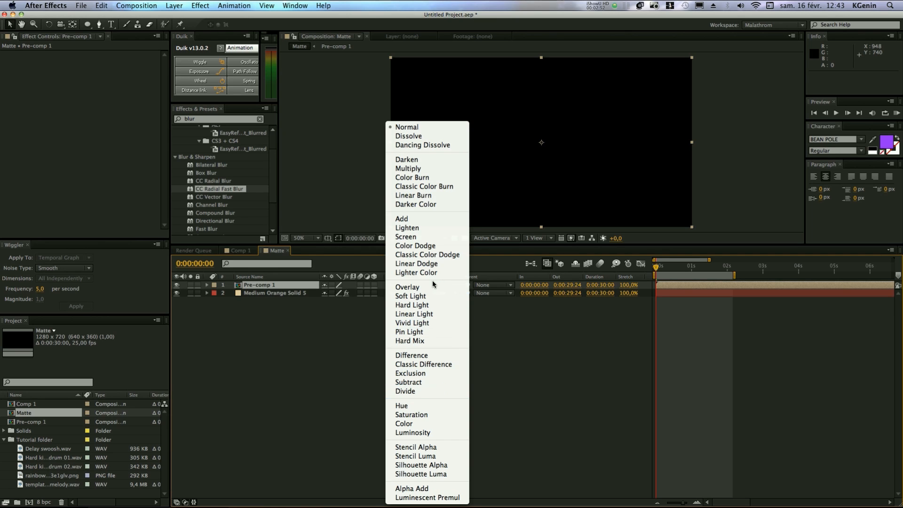
click(431, 315)
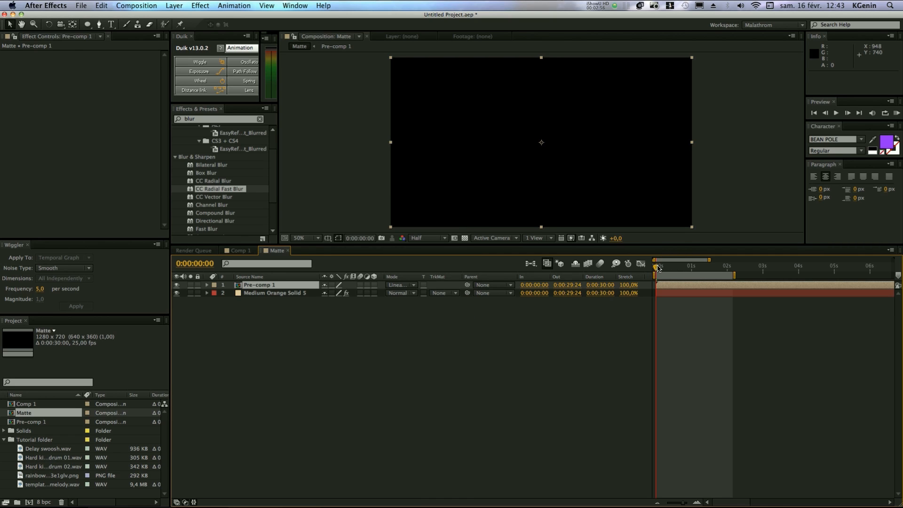
key(KP_2)
key(KP_0)
click(629, 398)
key(KP_0)
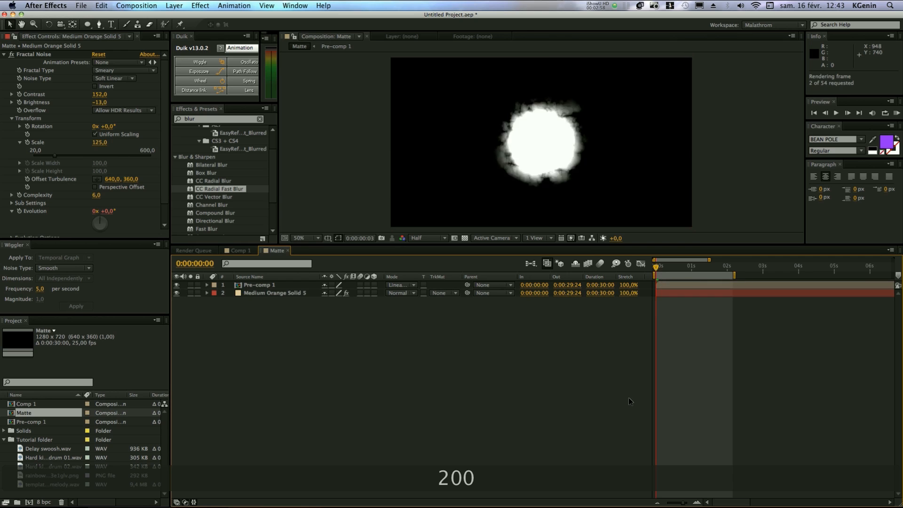
key(KP_0)
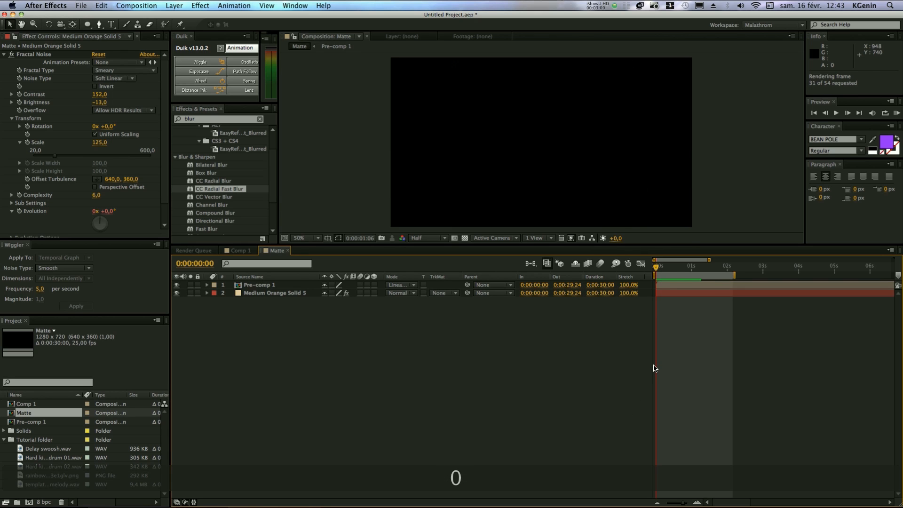
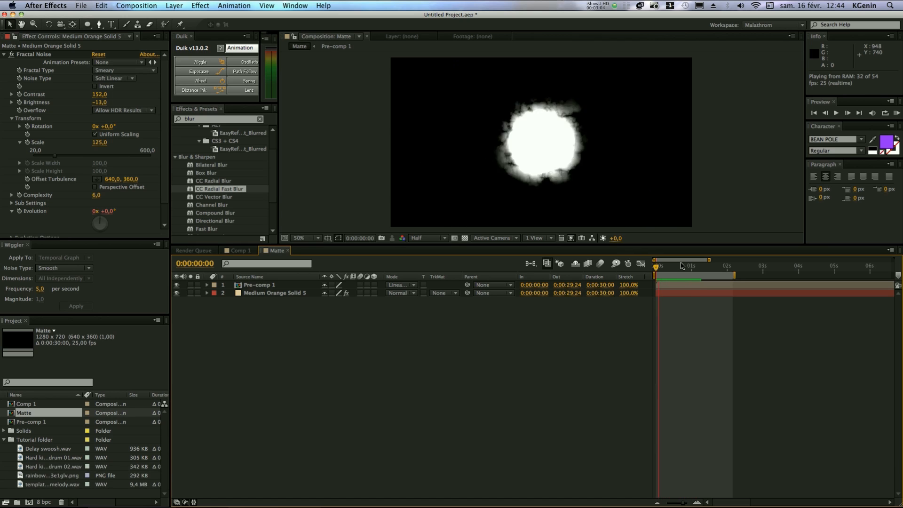
key(space)
drag(682, 269, 641, 273)
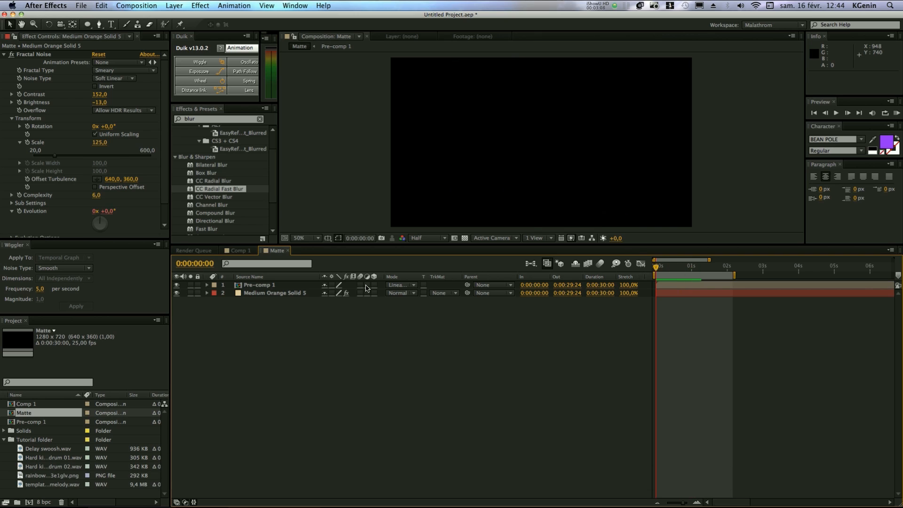
Step: Create a new composition named Main comp with a duration of 10 seconds
click(29, 502)
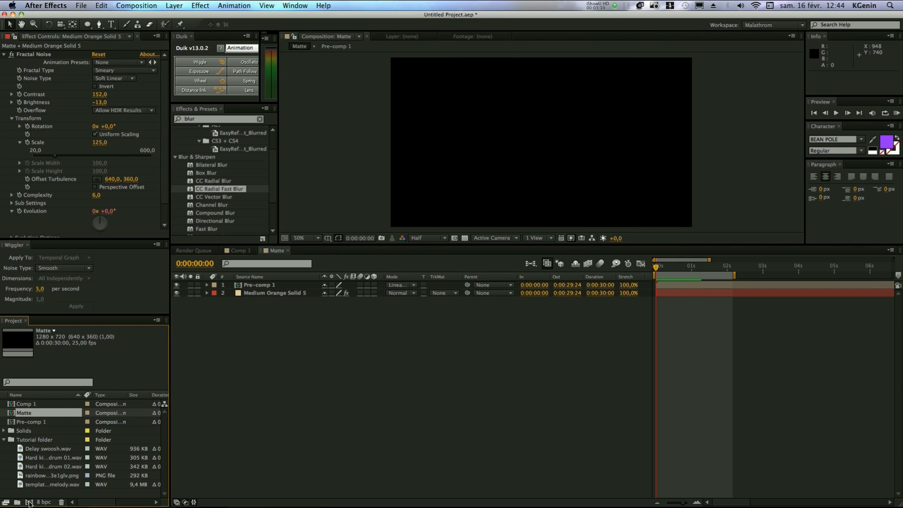
text(Main comp)
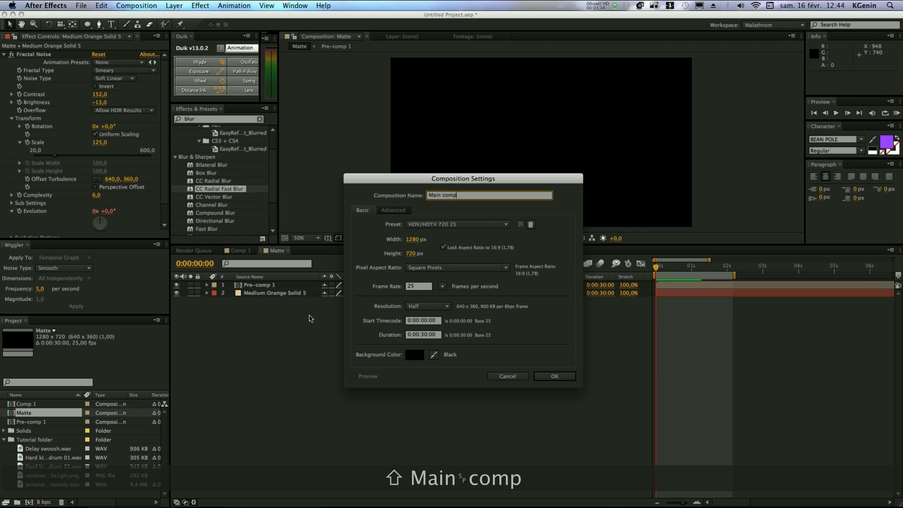
click(426, 336)
double_click(422, 336)
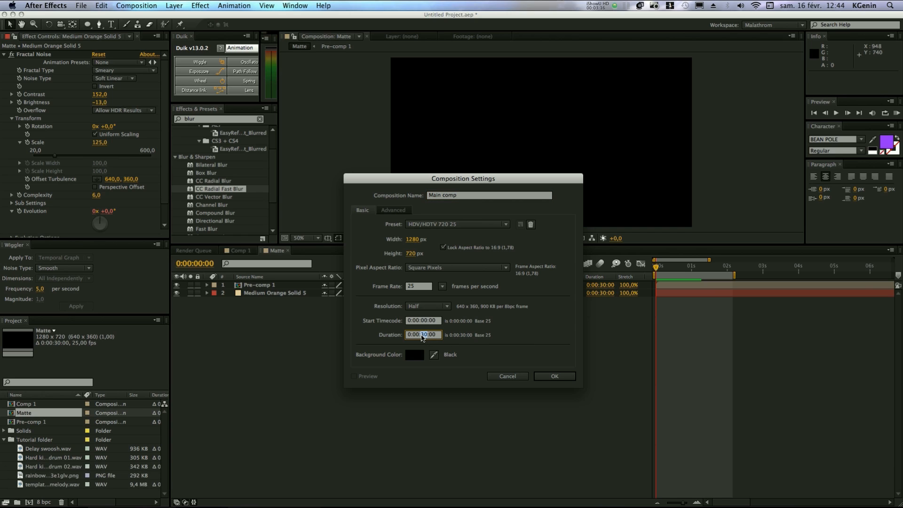
text(10)
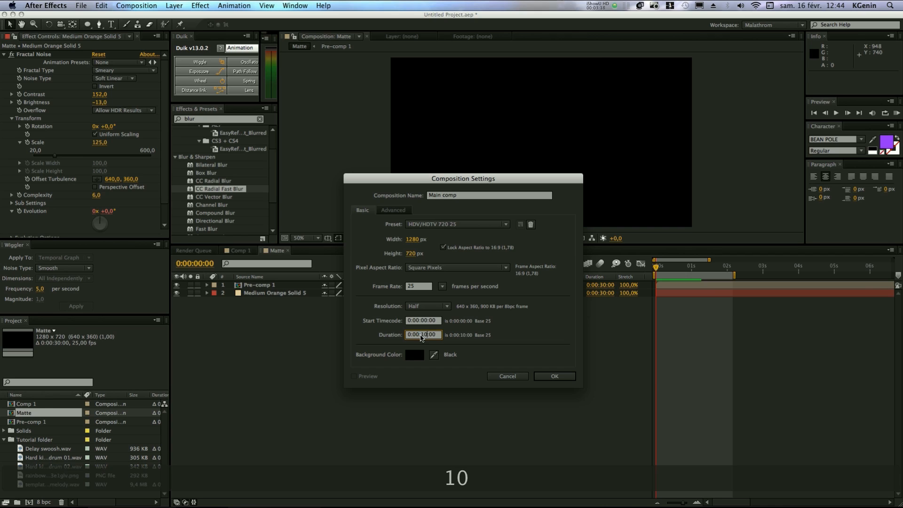
key(Return)
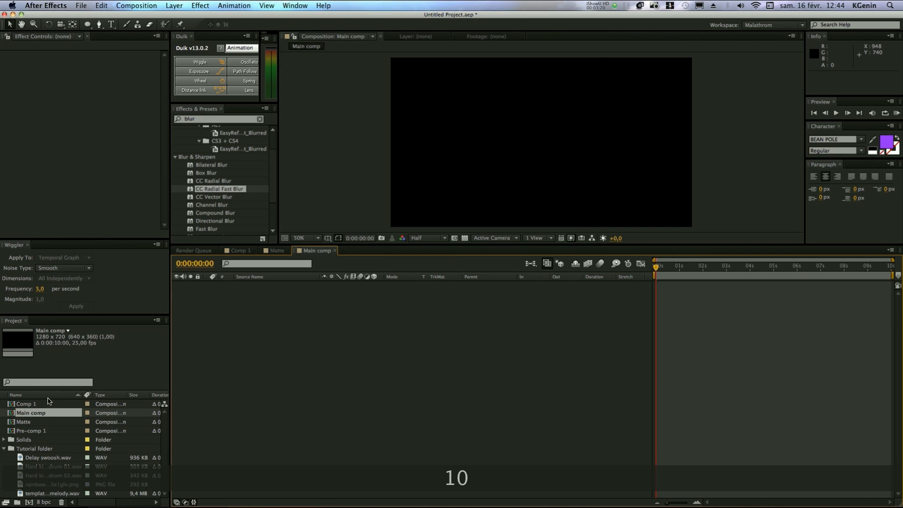
Step: Add Comp 1 to Main comp with Matte above it, and shift the Matte layer to start at 0:00:02:15
click(241, 251)
click(304, 250)
drag(31, 407, 394, 339)
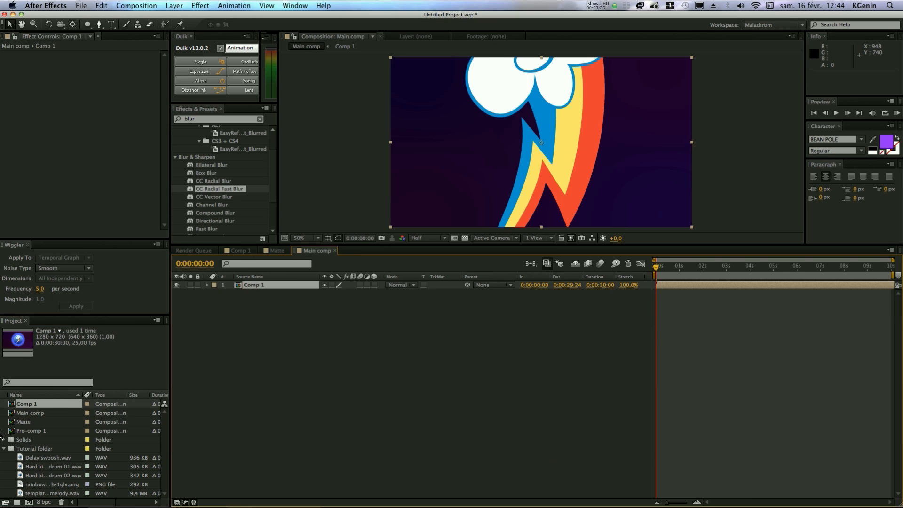
drag(24, 427, 306, 284)
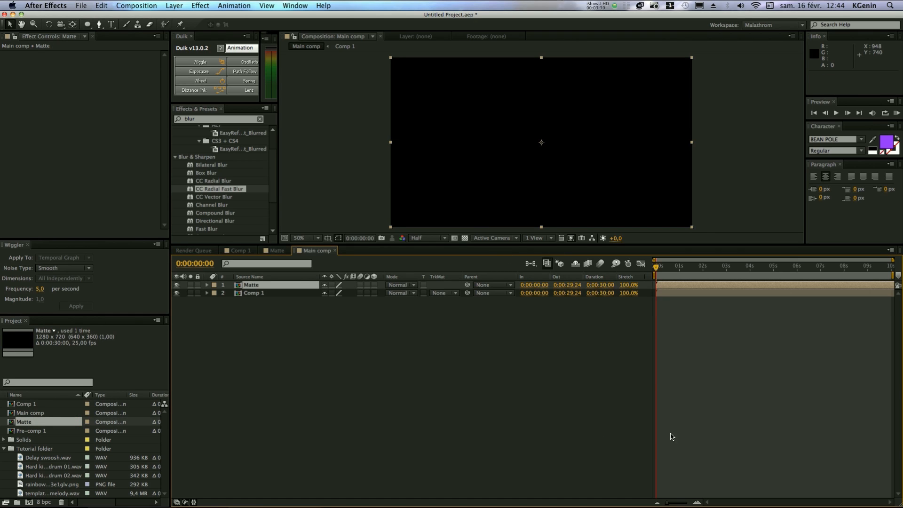
drag(669, 288, 727, 268)
drag(725, 279, 722, 282)
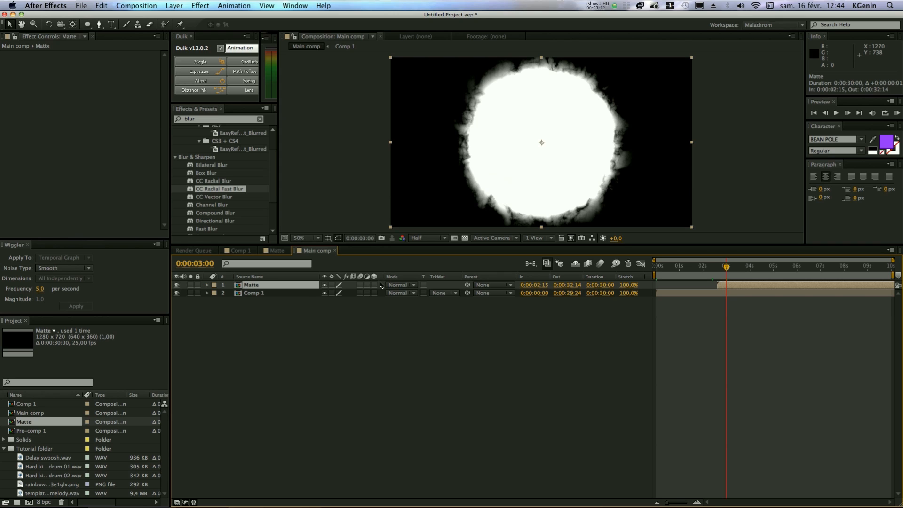
Step: Try Matte as Comp 1's luma matte, and switch the track matte to Luma Inverted
click(315, 296)
click(438, 293)
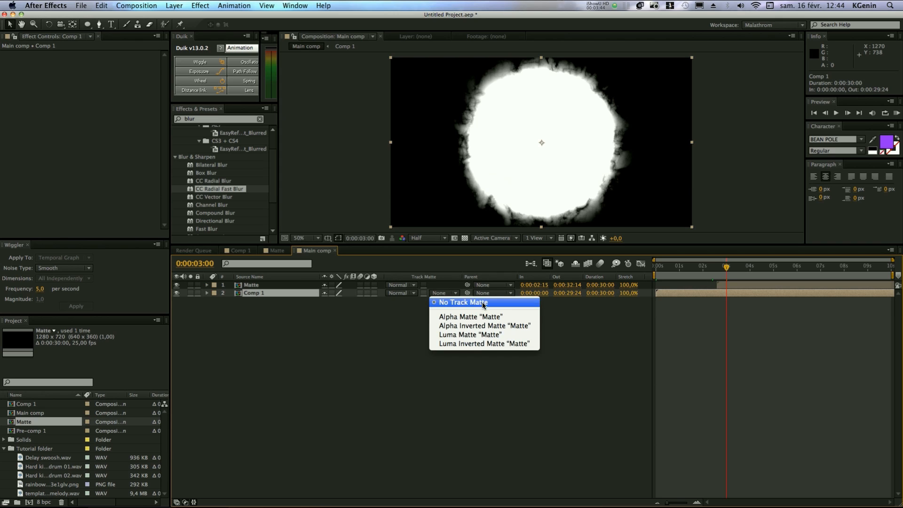
click(469, 335)
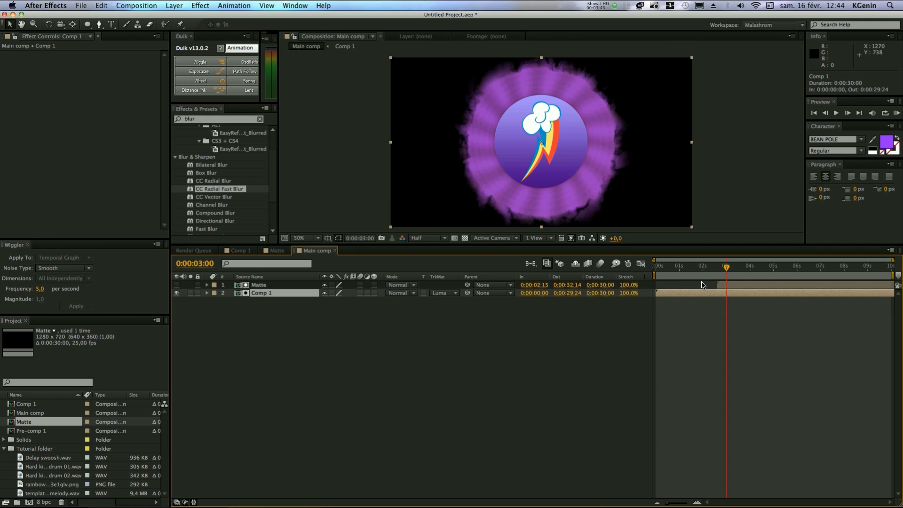
click(726, 286)
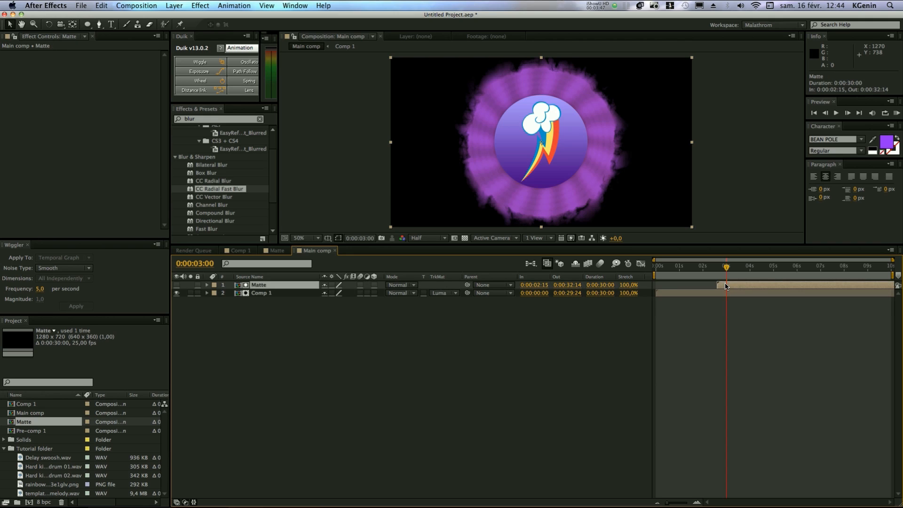
click(441, 293)
click(483, 345)
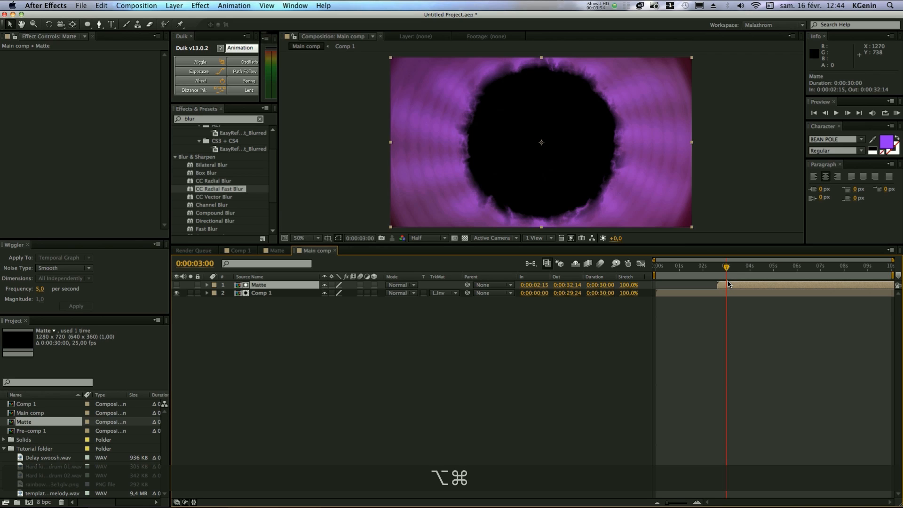
Step: Enable time remapping on the Matte layer, extend its start to 0:00:00:00, and preview the reveal up to 0:00:03:10
key(alt+super+t)
drag(717, 285, 656, 285)
click(658, 269)
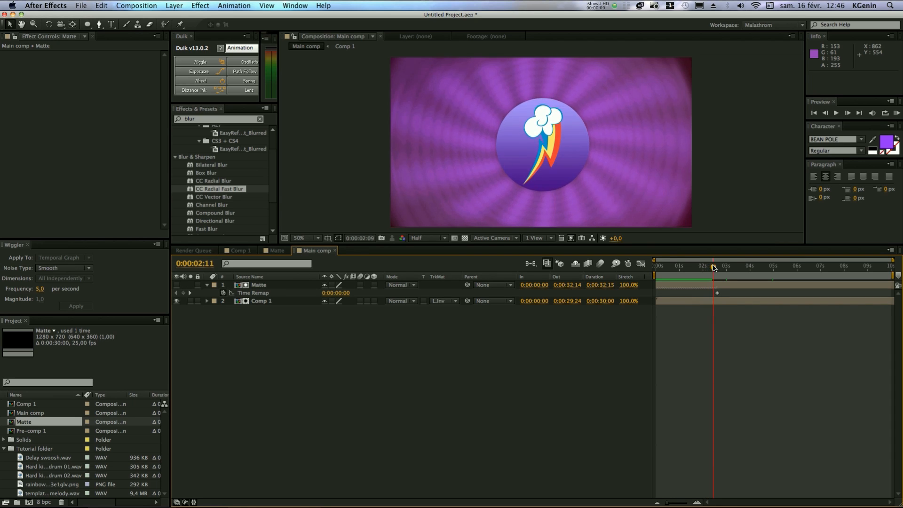
drag(717, 267, 736, 268)
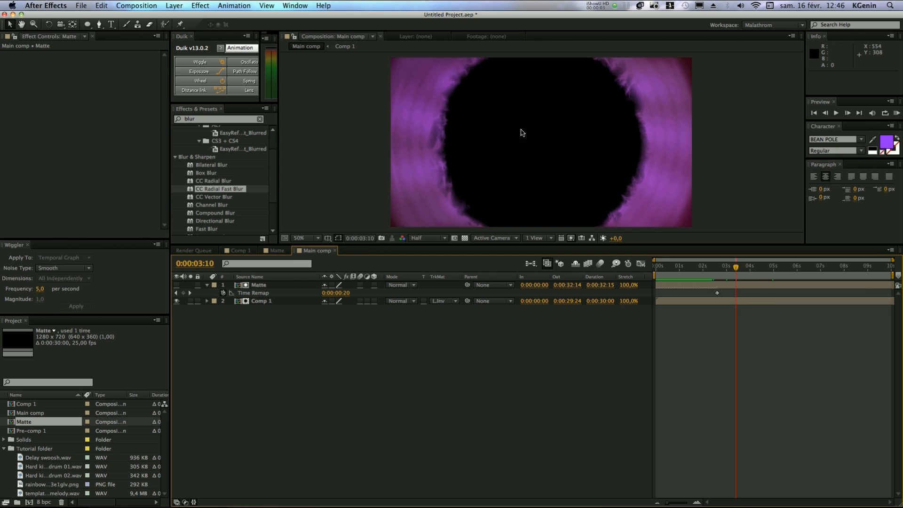
Step: Add a text layer reading "Dashie" and place it in the middle of the black hole
click(111, 24)
click(463, 155)
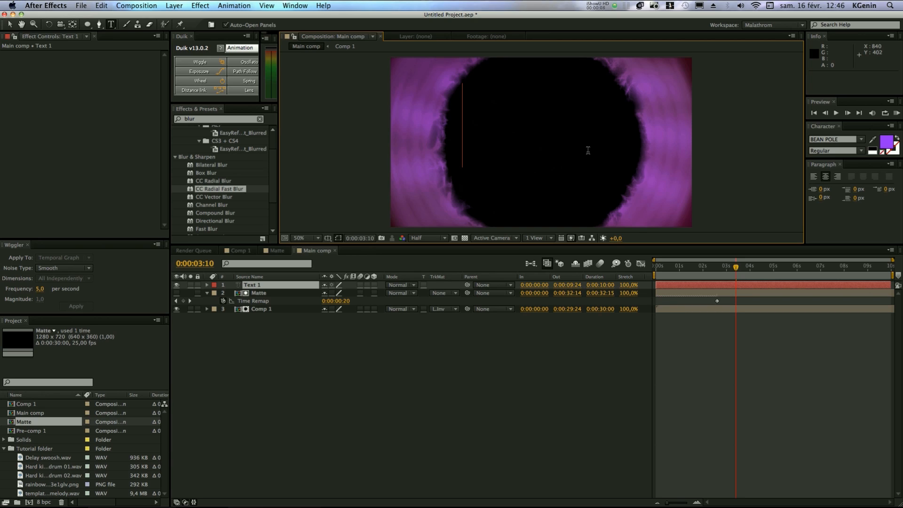
key(shift)
text(Sahi?)
key(BackSpace)
key(BackSpace)
key(BackSpace)
key(BackSpace)
text(Dashie)
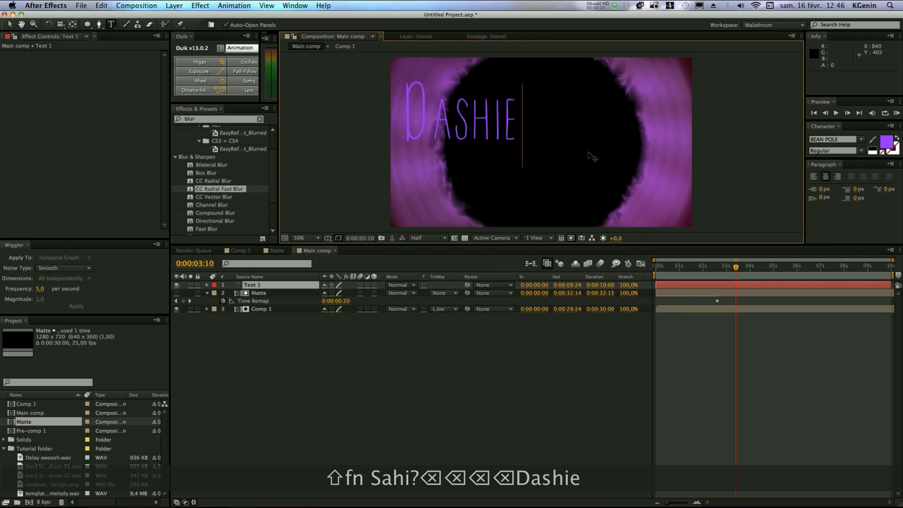
click(10, 24)
drag(463, 110, 541, 138)
Step: Recolour the Dashie text blue and nudge it to position 644, 516
click(886, 142)
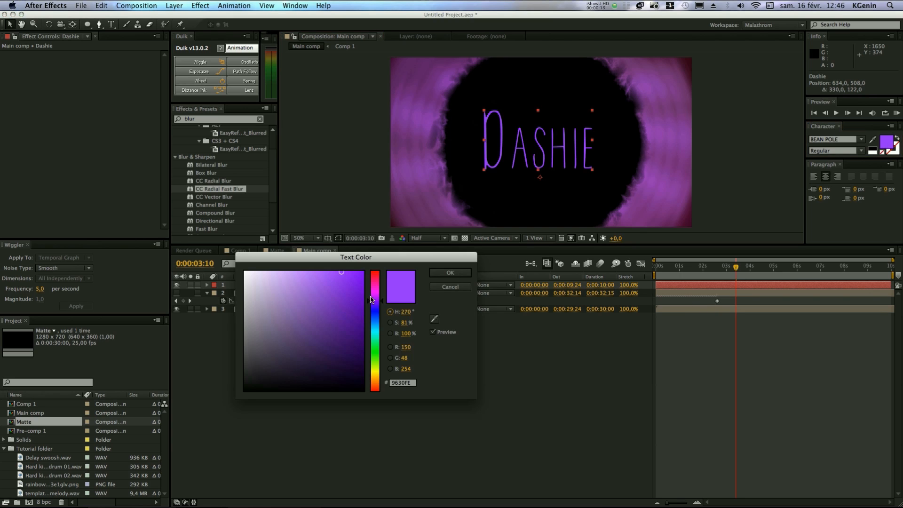
drag(374, 306, 374, 311)
drag(336, 288, 335, 268)
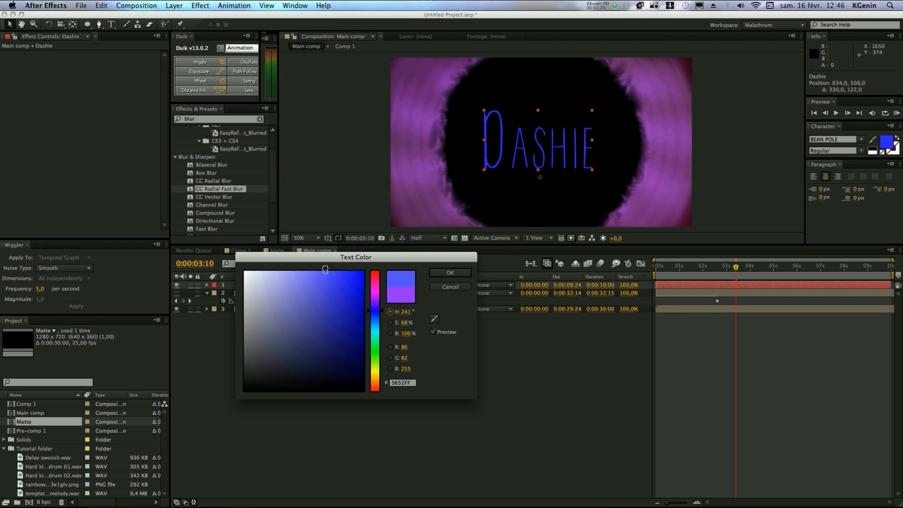
click(457, 275)
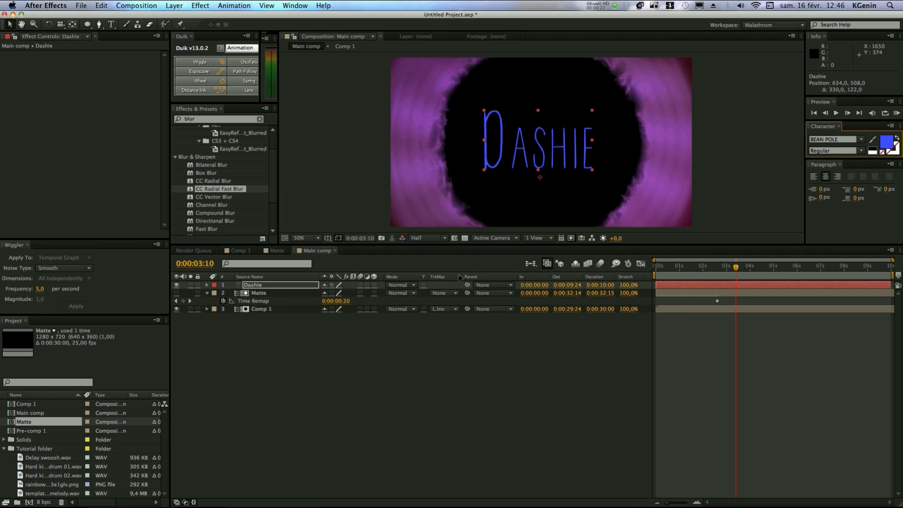
drag(556, 147, 558, 149)
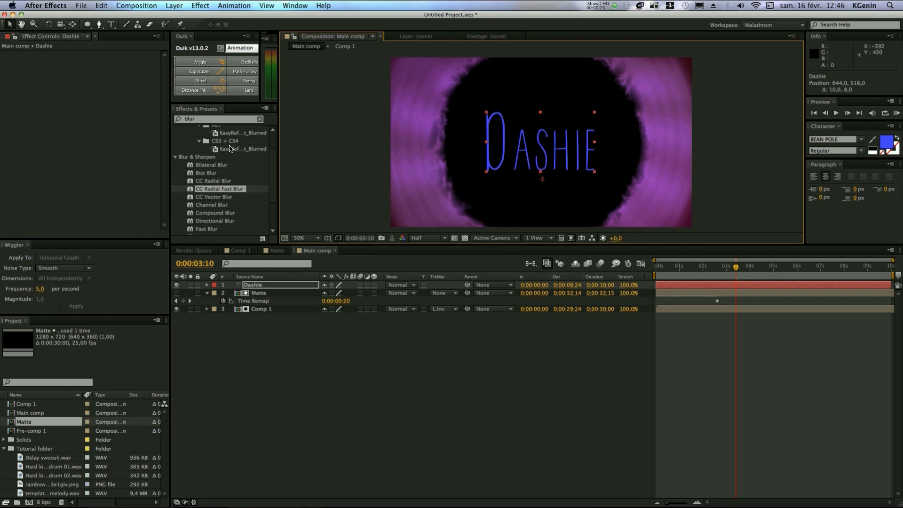
Step: Apply the Glow effect to the Dashie text with a glow radius of 21
click(260, 119)
text(glow)
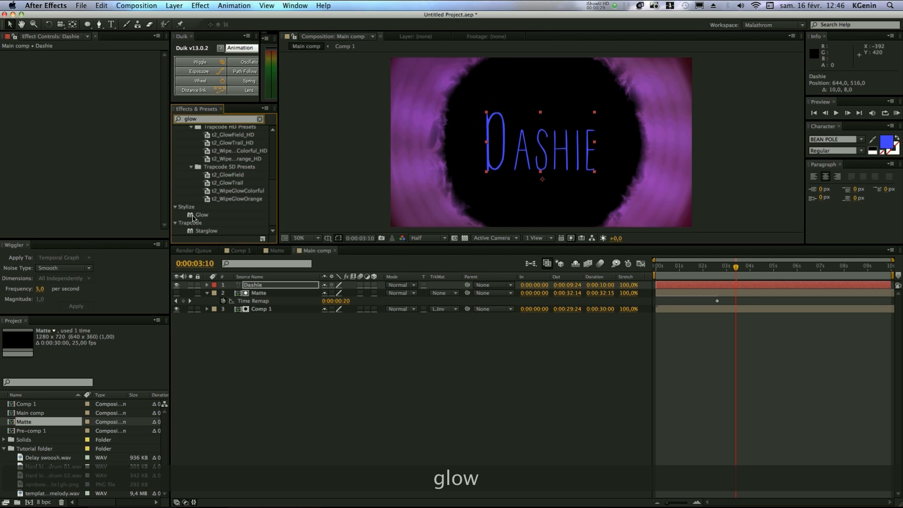
drag(201, 215, 86, 146)
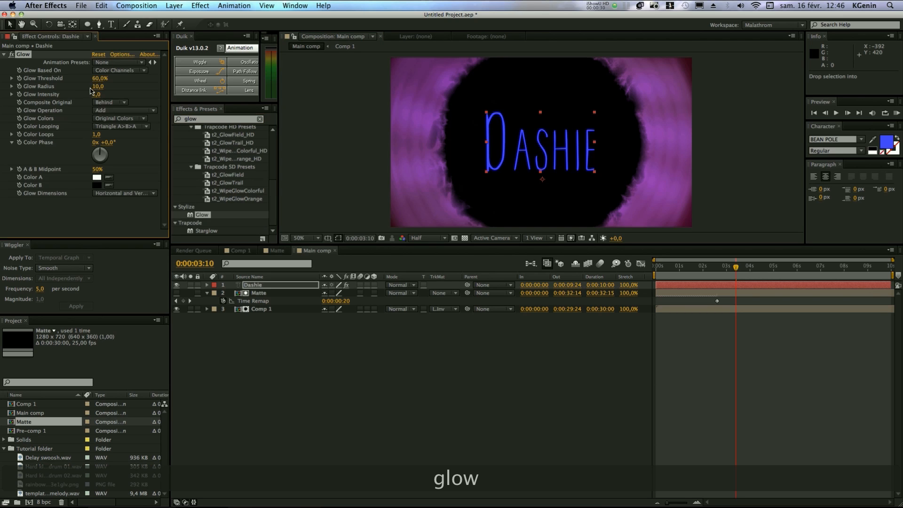
Step: Duplicate the Dashie text layer and apply Gaussian Blur to the copy with a blurriness of 79.9
click(273, 287)
key(super+d)
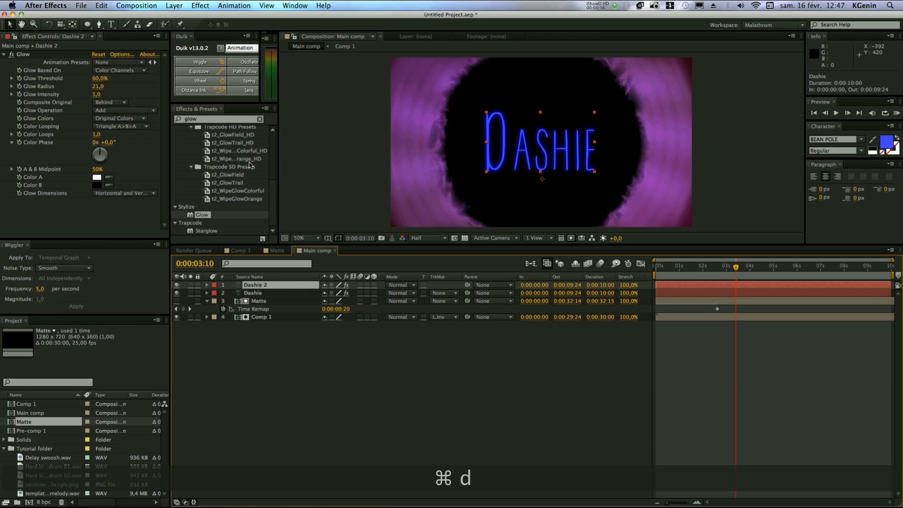
click(260, 119)
text(blur)
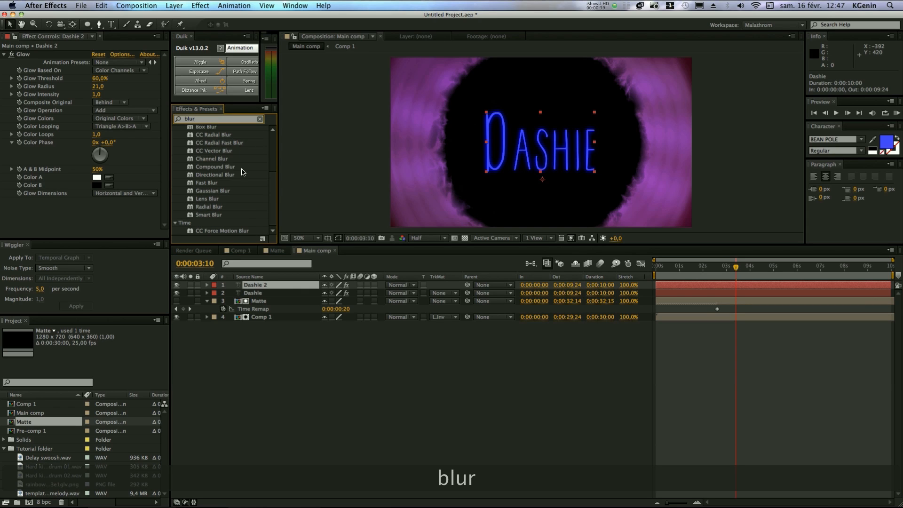
drag(212, 190, 92, 211)
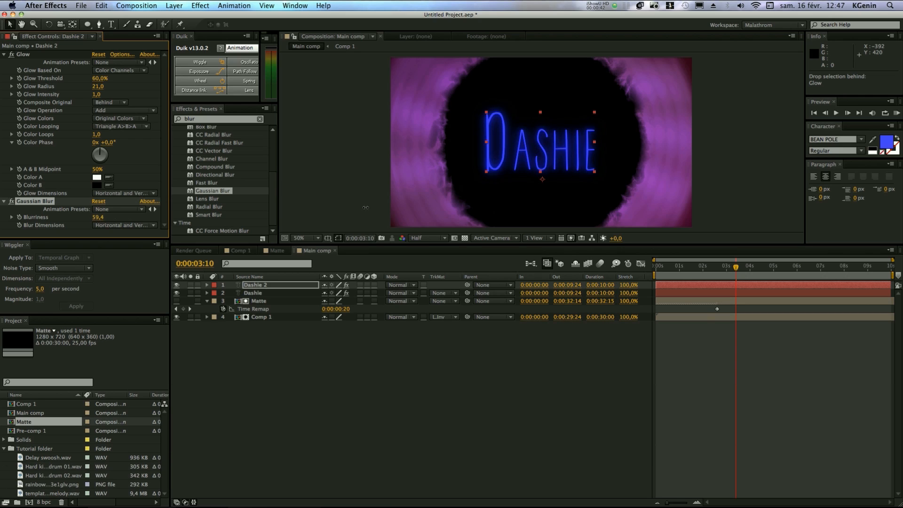
drag(461, 202, 459, 203)
Step: Scale the blurred Dashie 2 layer to 121% and realign it with the original text
key(s)
drag(345, 292, 356, 291)
key(v)
drag(555, 154, 559, 159)
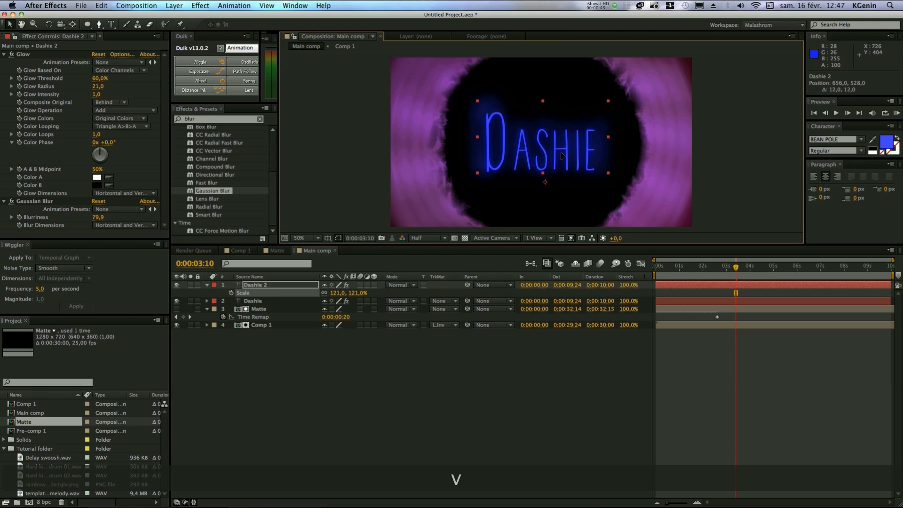
Step: Recolour the blurred Dashie 2 text purple and set its opacity to 64%
click(887, 141)
drag(372, 310, 379, 303)
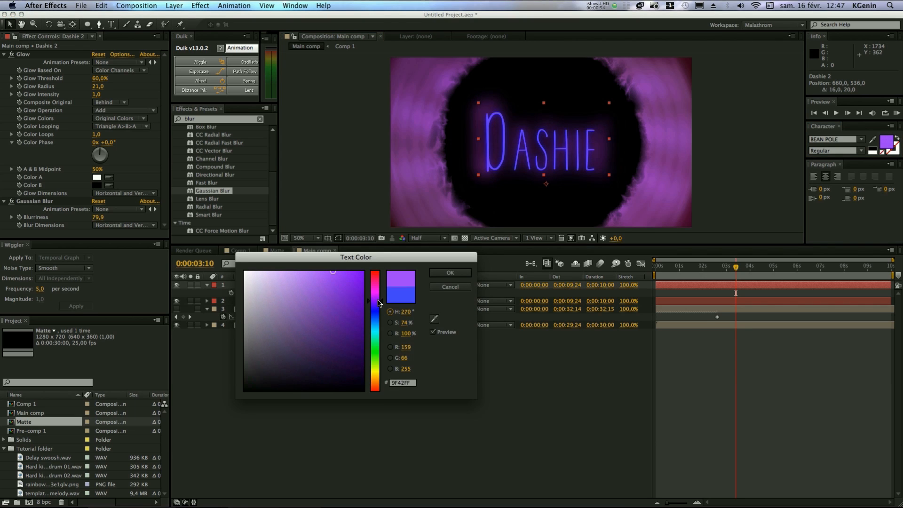
click(438, 273)
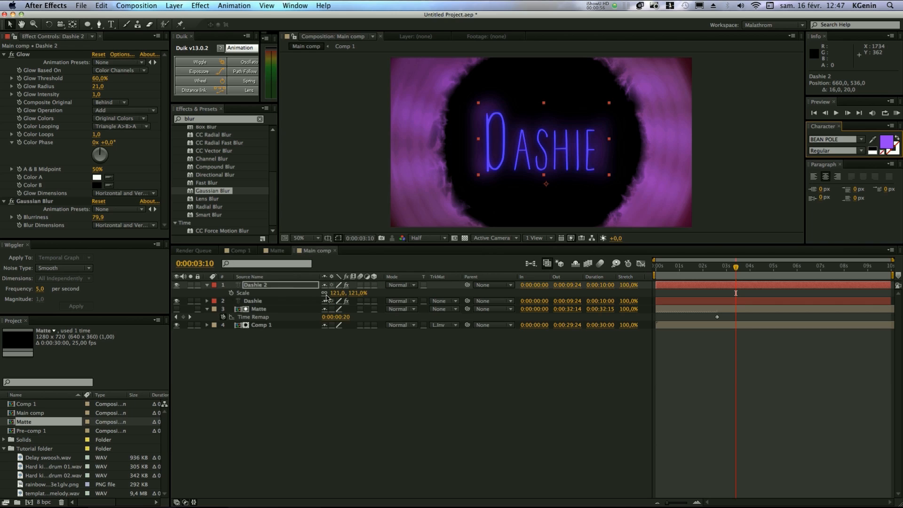
click(301, 288)
key(t)
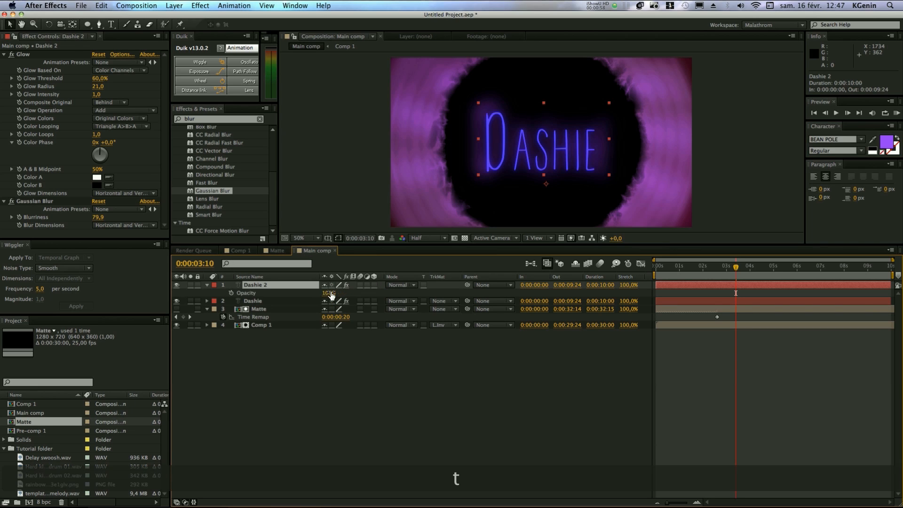
drag(314, 294, 315, 294)
click(389, 356)
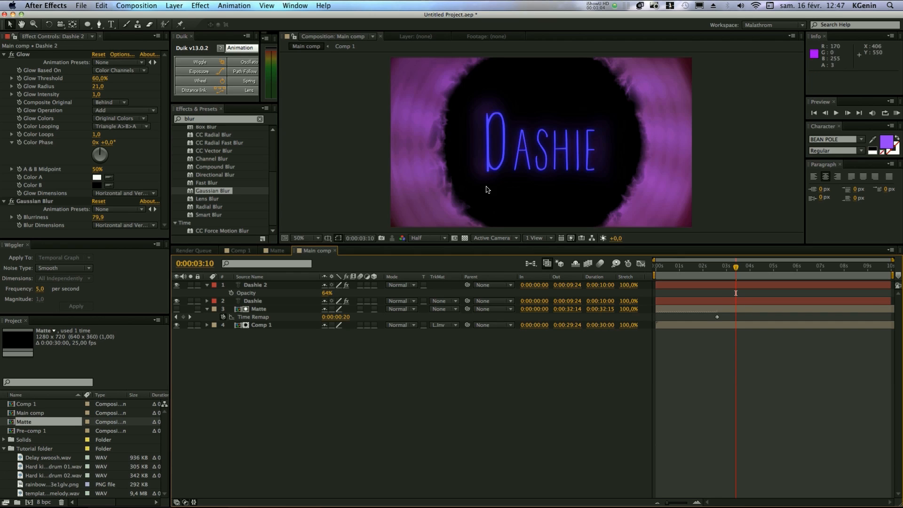
Step: Copy the fractal-noise Medium Orange Solid 5 from Matte into Main comp and place it beneath all other layers
click(278, 251)
click(277, 293)
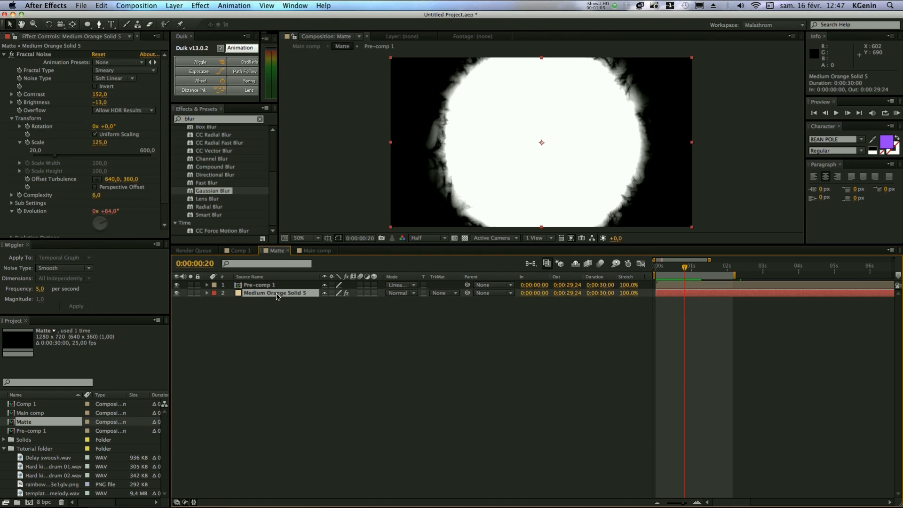
key(super+c)
click(317, 251)
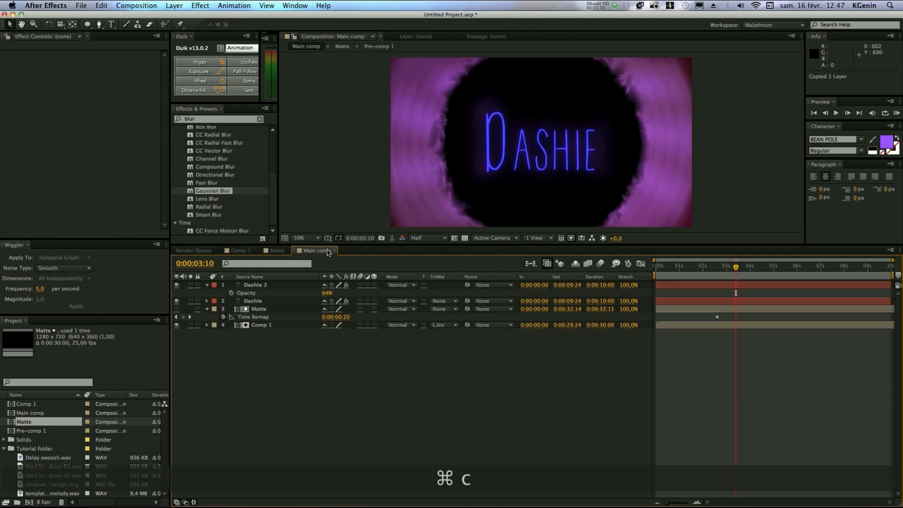
key(super+v)
drag(283, 287, 297, 353)
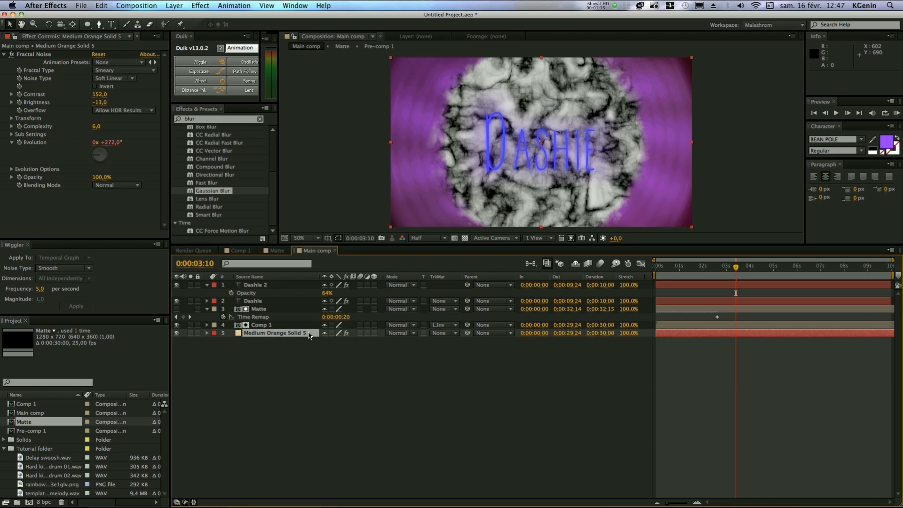
Step: Create an orange solid in Main comp and place it beneath the fractal-noise layer
key(super+y)
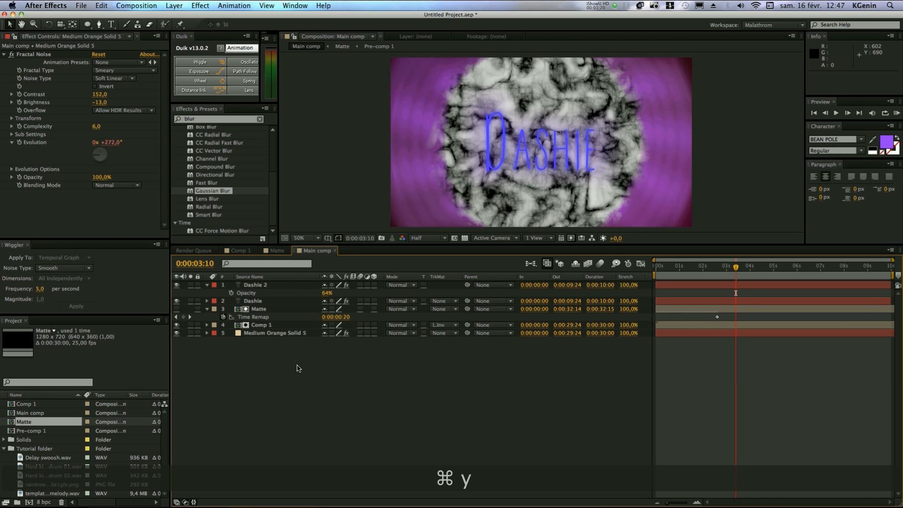
click(388, 324)
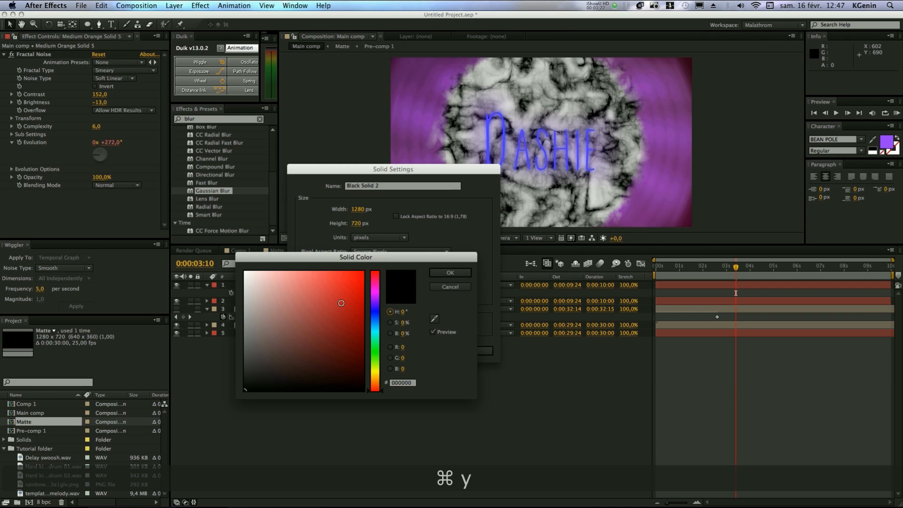
click(301, 272)
drag(285, 272, 278, 272)
drag(375, 383, 375, 382)
key(Return)
key(Return)
drag(303, 289, 305, 348)
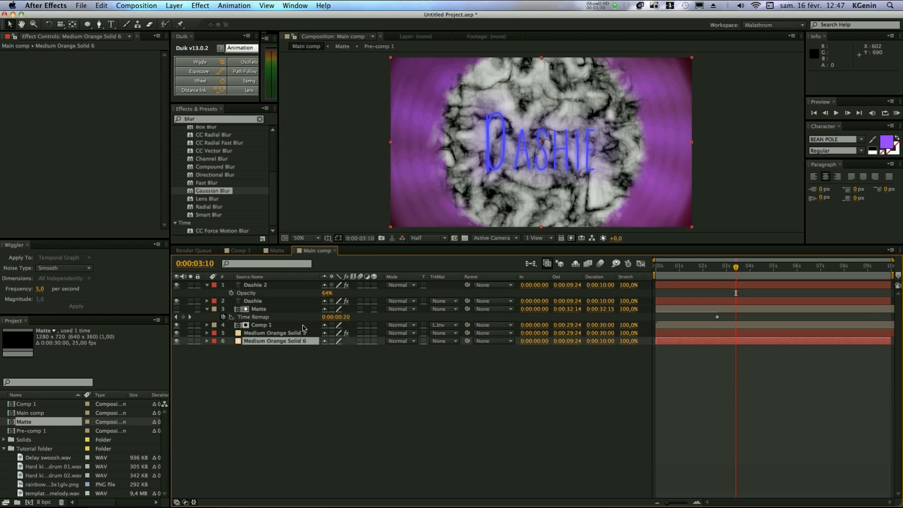
Step: Set Medium Orange Solid 5 to Hard Light blending and apply Gaussian Blur with a blurriness of 20.2
click(301, 333)
click(400, 333)
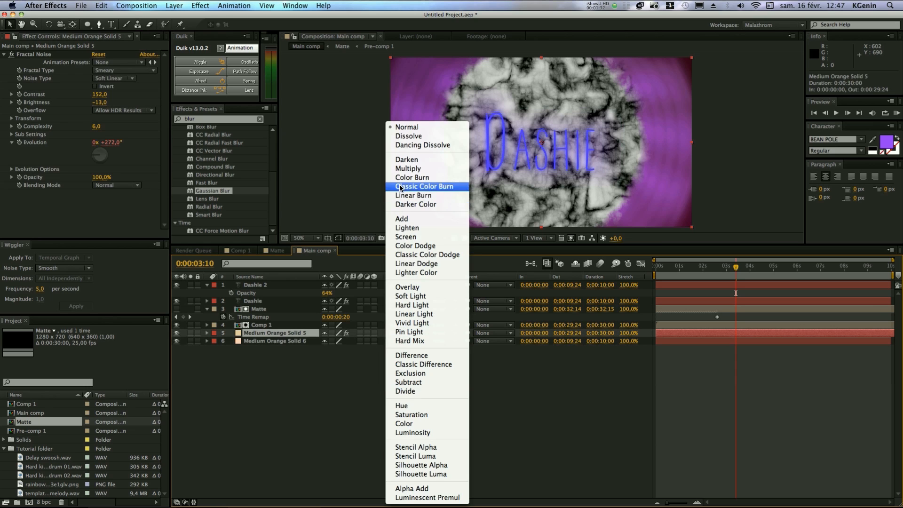
click(416, 306)
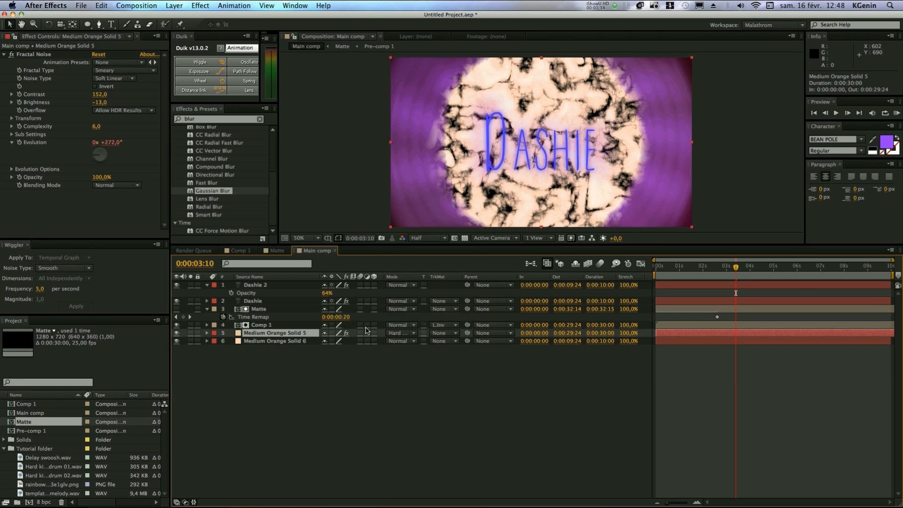
drag(211, 192, 193, 207)
click(328, 419)
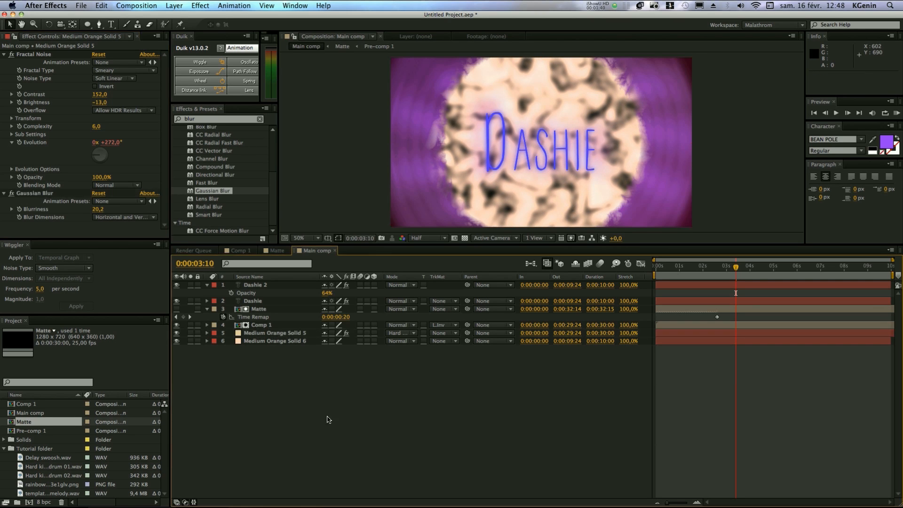
Step: Add an adjustment layer directly above the fractal-noise solid and apply the Exposure effect to it
key(alt+super+y)
drag(287, 288, 288, 337)
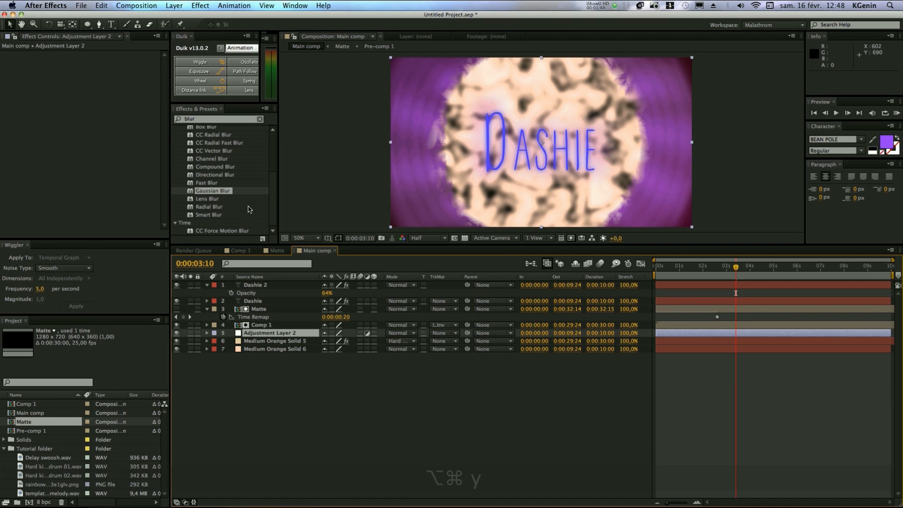
scroll(216, 185, up, 5)
click(260, 119)
click(224, 120)
text(exposure)
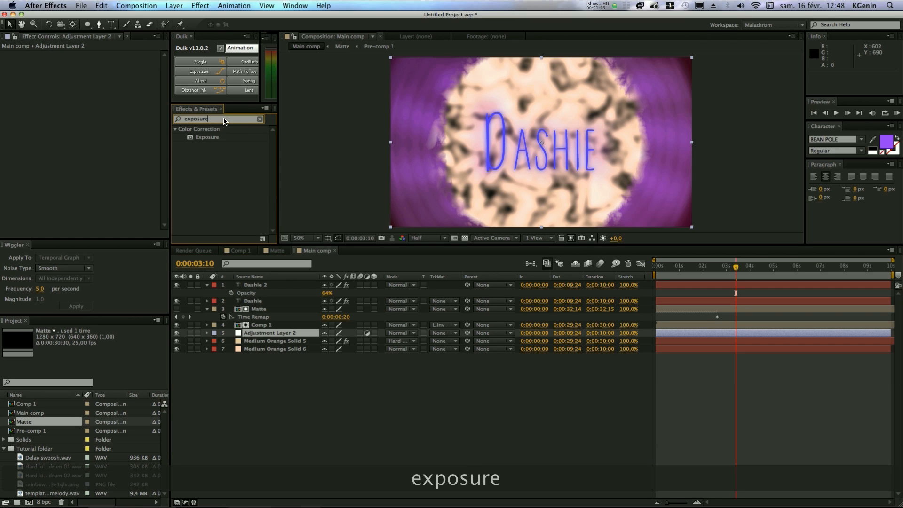
double_click(204, 137)
Step: Darken the noise background by lowering Exposure to about -1.88 and Gamma Correction to about 0.2
drag(97, 87, 29, 88)
drag(97, 103, 25, 101)
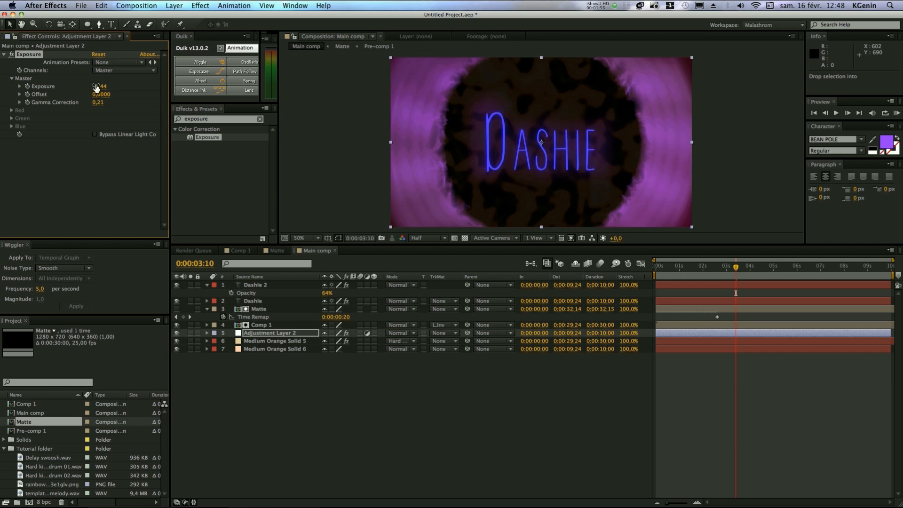
drag(96, 87, 68, 86)
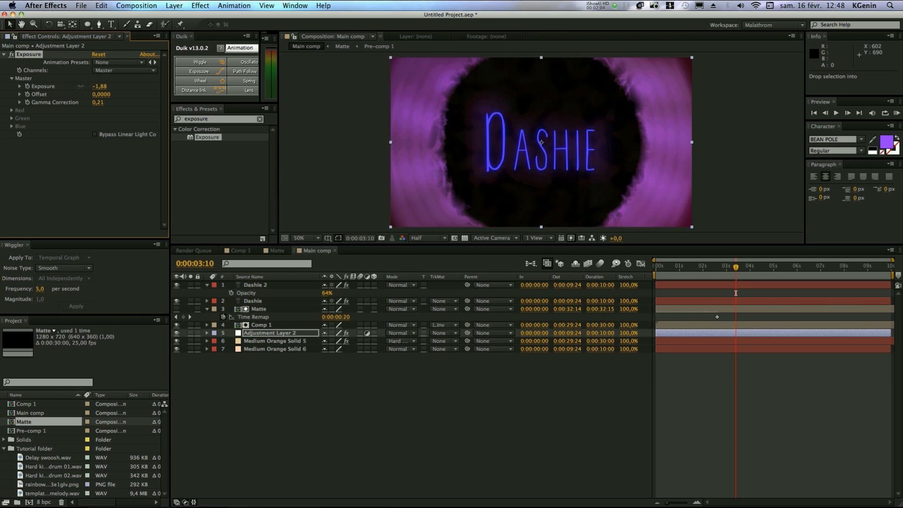
drag(98, 102, 94, 102)
Step: Apply a Fill effect to Medium Orange Solid 6 and change the fill colour to purple
click(271, 349)
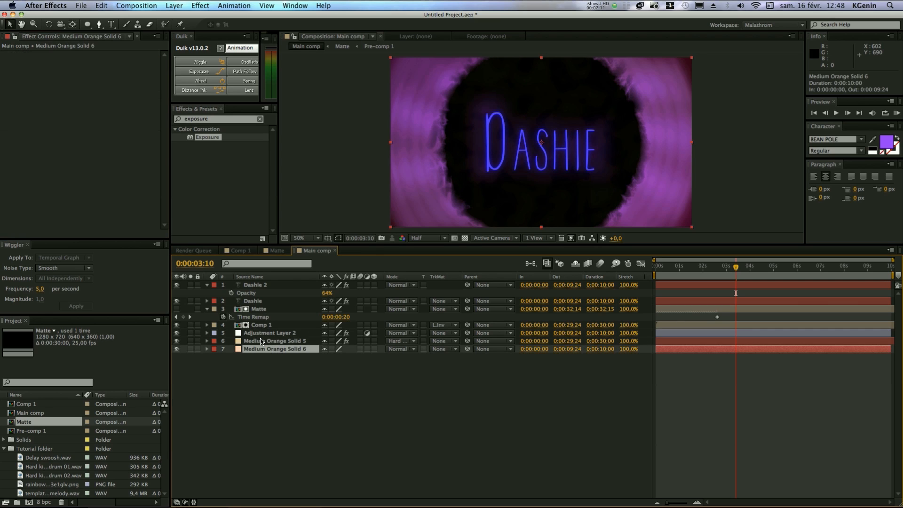
click(260, 119)
text(fill)
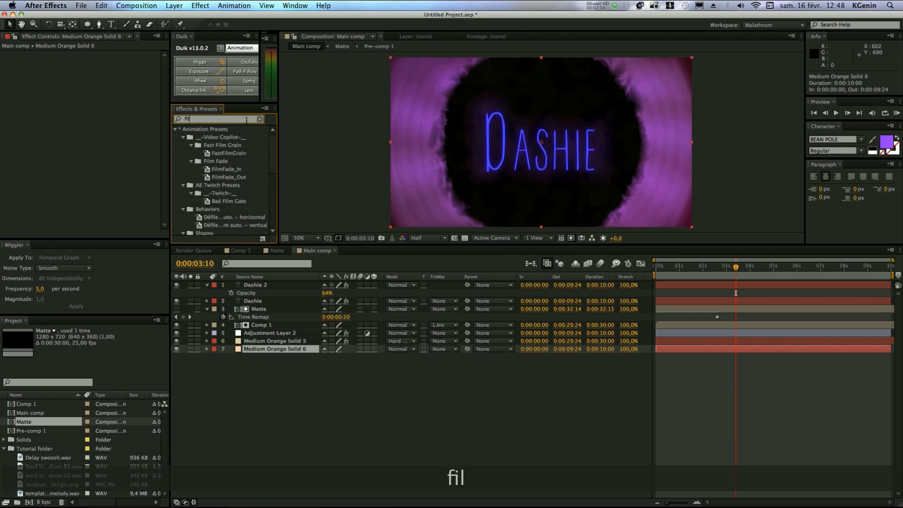
drag(200, 145, 107, 117)
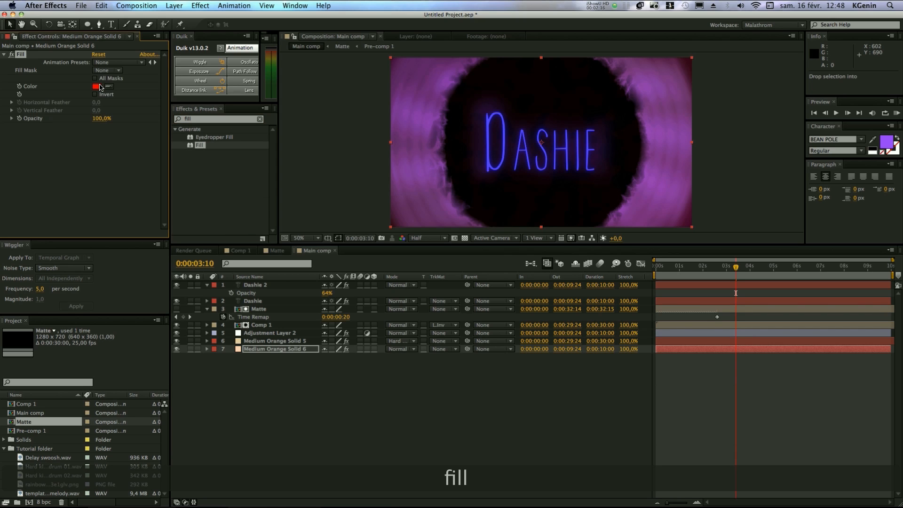
click(97, 86)
click(377, 312)
mouse_move(376, 311)
mouse_down()
mouse_move(376, 295)
mouse_move(361, 286)
mouse_move(371, 302)
mouse_up()
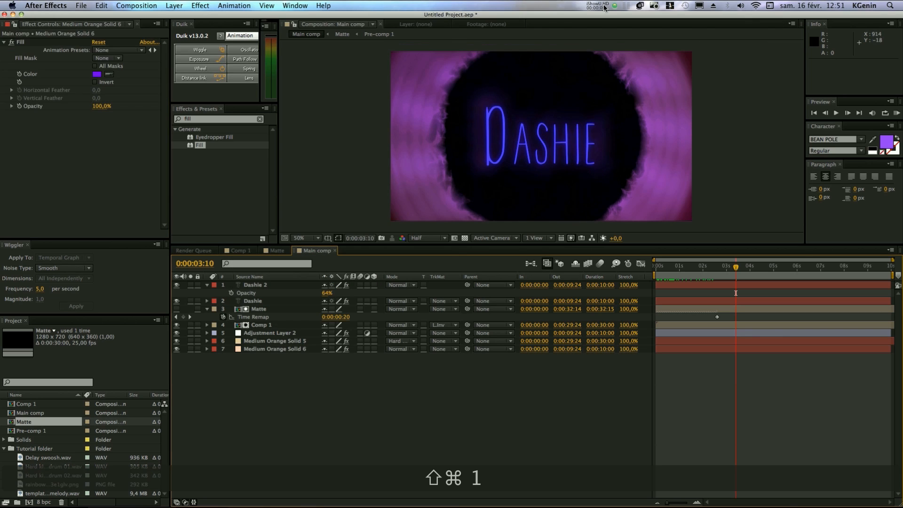
Step: Move both Dashie text layers beneath Comp 1 and scrub the timeline to check the reveal
click(273, 301)
shift+click(279, 286)
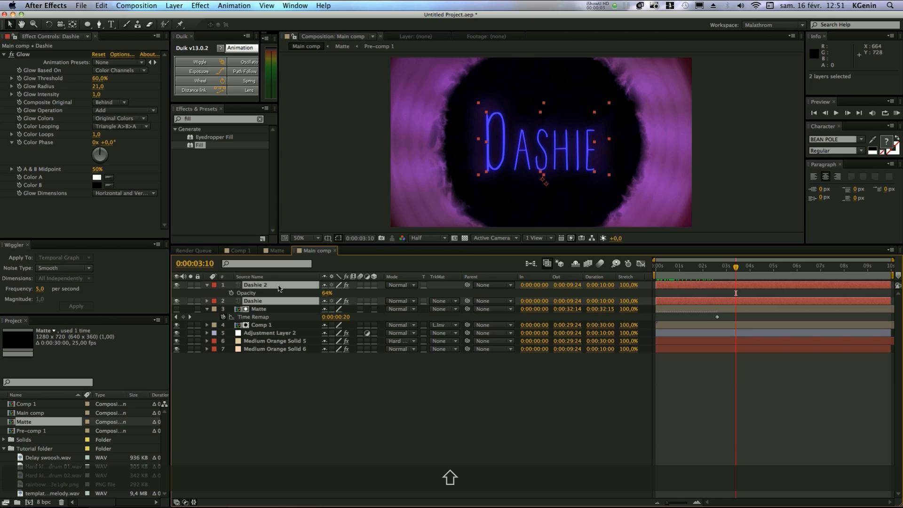
drag(279, 289, 284, 328)
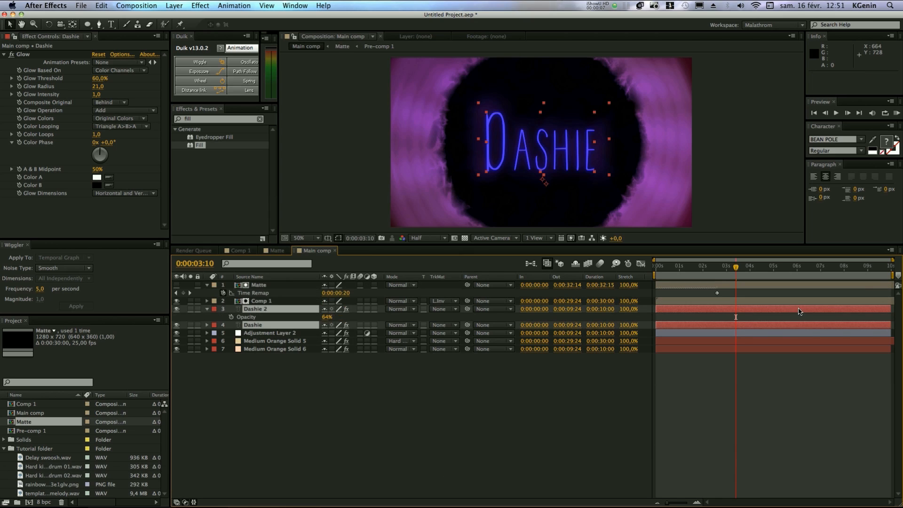
drag(711, 269, 734, 269)
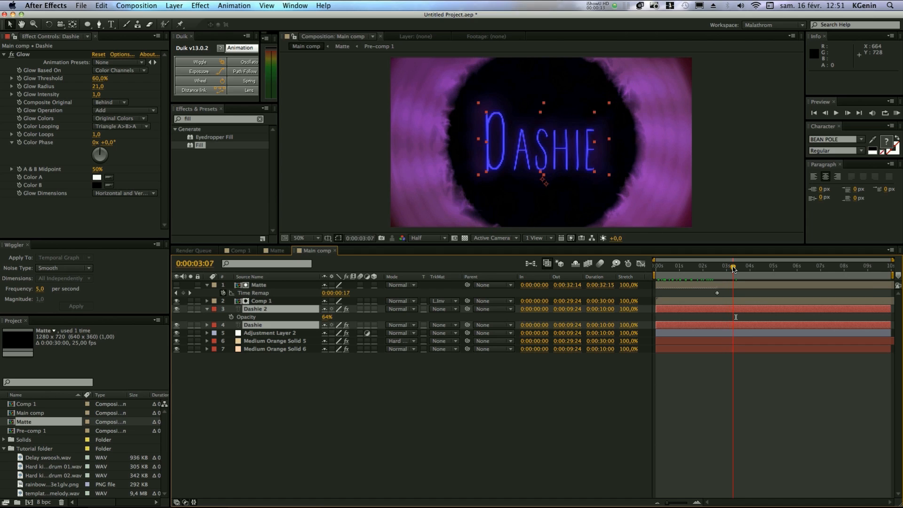
Step: Create a null object, place it above the Dashie layers, and parent both text layers to it
click(330, 388)
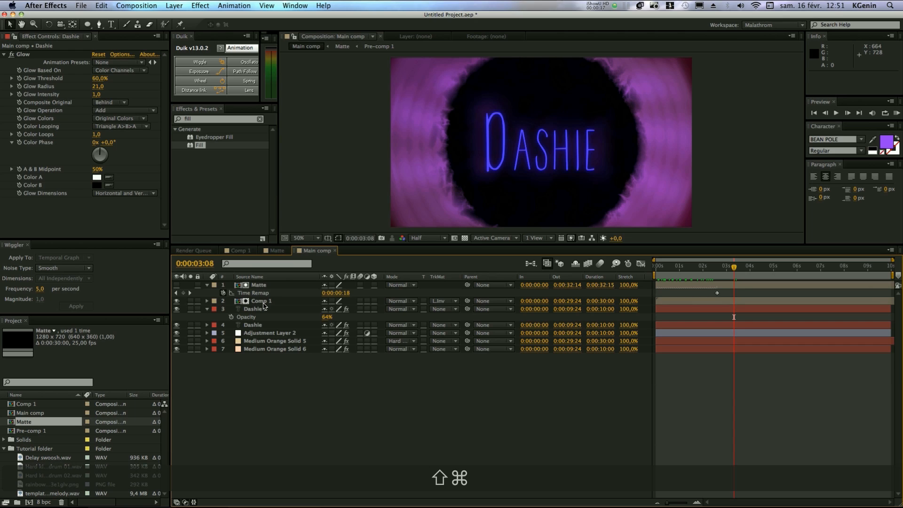
key(shift+alt+super+y)
drag(309, 285, 304, 313)
click(302, 317)
shift+click(297, 333)
drag(468, 318, 294, 309)
click(294, 310)
Step: Add the expression wiggle(0.7,10) to Null 2's Position and scrub the timeline to check the text motion
key(p)
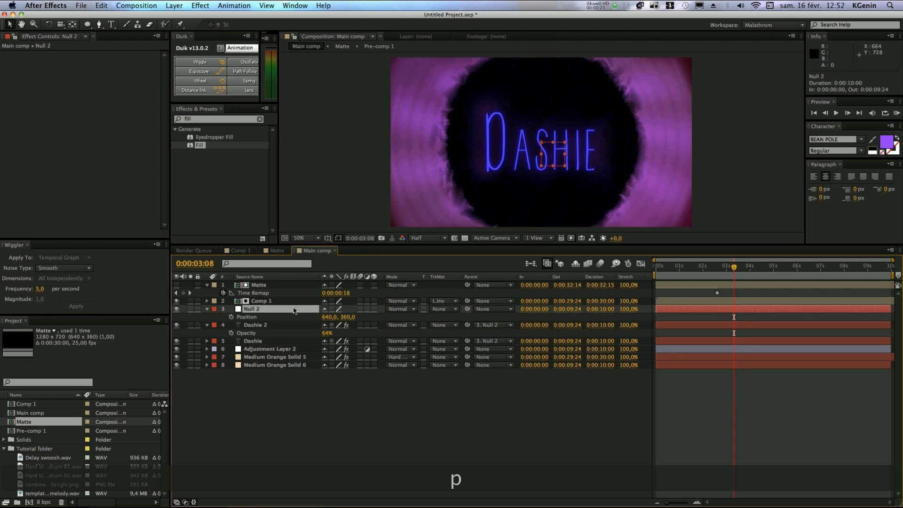
alt+click(231, 318)
text(wiggle()
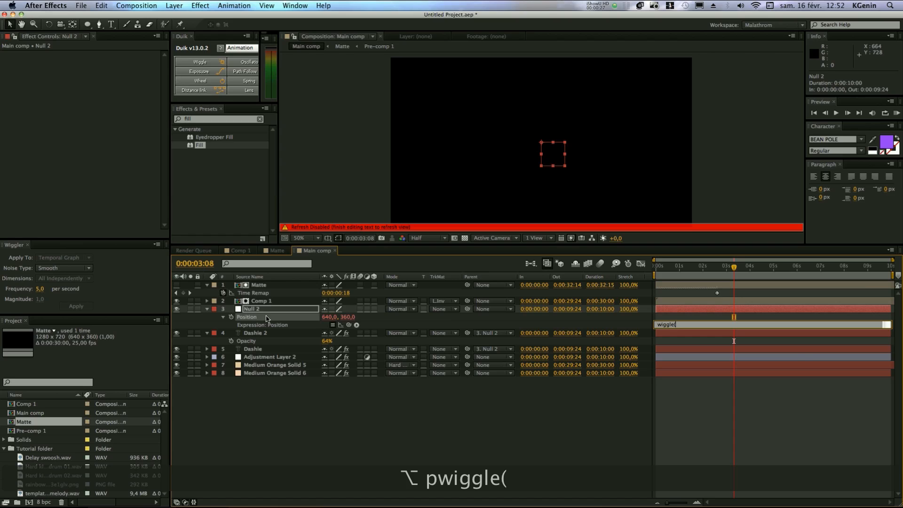
text(0)
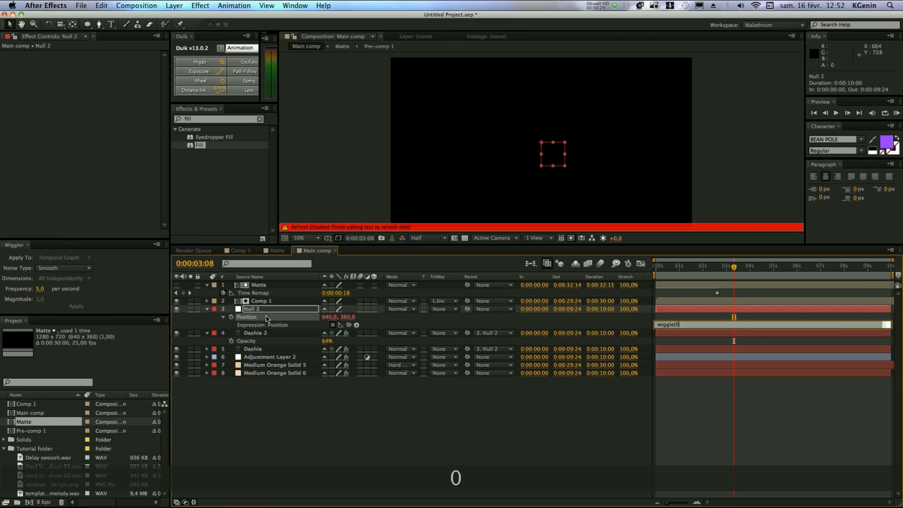
text(.7,10))
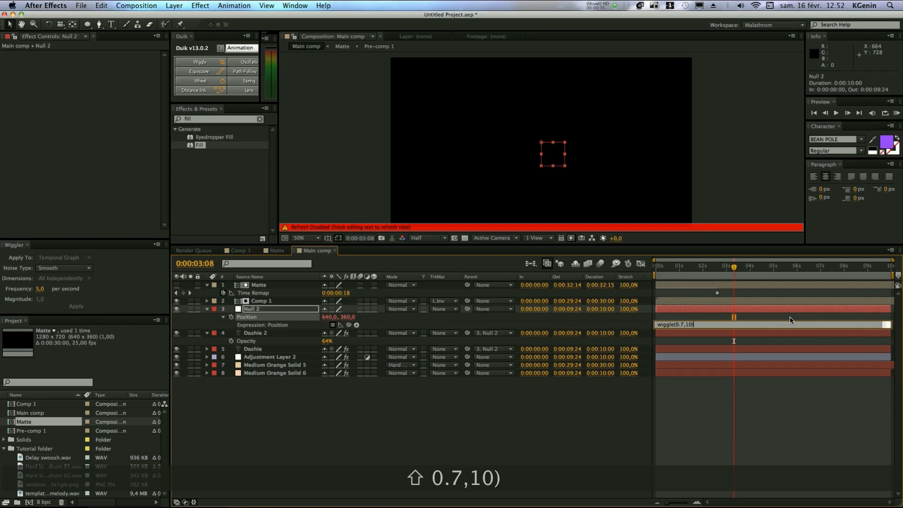
click(791, 319)
drag(670, 267, 742, 268)
drag(748, 268, 742, 271)
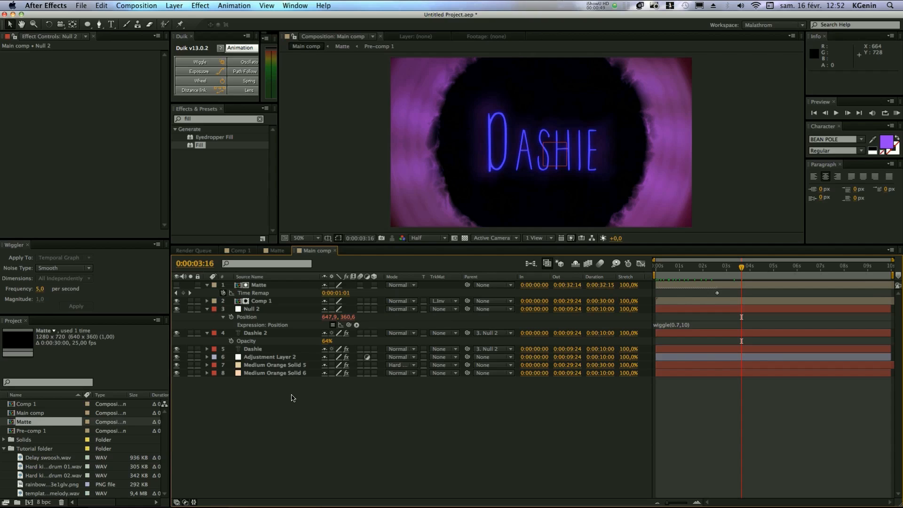
Step: Add an adjustment layer on top of Main comp, apply Levels and Gaussian Blur, and start keyframing Blurriness
key(alt+super+y)
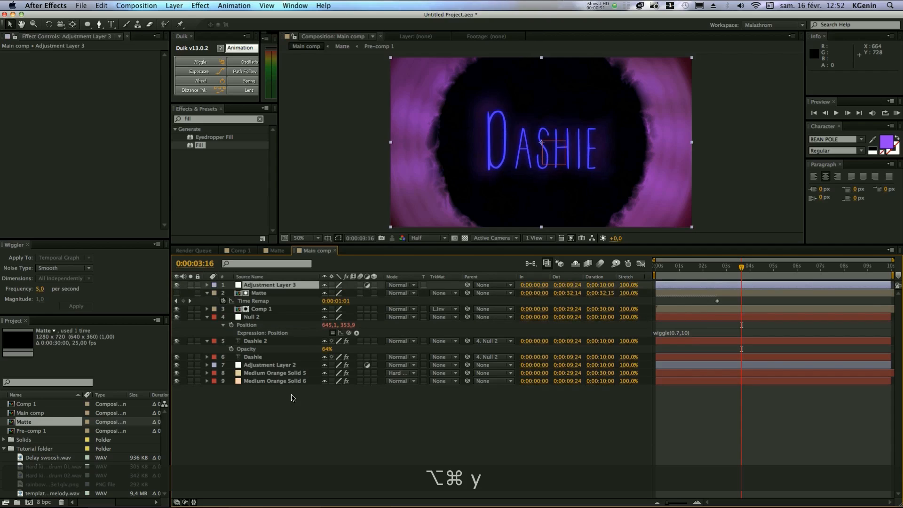
click(261, 121)
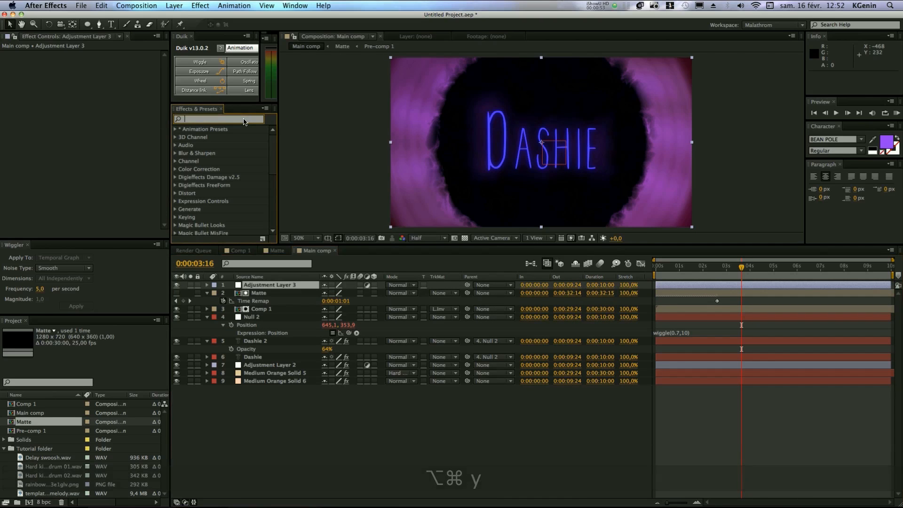
text(leve)
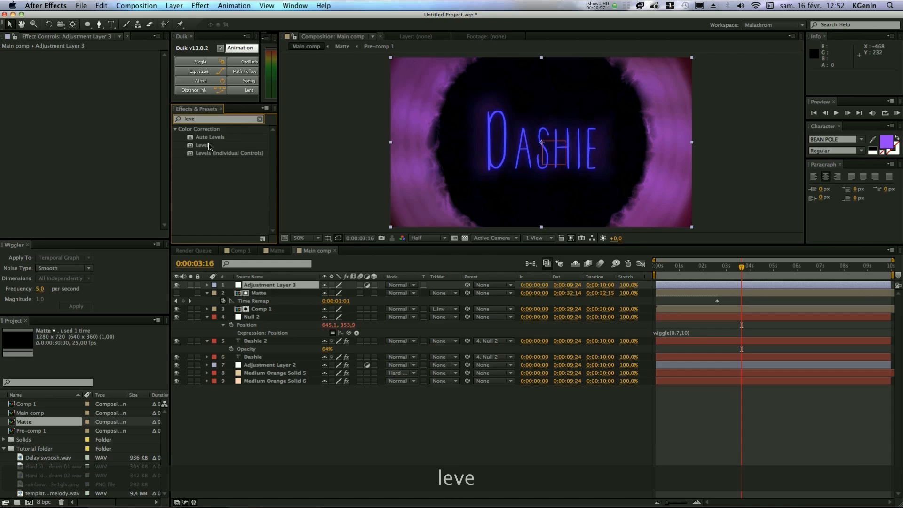
drag(209, 147, 118, 137)
click(260, 119)
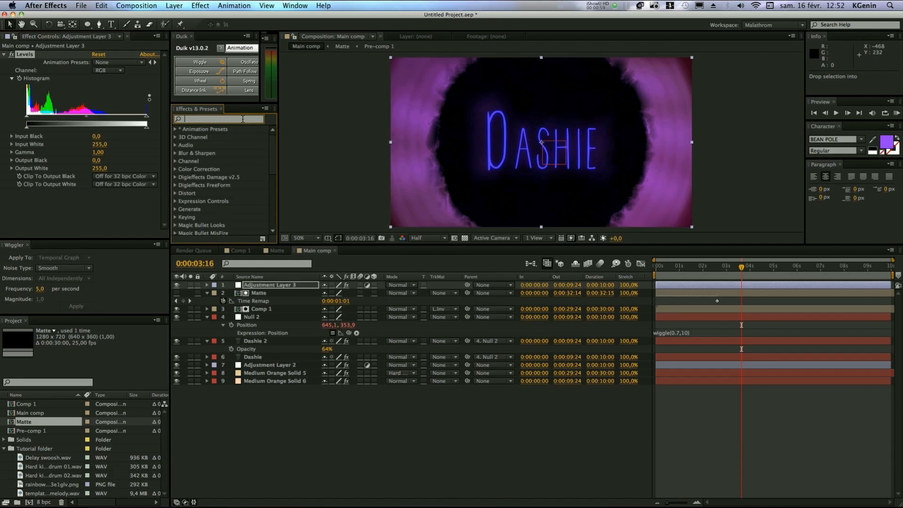
text(gaussia)
drag(224, 137, 21, 211)
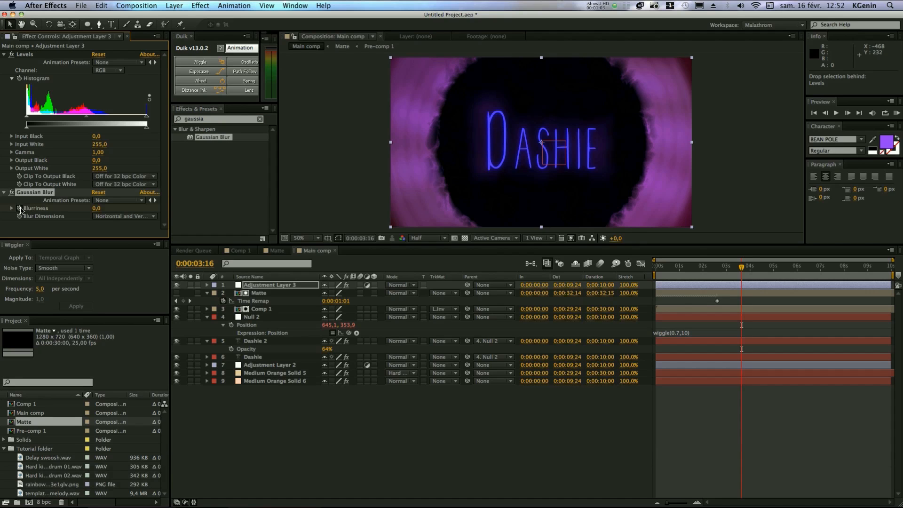
Step: Keyframe the Levels Histogram on Adjustment Layer 3 and move the Histogram and Blurriness keyframes to 0:00:04:01
click(20, 81)
key(u)
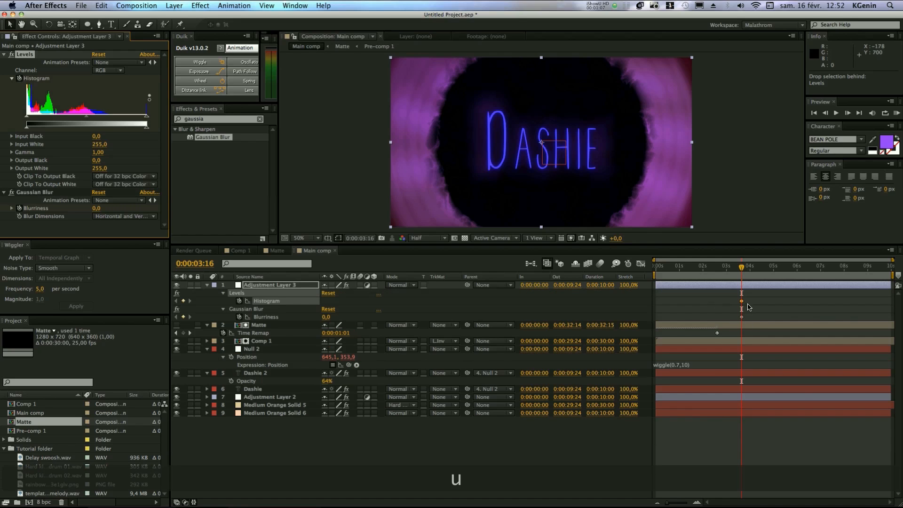
drag(749, 297, 752, 318)
Step: At 0:00:05:02, set Adjustment Layer 3's Blurriness to 50 and darken its Levels histogram for a fade to black
click(766, 266)
drag(769, 268, 776, 268)
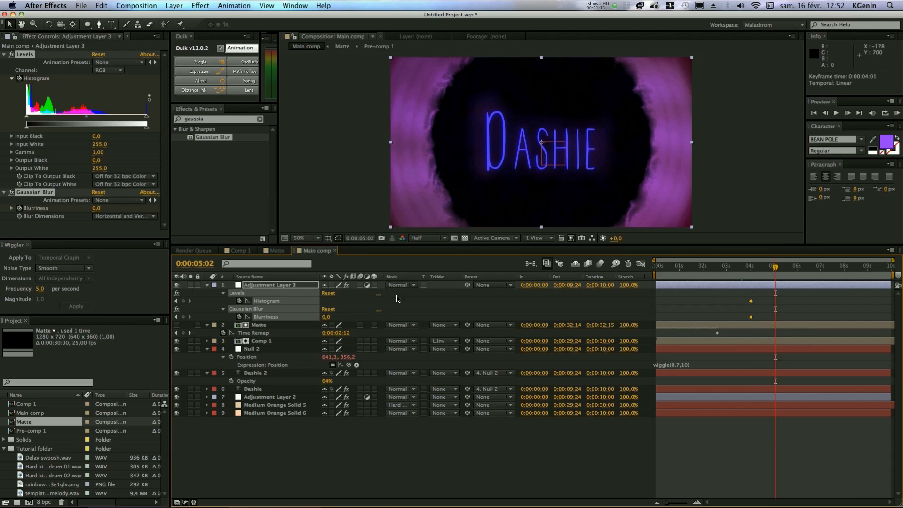
click(434, 300)
click(326, 317)
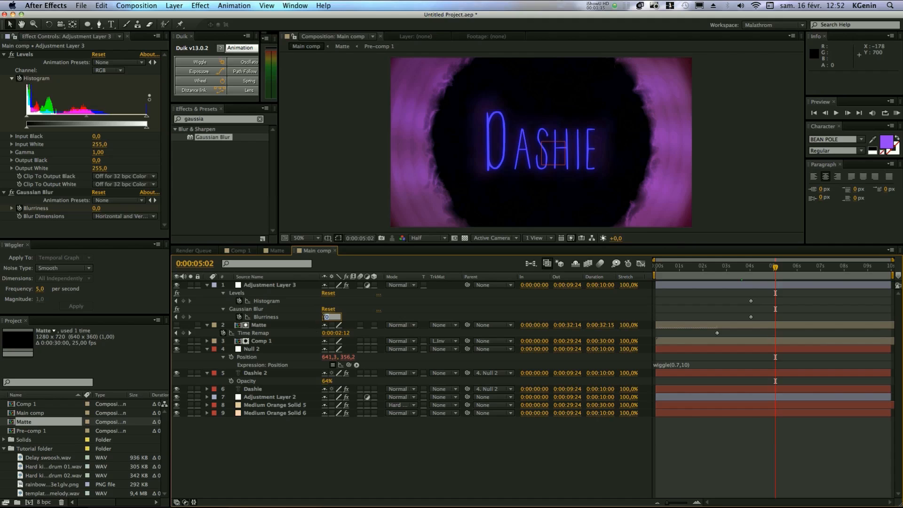
text(50)
key(Return)
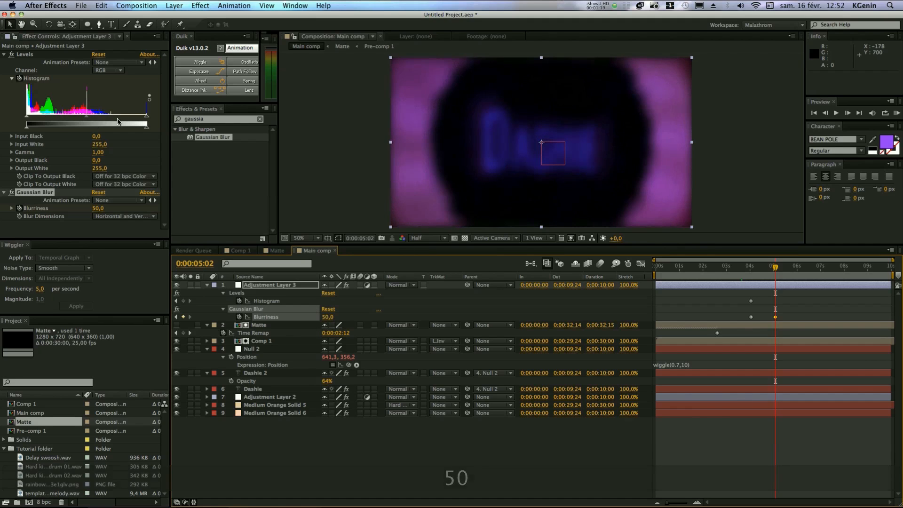
mouse_move(27, 119)
mouse_down()
mouse_move(119, 117)
mouse_move(137, 127)
mouse_move(22, 131)
mouse_up()
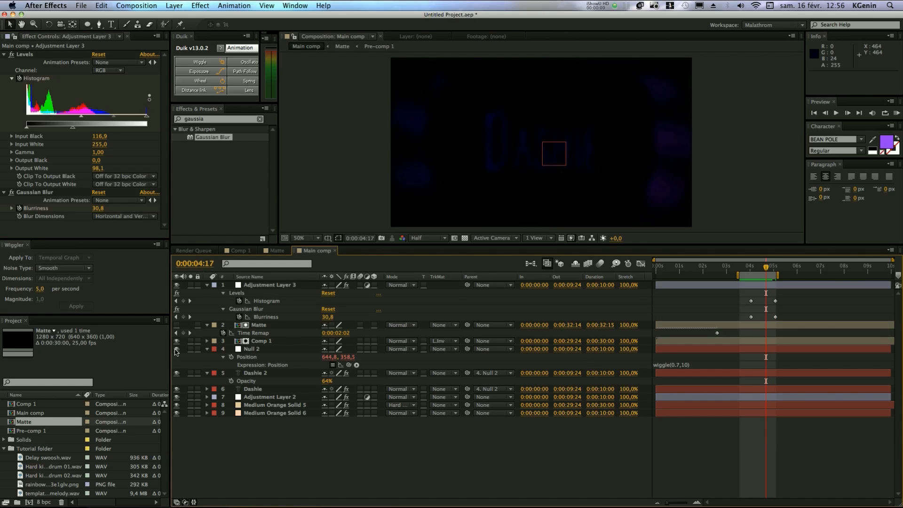
Step: Hide Null 2 and preview the animation of Main comp from before the logo reveal
click(176, 349)
drag(738, 274, 706, 267)
key(KP_0)
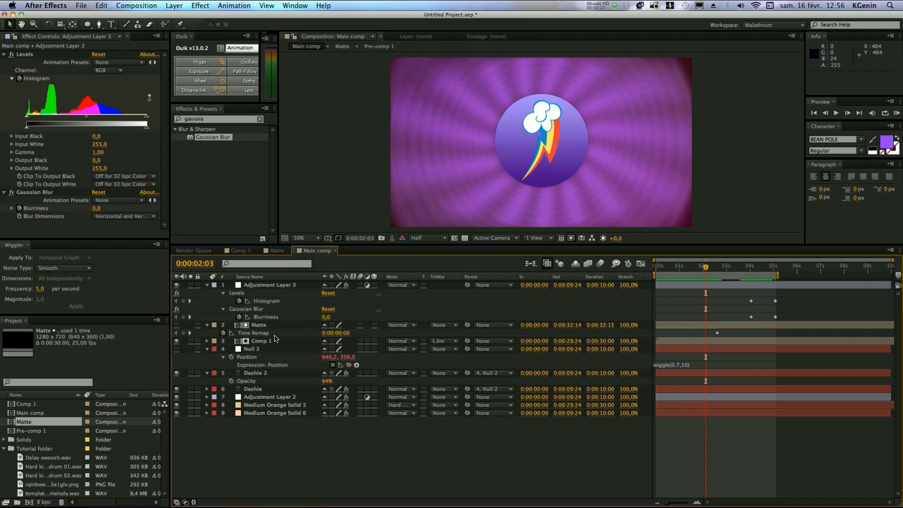
Step: In Comp 1, set Repeater 2's Rotation to 50° at 0:00:02:02, delay that keyframe on the timeline, and extend the work area past three seconds
click(274, 340)
double_click(275, 340)
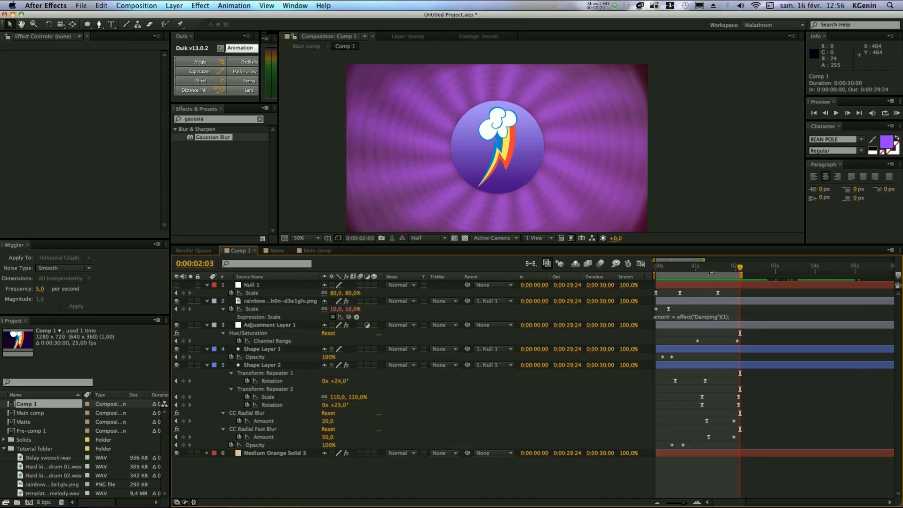
click(738, 268)
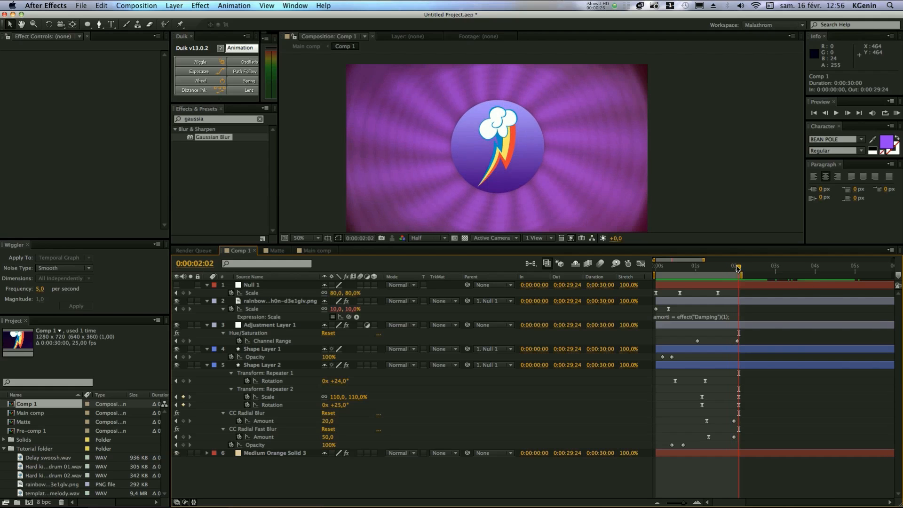
drag(341, 404, 353, 404)
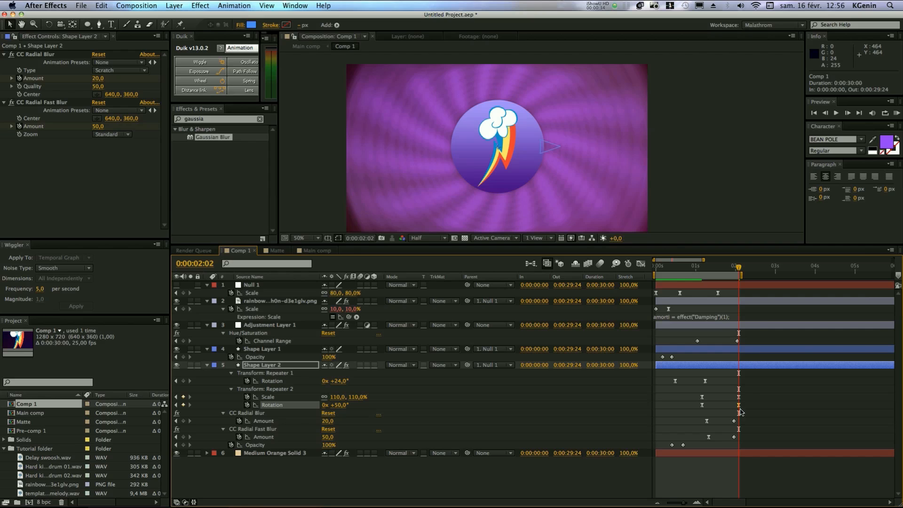
mouse_move(739, 405)
mouse_down()
mouse_move(758, 406)
mouse_move(740, 397)
mouse_move(774, 399)
mouse_move(766, 407)
mouse_move(781, 398)
mouse_move(746, 398)
mouse_move(760, 406)
mouse_move(747, 406)
mouse_move(771, 406)
mouse_up()
click(758, 406)
drag(741, 275, 790, 275)
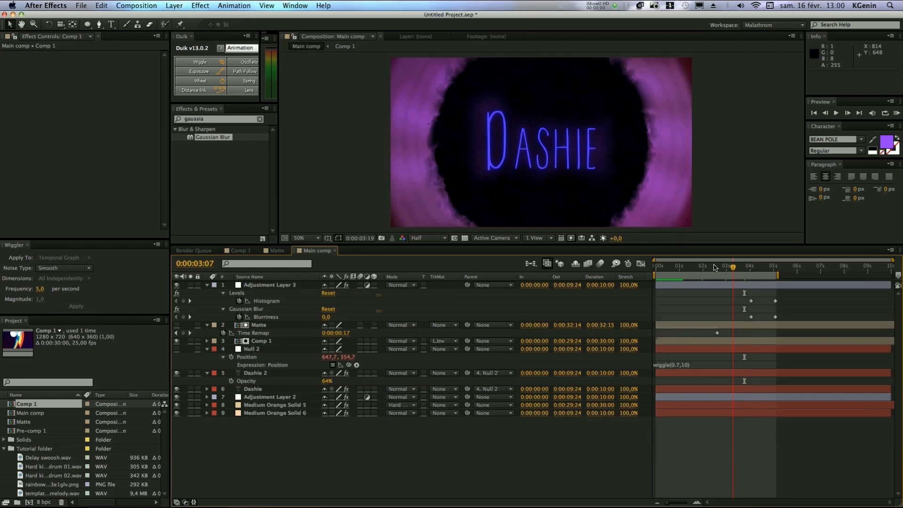
Step: Move the end Rotation keyframe of Repeater 2 in Comp 1 to 0:00:03:13 and increase its rotation
drag(668, 269, 727, 275)
double_click(306, 342)
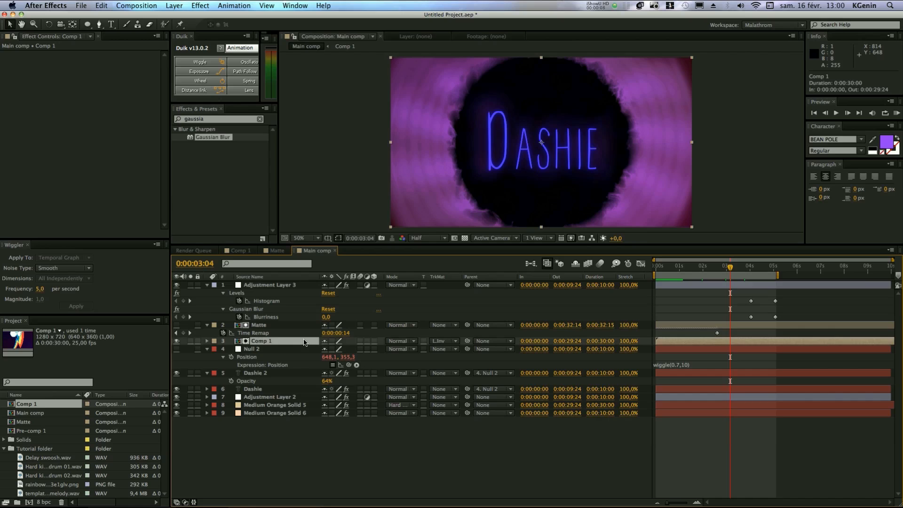
click(796, 267)
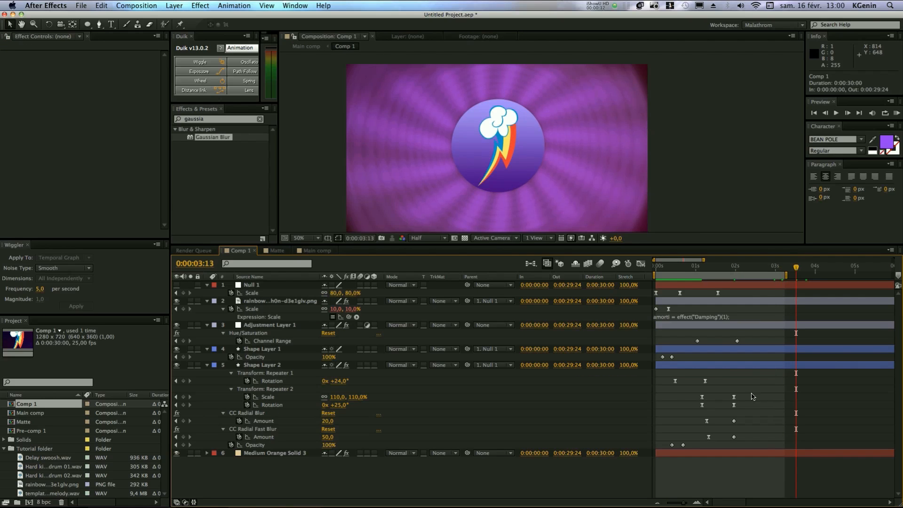
drag(734, 406, 796, 405)
drag(341, 405, 343, 405)
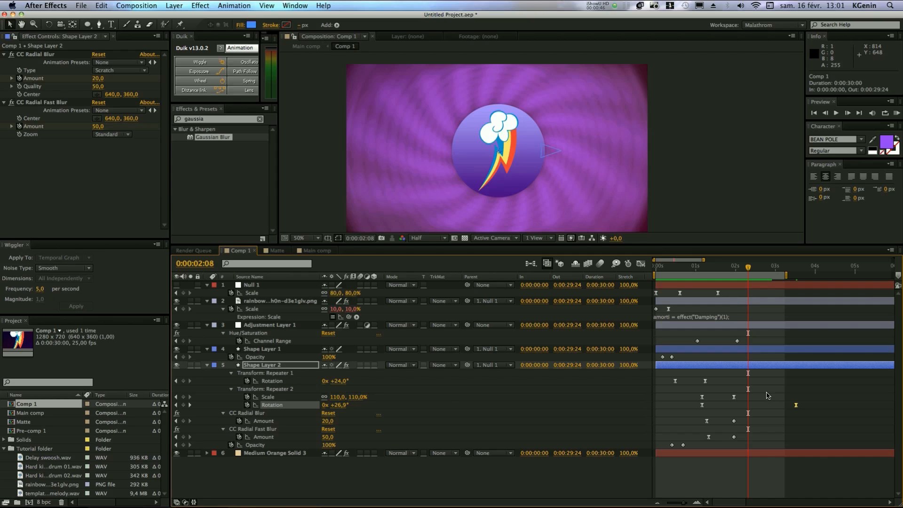
Step: Set Shape Layer 2's Repeater 2 Scale keyframe at 0:00:01:24 to 130% and scrub through the change
double_click(734, 397)
drag(740, 465, 593, 326)
text(1)
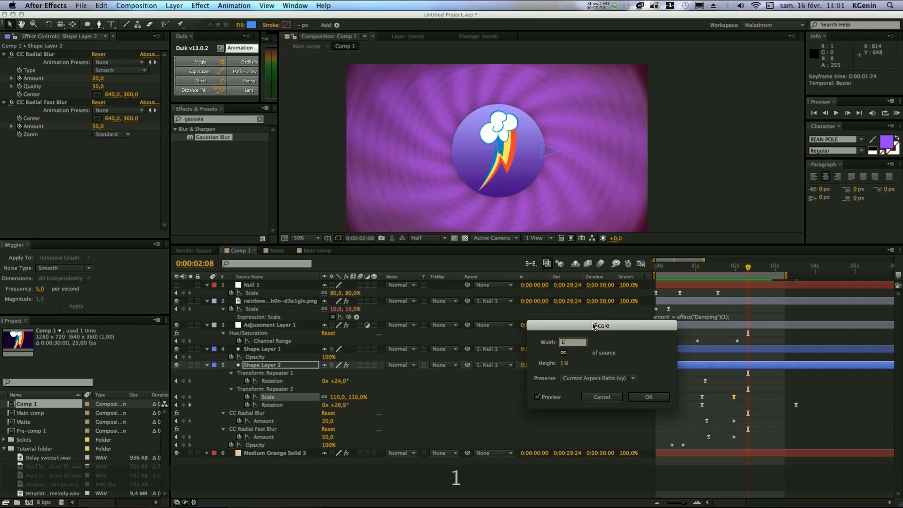
text(30)
key(Return)
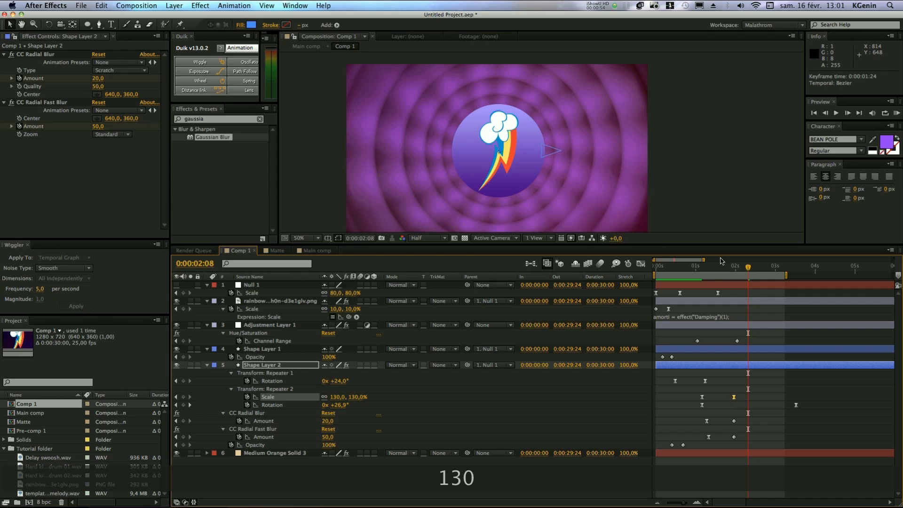
drag(724, 268, 742, 268)
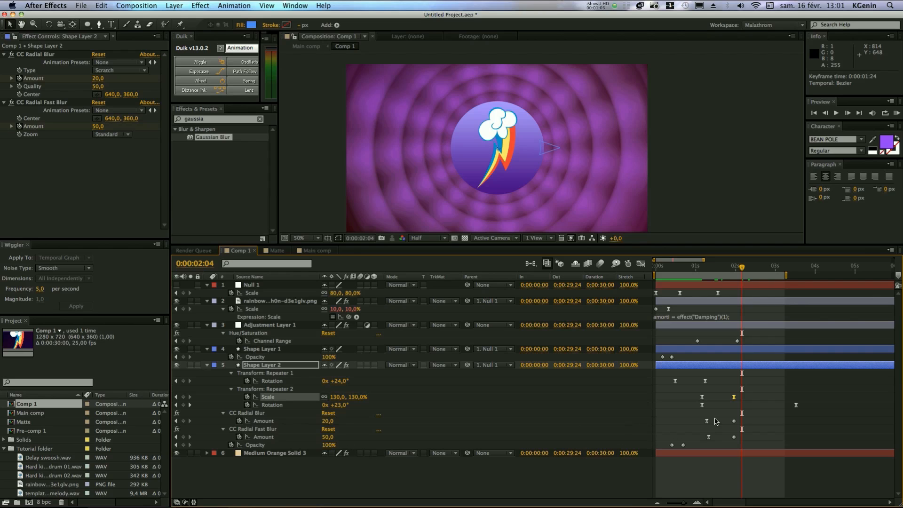
Step: Set Shape Layer 2's CC Radial Blur Amount to 50 at 0:00:01:24 and move that keyframe to about 2.7 seconds
drag(737, 260, 734, 267)
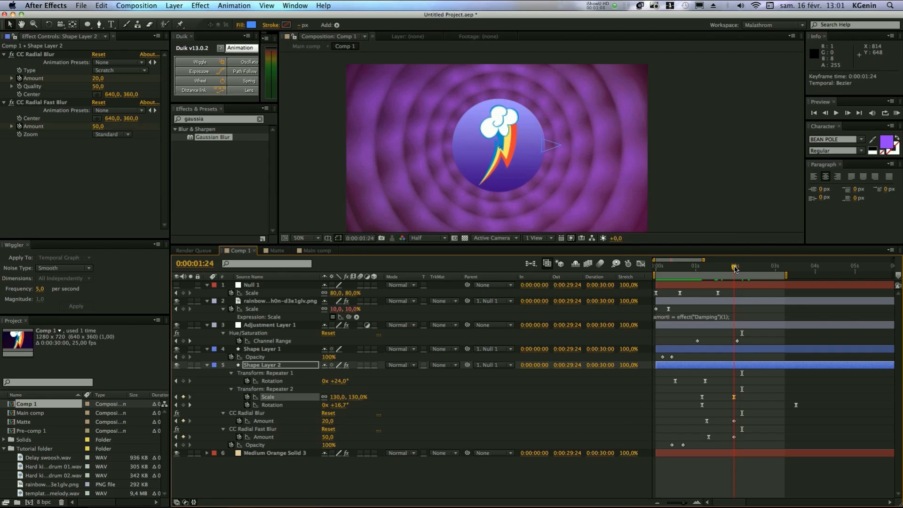
drag(325, 424, 339, 419)
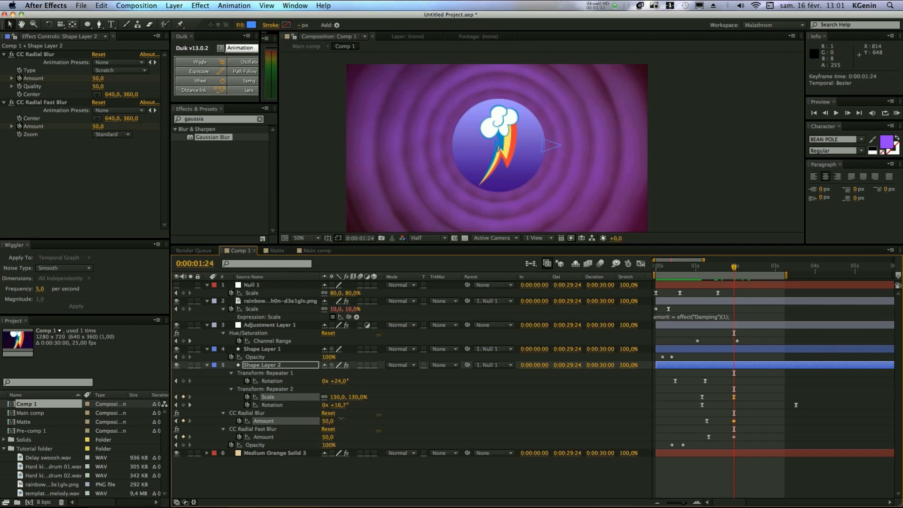
drag(734, 421, 764, 423)
click(787, 453)
click(788, 442)
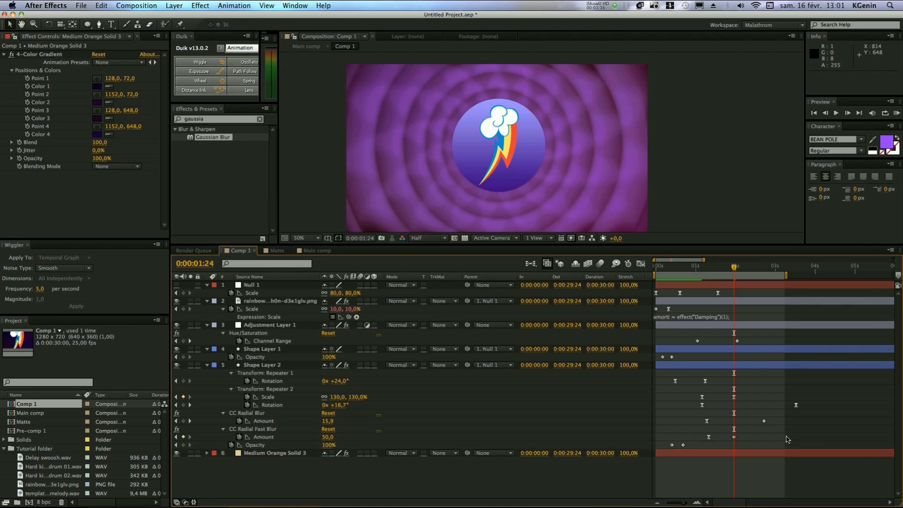
mouse_move(704, 266)
mouse_down()
mouse_move(766, 262)
mouse_move(720, 265)
mouse_up()
Step: At the start of Main comp, add template_5_melody.wav, both Hard kick drum WAV files and Delay swoosh.wav beneath the existing layers
click(316, 250)
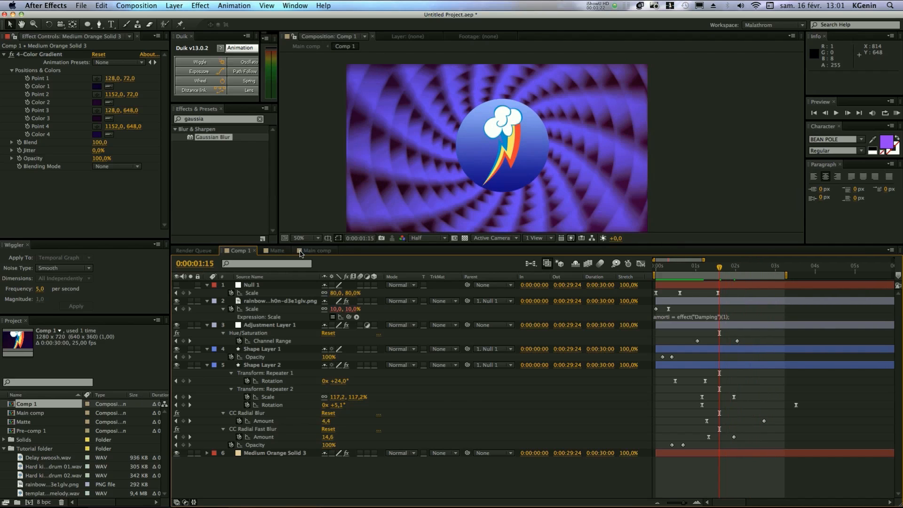
mouse_move(670, 269)
mouse_down()
mouse_move(661, 273)
mouse_move(715, 272)
mouse_move(657, 277)
mouse_up()
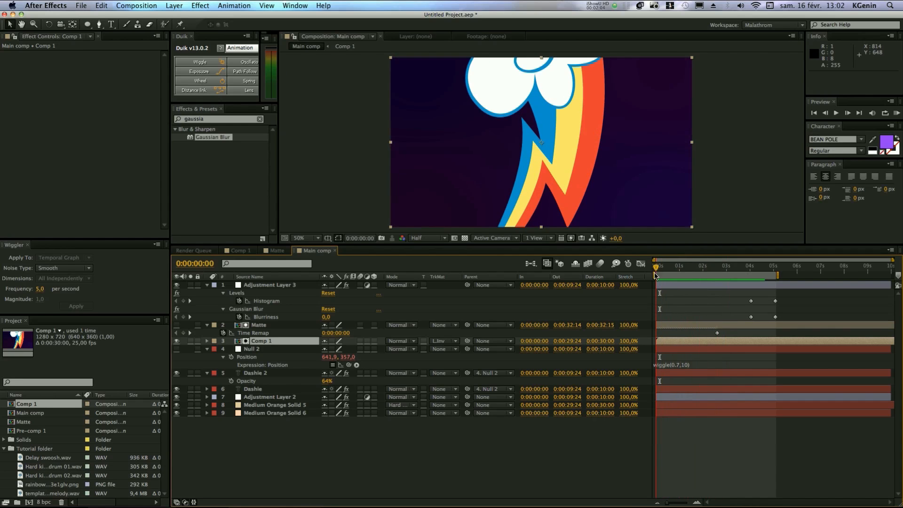
click(284, 449)
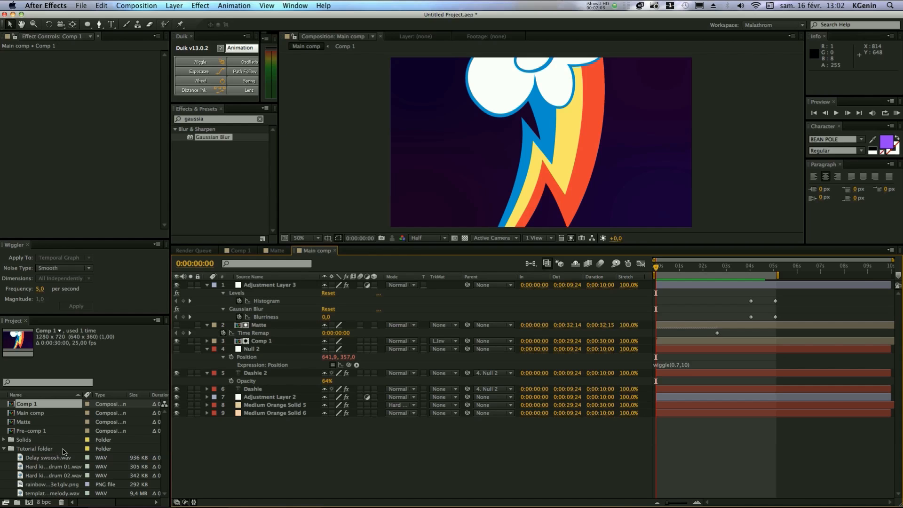
click(67, 467)
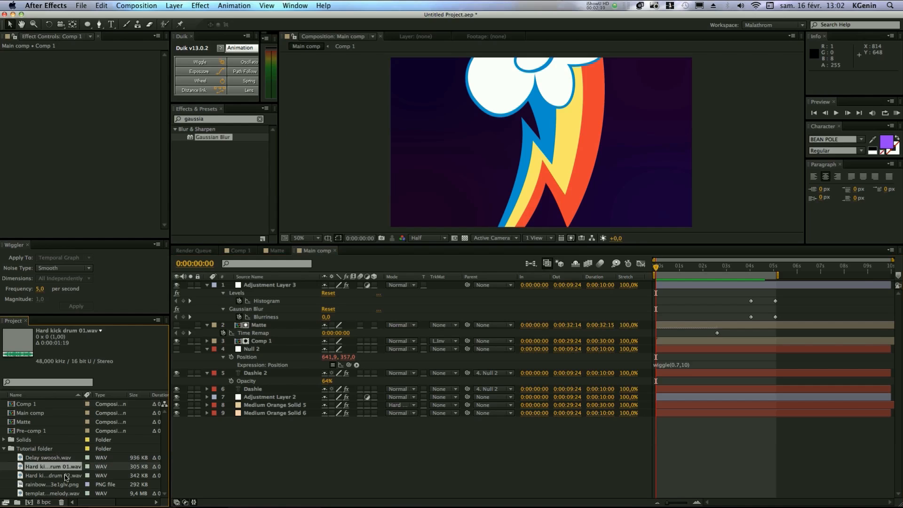
click(57, 494)
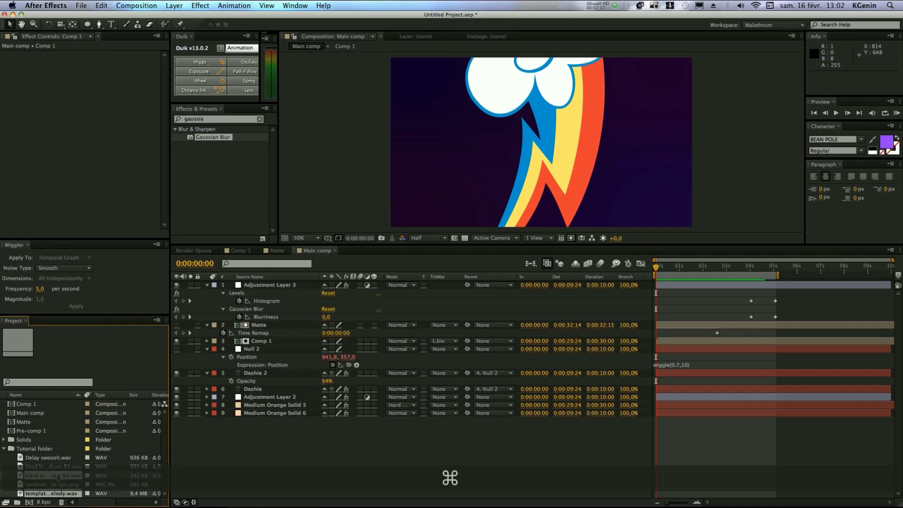
super+click(79, 459)
drag(65, 460, 281, 451)
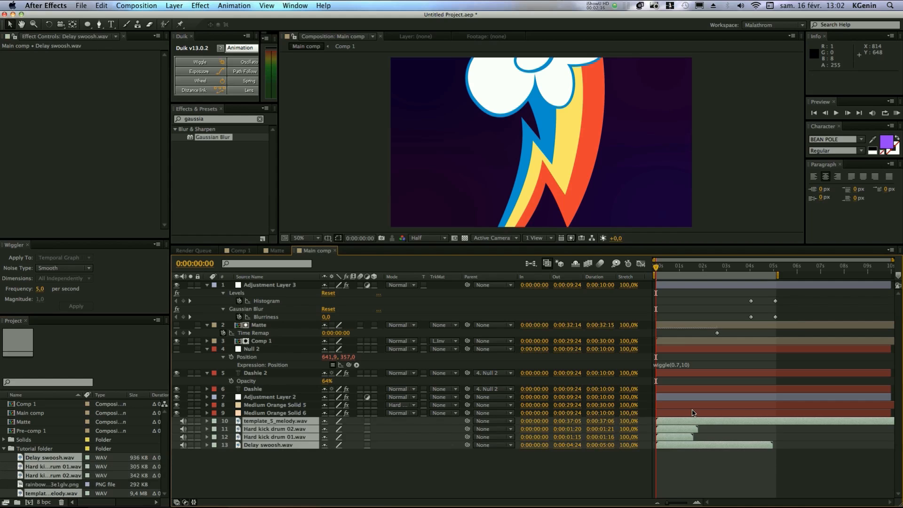
Step: Mute the two Hard kick drum layers and Delay swoosh.wav, leaving template_5_melody.wav audible and selected
click(307, 465)
drag(183, 429, 185, 444)
click(271, 422)
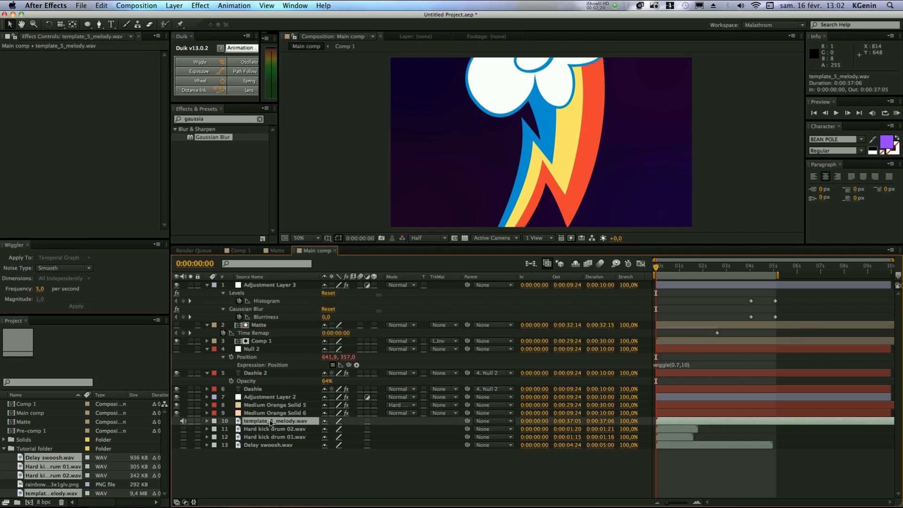
Step: Slide template_5_melody.wav earlier until its in point is -0:00:09:07, checking each position with audio previews
drag(802, 423, 744, 423)
key(KP_Decimal)
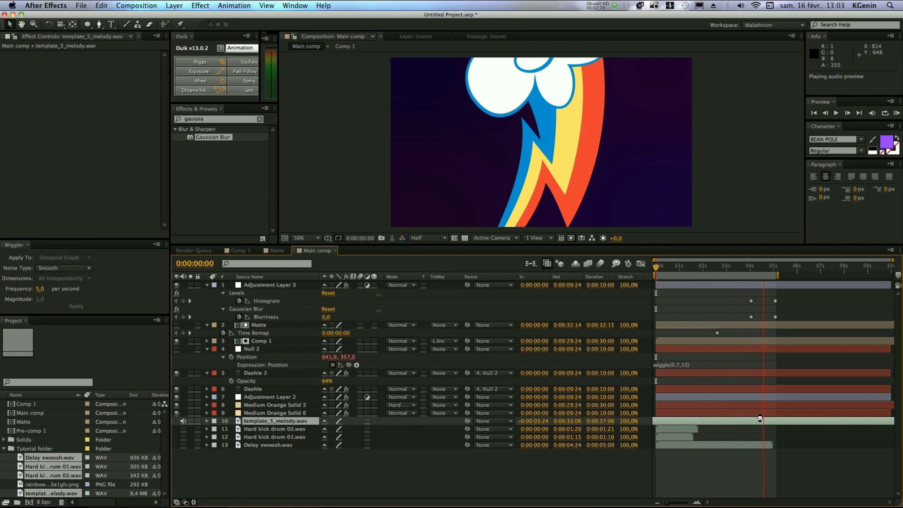
key(KP_Decimal)
drag(779, 422, 752, 423)
key(KP_Decimal)
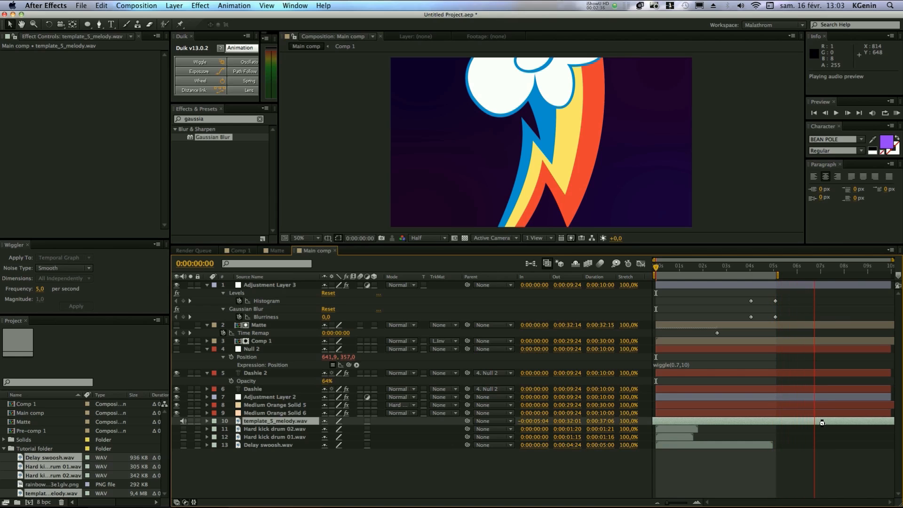
key(KP_Decimal)
drag(822, 423, 726, 421)
key(KP_Decimal)
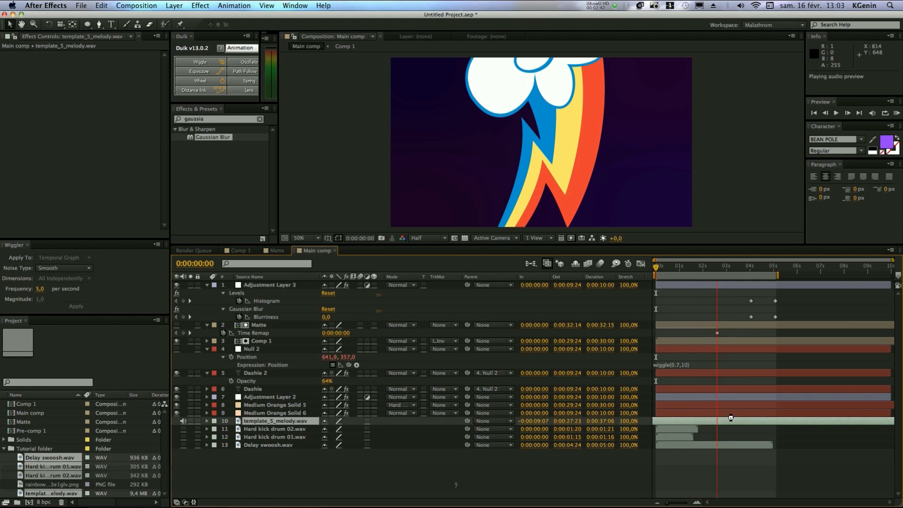
Step: Reveal the Audio Levels of template_5_melody.wav and keyframe them at 0:00:03:07
mouse_move(727, 271)
mouse_down()
mouse_move(714, 269)
mouse_move(742, 269)
mouse_move(642, 271)
mouse_move(733, 271)
mouse_up()
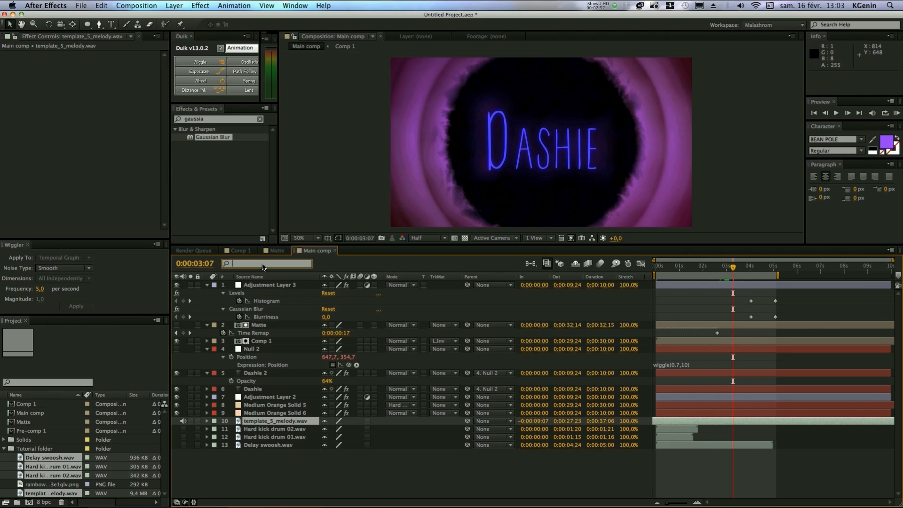
text(audio)
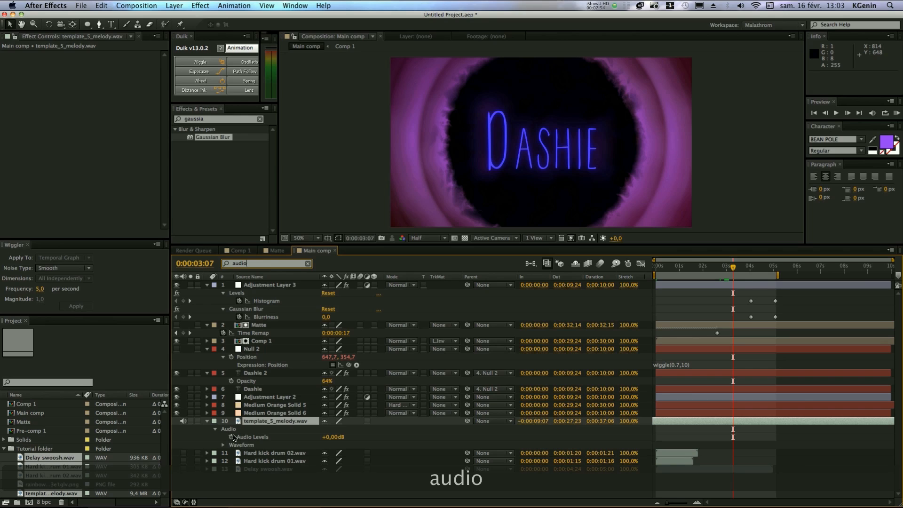
click(231, 437)
Step: Set the melody's Audio Levels to -48 dB at 0:00:05:07 and move the first level keyframe to just before four seconds
click(750, 266)
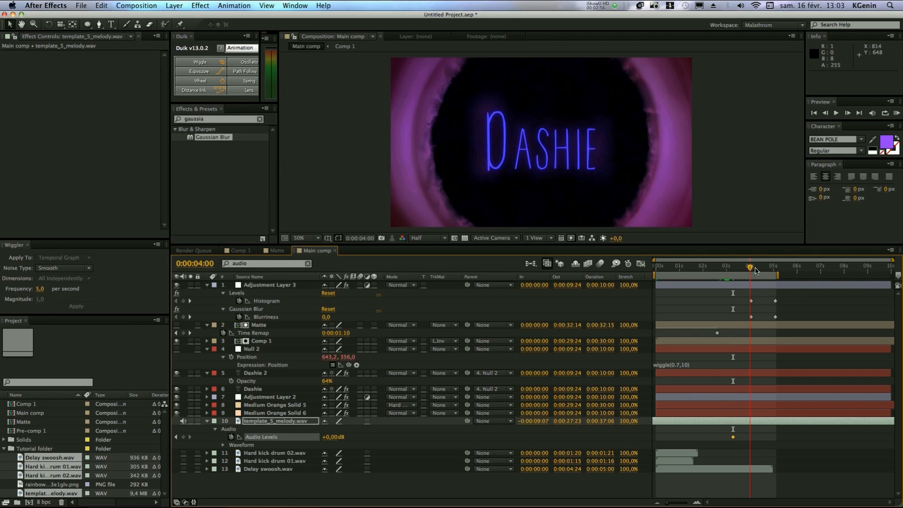
drag(756, 270, 764, 269)
key(KP_Decimal)
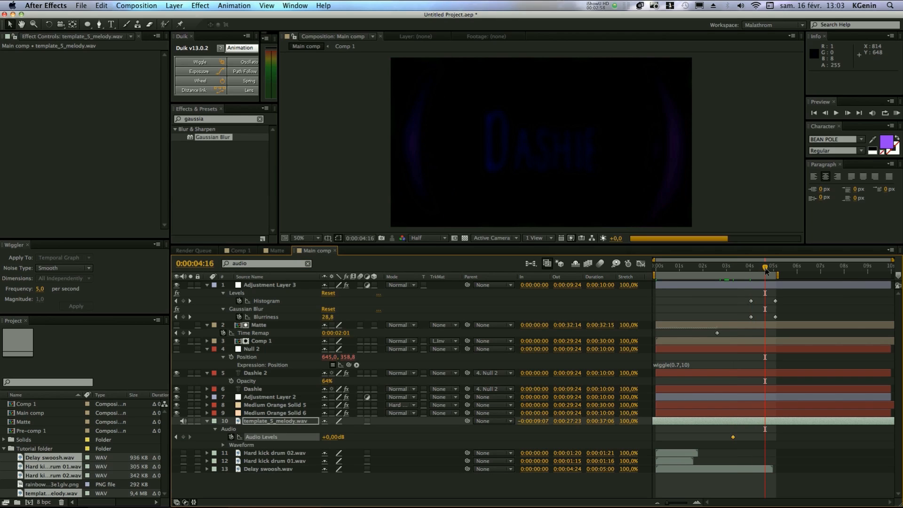
click(779, 265)
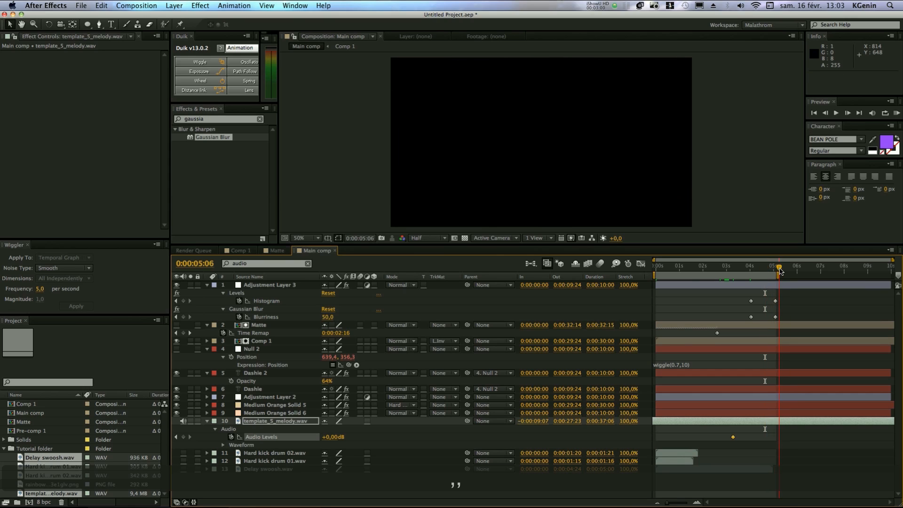
drag(334, 437, 310, 438)
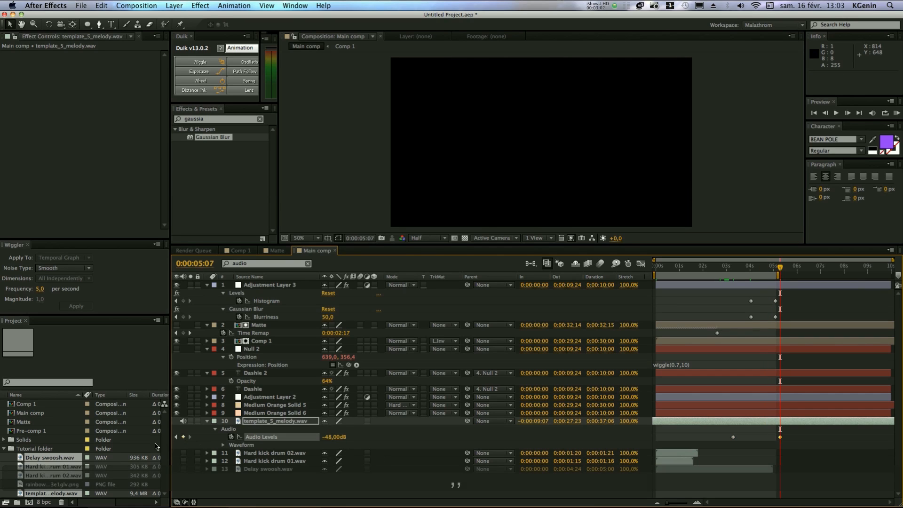
drag(734, 438, 748, 438)
click(755, 438)
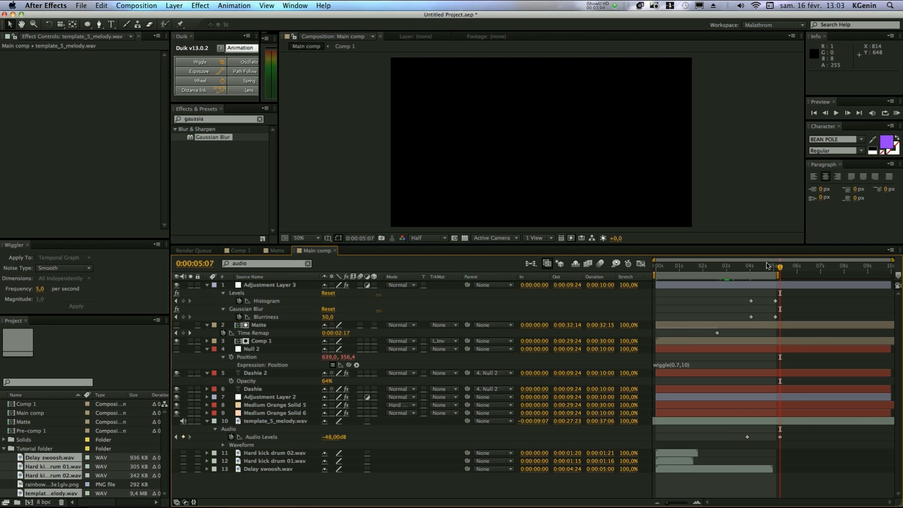
Step: Preview the melody's fade-out from around three seconds and unmute the kick drum and swoosh layers
click(741, 267)
key(KP_Decimal)
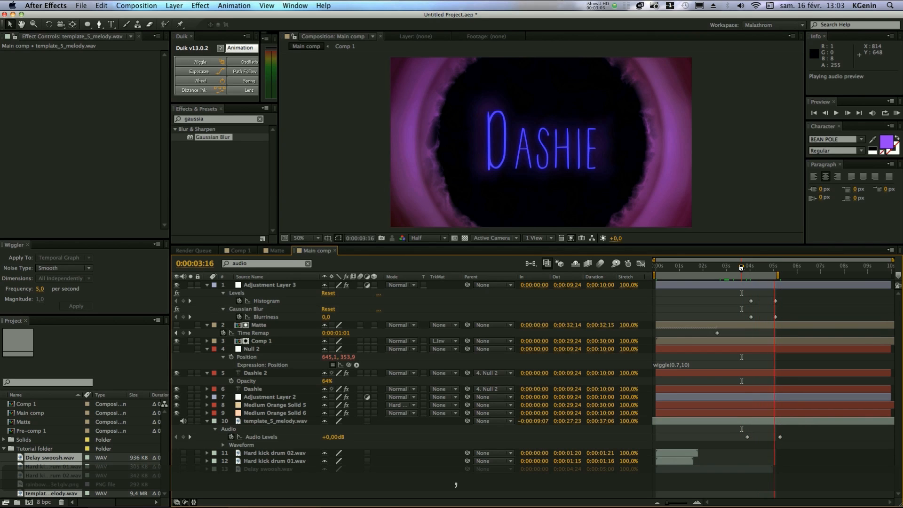
mouse_move(741, 268)
mouse_down()
mouse_move(716, 268)
mouse_move(759, 269)
mouse_move(730, 268)
mouse_up()
key(KP_Decimal)
key(KP_Decimal)
click(729, 268)
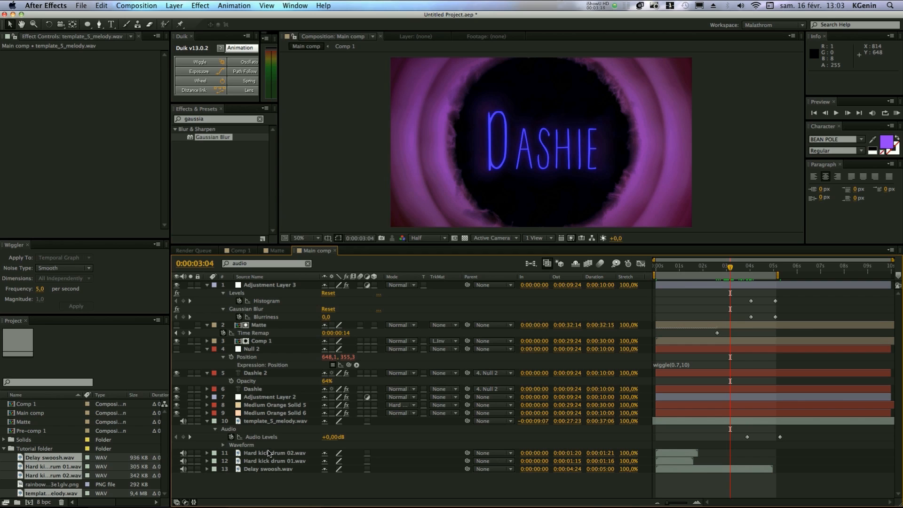
Step: Move Hard kick drum 01.wav above the melody layer and shift its start to 0:00:00:09
drag(276, 462, 273, 418)
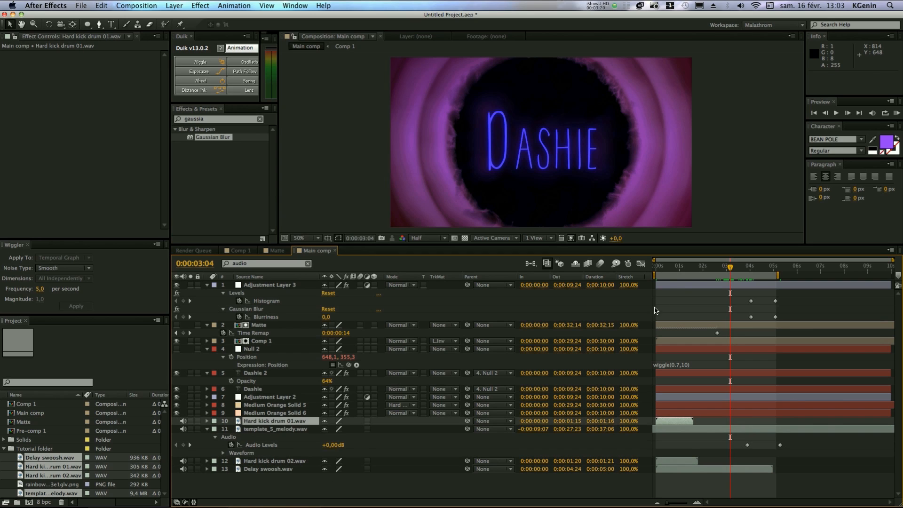
drag(665, 270, 665, 271)
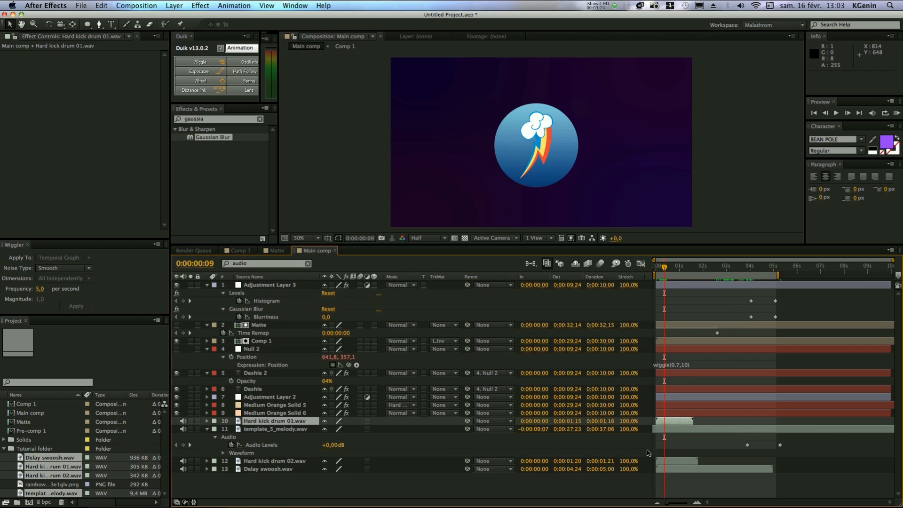
drag(681, 418, 682, 420)
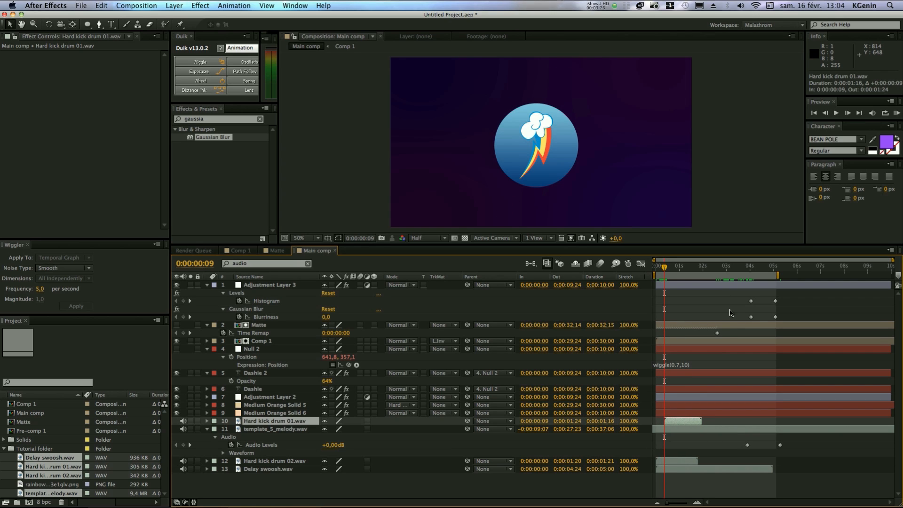
Step: Shift Hard kick drum 02.wav to start at 0:00:02:17 and Delay swoosh.wav to start at 0:00:01:06
mouse_move(720, 271)
mouse_down()
mouse_move(732, 271)
mouse_move(721, 272)
mouse_up()
drag(668, 465, 729, 464)
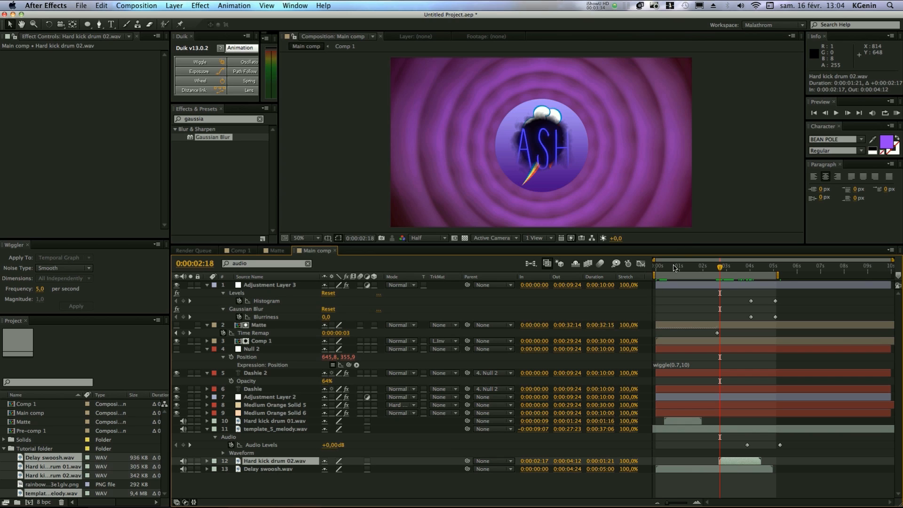
click(271, 470)
drag(660, 272, 686, 269)
drag(685, 469, 712, 471)
Step: Extend the work area's end to 0:00:05:07 and preview the composition with its sound
drag(779, 272, 787, 272)
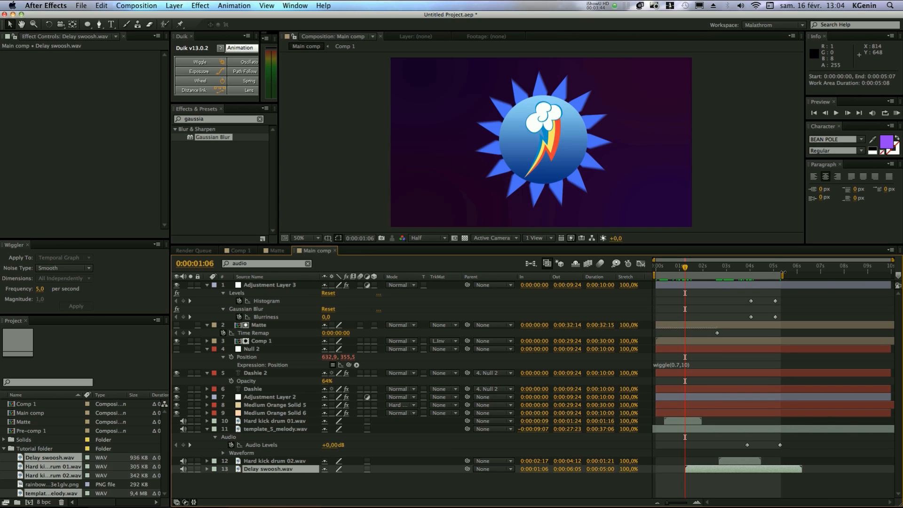
key(KP_0)
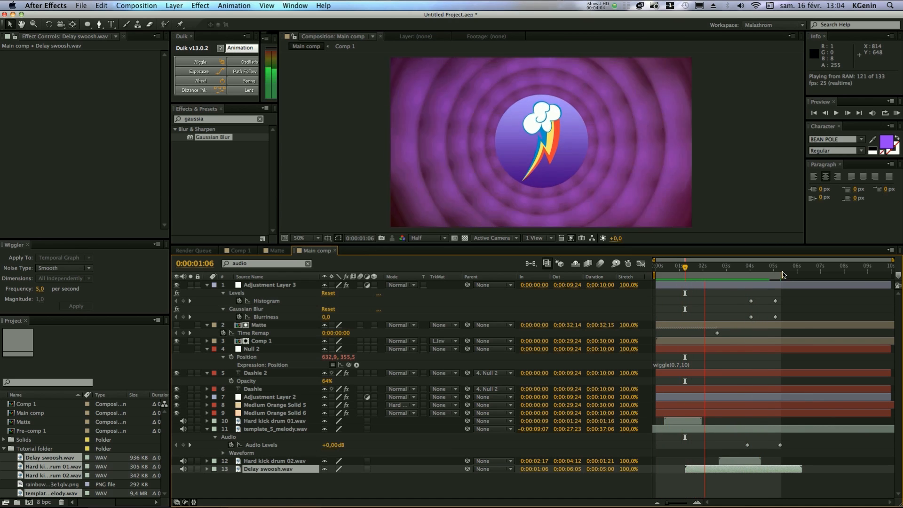
key(space)
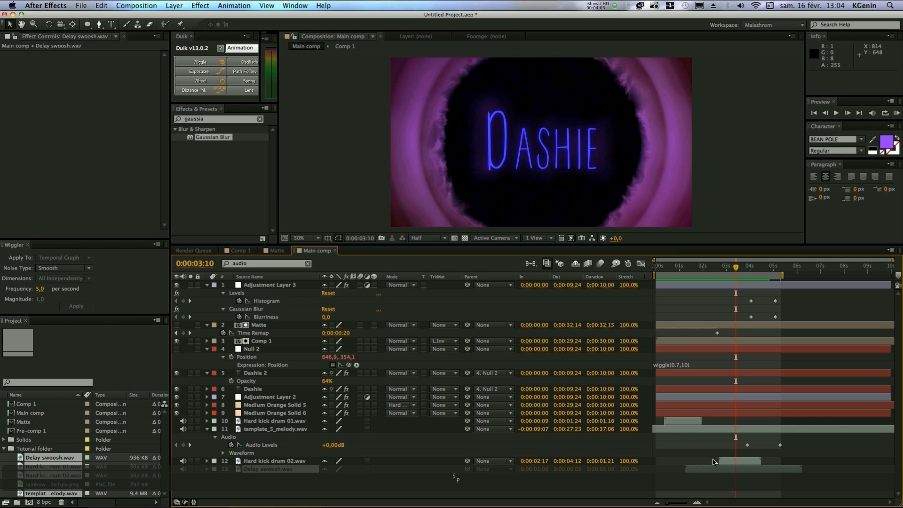
Step: Shift Delay swoosh.wav to start at 0:00:01:02 and move the melody layer below the other audio layers
drag(701, 471, 698, 469)
click(699, 484)
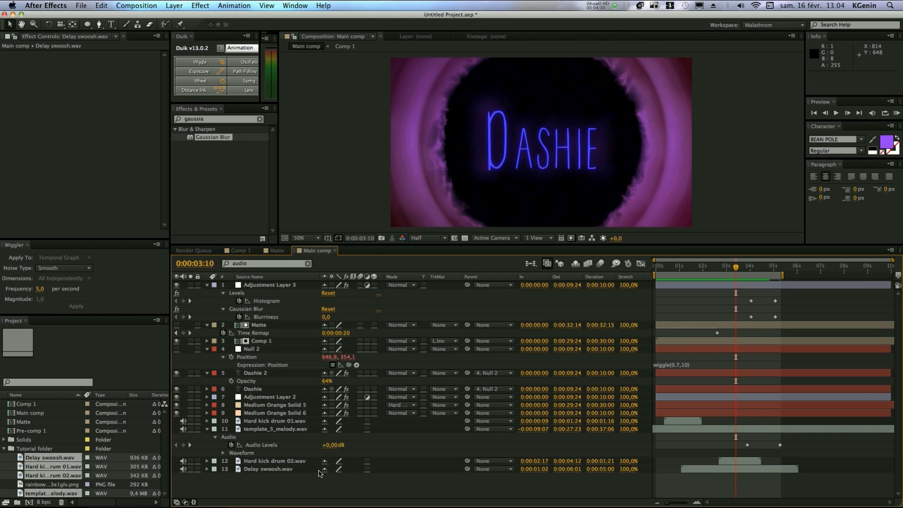
drag(289, 432, 287, 472)
Step: Set the Audio Levels of both kick drum layers and Delay swoosh.wav to -10 dB together
click(285, 438)
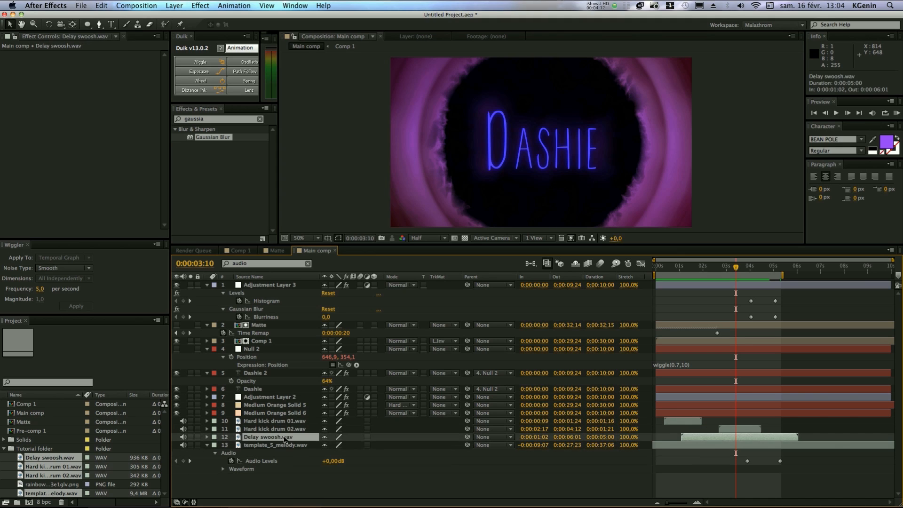
shift+click(289, 423)
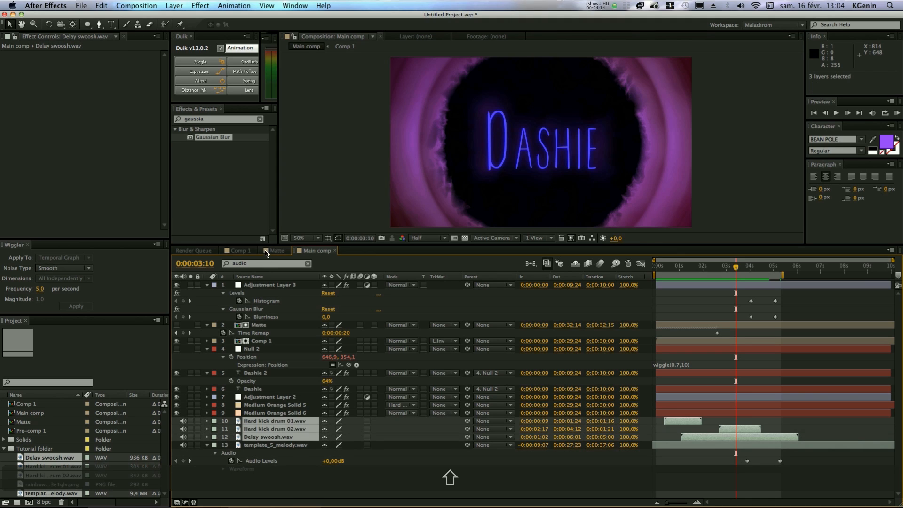
click(262, 266)
key(Return)
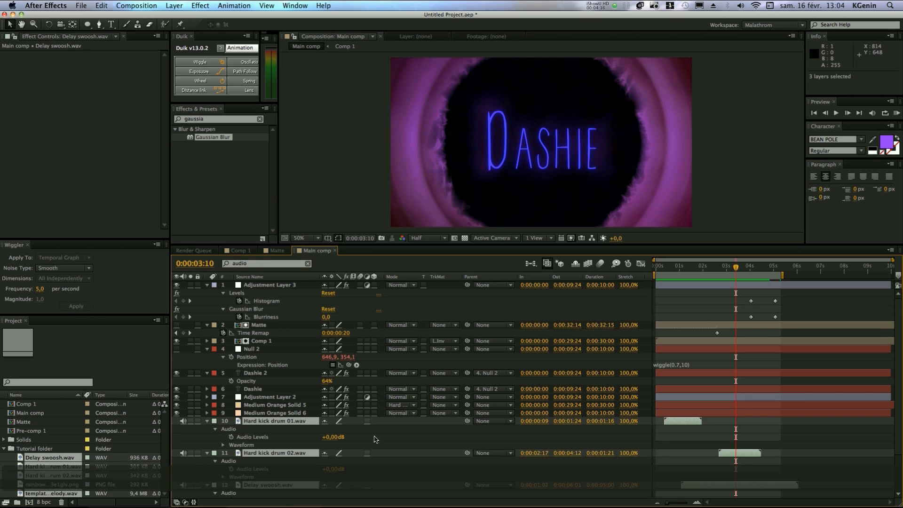
scroll(391, 441, down, 5)
drag(336, 390, 332, 390)
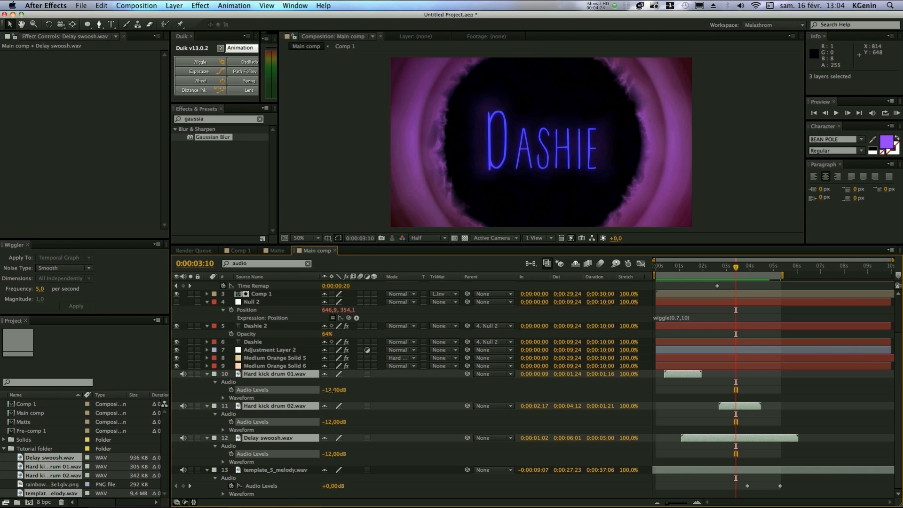
click(361, 395)
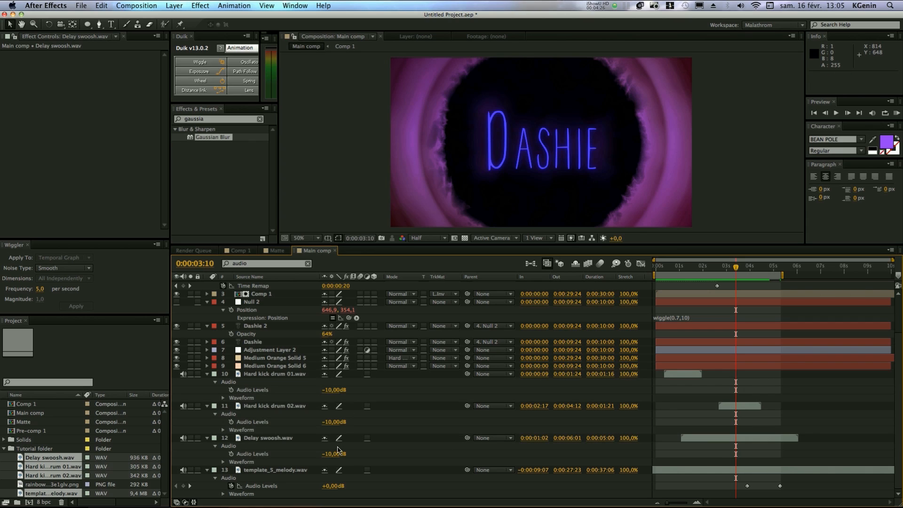
Step: Lower the Audio Levels of Delay swoosh.wav to -15 dB and preview the sound mix
drag(337, 454, 336, 454)
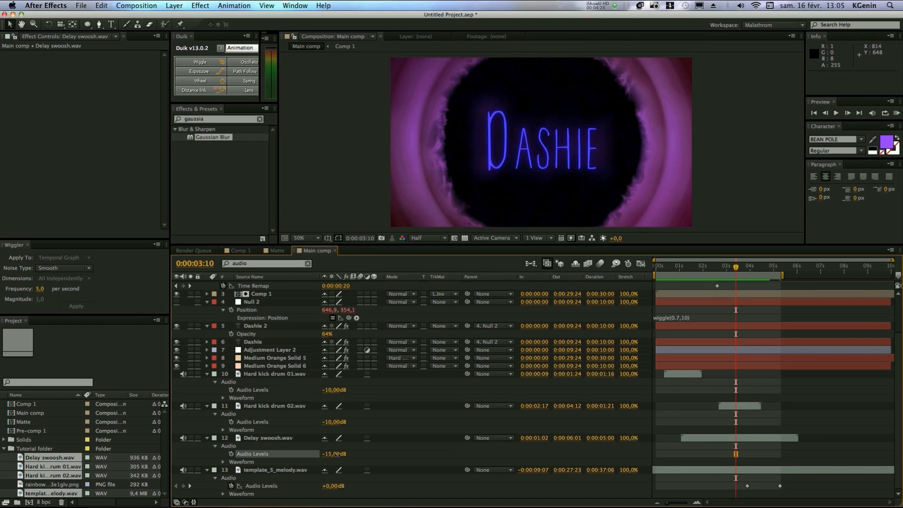
click(402, 456)
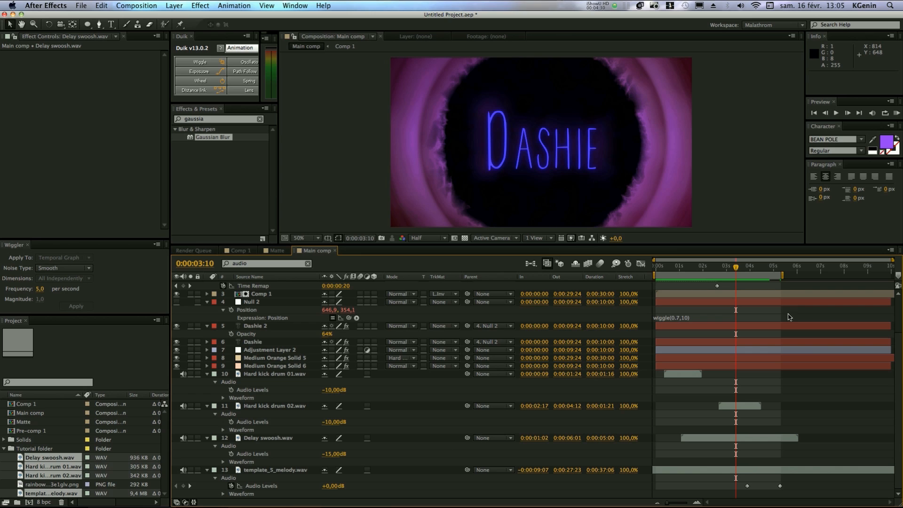
key(KP_0)
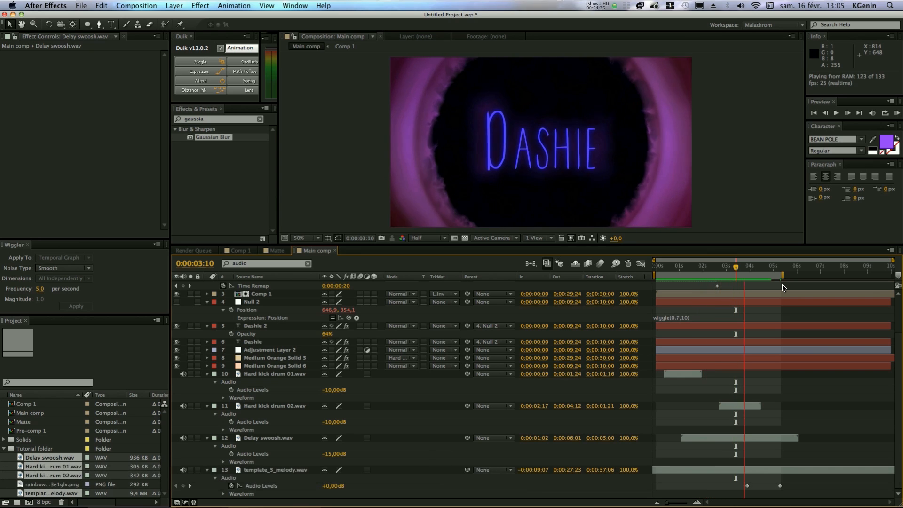
key(space)
Step: Shift Delay swoosh.wav to start at 0:00:00:20 and preview the composition again
drag(695, 441, 690, 442)
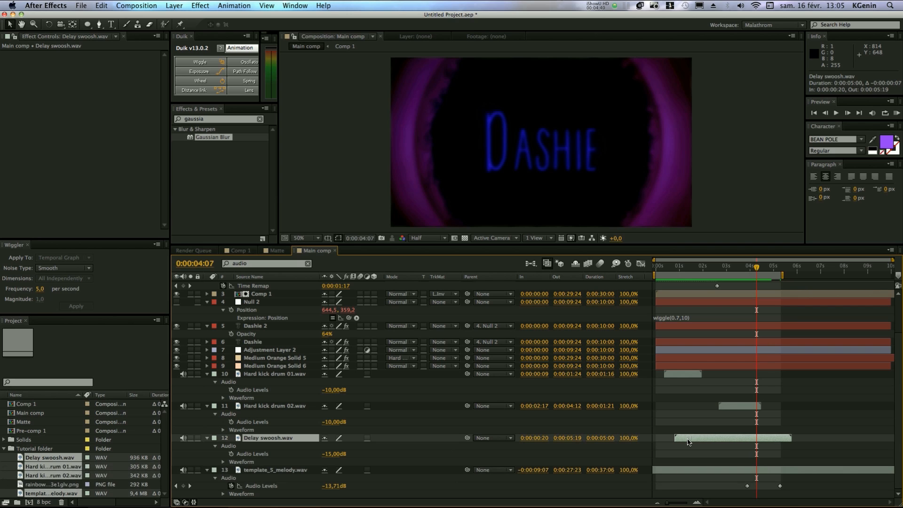
key(KP_0)
key(KP_0)
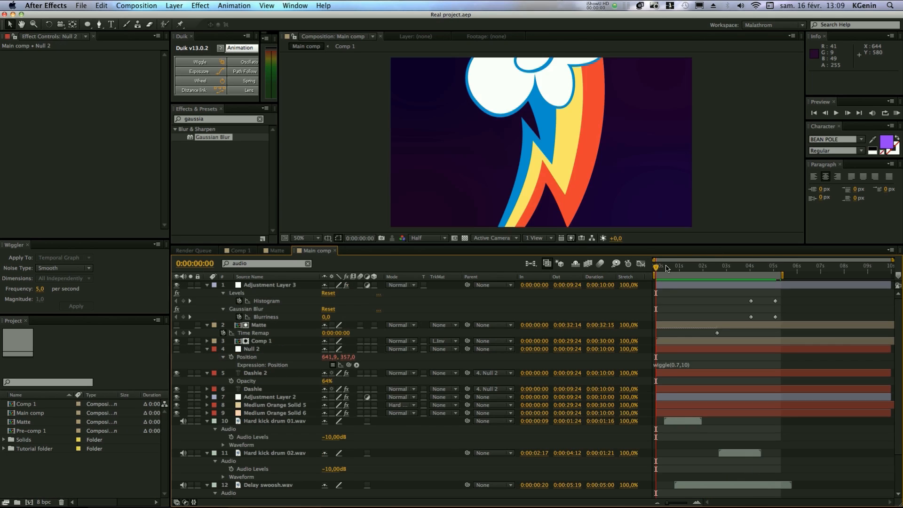
Step: Go to 0:00:00:24 and enable motion blur on all layers of Comp 1
click(674, 270)
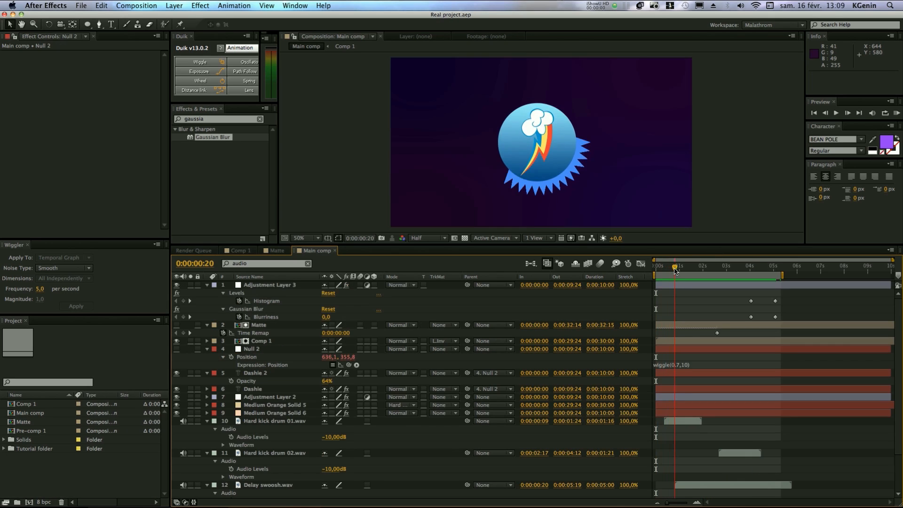
drag(674, 270, 678, 271)
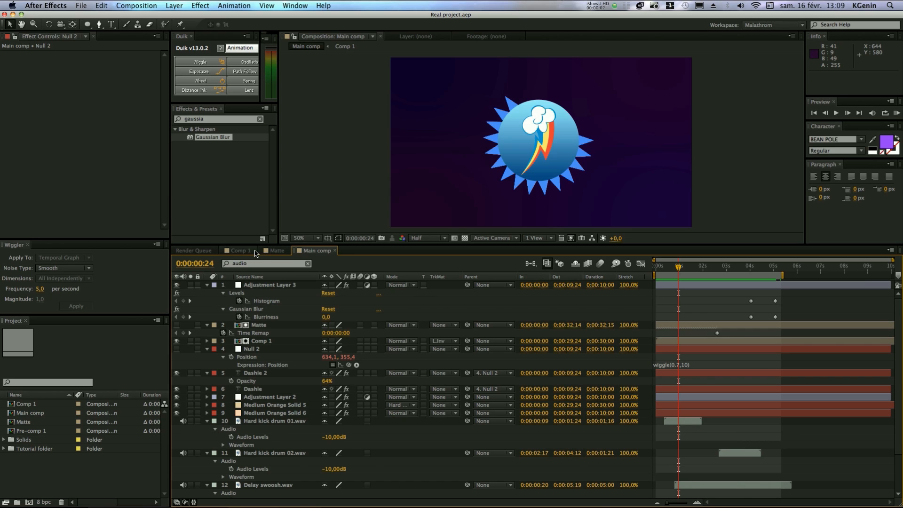
click(240, 251)
key(super+a)
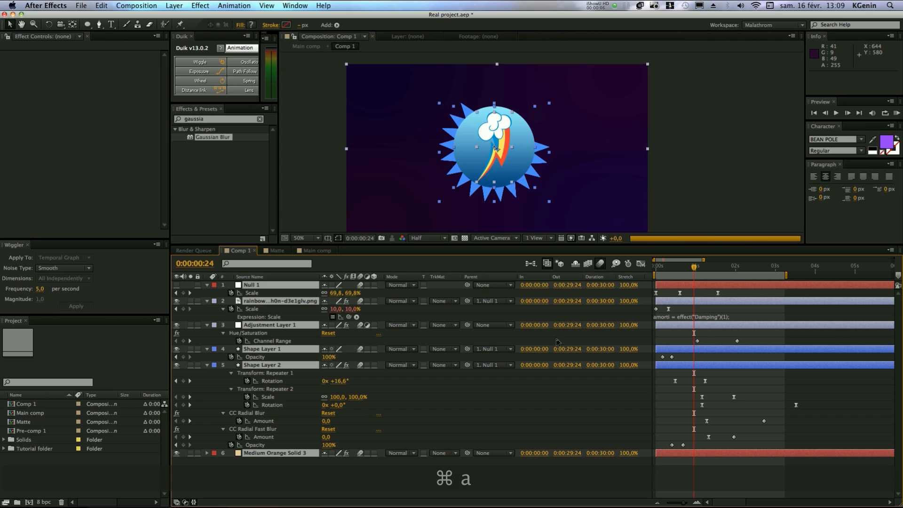
click(550, 405)
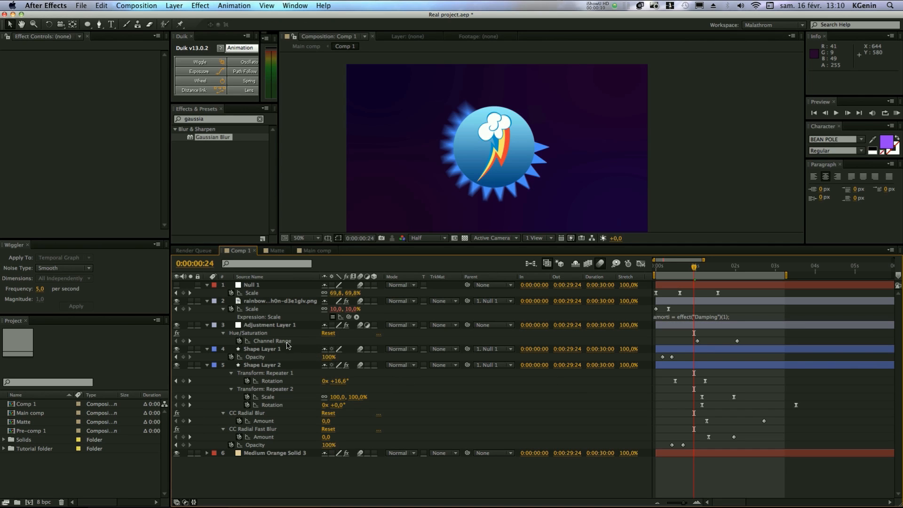
Step: Find the Stylize Glow effect and apply it to the rainbow logo PNG layer after its Bounce effect
click(263, 302)
click(259, 119)
click(250, 119)
text(blu)
key(BackSpace)
key(BackSpace)
key(BackSpace)
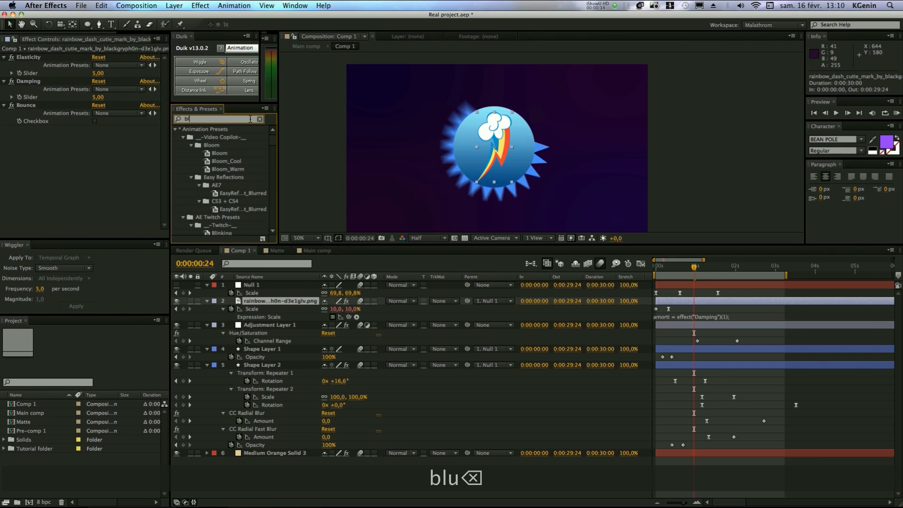
text(glow)
scroll(244, 227, down, 8)
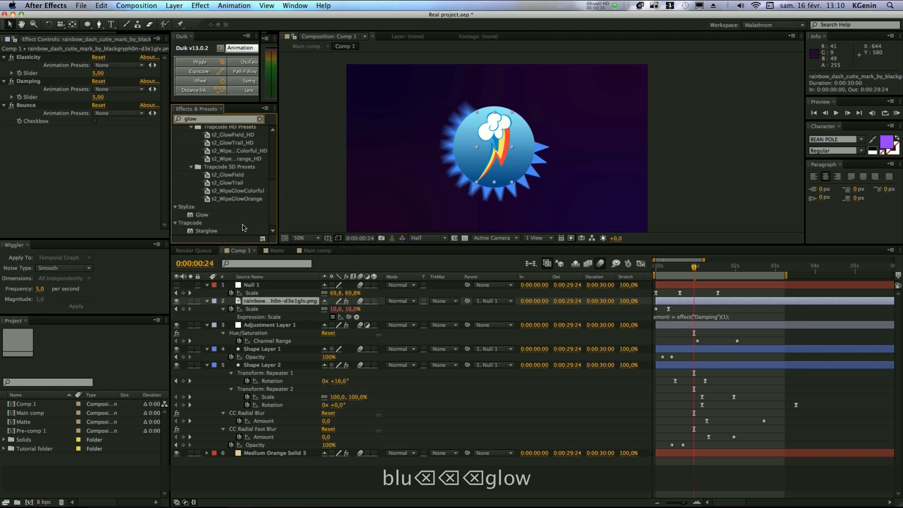
drag(197, 214, 96, 138)
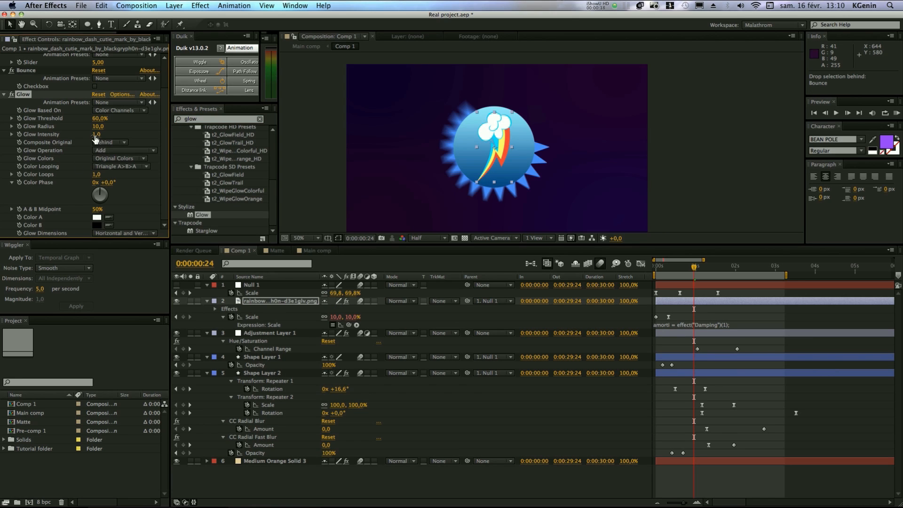
Step: Solo the rainbow logo layer and raise its Glow Radius to 1000
drag(106, 126, 120, 124)
click(190, 301)
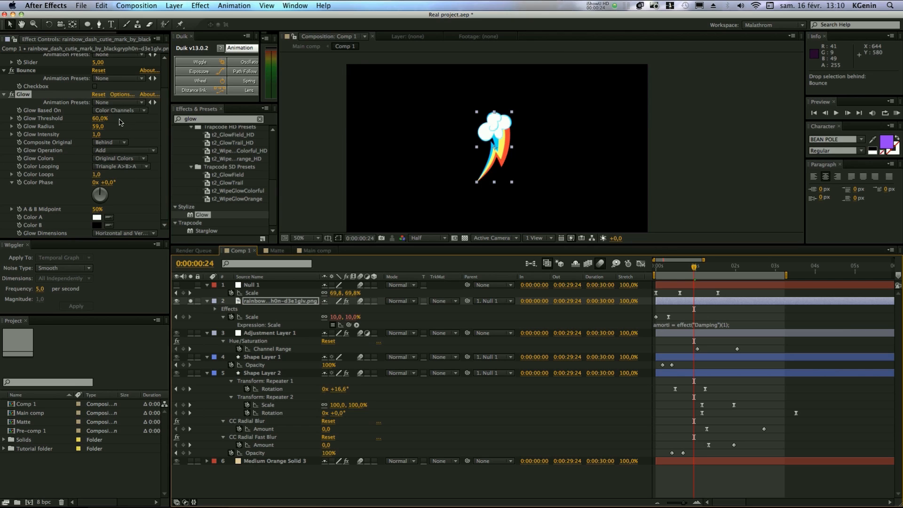
drag(98, 130, 612, 129)
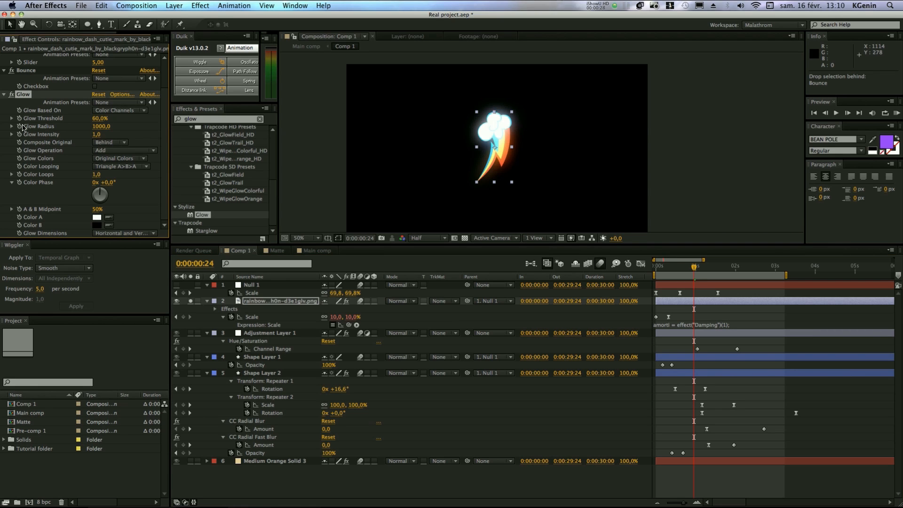
Step: Set the logo's Glow Intensity to 0.5 and its Glow Threshold to 68.6%
drag(99, 118, 80, 118)
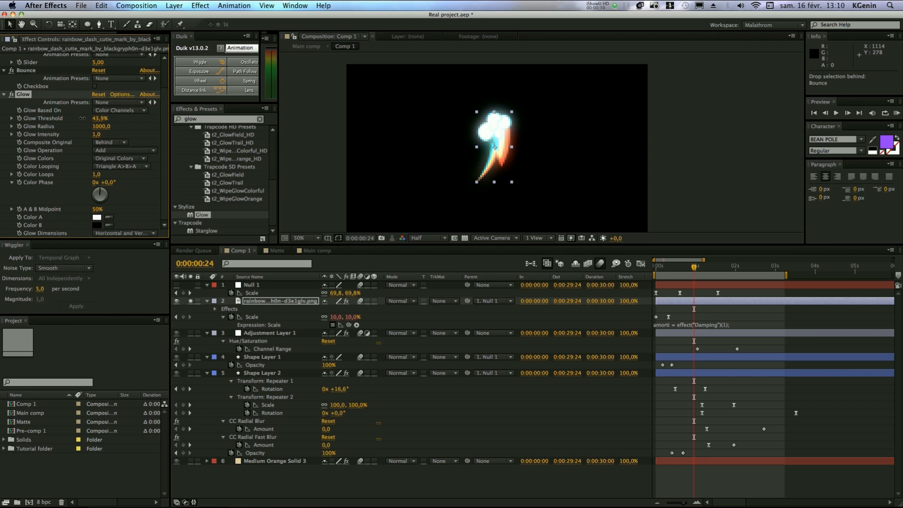
click(96, 134)
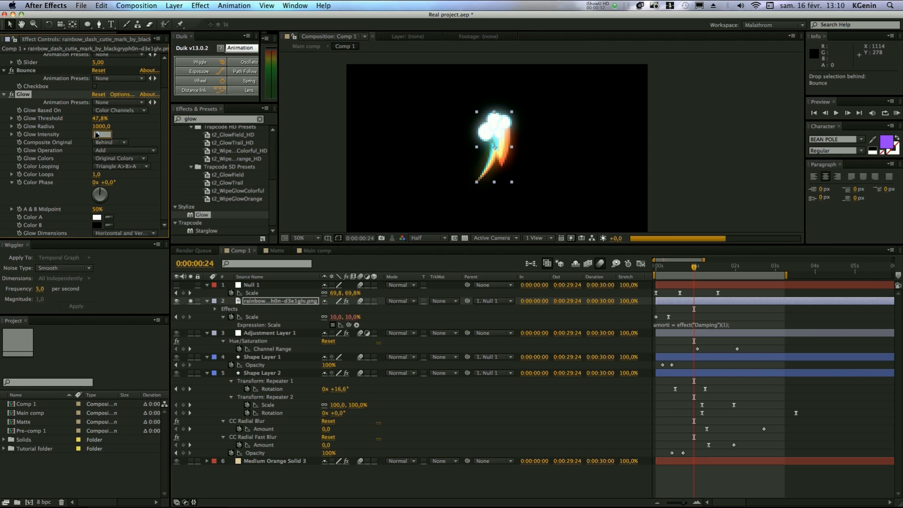
text(0.5)
key(Return)
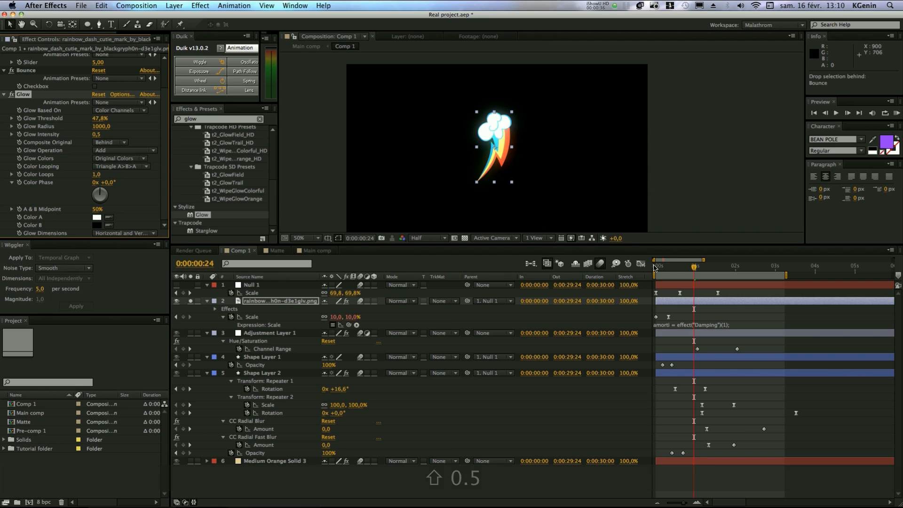
drag(63, 117, 188, 119)
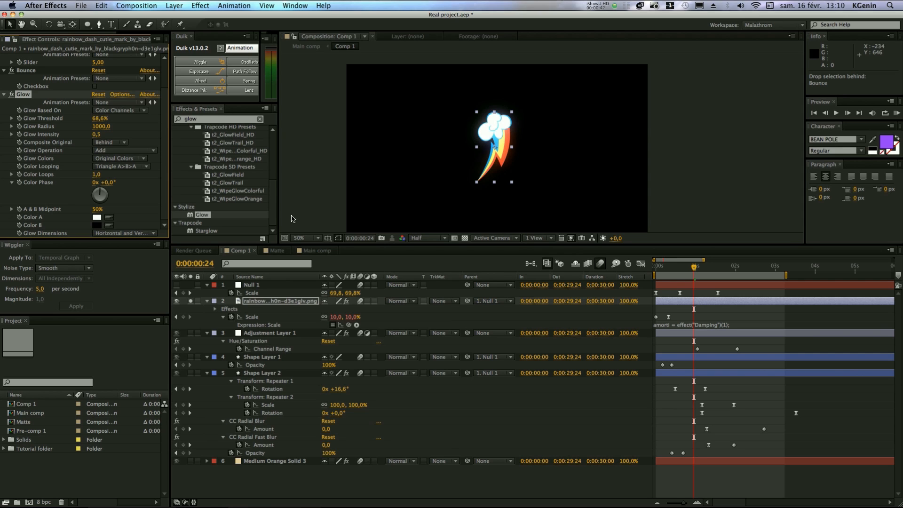
Step: Turn off solo on the rainbow logo layer in Comp 1 and return to Main comp
click(310, 251)
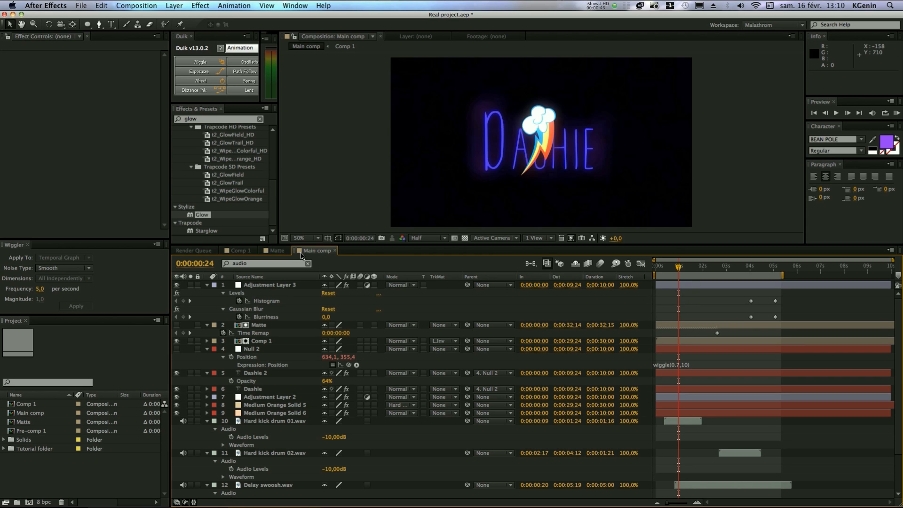
click(277, 251)
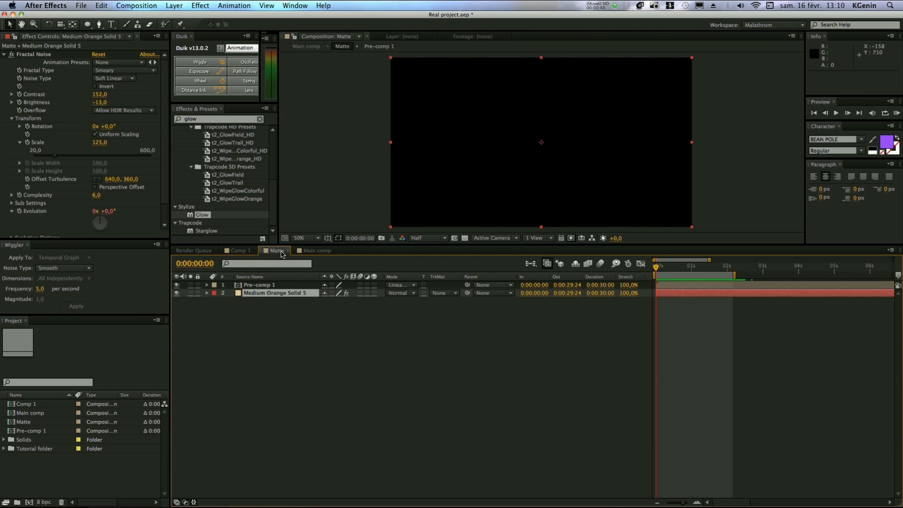
click(251, 252)
click(311, 251)
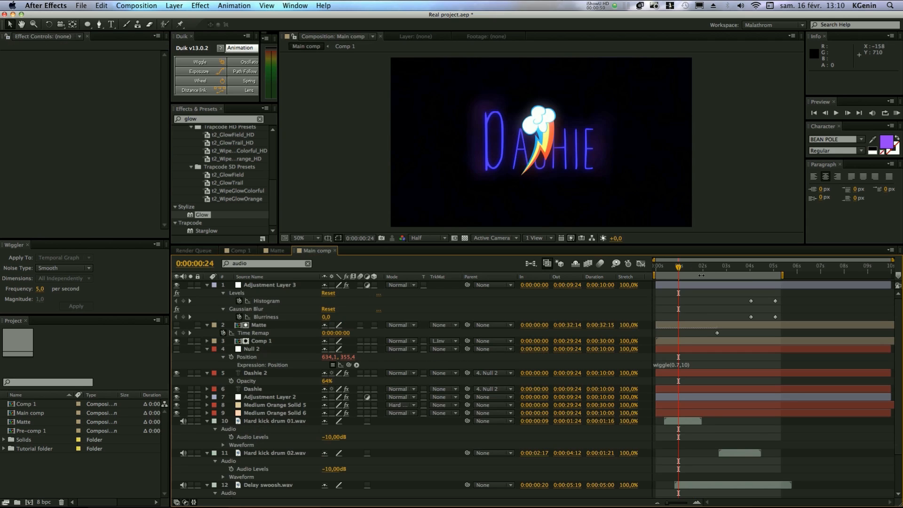
click(279, 252)
click(240, 251)
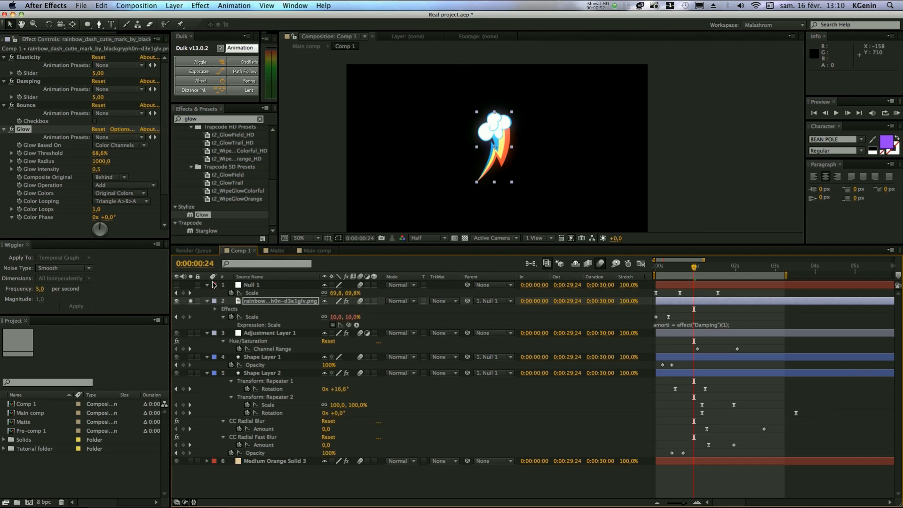
click(192, 302)
click(316, 251)
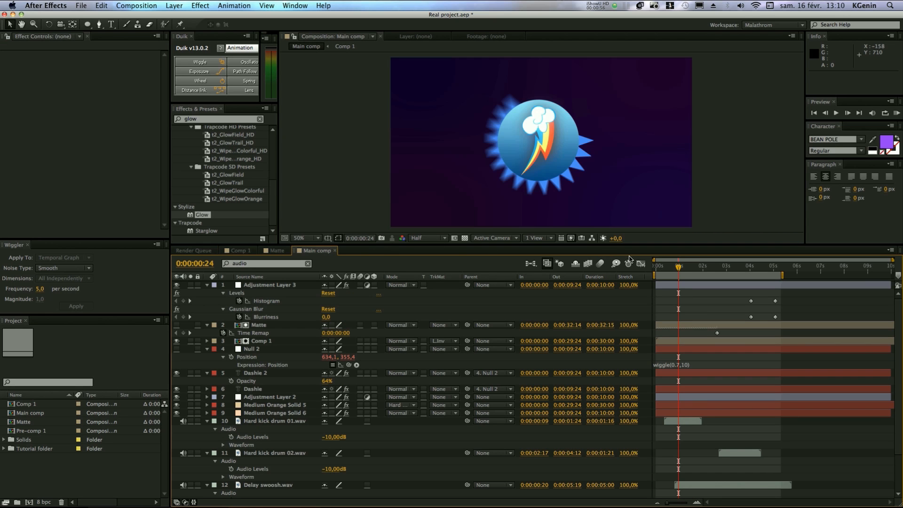